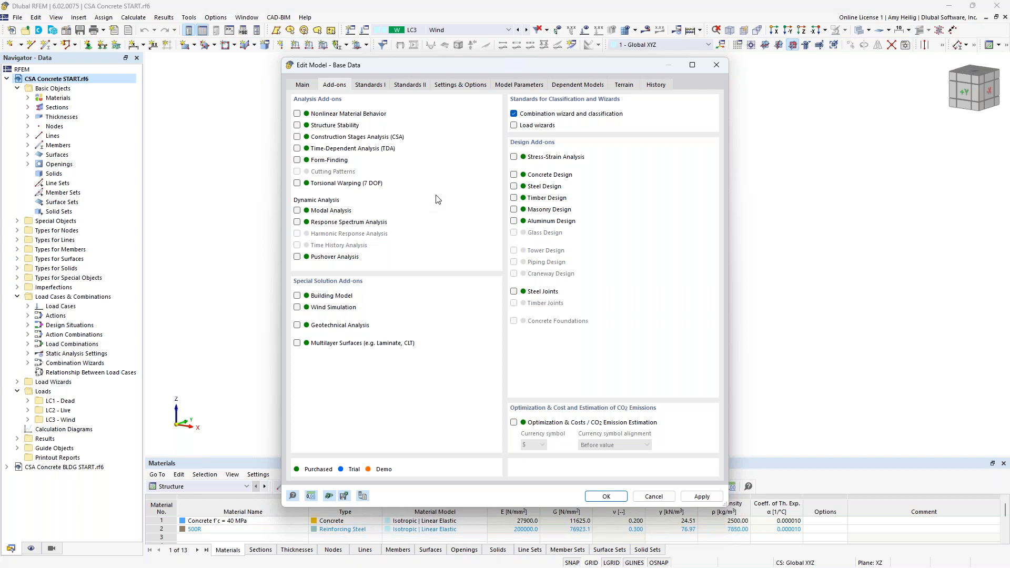
Step: Activate the Concrete Design add-on in the model's base data
click(514, 175)
click(382, 86)
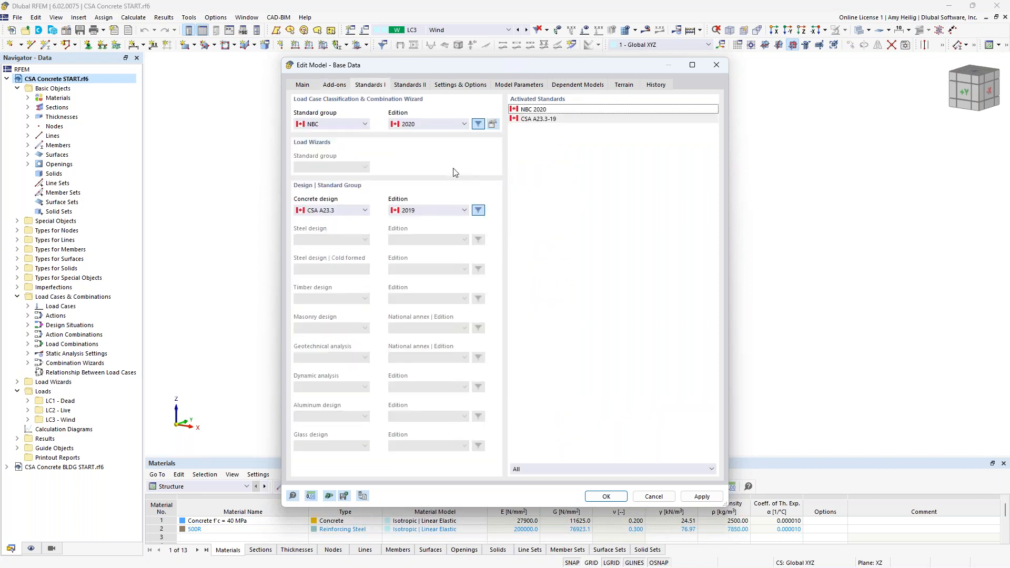
Step: Keep NBC edition 2020 for load combinations and CSA A23.3 edition 2019 for concrete design, and apply the base data
click(353, 126)
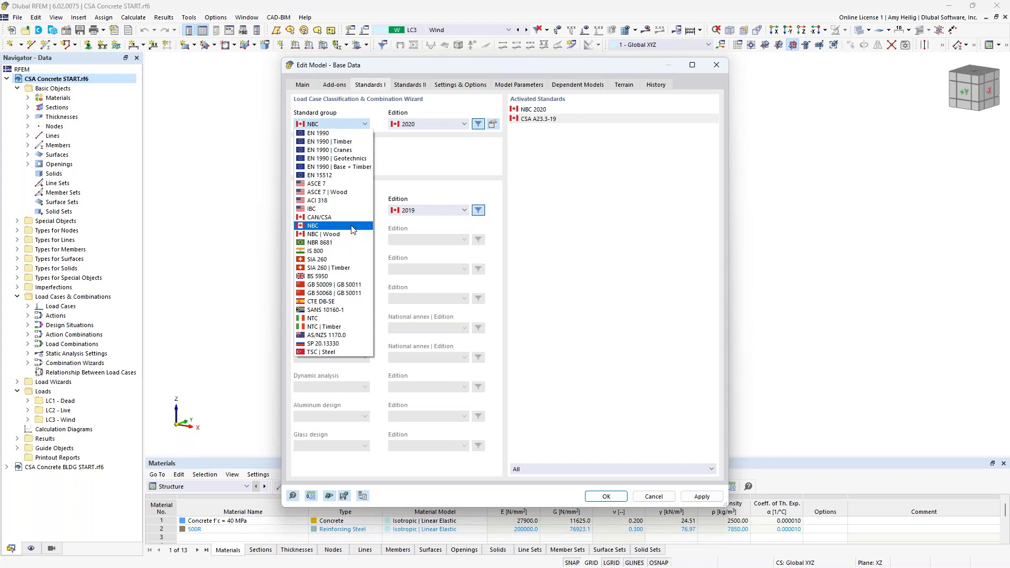
click(450, 125)
click(451, 125)
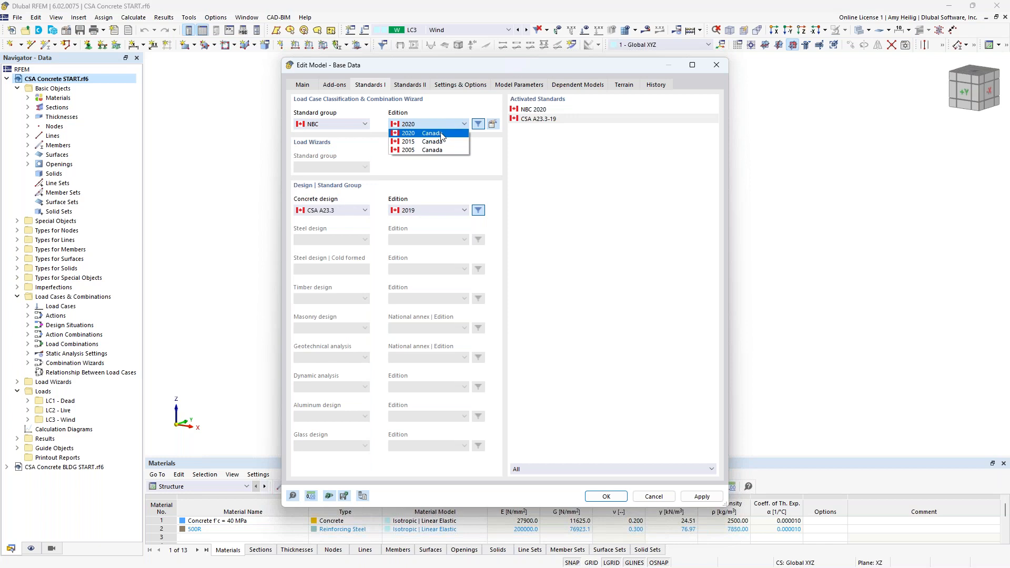
click(415, 172)
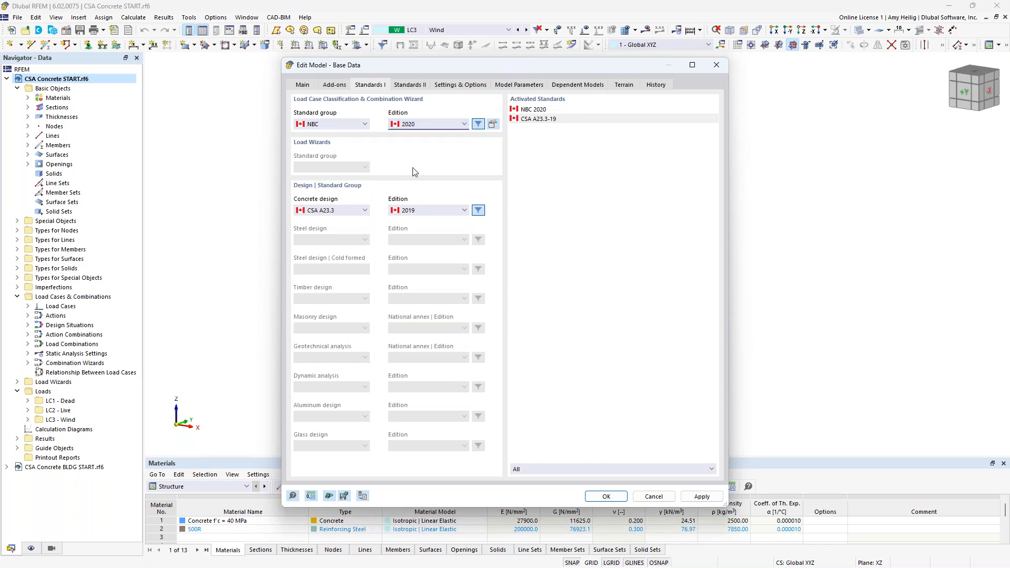
click(350, 213)
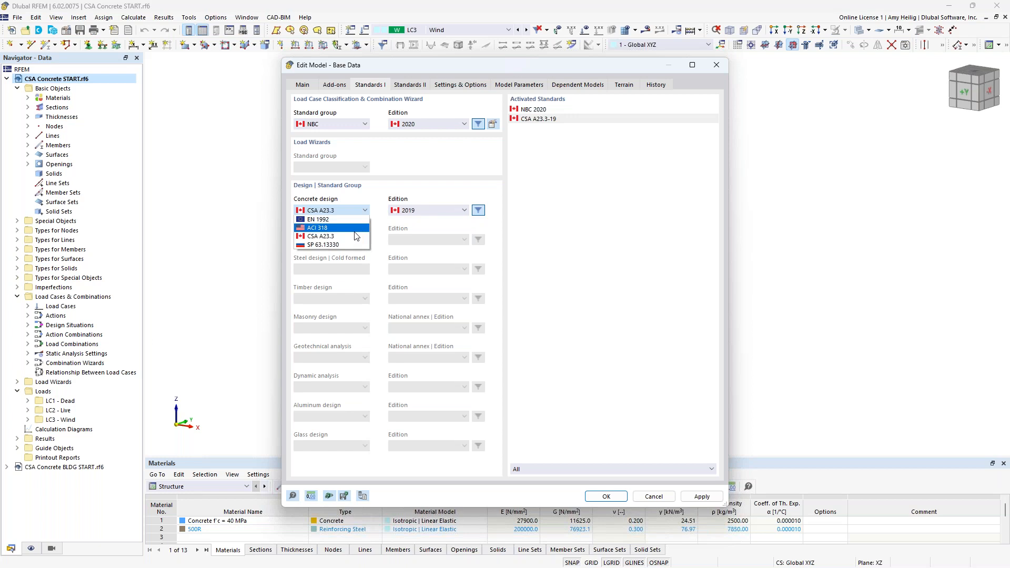
click(425, 178)
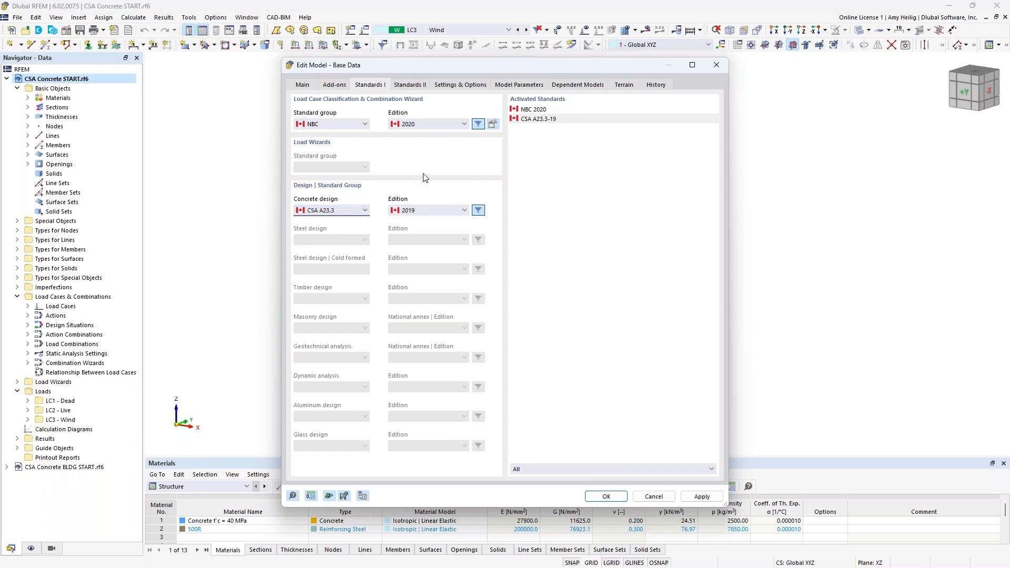
click(606, 496)
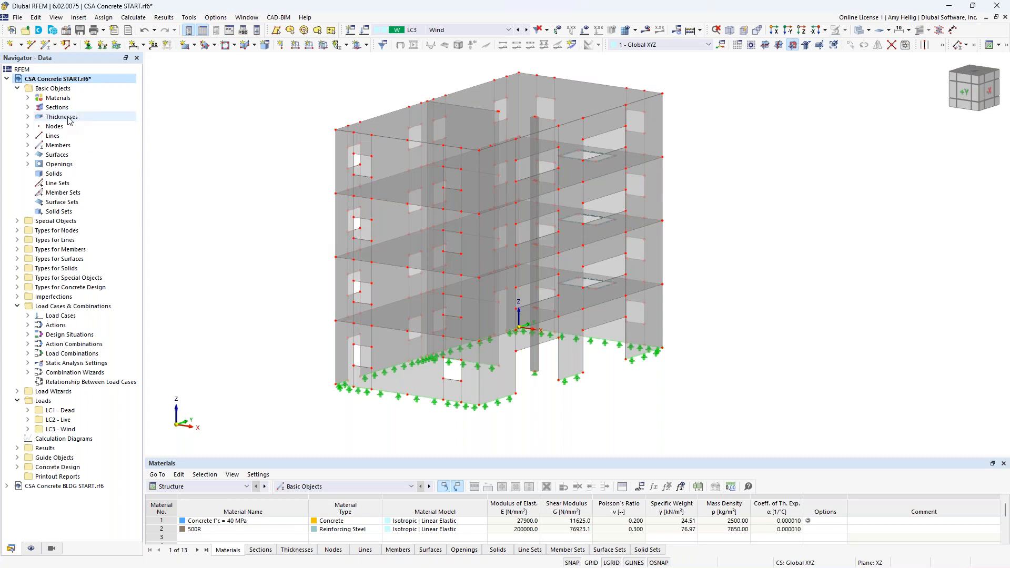
Step: Expand the materials list and highlight the Concrete f'c = 40 MPa material in the model
click(28, 98)
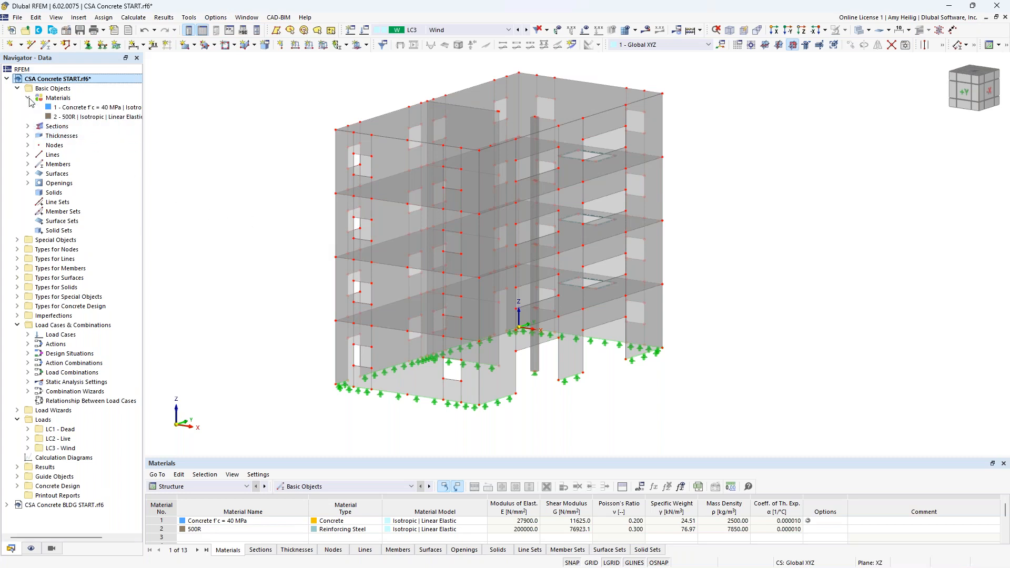
click(60, 108)
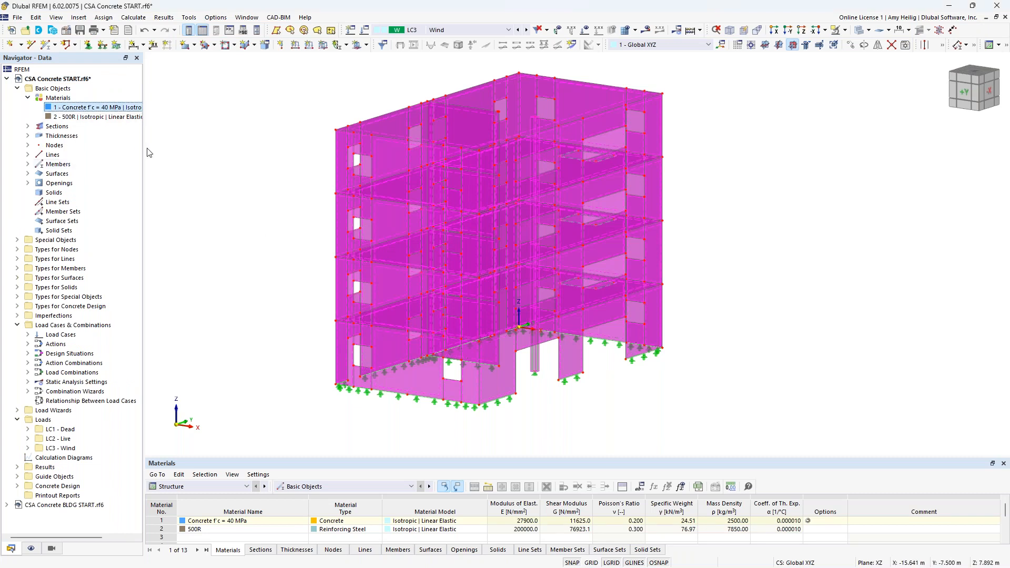
Step: Open the Concrete f'c = 40 MPa material and try enabling creep and shrinkage in its time-dependent properties
double_click(69, 108)
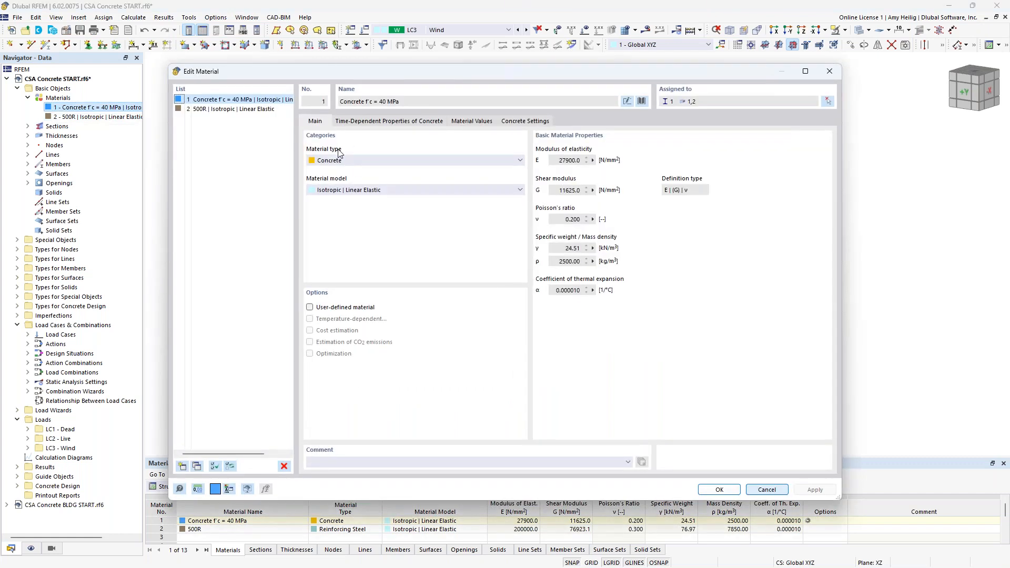
click(371, 122)
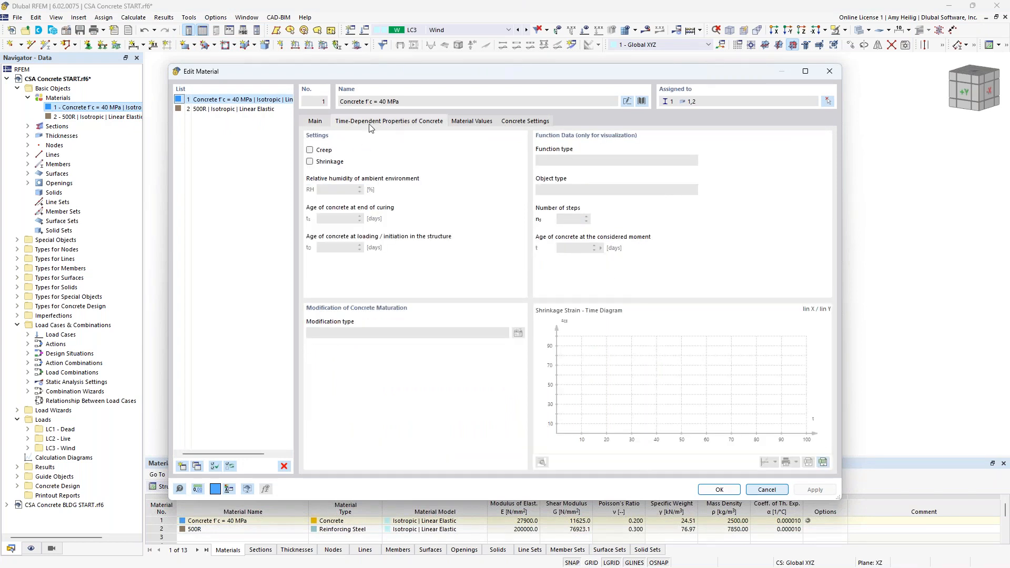
click(310, 150)
click(310, 162)
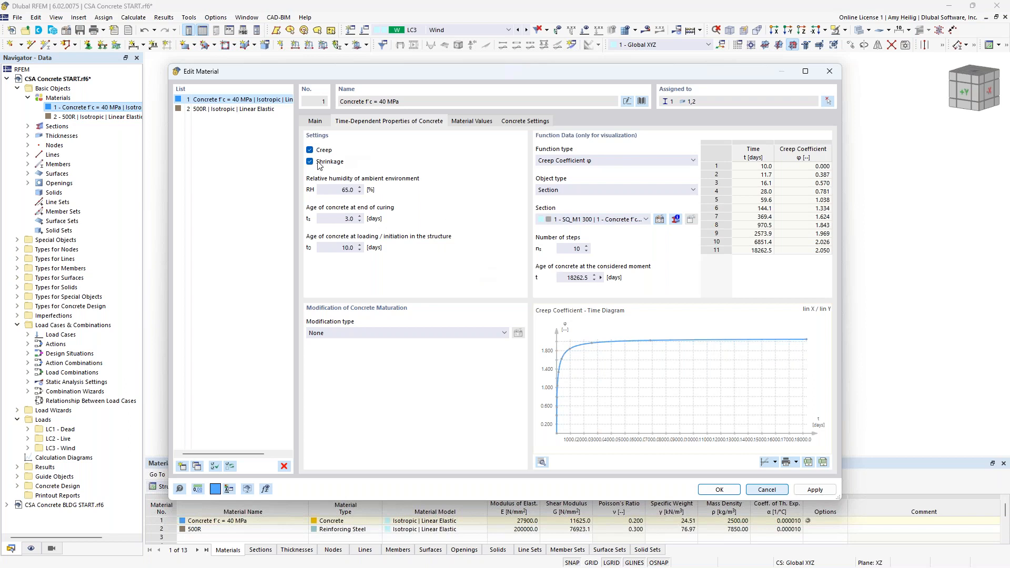
click(309, 162)
click(310, 150)
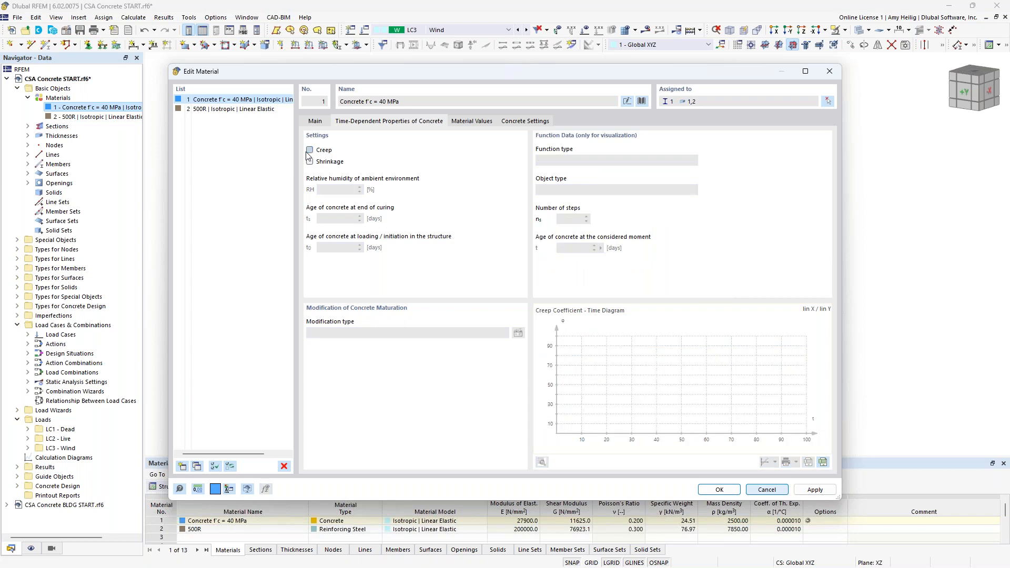
Step: Review the 500R reinforcing steel material's properties and close the material dialog without changes
click(315, 122)
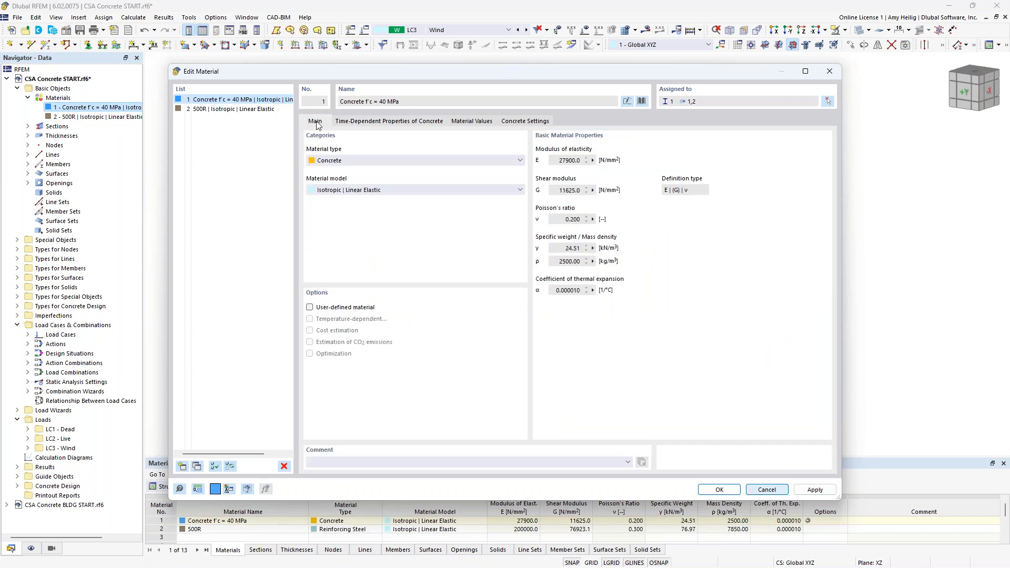
click(224, 110)
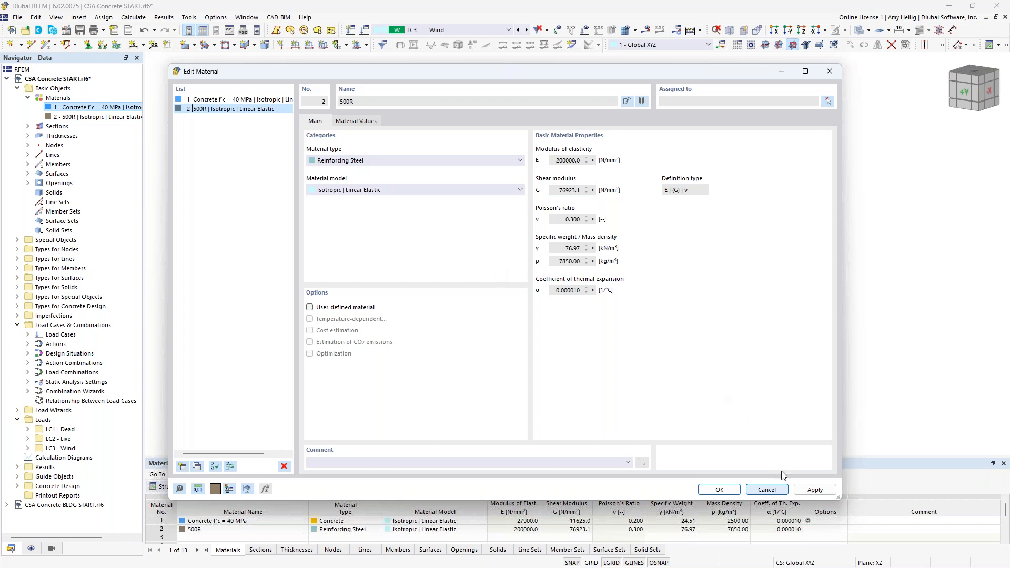
click(766, 489)
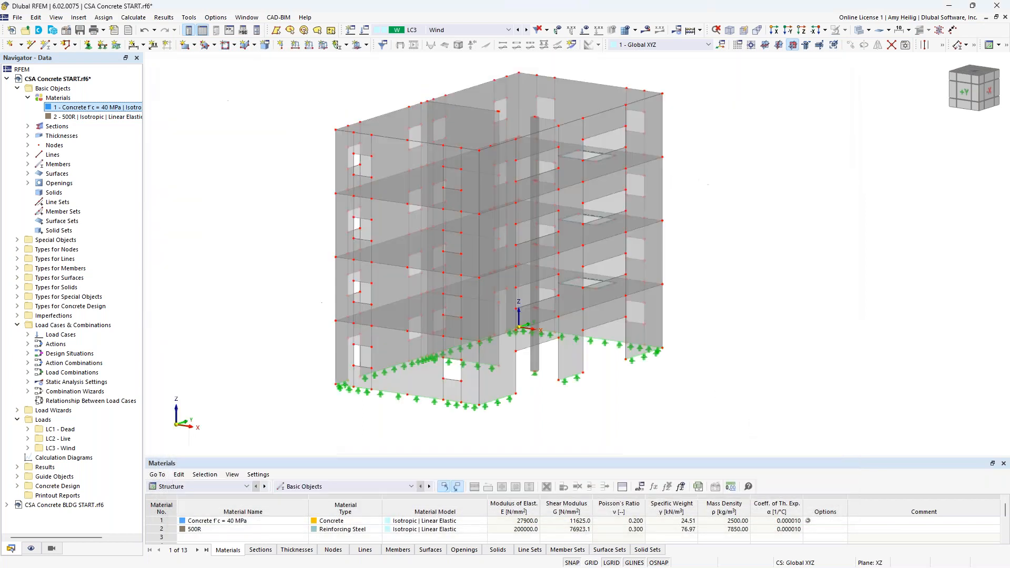
Step: Expand the sections list and highlight the members using the SQ_M1 300 section in the model
click(28, 98)
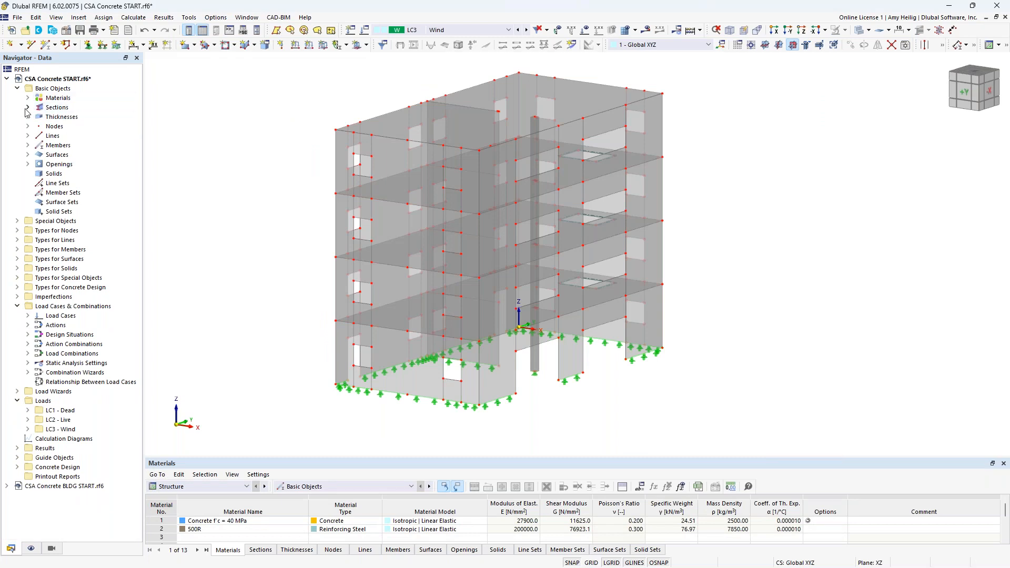
click(28, 107)
click(68, 120)
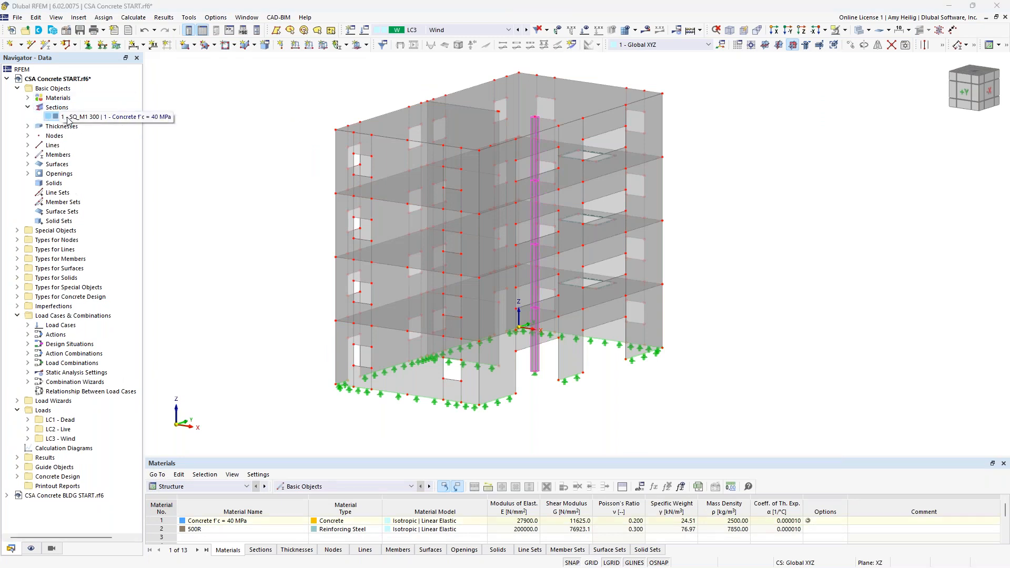
ctrl+middle_drag(641, 411, 619, 407)
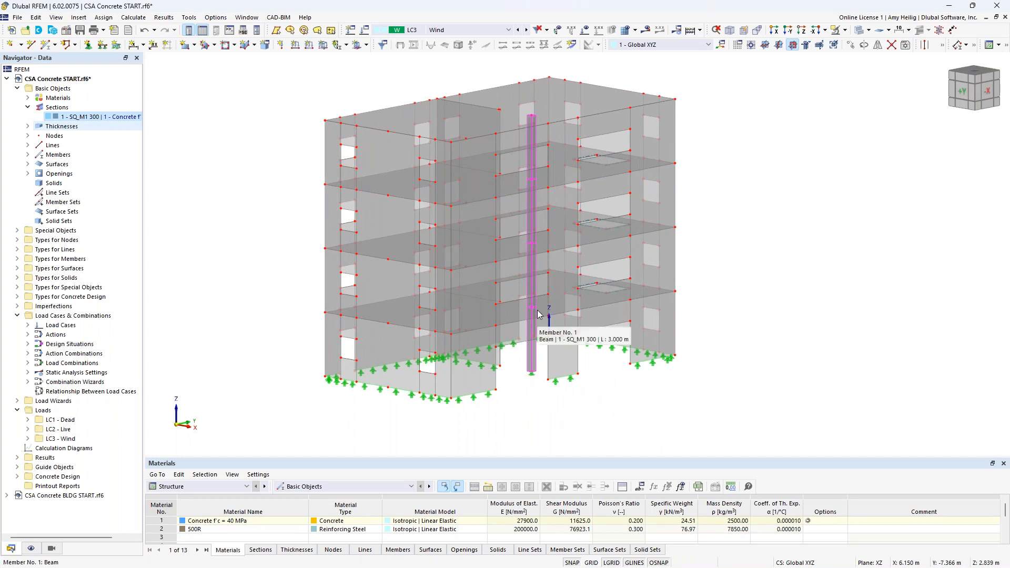
Step: Open the column member, try switching its member type to Rib and back to Beam, and cancel the dialog
double_click(535, 361)
click(323, 149)
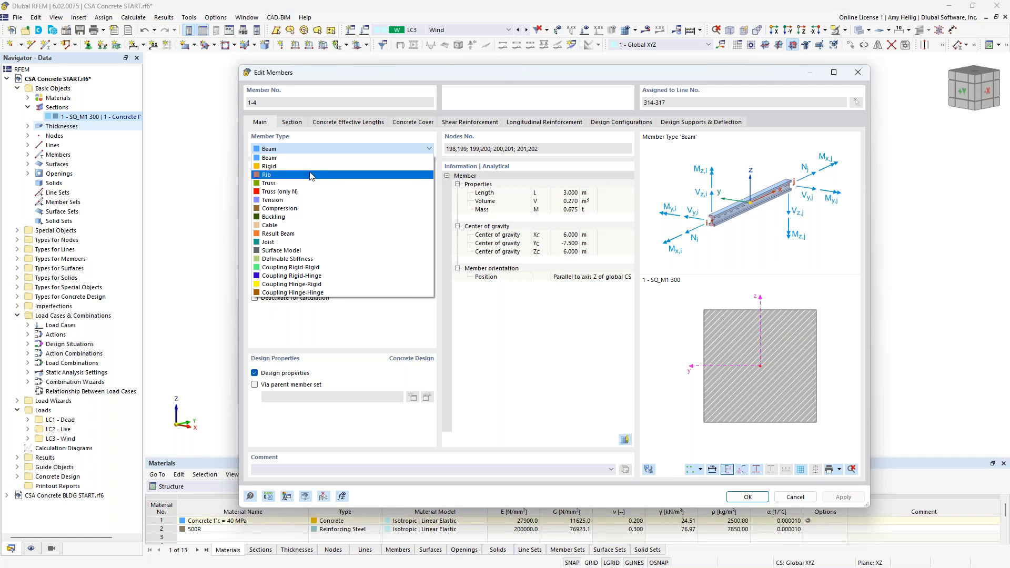
click(310, 176)
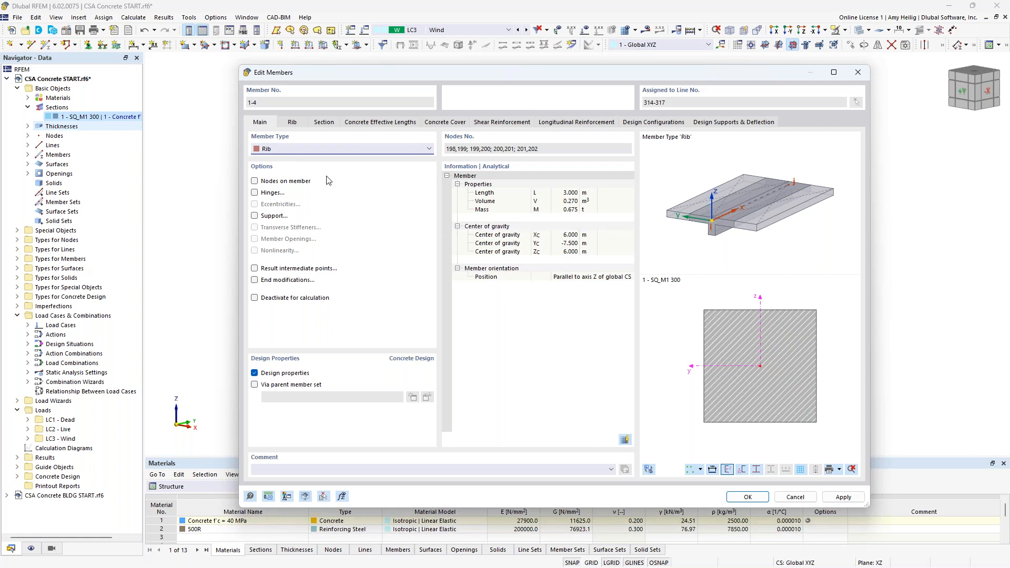
click(308, 151)
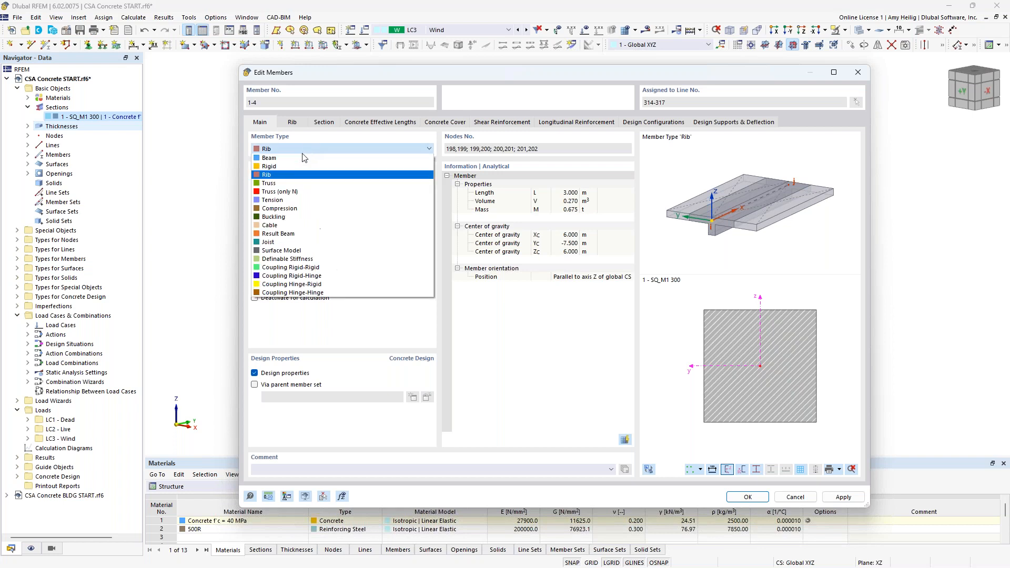
click(307, 158)
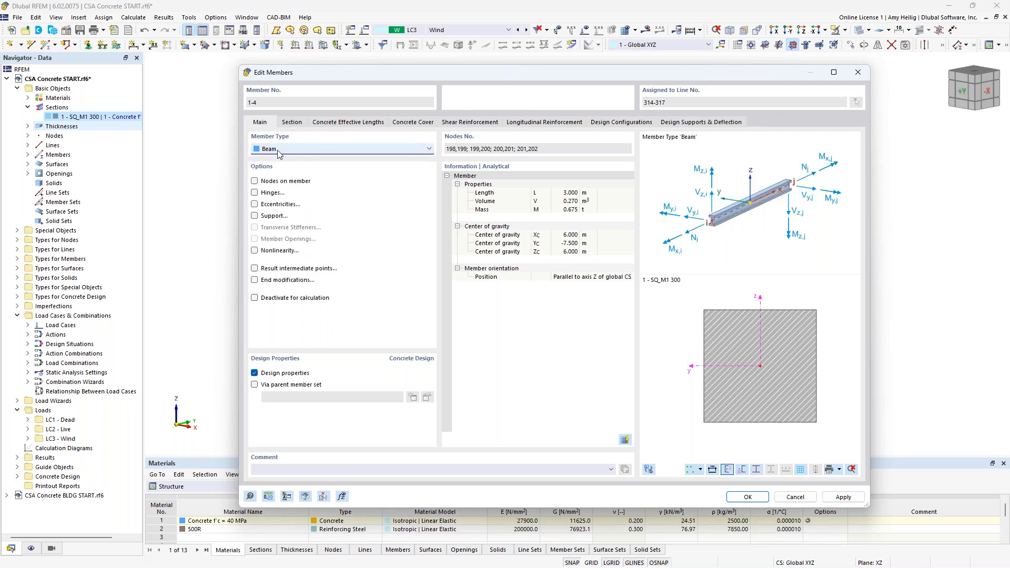
click(292, 122)
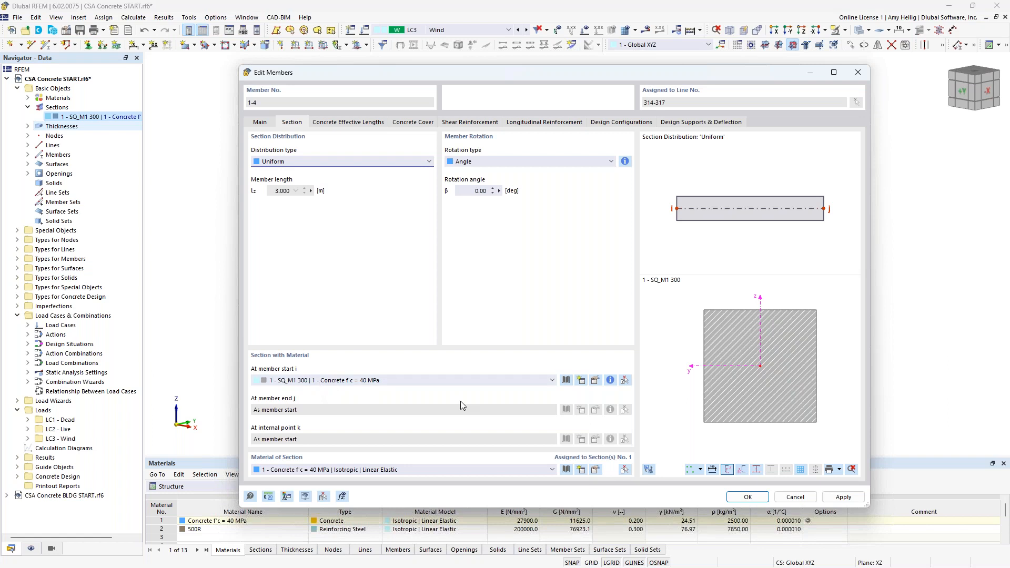
click(795, 498)
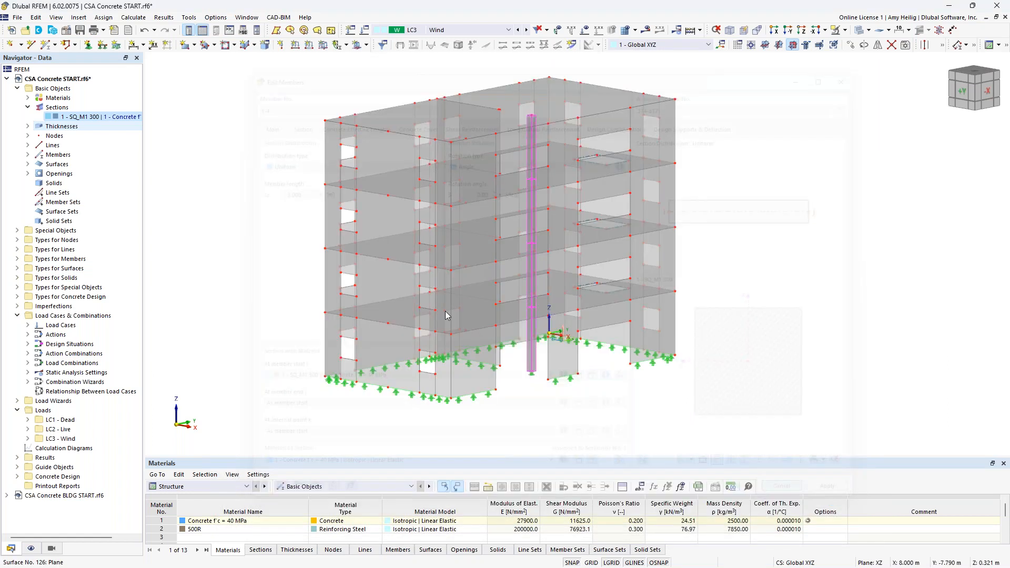
Step: Expand the thicknesses list and highlight the 150 mm and 250 mm uniform thicknesses in the model
click(29, 108)
click(28, 117)
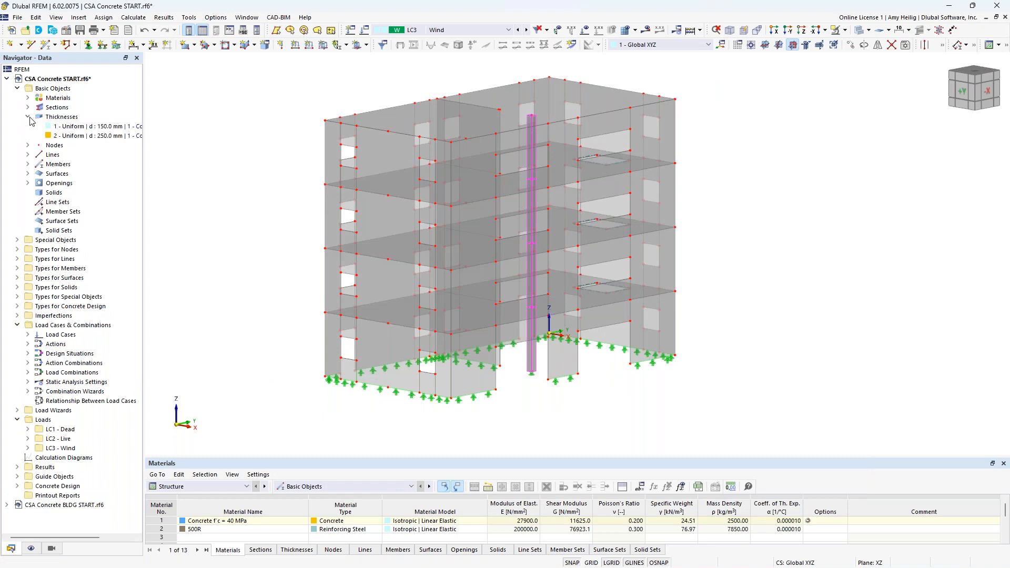
click(73, 128)
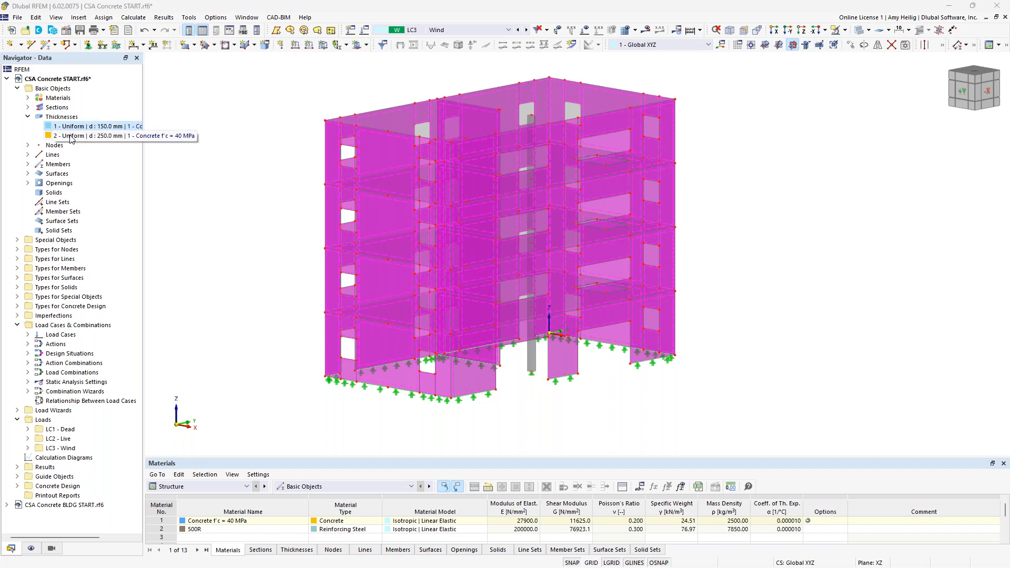
click(72, 137)
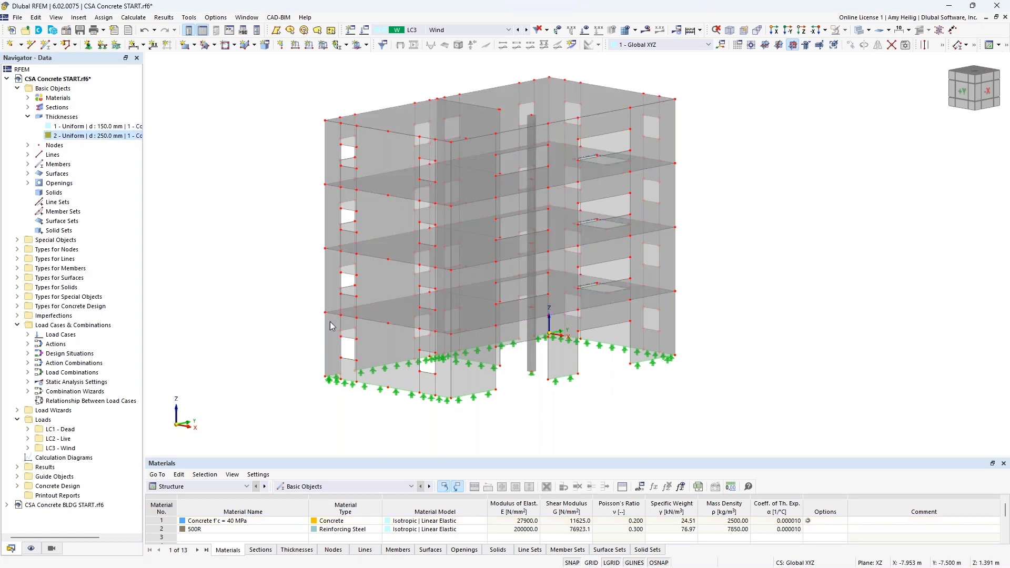
Step: Try placing a rectangular opening graphically on a wall surface, then collapse the thicknesses list and clear the selection
scroll(347, 336, up, 3)
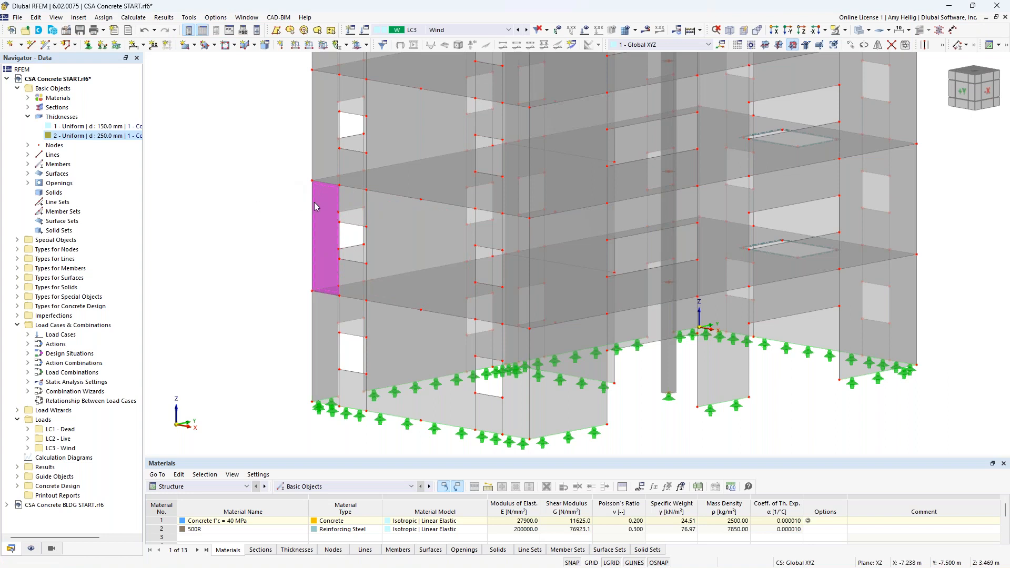
click(234, 45)
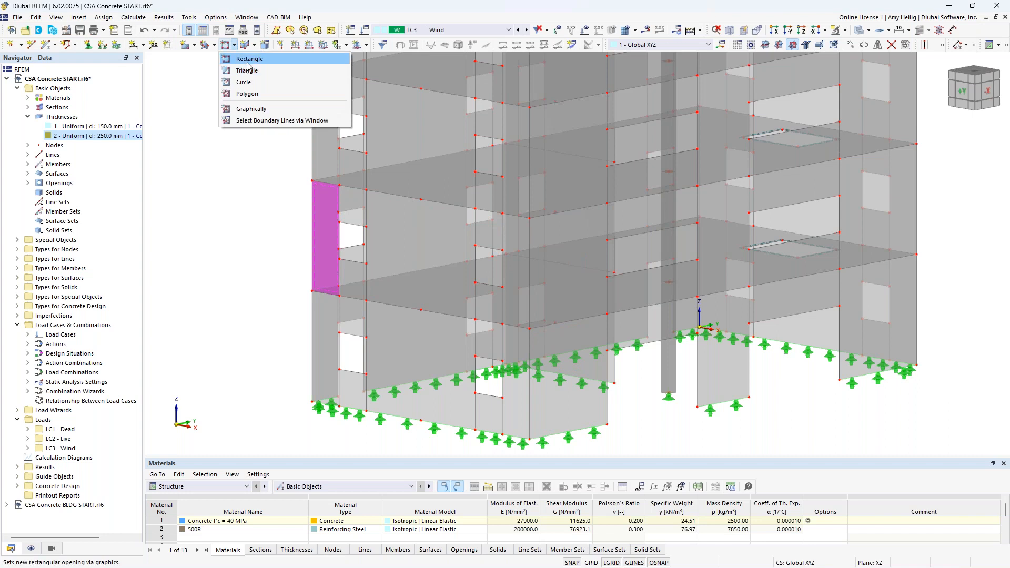
click(247, 60)
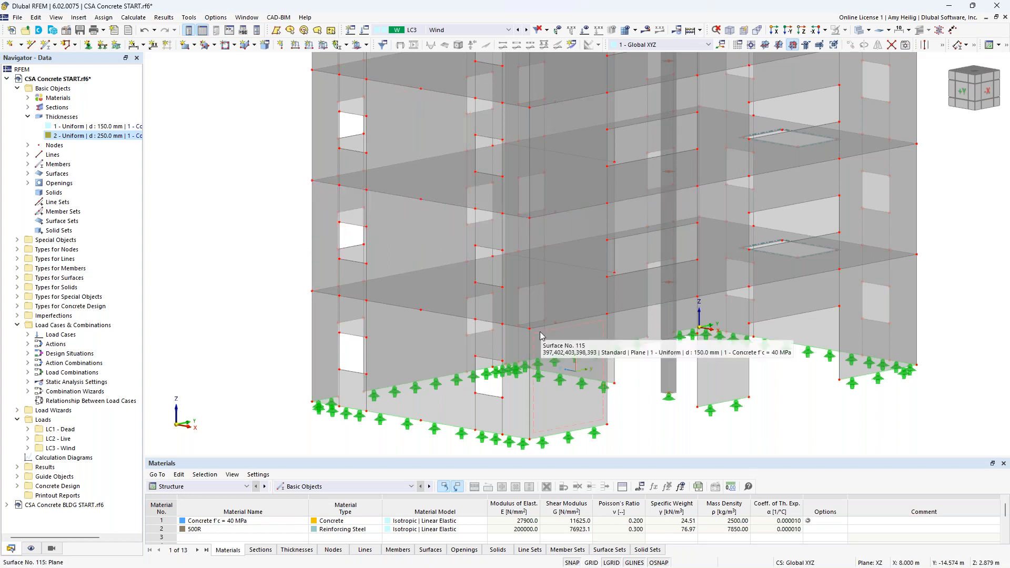
click(428, 239)
click(352, 276)
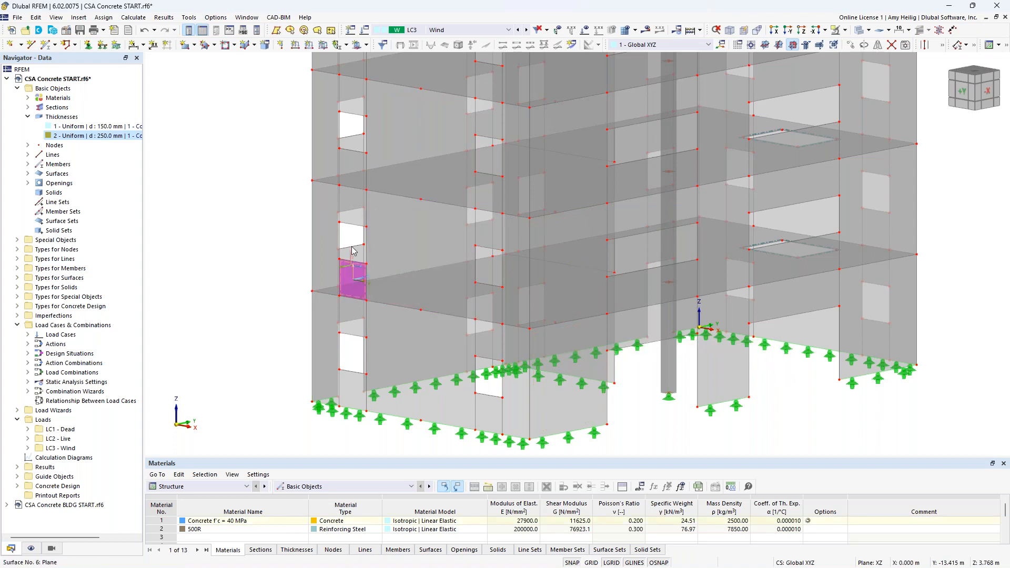
click(353, 209)
click(335, 210)
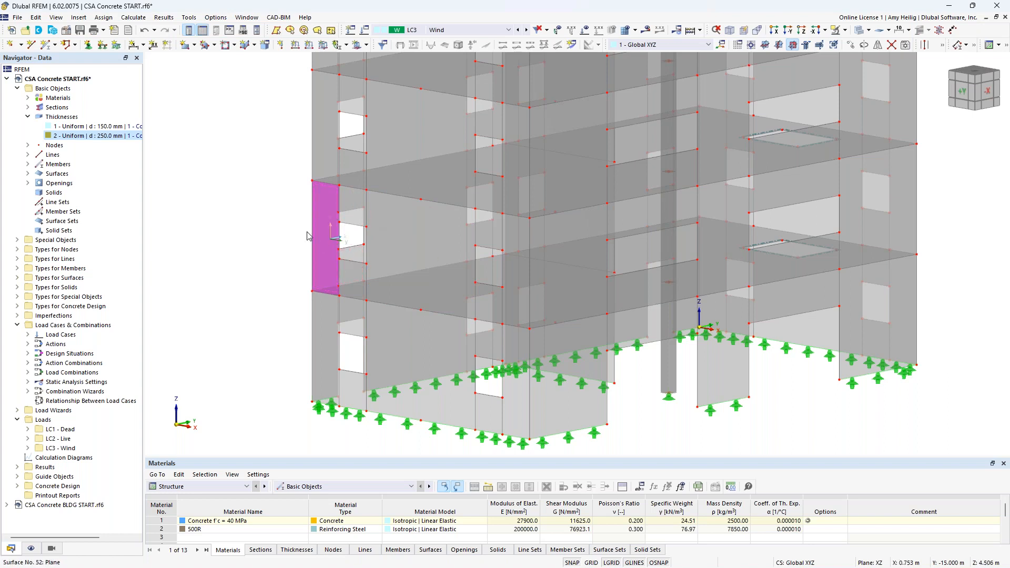
click(27, 117)
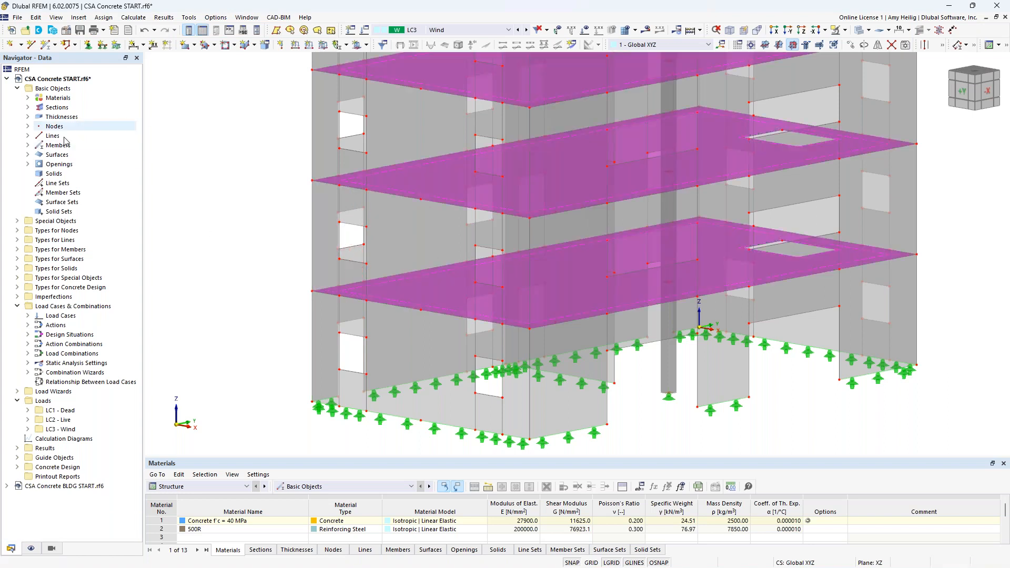
click(284, 255)
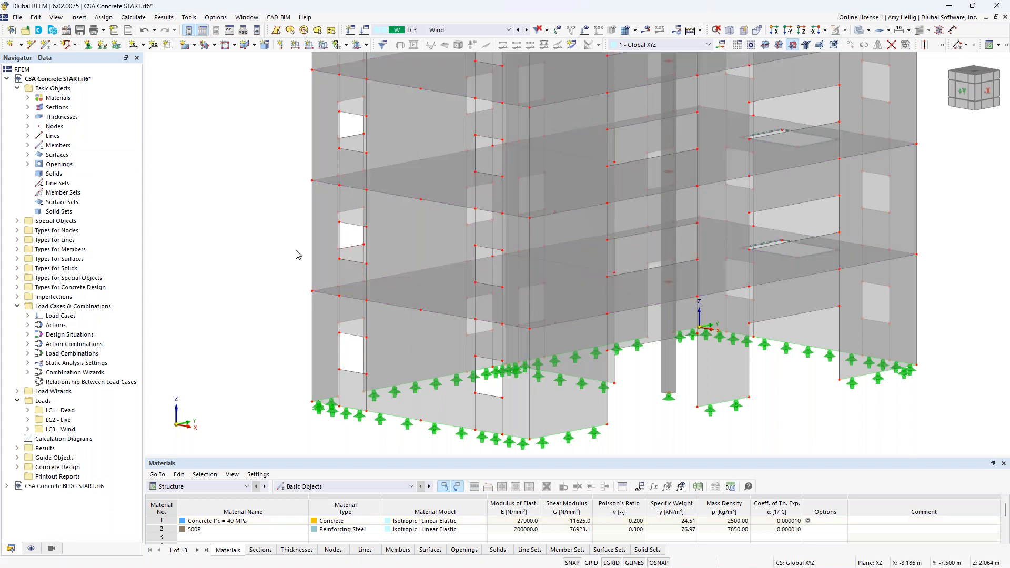
Step: Inspect the line supports and the column's nodal support along the building's base
middle_drag(632, 423, 485, 342)
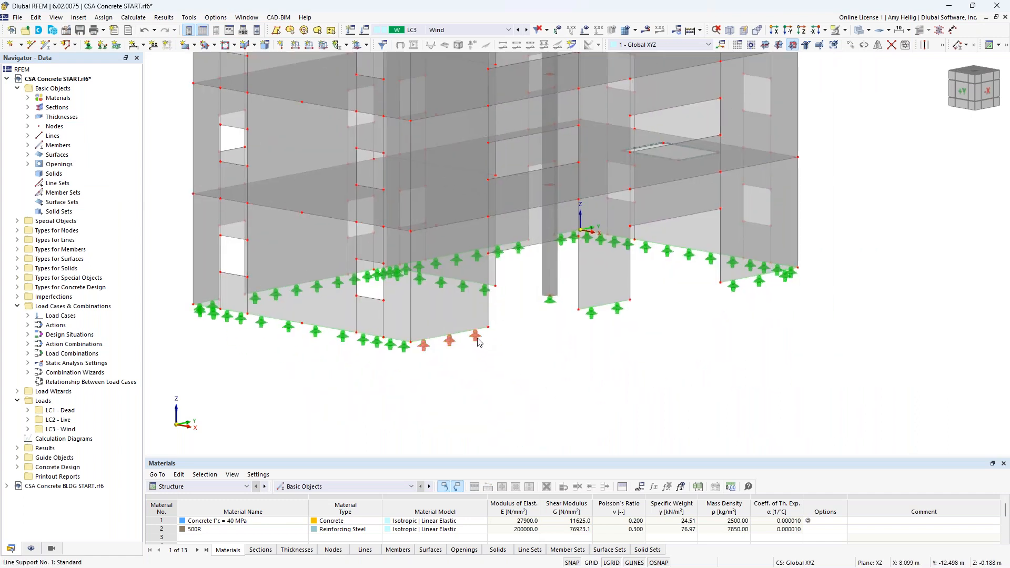
click(477, 341)
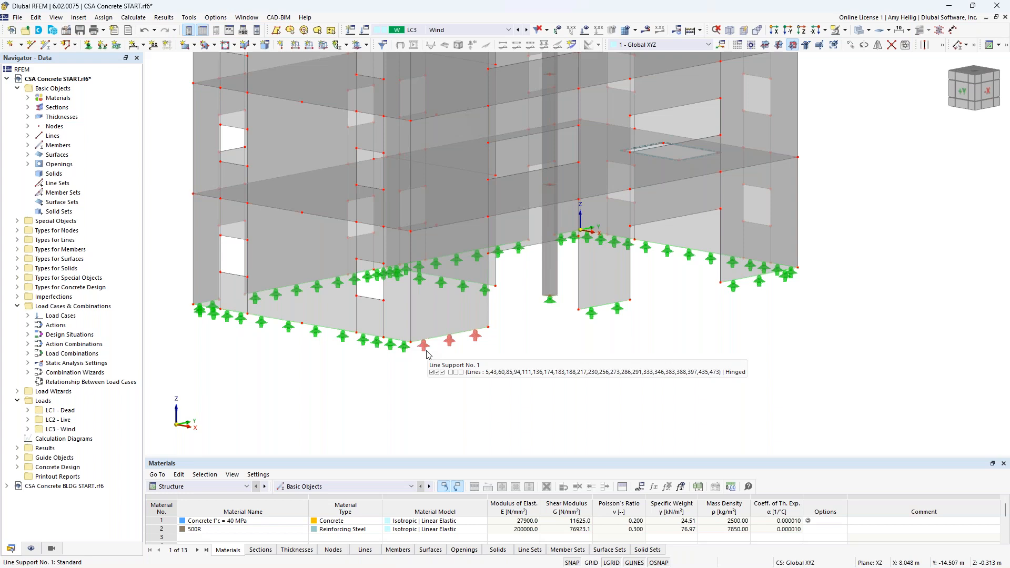
click(549, 304)
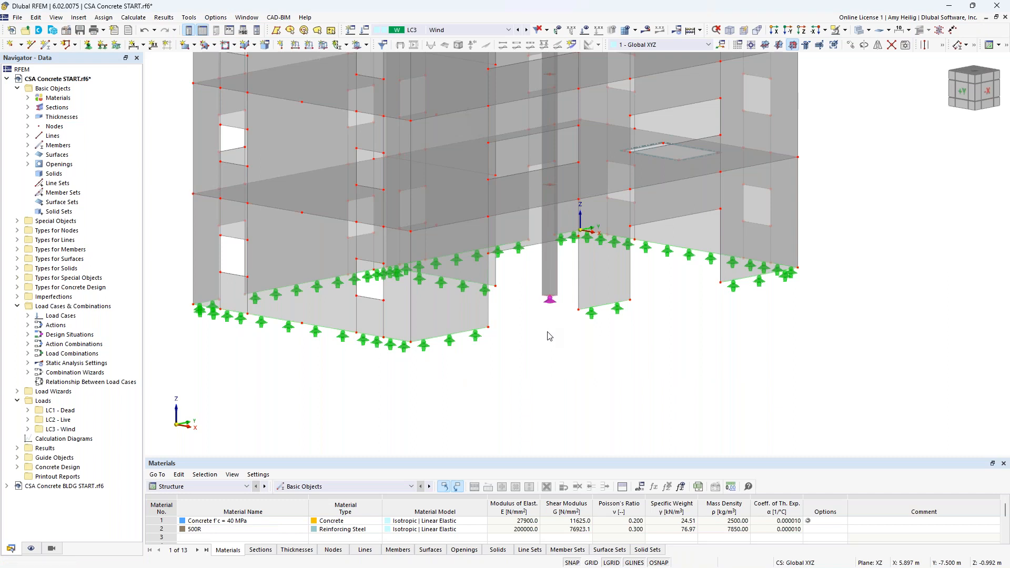
scroll(550, 336, down, 2)
middle_drag(626, 341, 609, 404)
scroll(609, 404, up, 3)
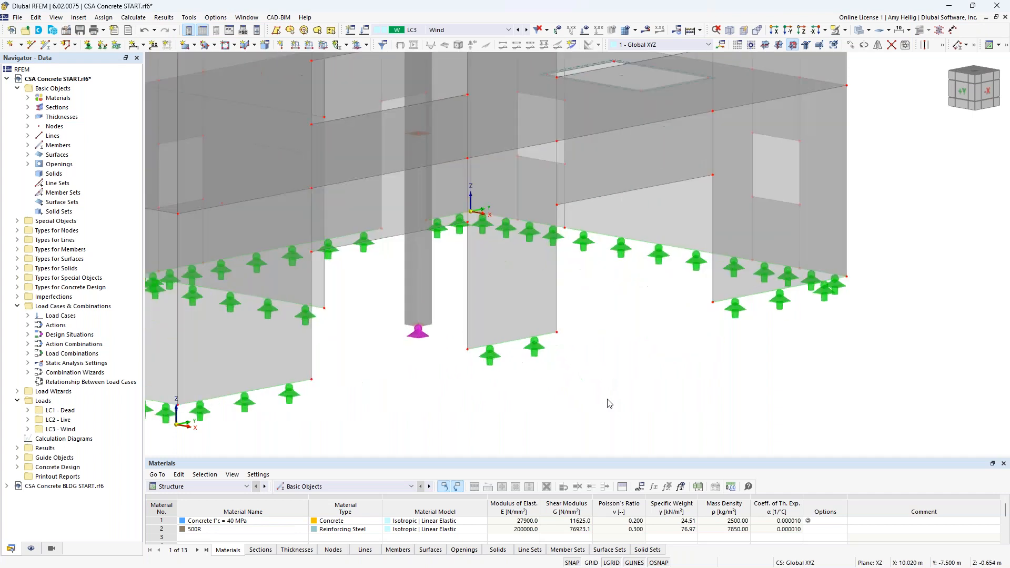
scroll(609, 404, down, 2)
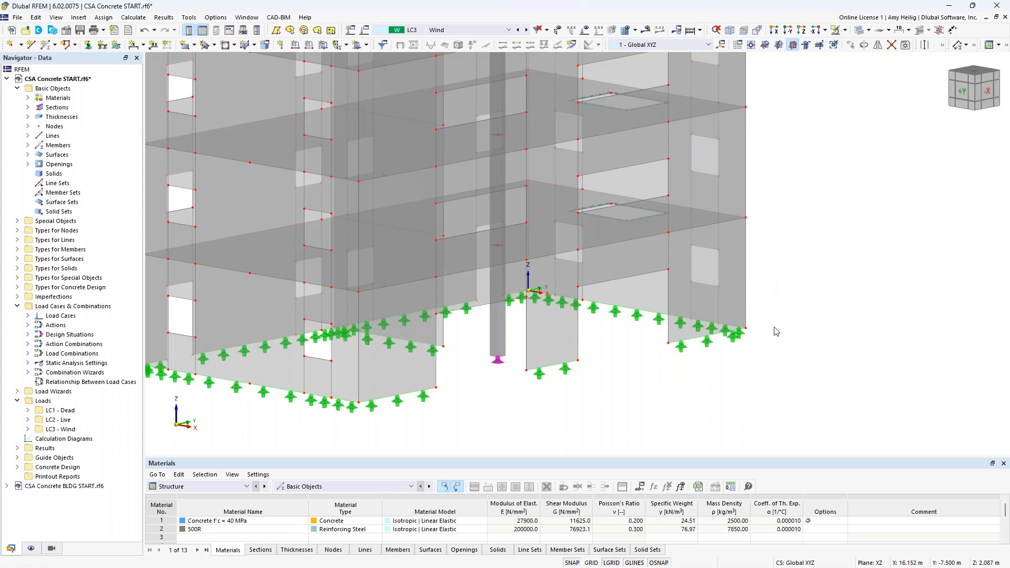
scroll(774, 331, down, 3)
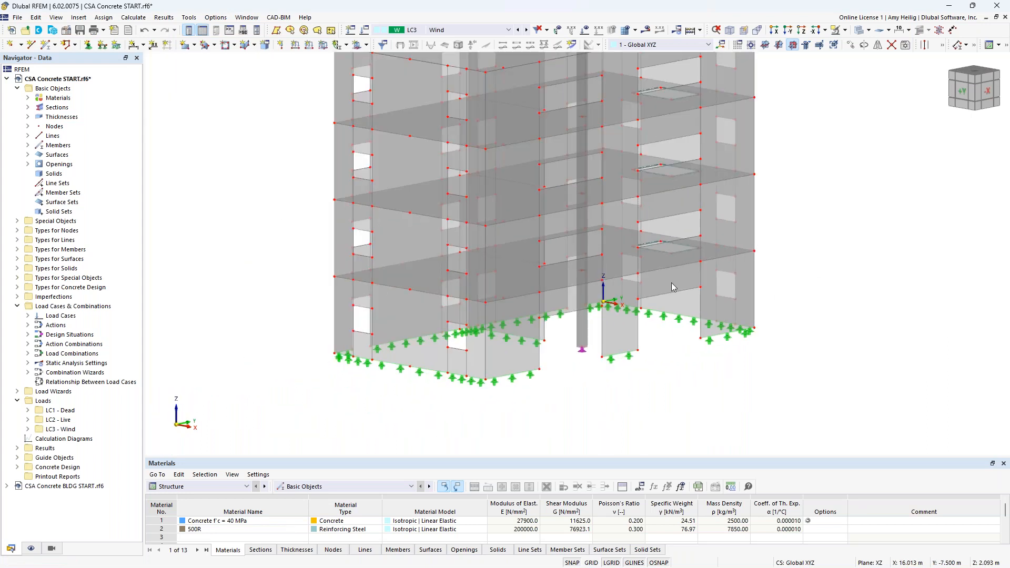
Step: Open the active load case settings and review the combination standard group NBC with edition 2020
click(365, 30)
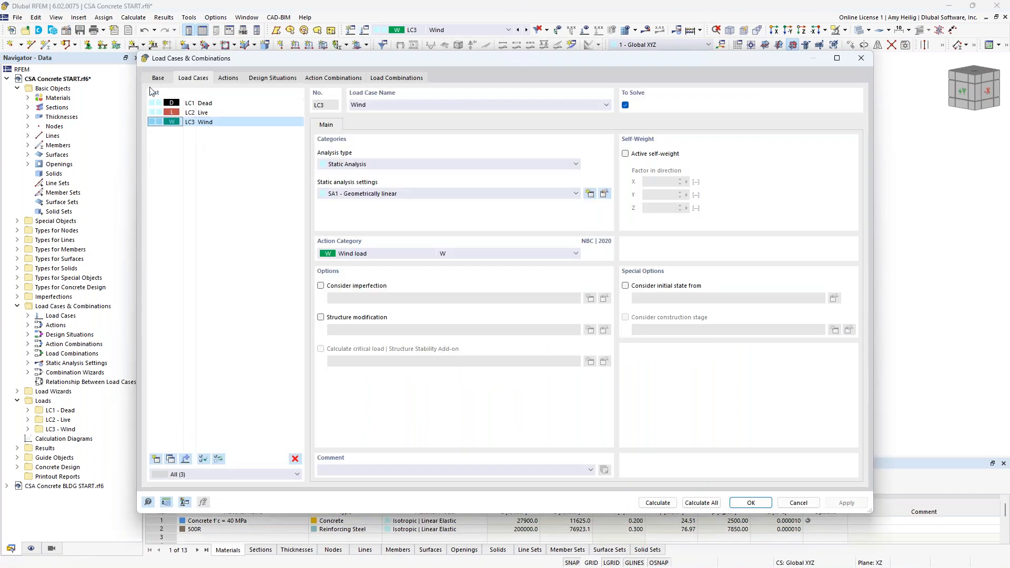
click(159, 81)
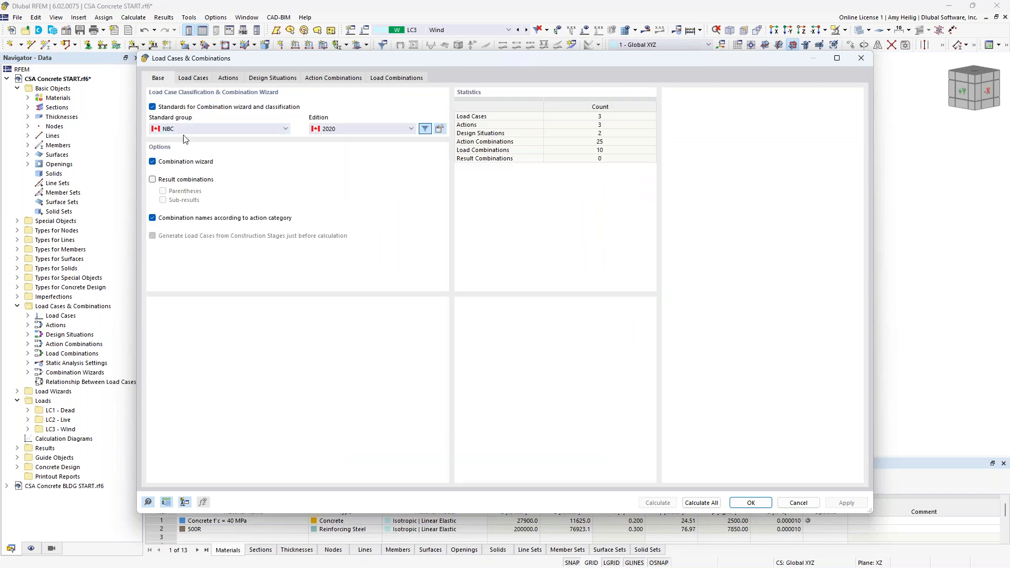
click(203, 135)
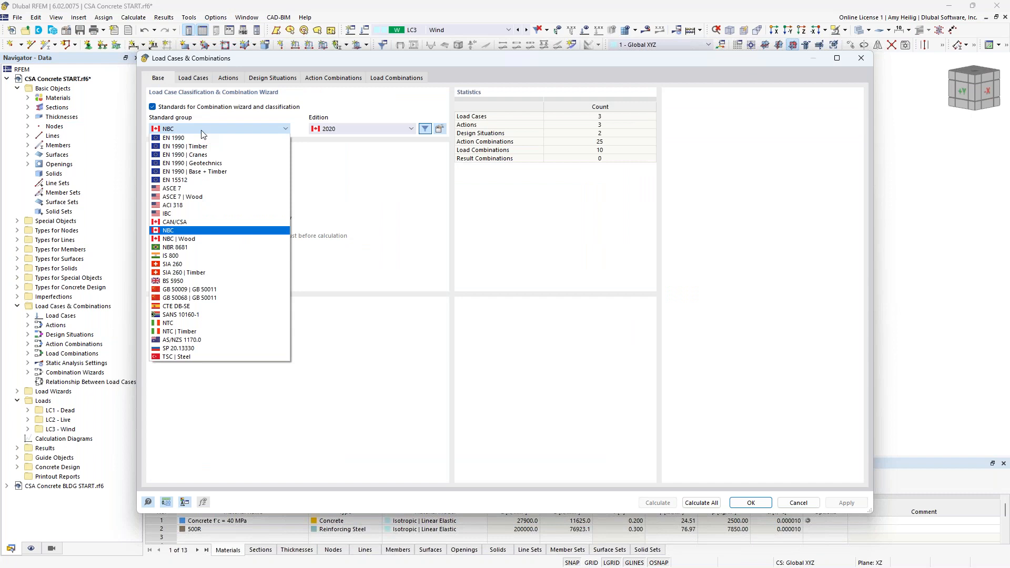
click(221, 230)
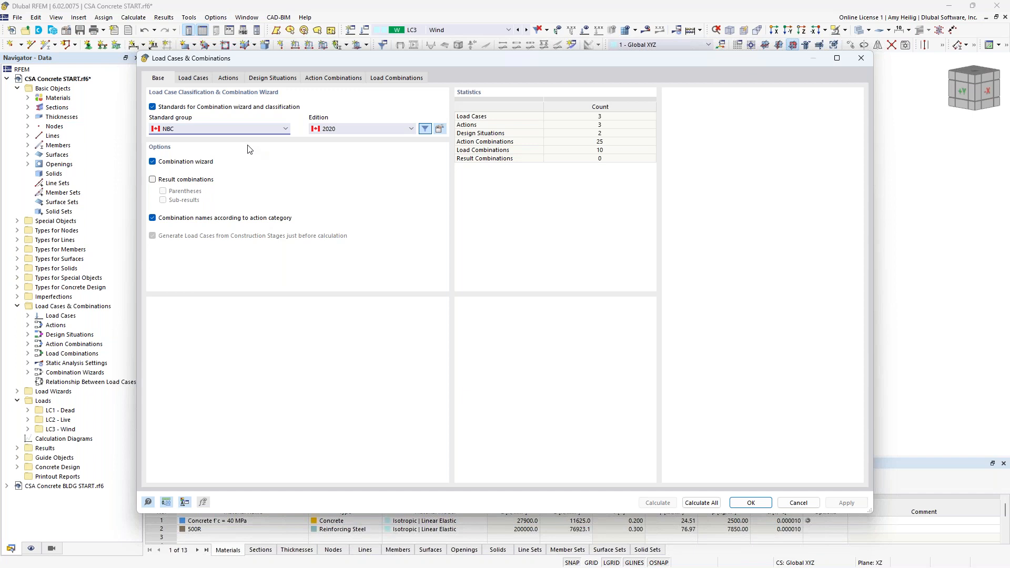
Step: Review load cases LC1 Dead, LC2 Live and LC3 Wind and their action categories
click(193, 78)
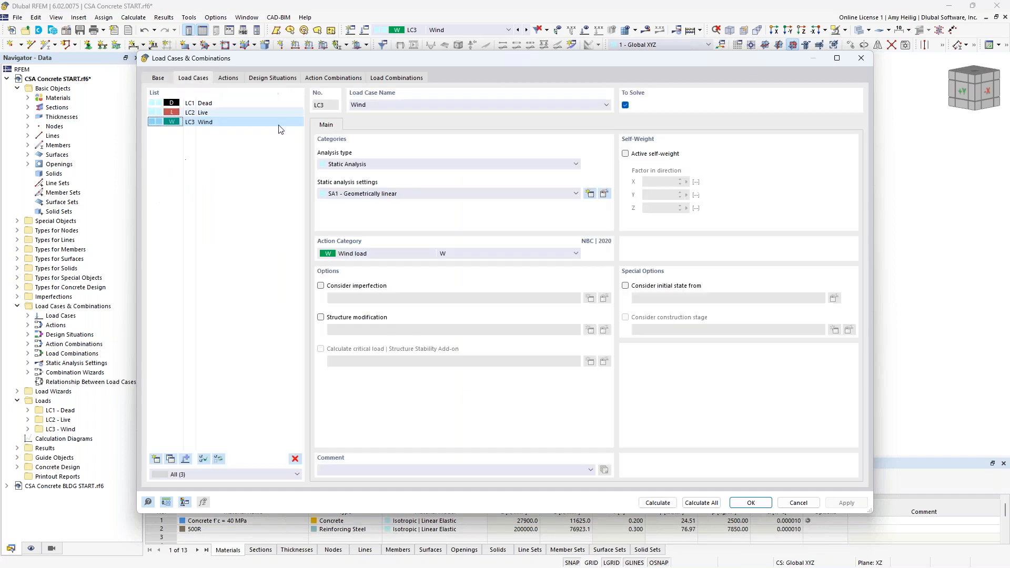
click(230, 104)
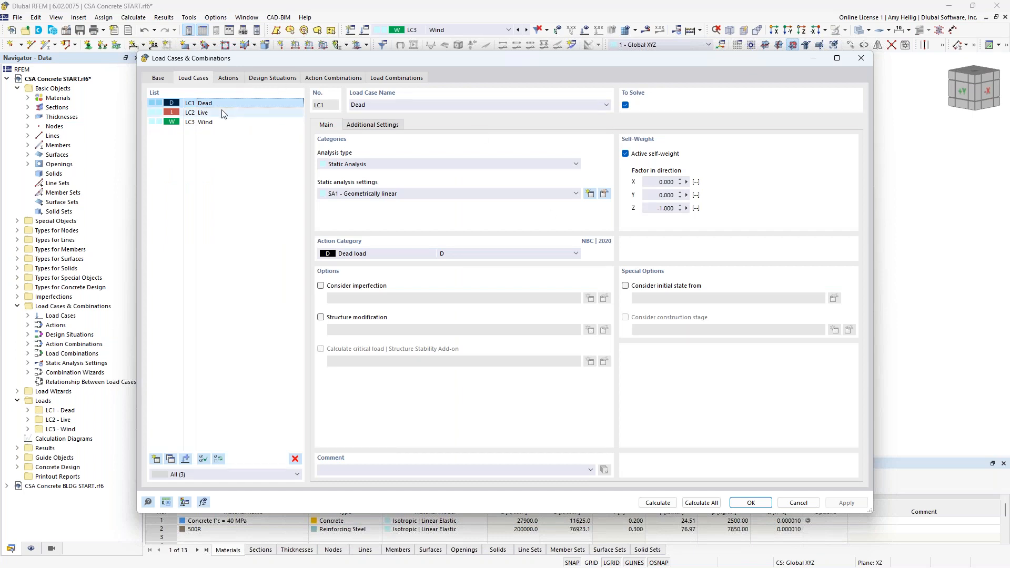
click(212, 112)
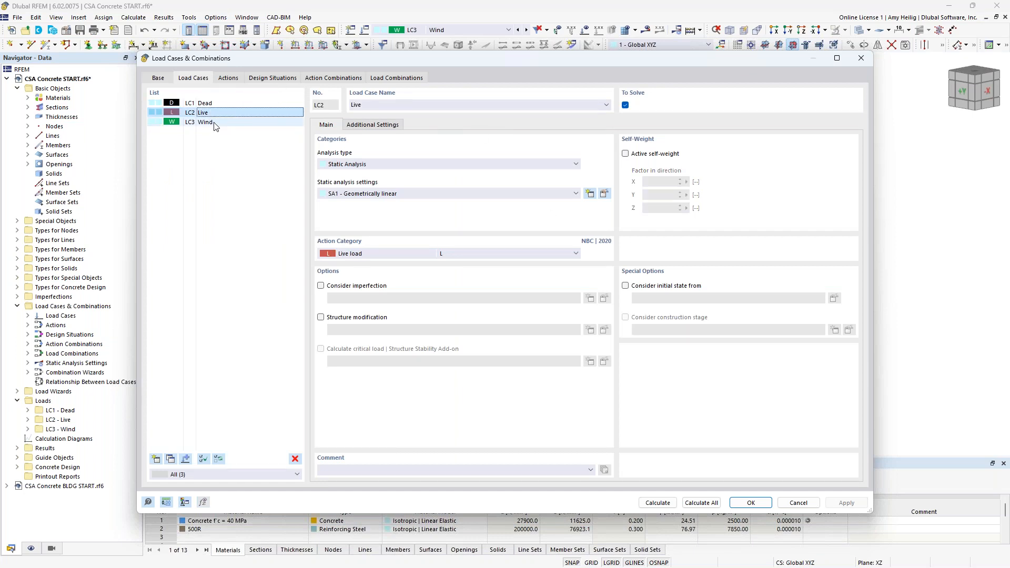
click(215, 124)
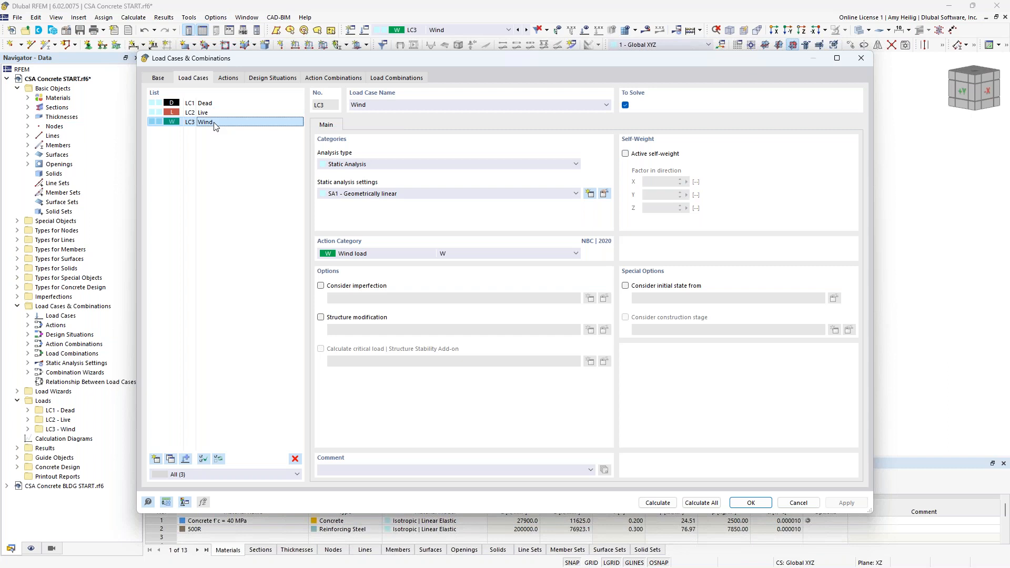
click(396, 257)
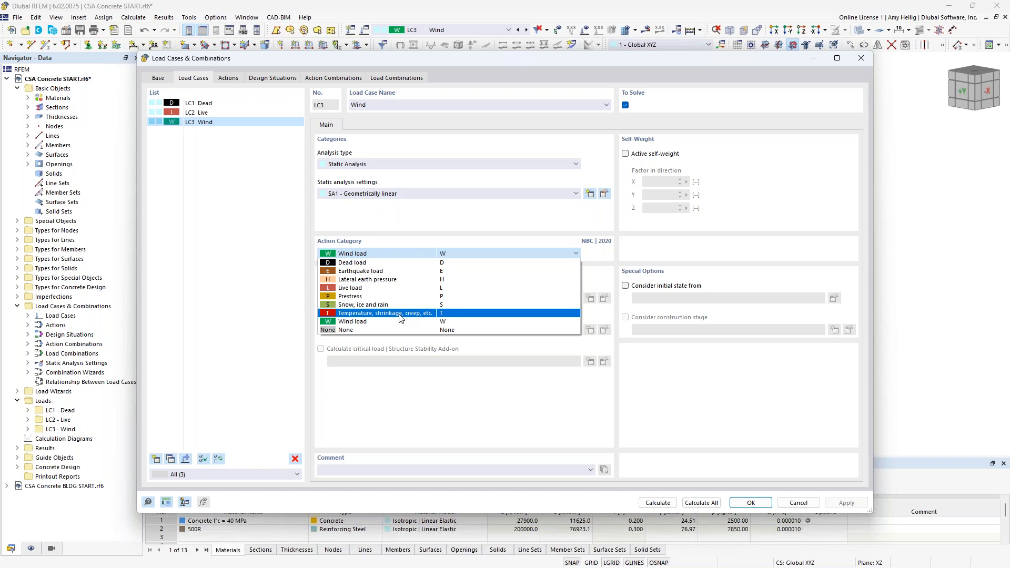
click(380, 220)
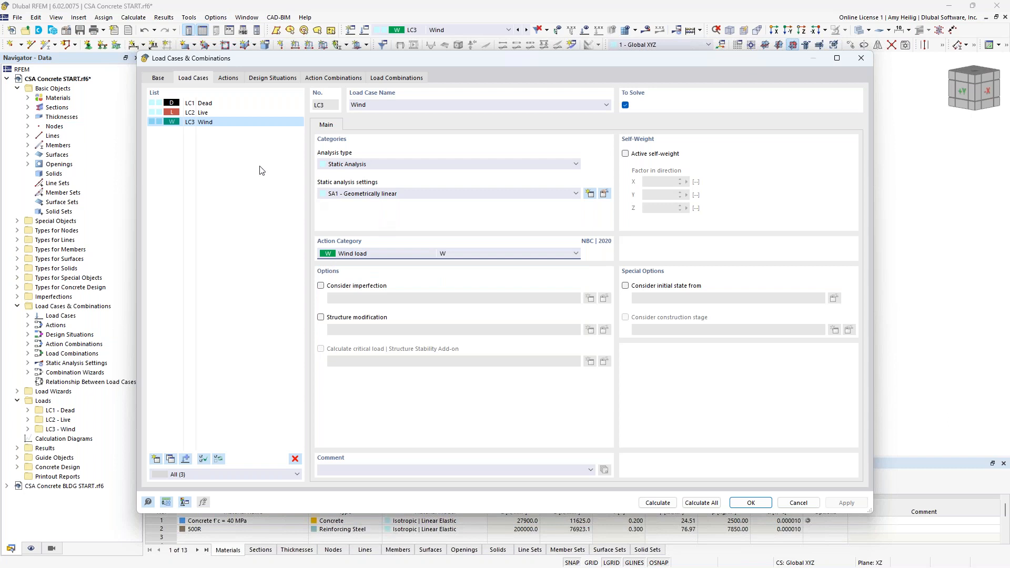
Step: Review the ultimate and serviceability design situations and their combination rules information
click(273, 79)
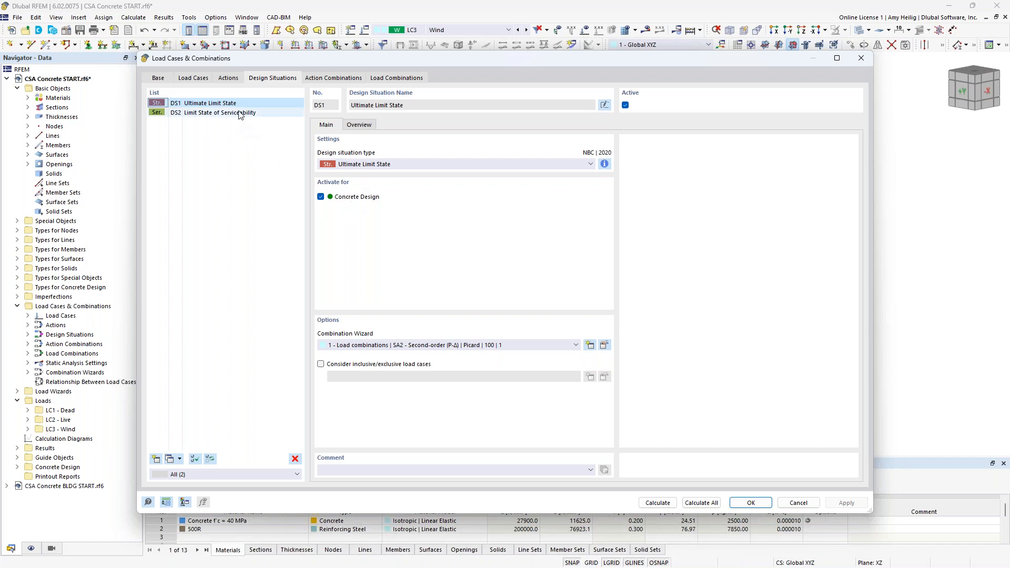
click(242, 112)
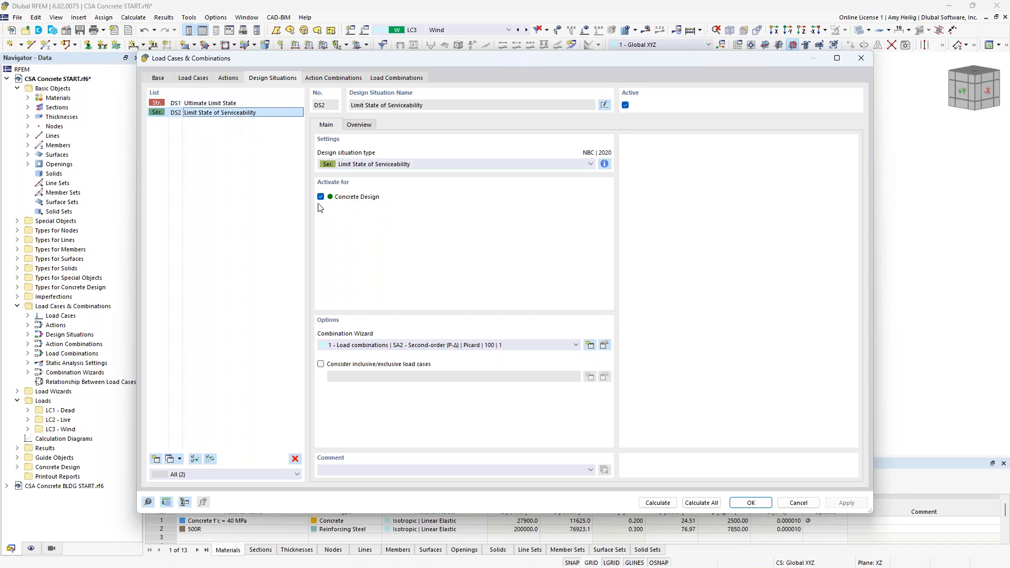
click(226, 103)
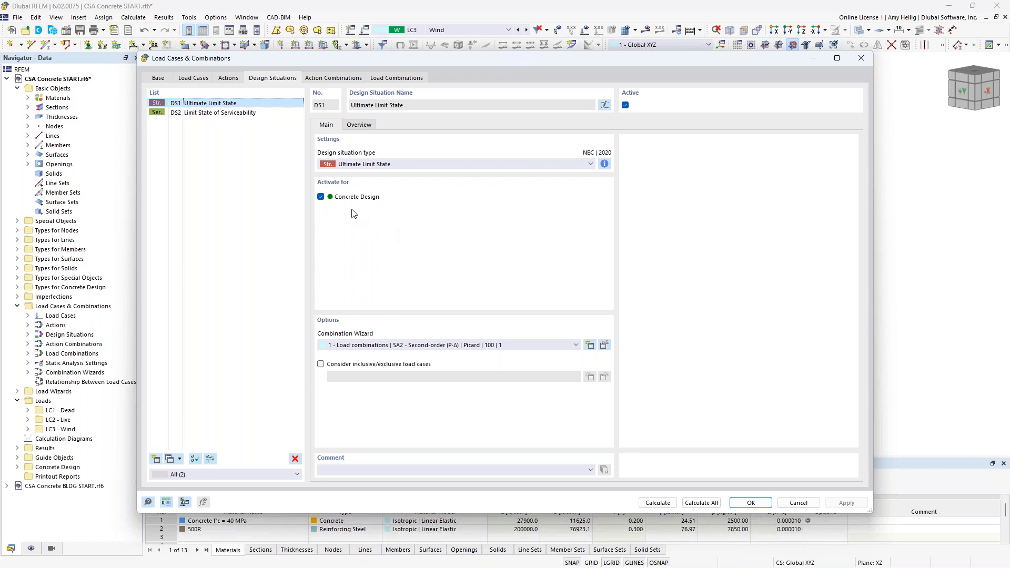
click(604, 165)
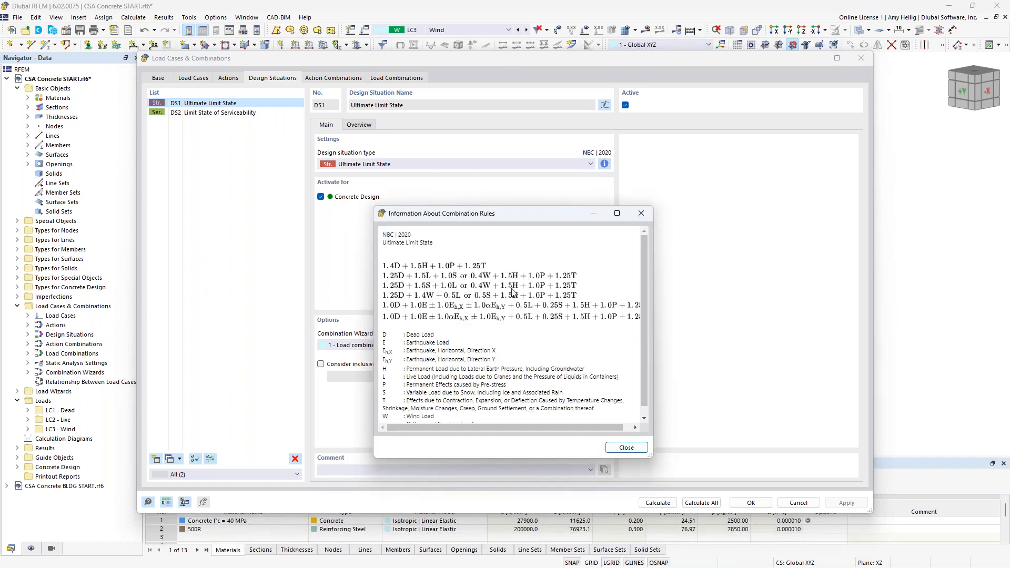
click(641, 213)
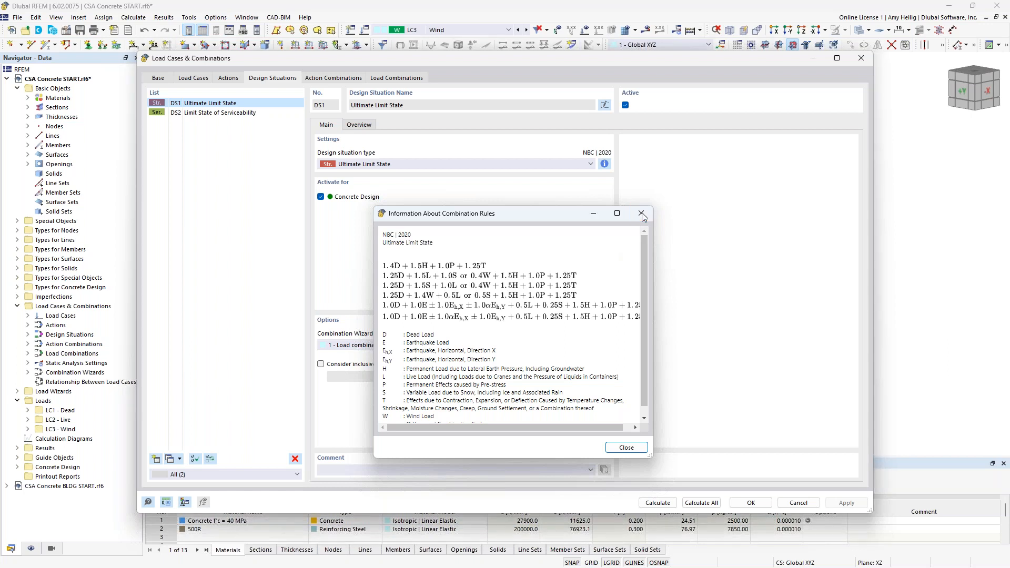
click(265, 115)
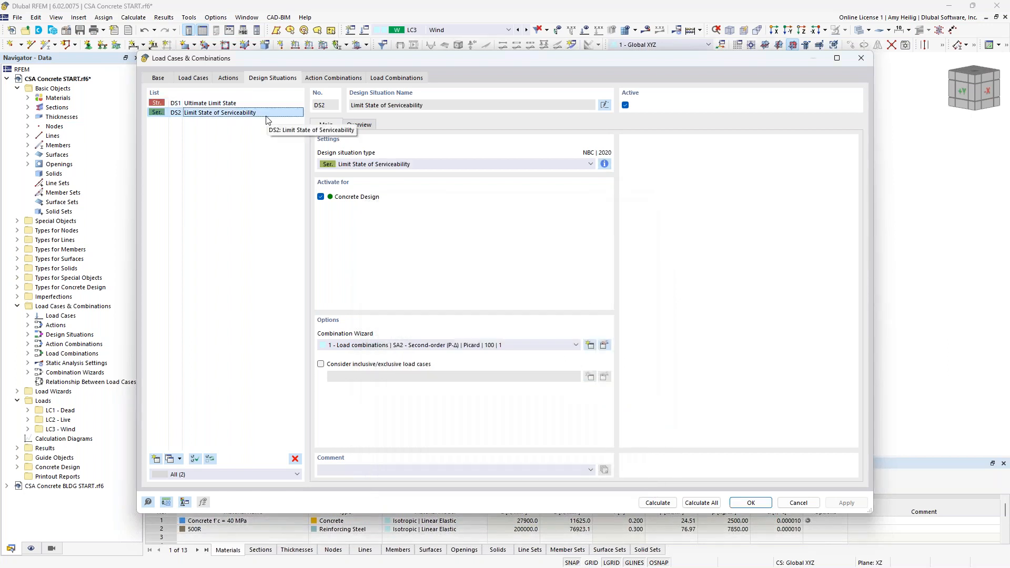
click(605, 163)
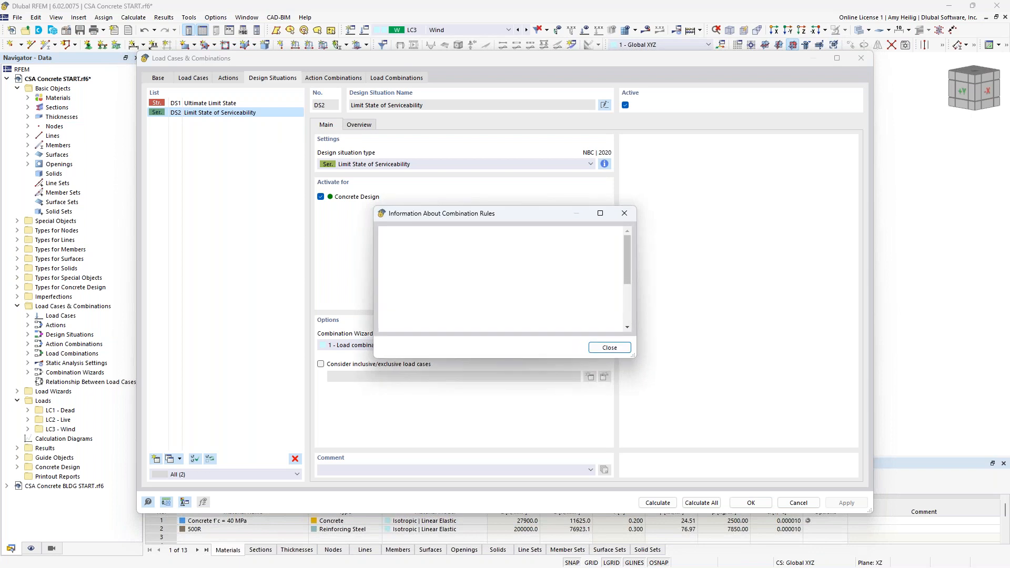
click(624, 215)
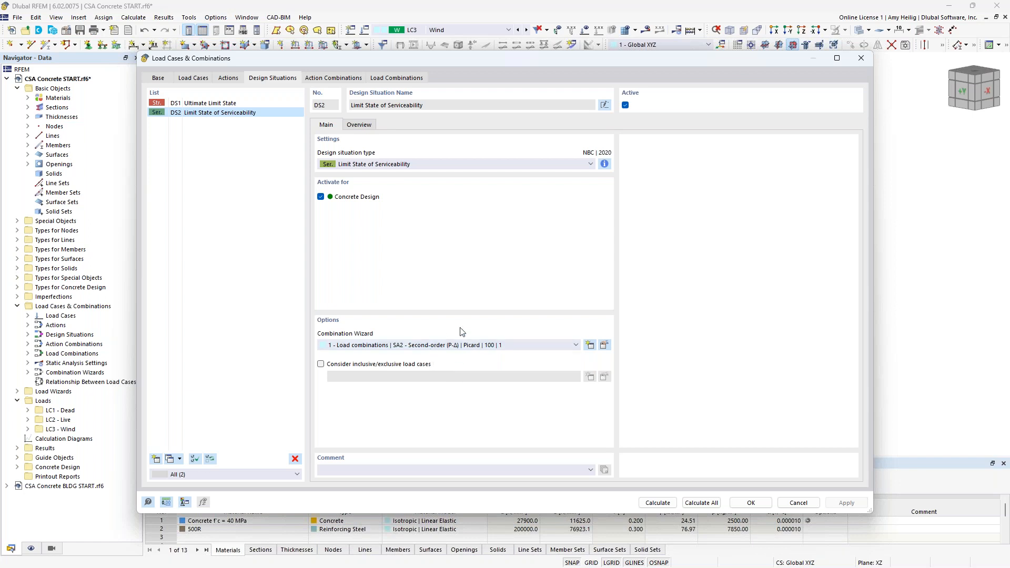
Step: Review the generated load combinations CO1 to CO10
click(402, 78)
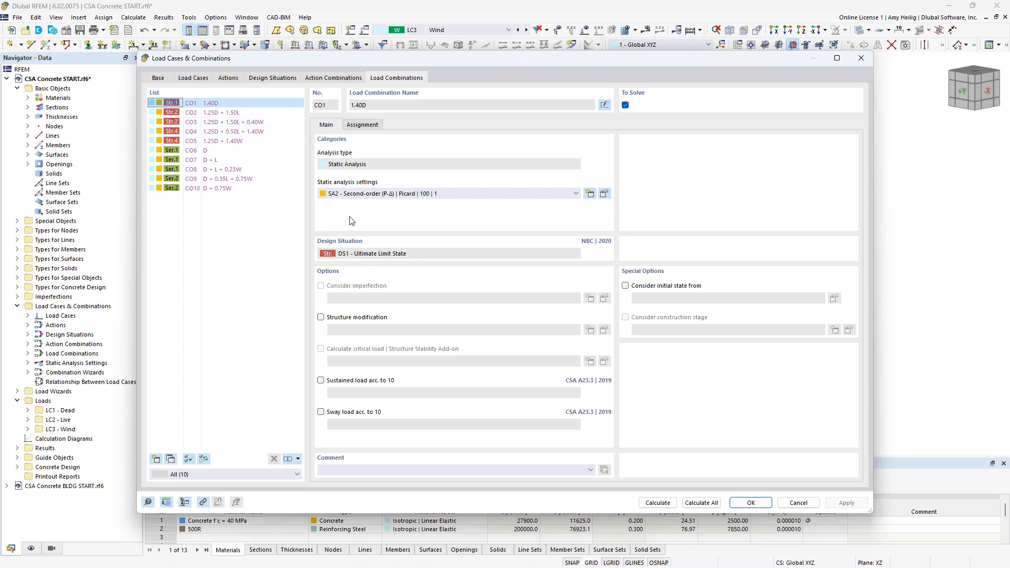
click(211, 150)
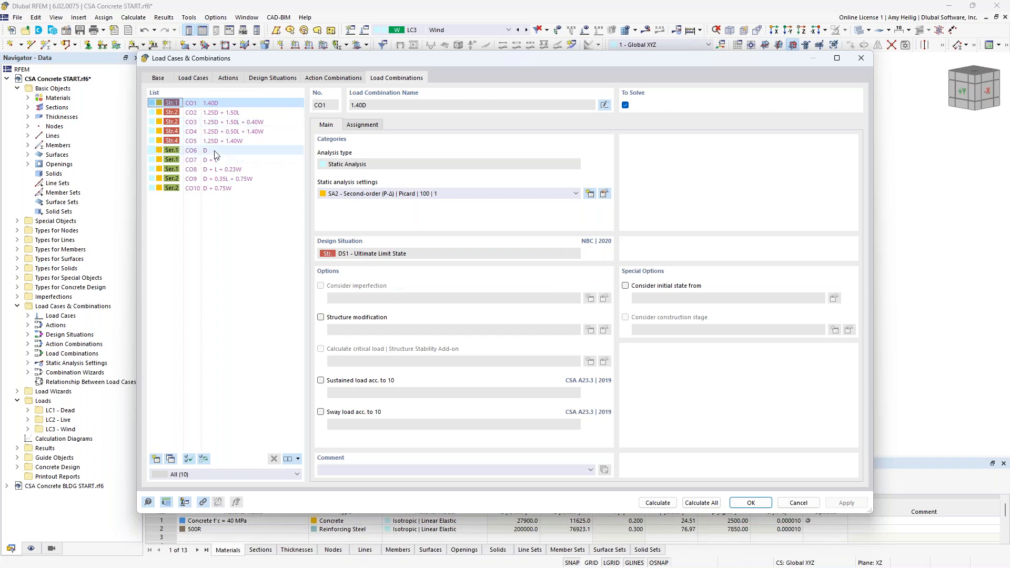
click(213, 160)
click(216, 169)
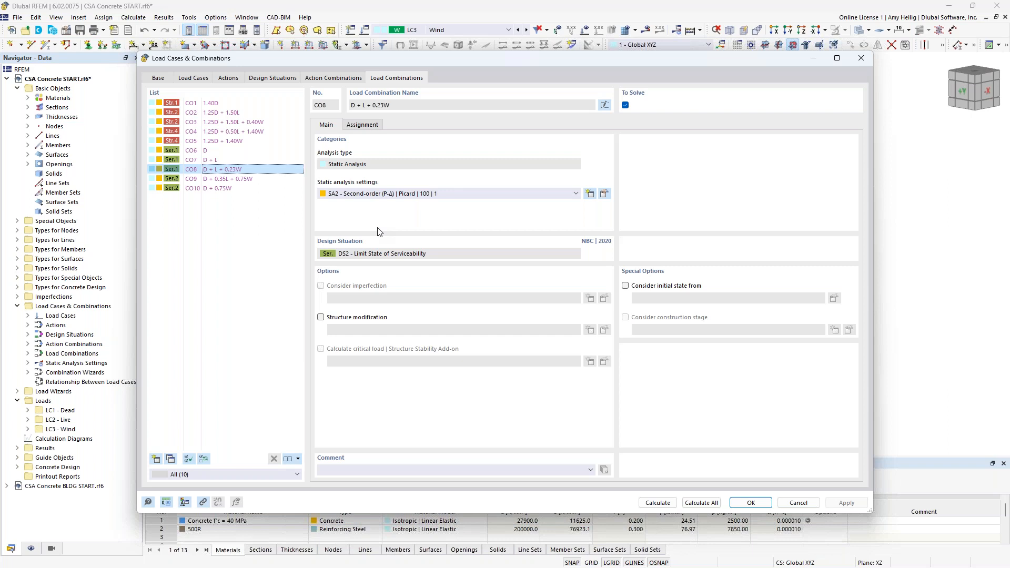
Step: Enable structure modification for load case LC1 Dead
click(201, 80)
click(214, 104)
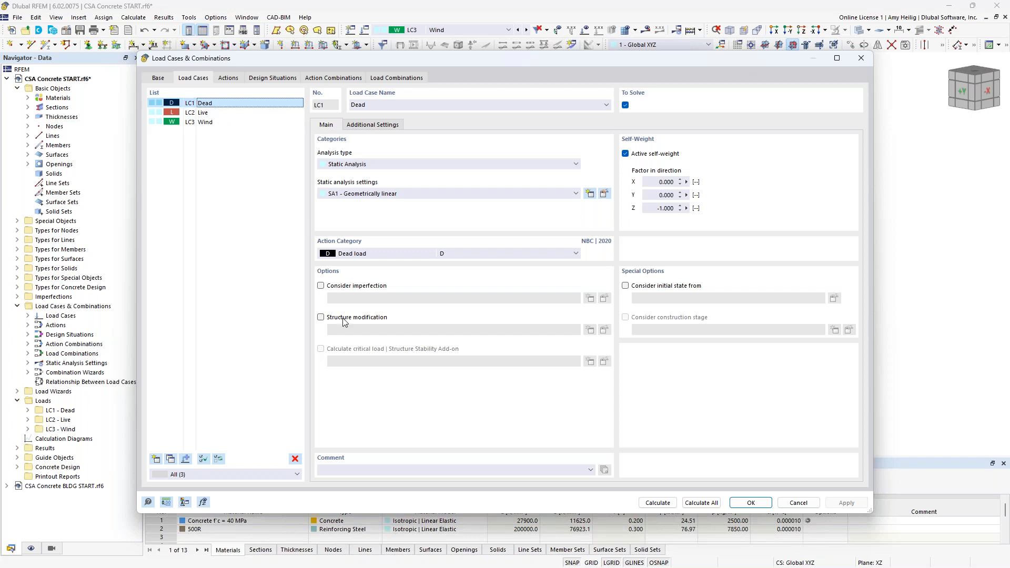
click(321, 318)
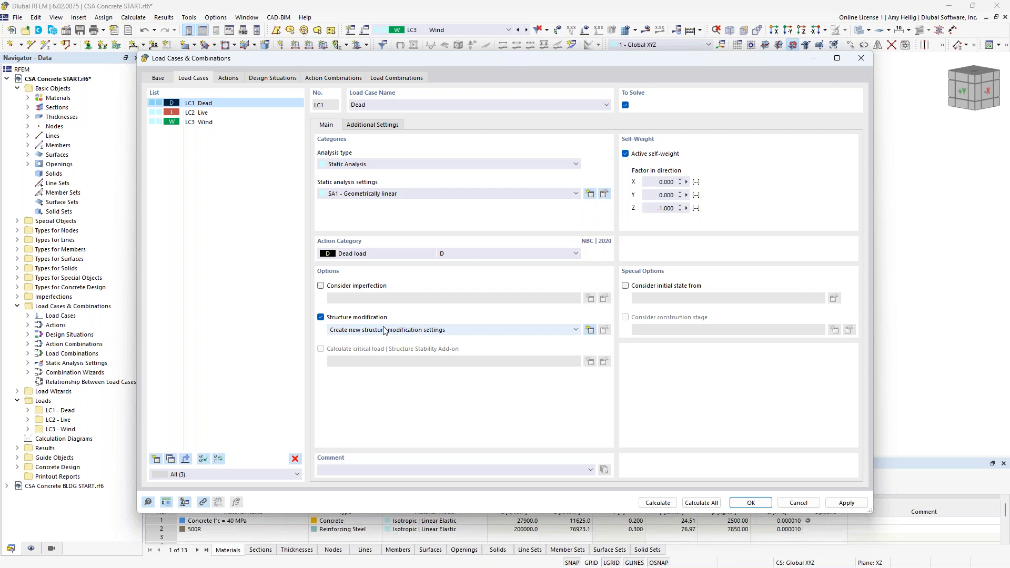
Step: Create a new structure modification that modifies member and surface stiffnesses
click(590, 331)
click(371, 193)
click(369, 193)
click(370, 201)
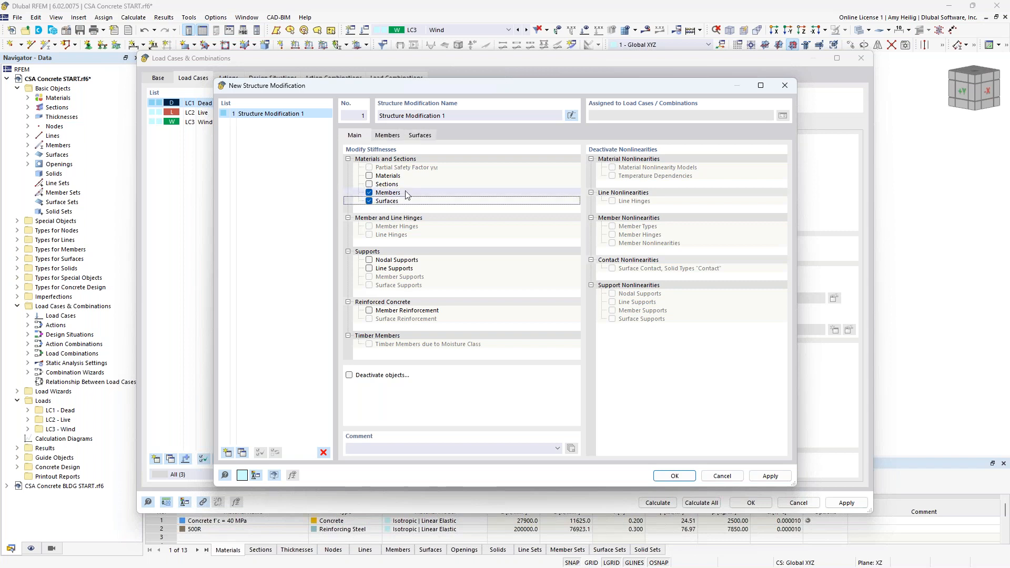
Step: Add a new member stiffness modification of type CSA A23.3-19 Table 10.14.1.2 with component type Columns
click(396, 137)
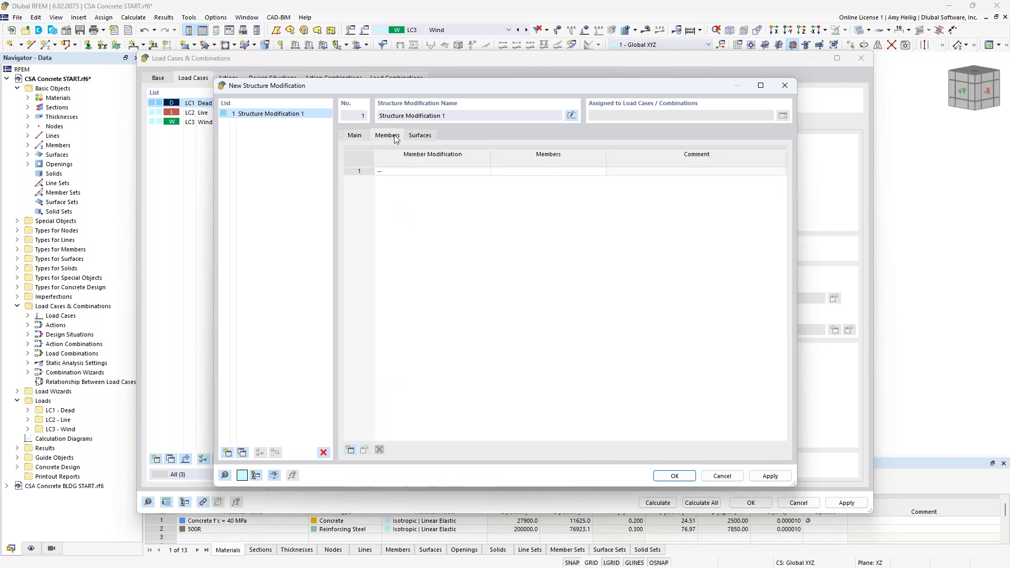
click(460, 172)
click(485, 172)
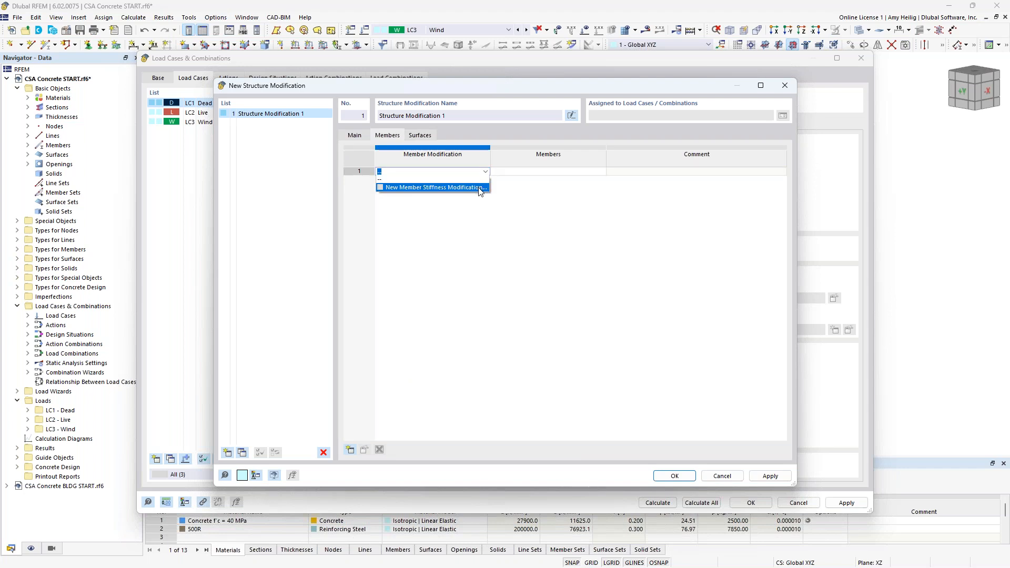
click(480, 188)
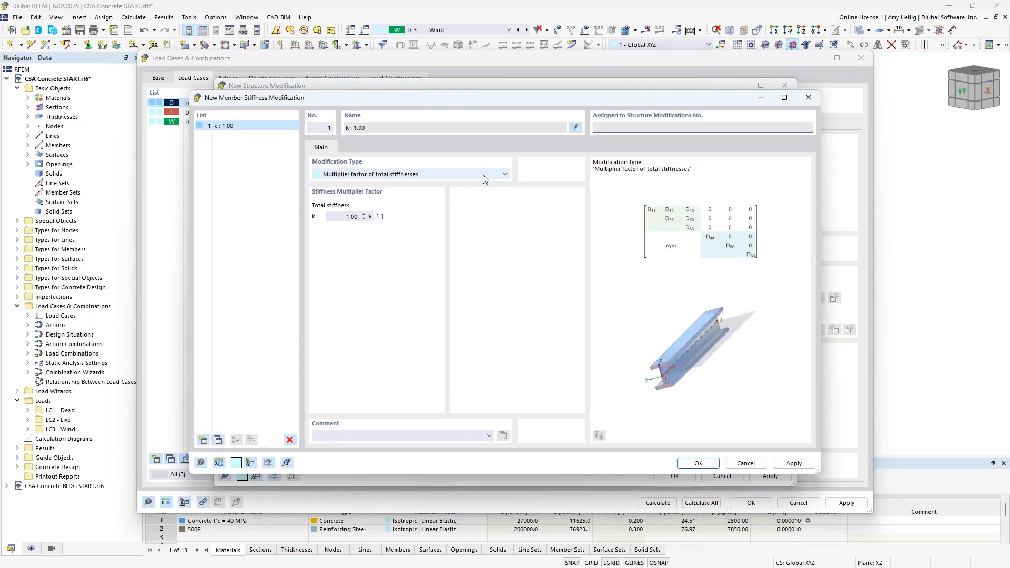
click(484, 176)
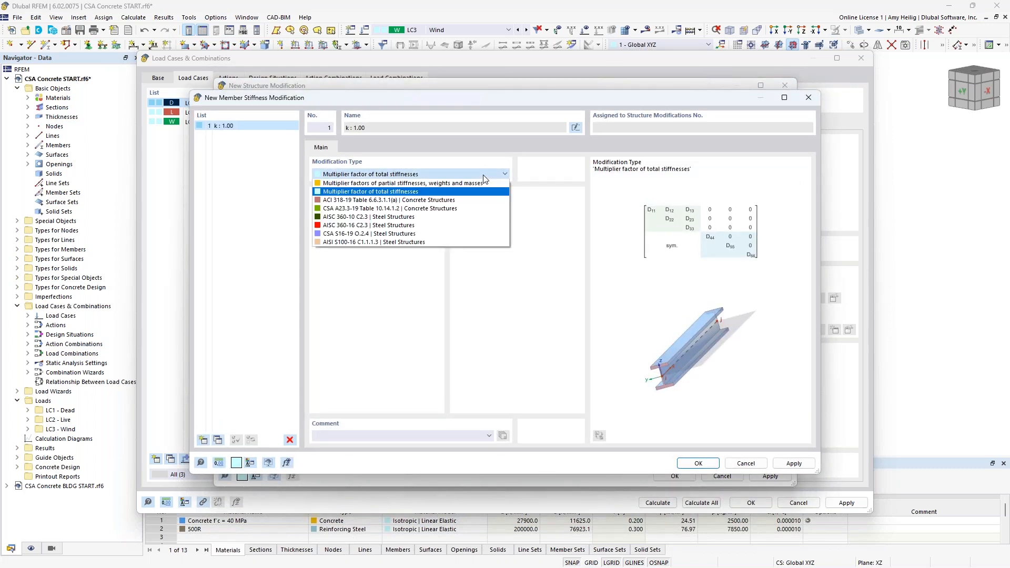
click(431, 210)
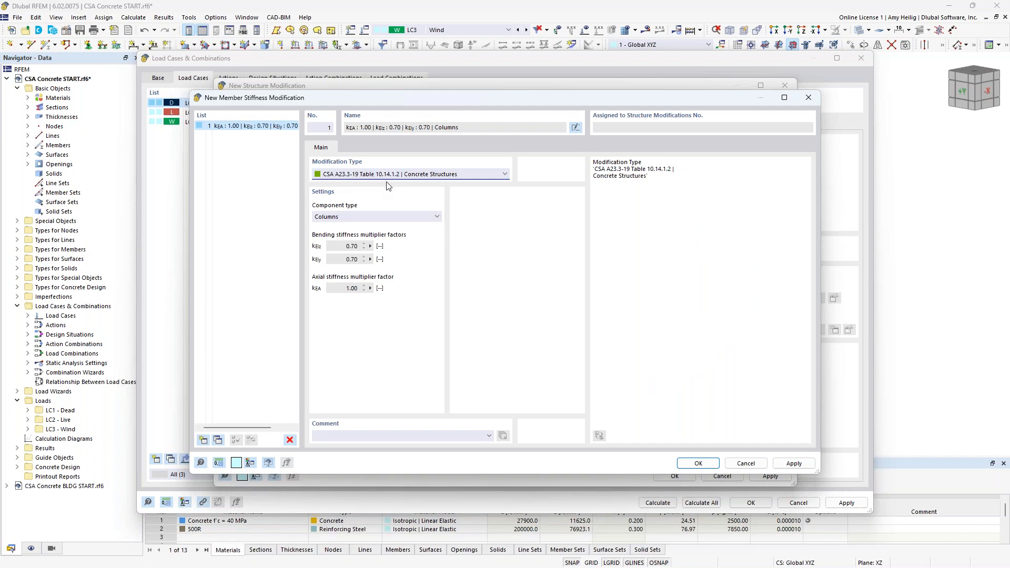
click(394, 216)
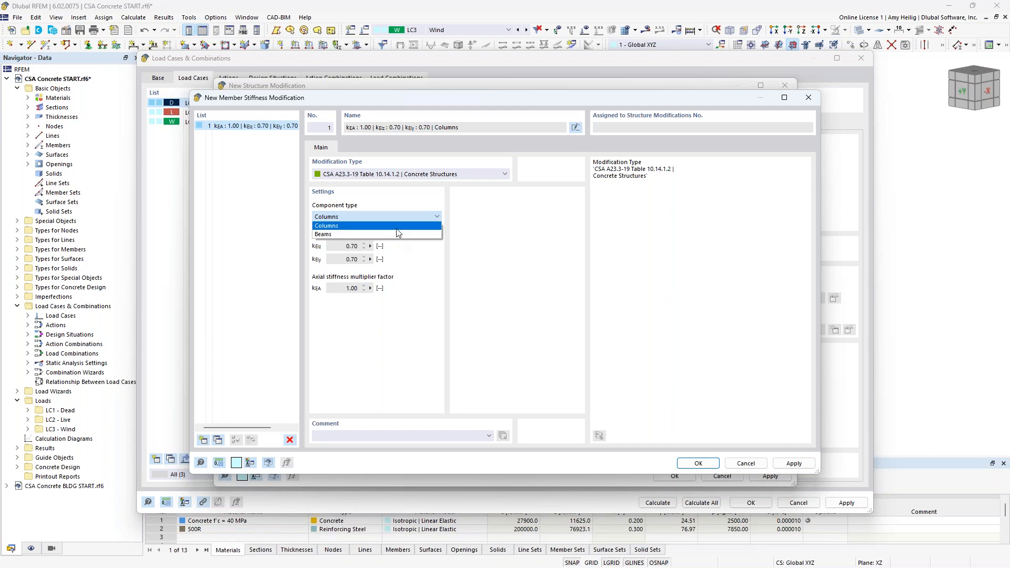
click(396, 230)
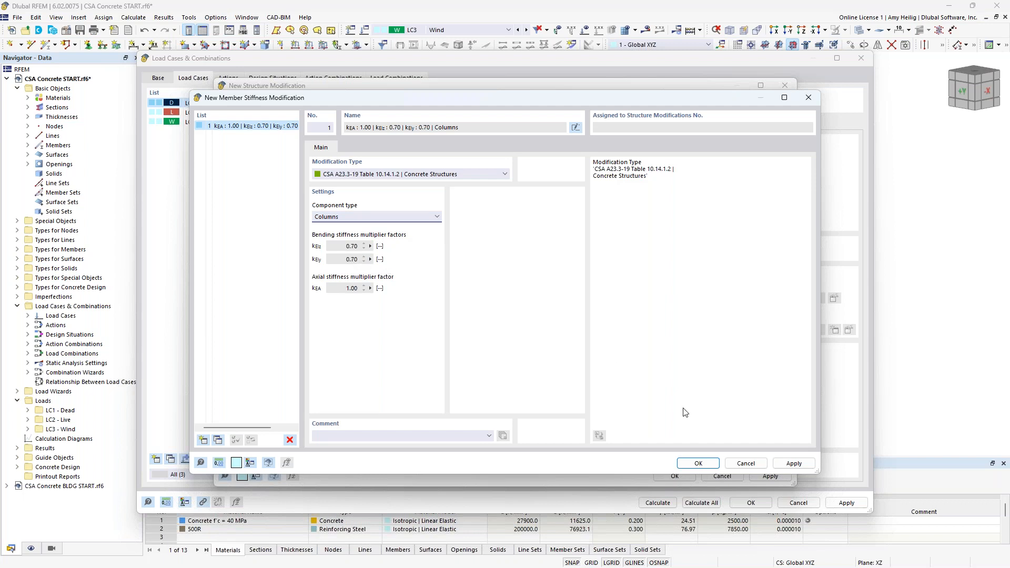
click(698, 463)
Step: Assign the column stiffness modification to the four vertical column members 1-4
click(548, 172)
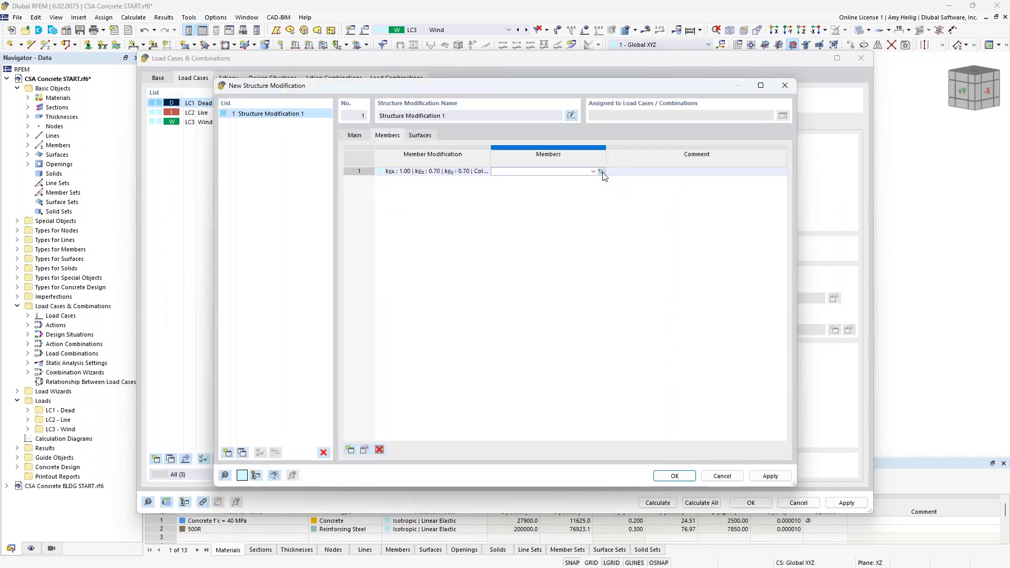
click(601, 172)
scroll(676, 284, down, 3)
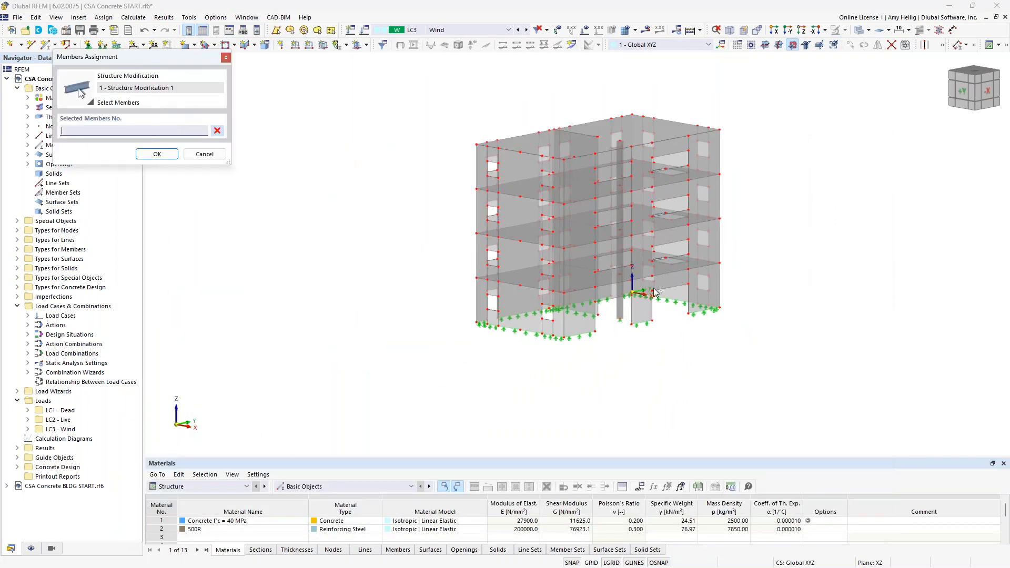
click(619, 294)
click(620, 235)
click(619, 192)
click(619, 167)
scroll(699, 248, up, 2)
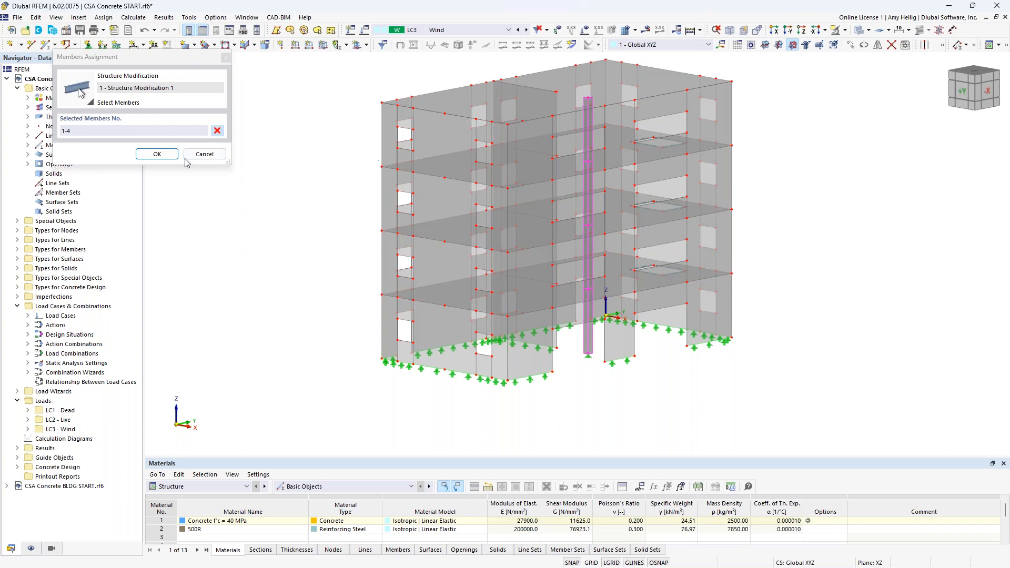
click(159, 154)
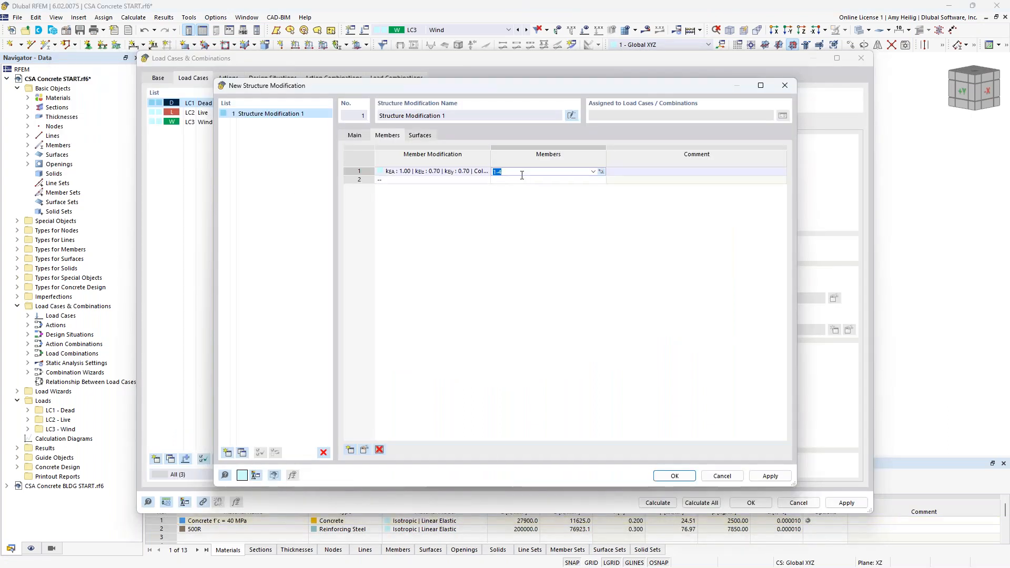
Step: Add a new surface stiffness modification of type CSA A23.3-19 Table 10.14.1.2 with component type Walls uncracked
click(420, 136)
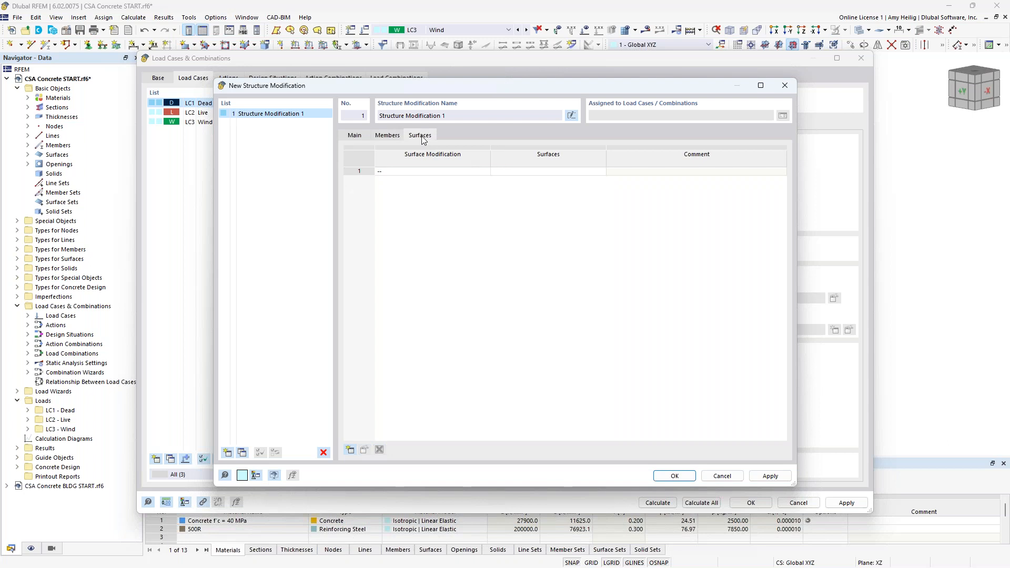
click(457, 173)
click(457, 172)
click(485, 171)
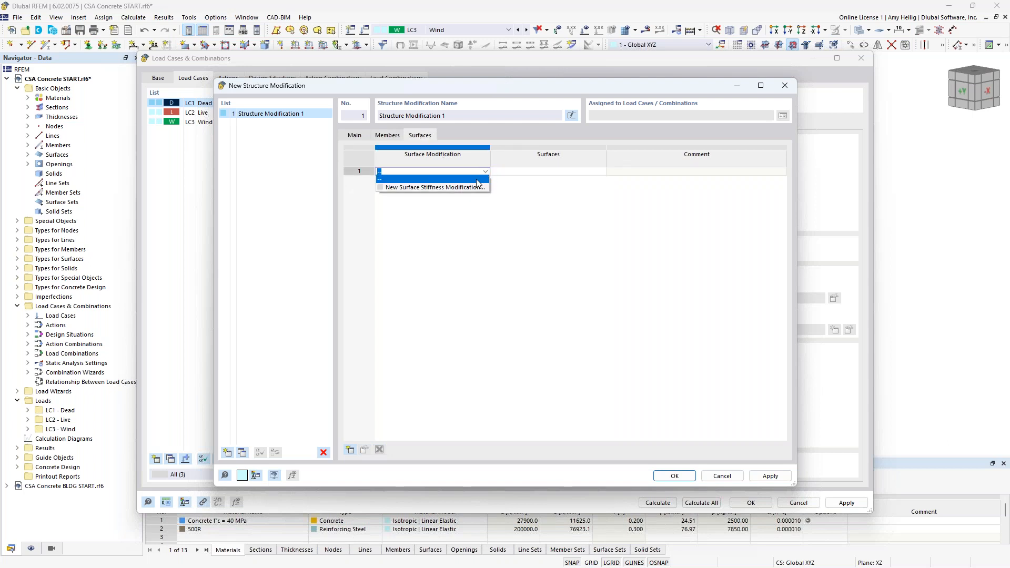
click(472, 188)
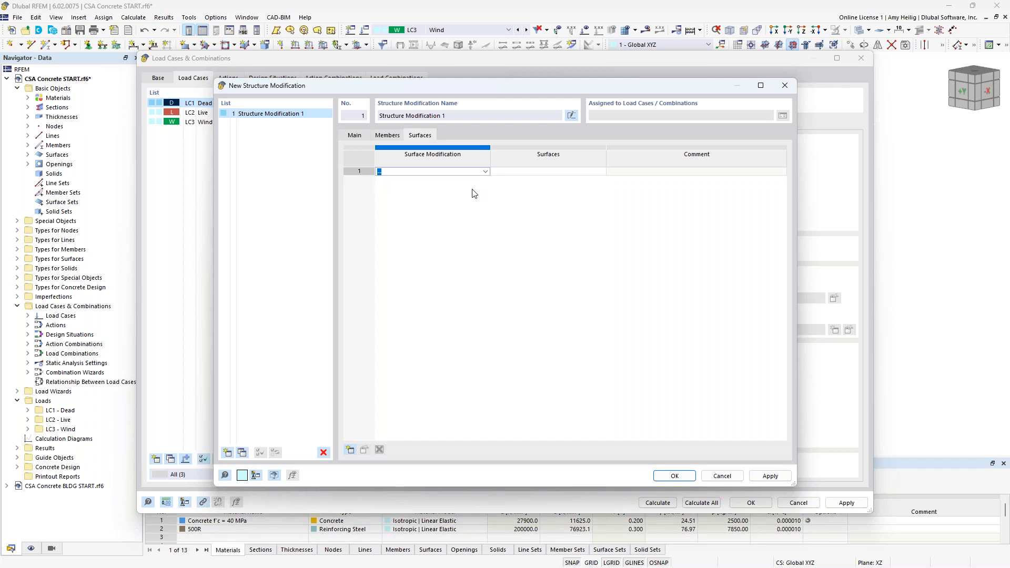
click(468, 192)
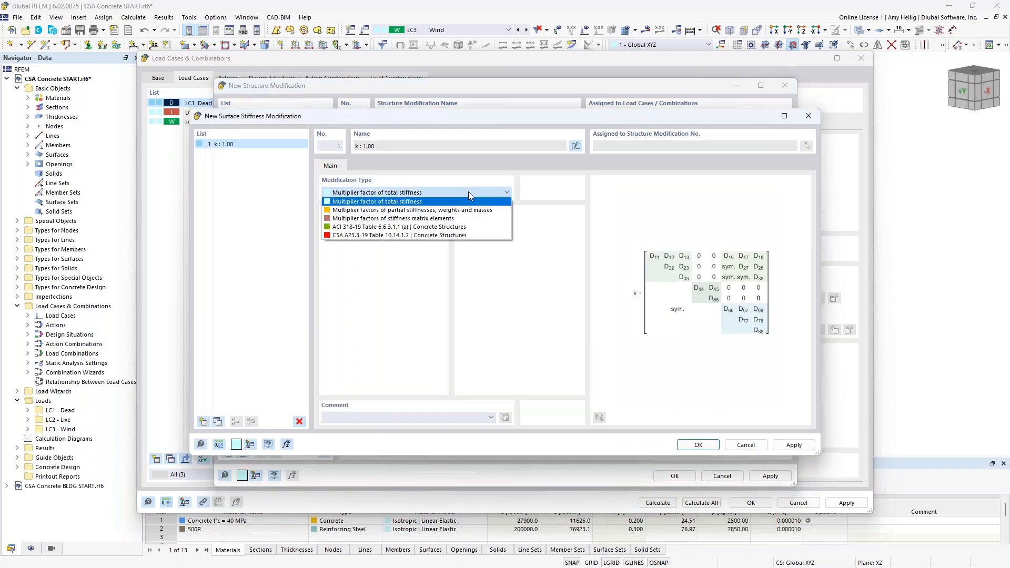
click(462, 236)
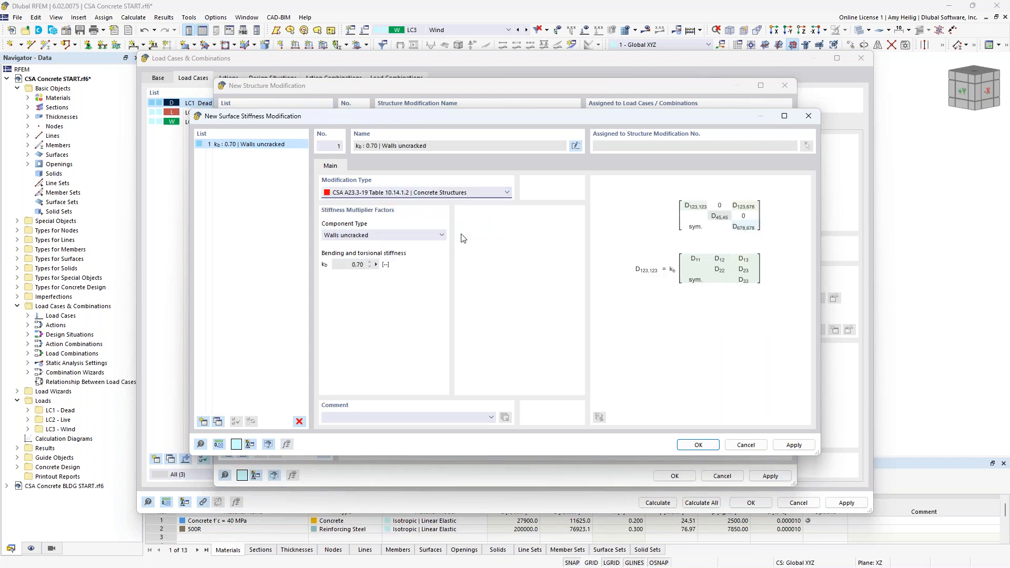
click(440, 236)
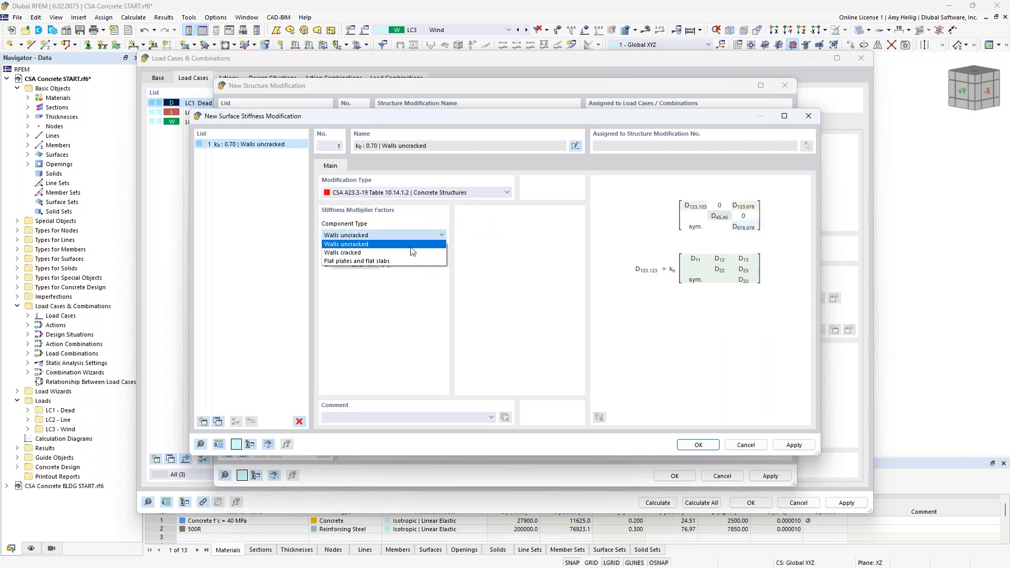
click(394, 244)
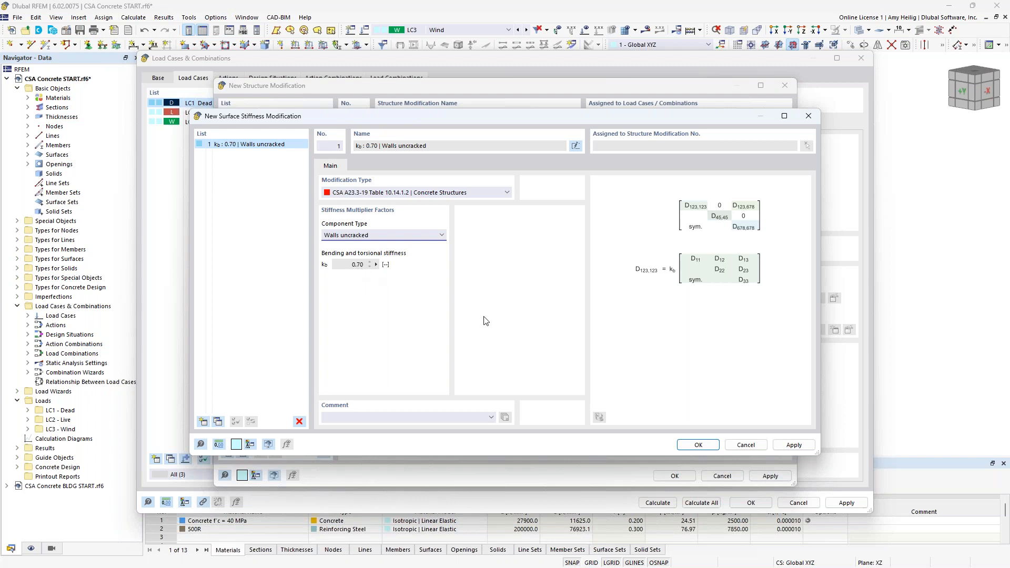
click(698, 444)
Step: Assign the walls uncracked modification to all 150 mm thick wall surfaces by showing only those surfaces and selecting them
click(572, 173)
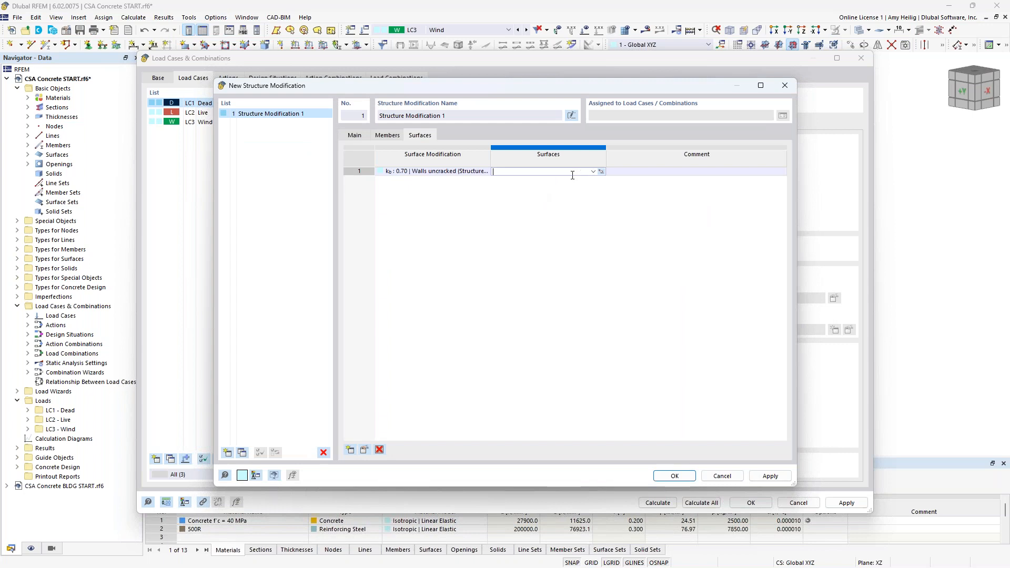
click(601, 172)
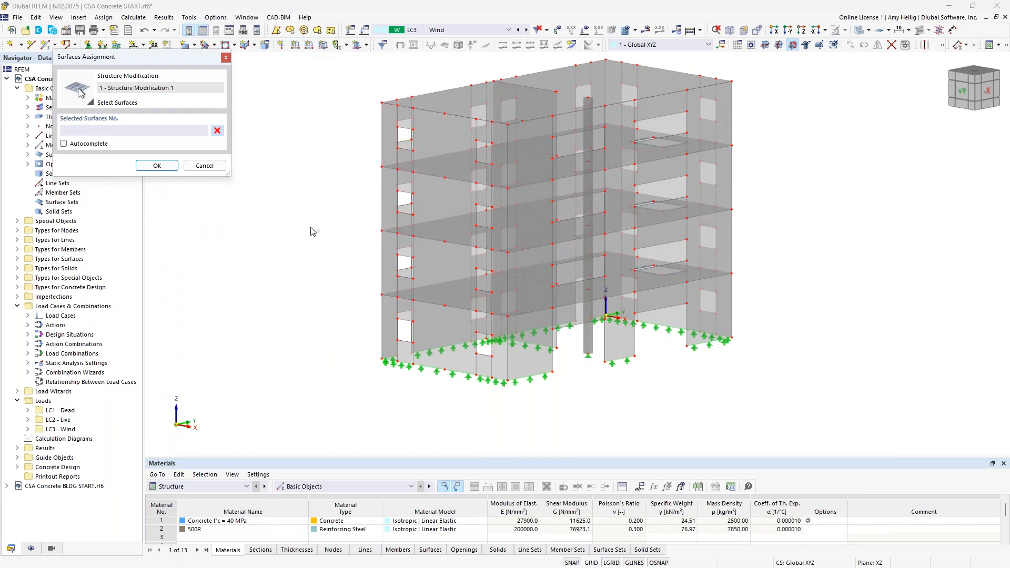
drag(141, 61, 232, 91)
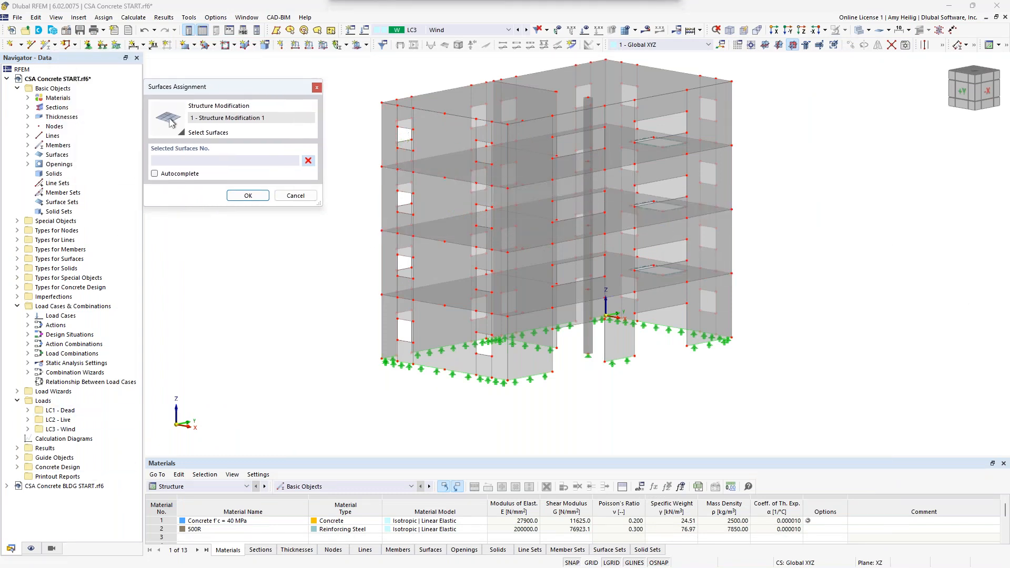
click(51, 550)
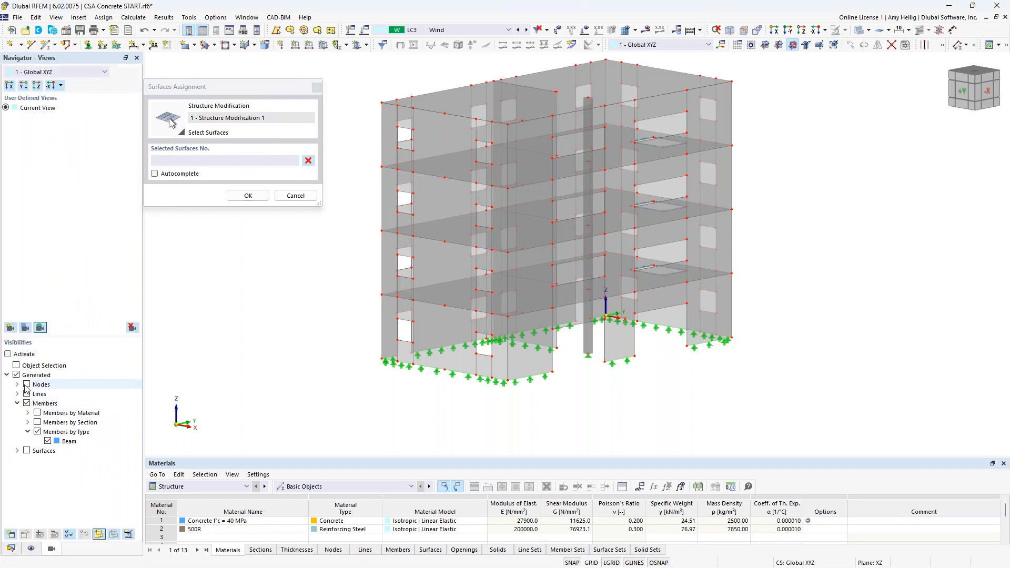
click(17, 403)
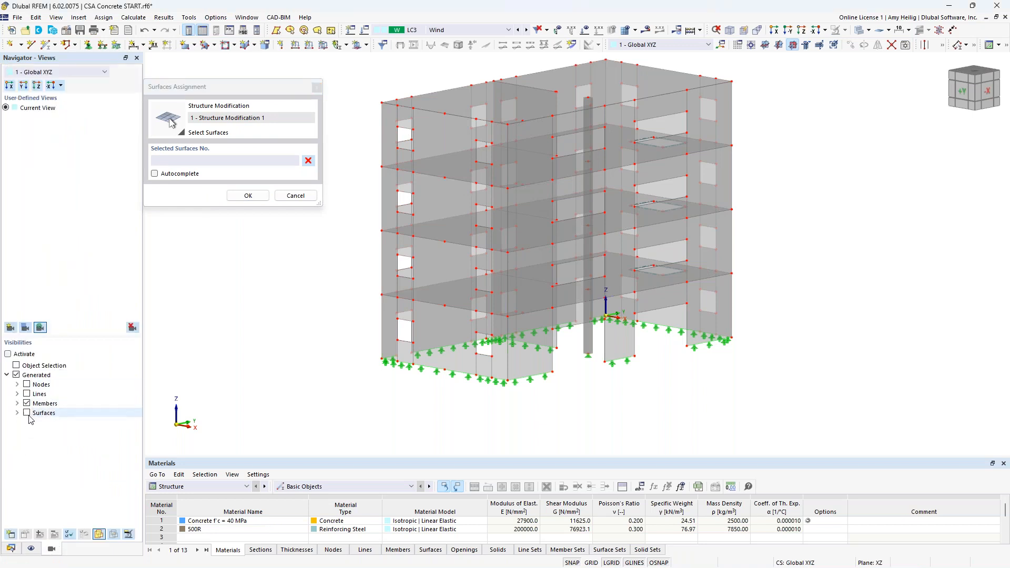
click(29, 413)
click(27, 413)
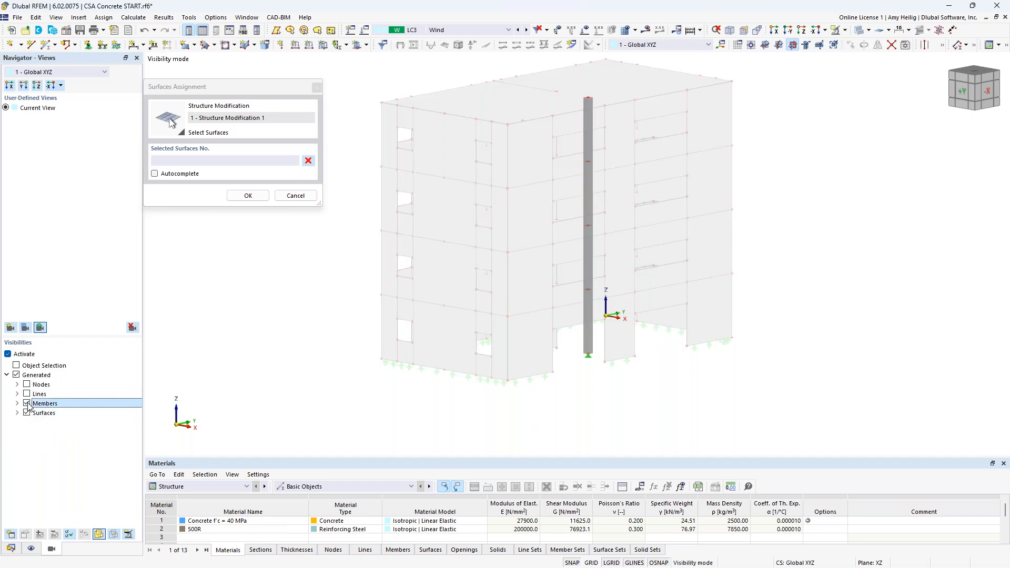
click(18, 413)
click(28, 441)
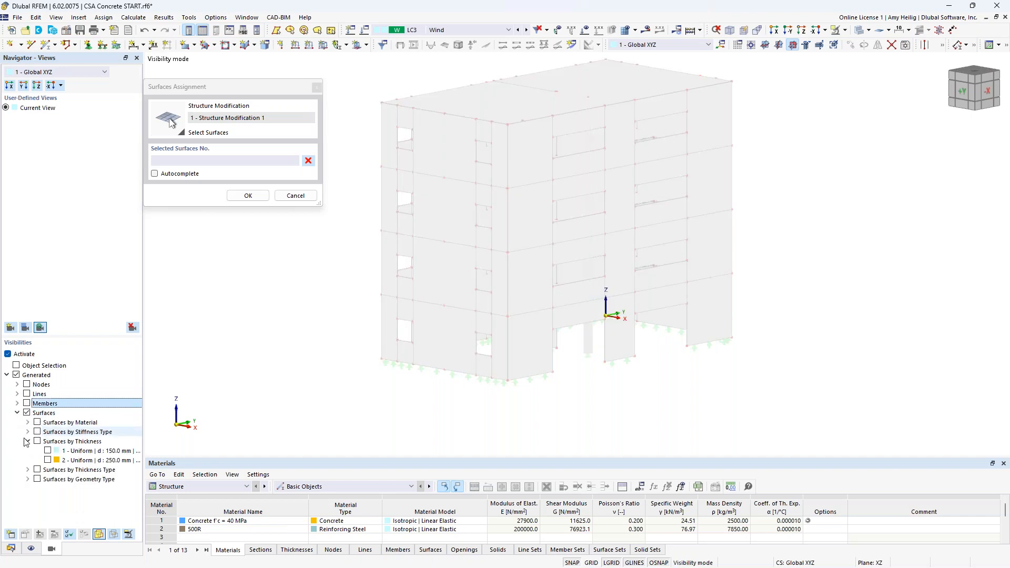
click(50, 451)
click(48, 451)
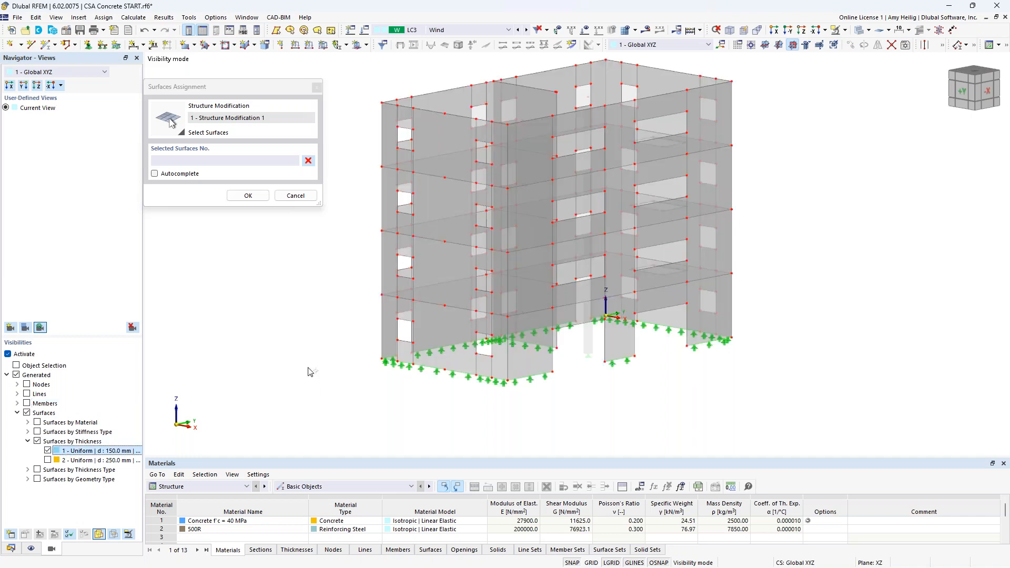
drag(801, 417, 407, 138)
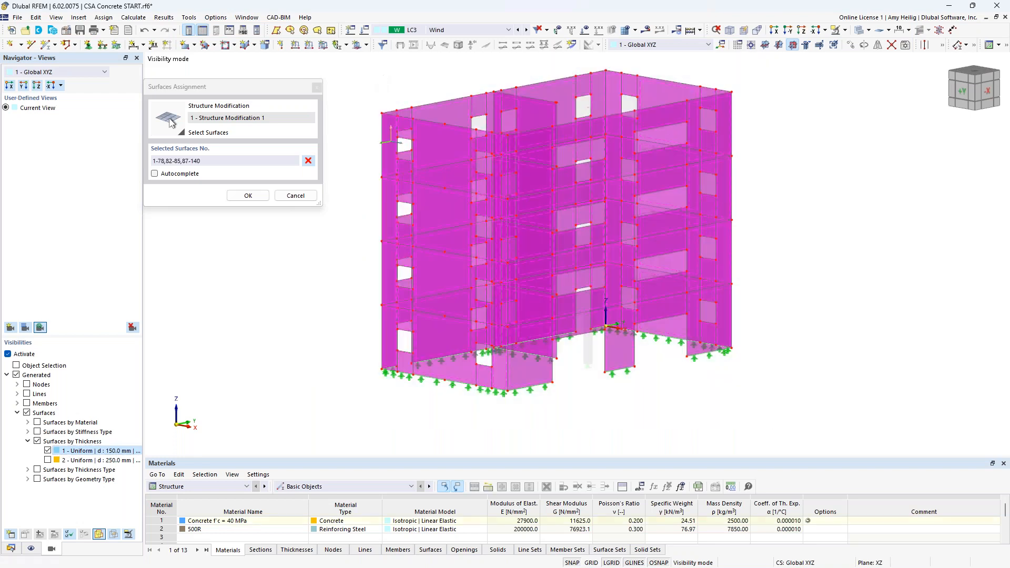
click(248, 195)
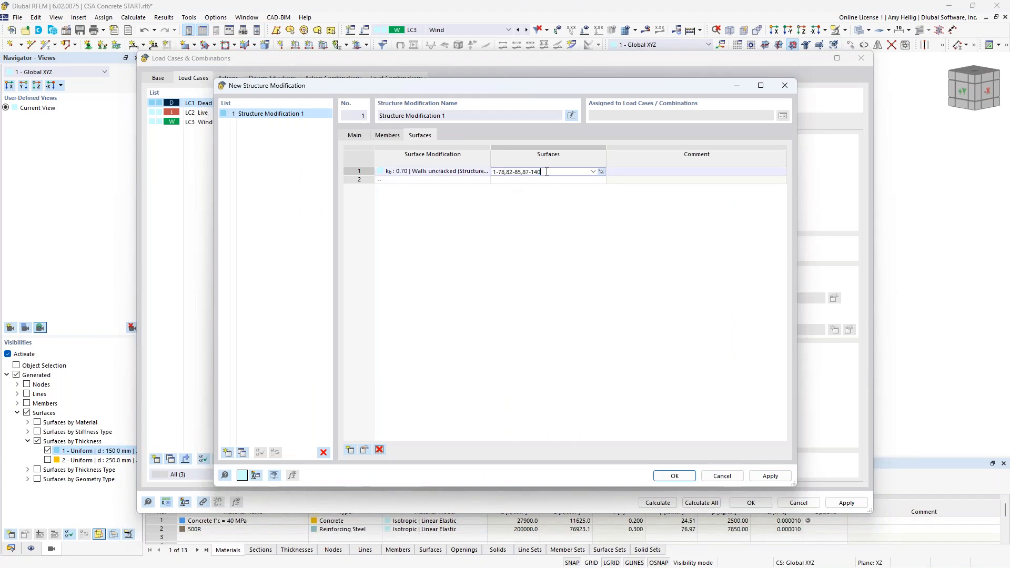
Step: Add a second CSA A23.3-19 surface stiffness modification with component type Flat plates and flat slabs
click(465, 180)
click(485, 179)
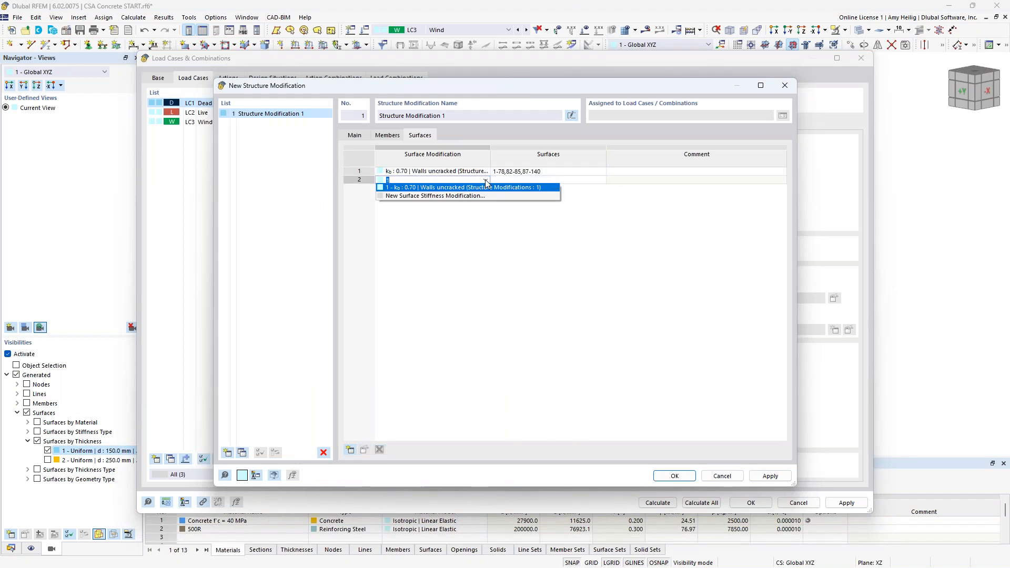
click(479, 197)
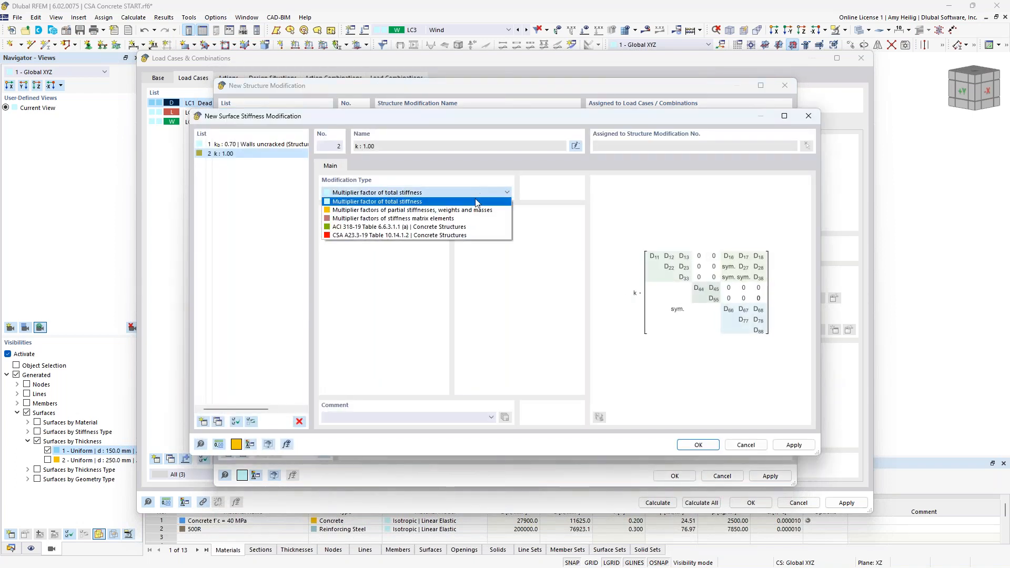
click(416, 235)
click(415, 236)
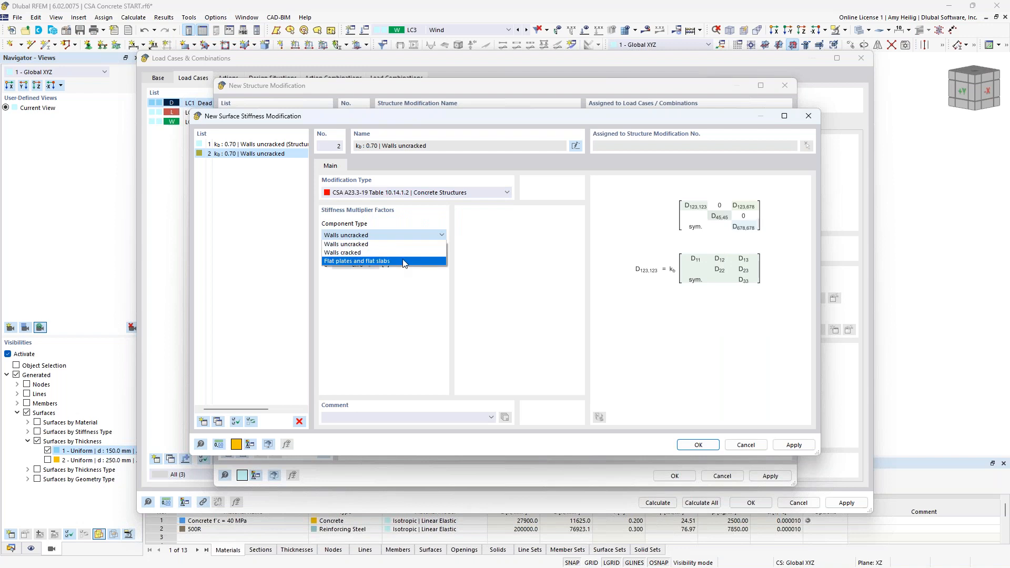
click(405, 260)
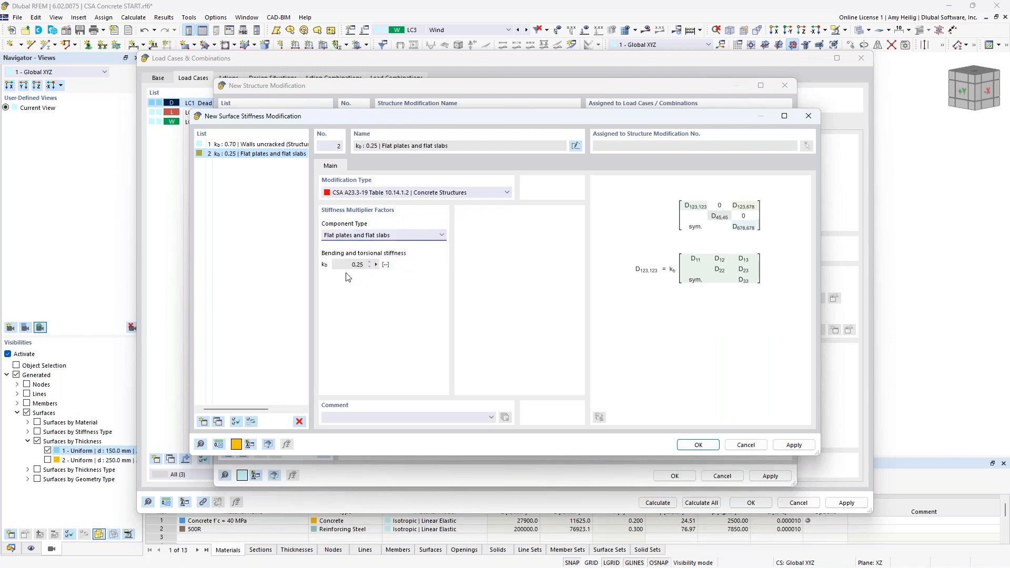
click(695, 445)
Step: Assign the flat plates and flat slabs modification to all 250 mm thick slab surfaces by showing only those surfaces and selecting them
click(578, 179)
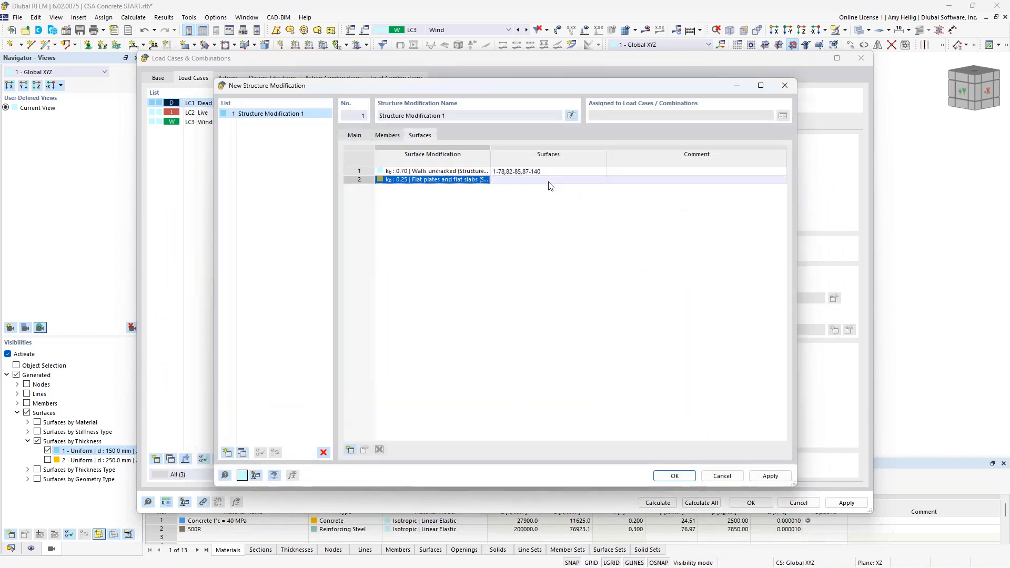
click(601, 180)
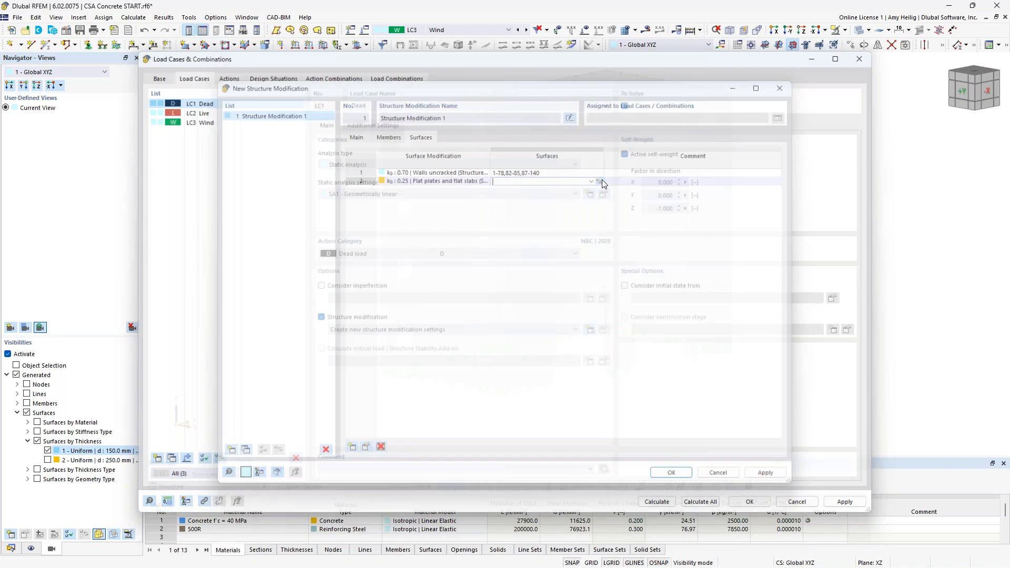
click(47, 461)
click(47, 450)
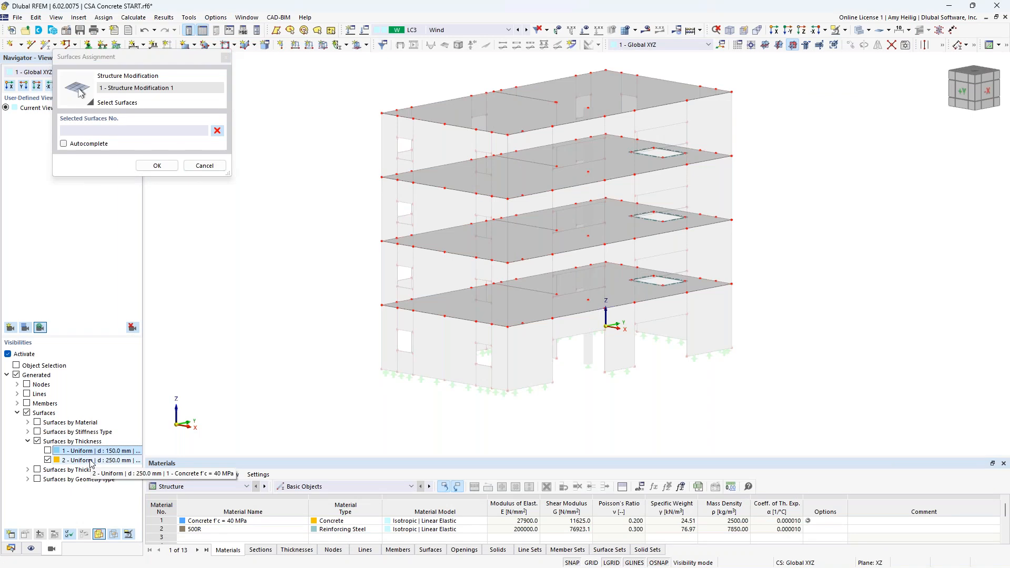
drag(811, 370, 343, 85)
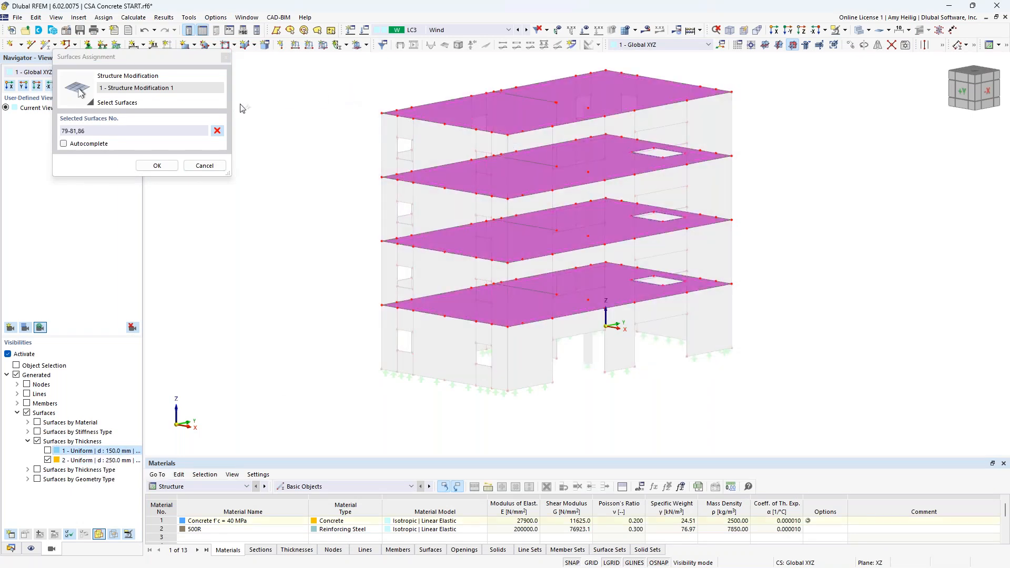
click(162, 164)
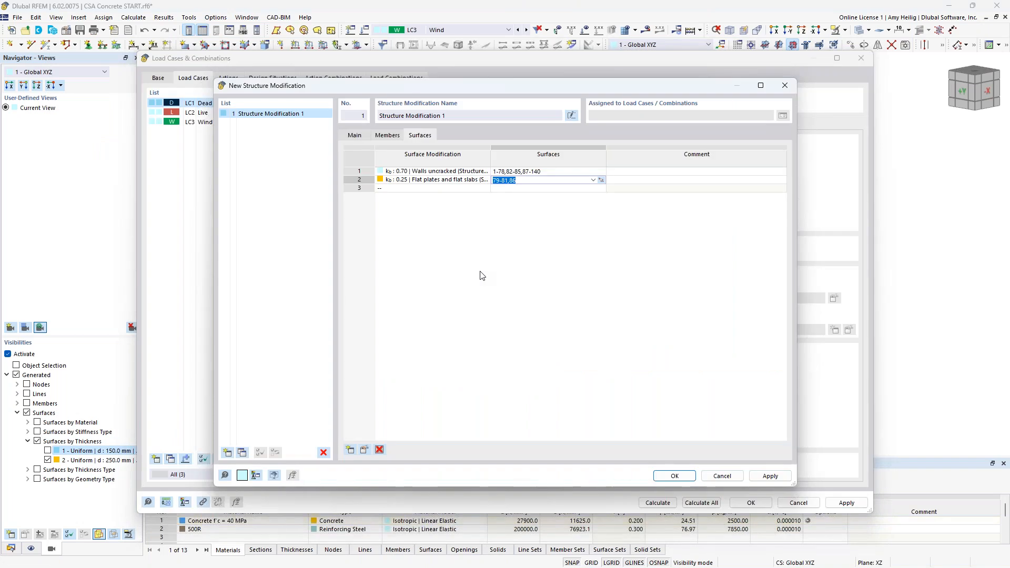
Step: Save Structure Modification 1 and enable it for the Live and Wind load cases LC2 and LC3
click(674, 475)
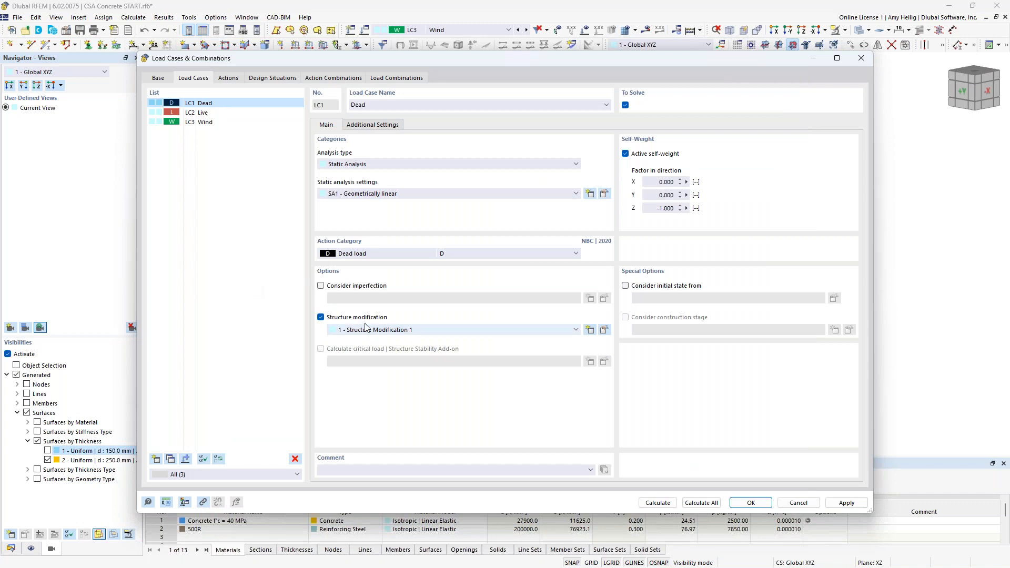
click(209, 114)
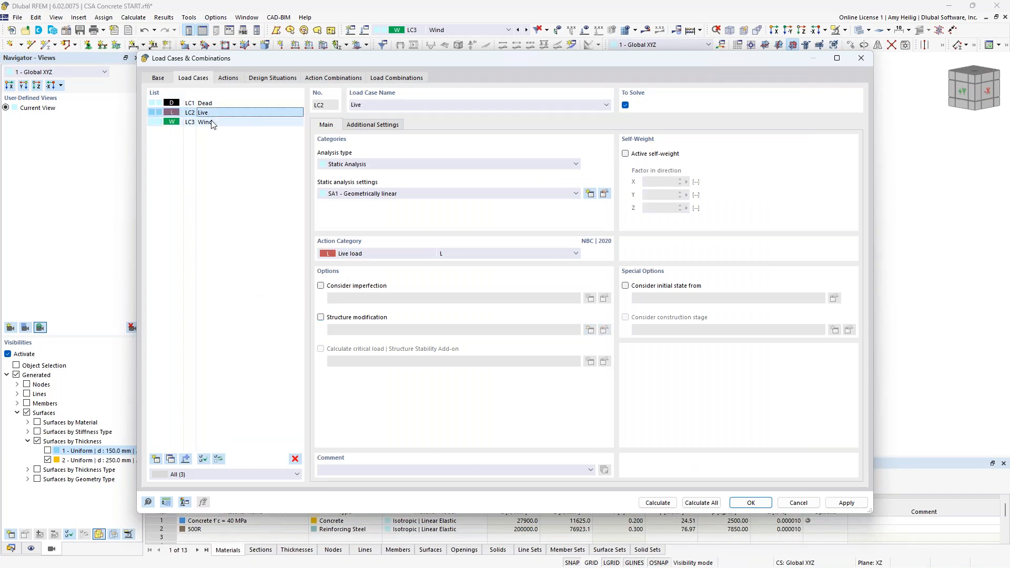
shift+click(212, 123)
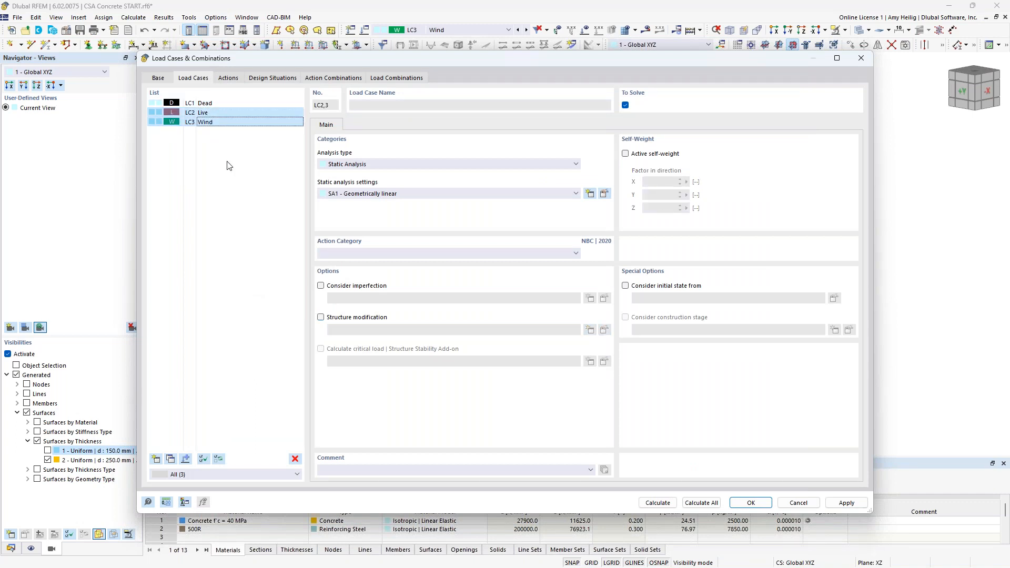
click(320, 318)
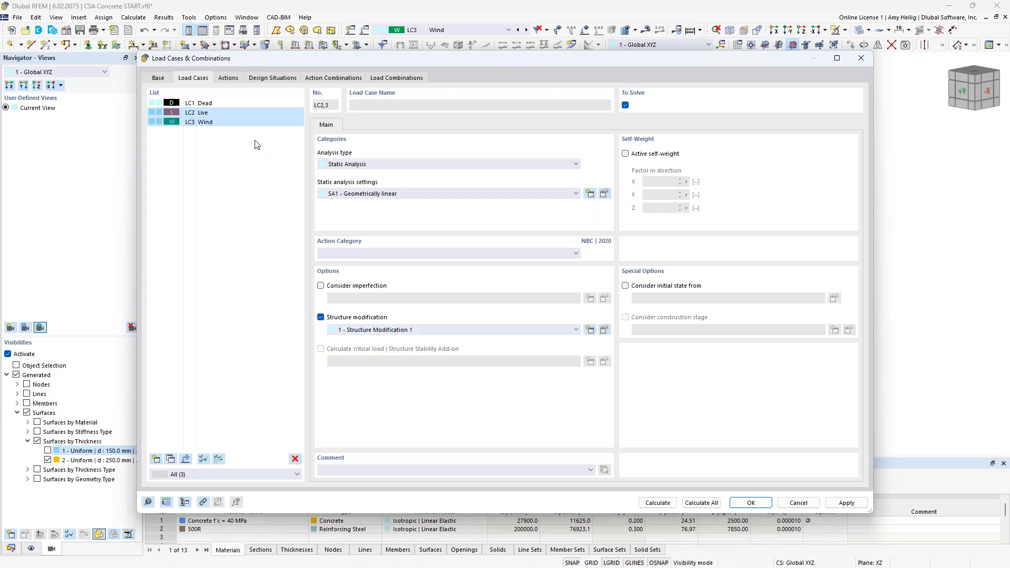
click(244, 104)
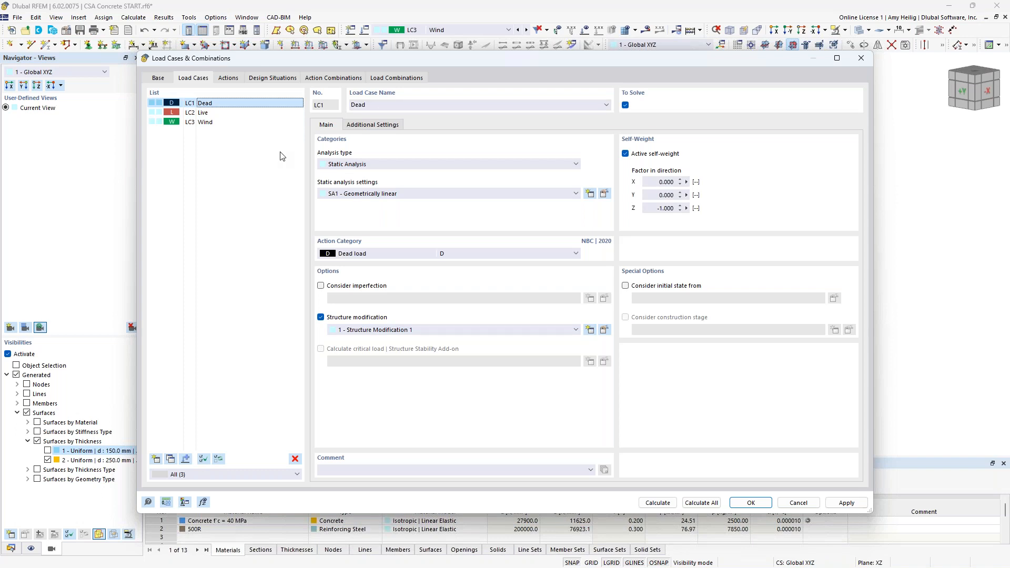
Step: Enable Consider structure modification with Structure Modification 1 in combination wizard 1 of the Ultimate Limit State design situation
click(268, 79)
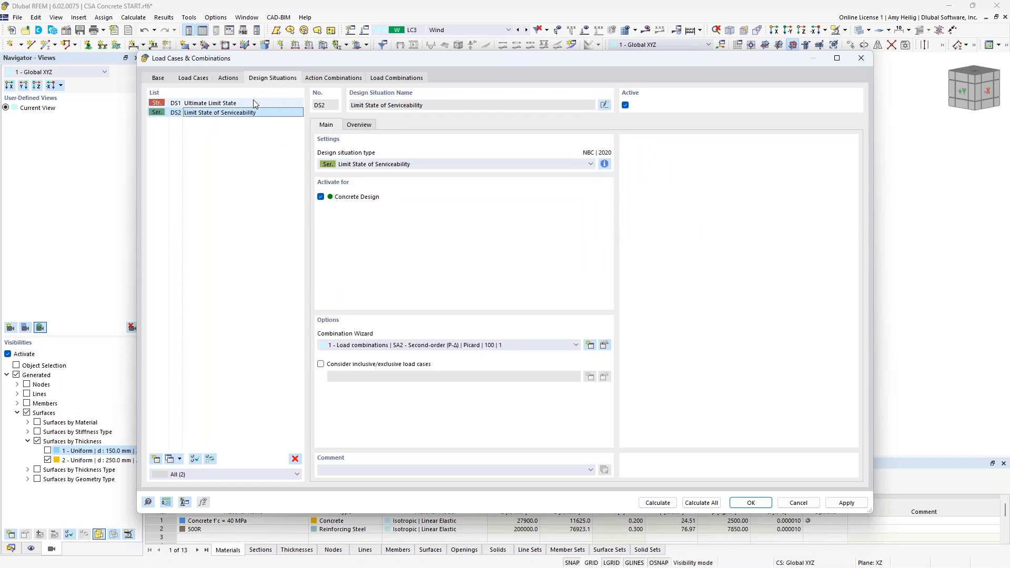
click(253, 101)
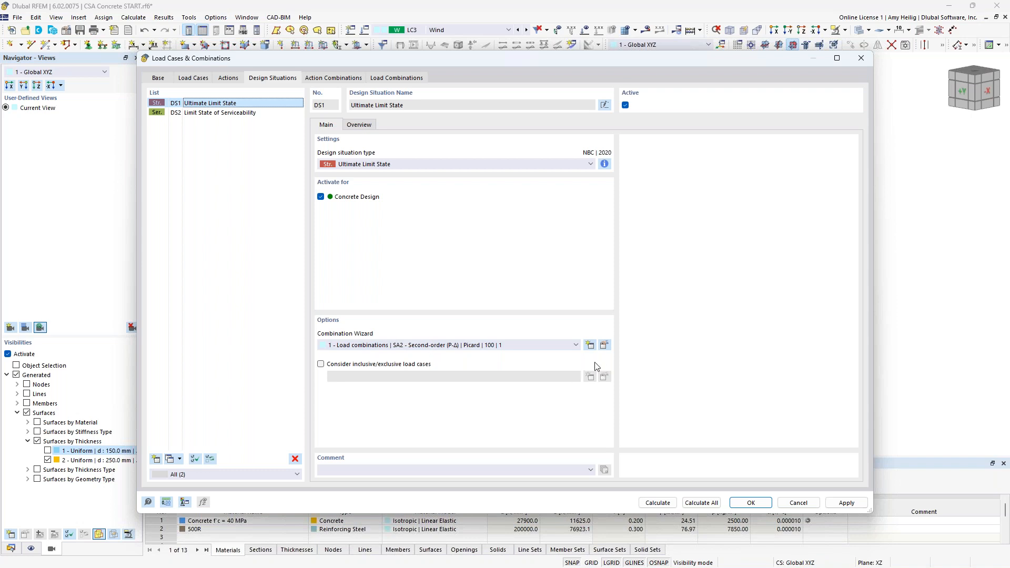
click(604, 345)
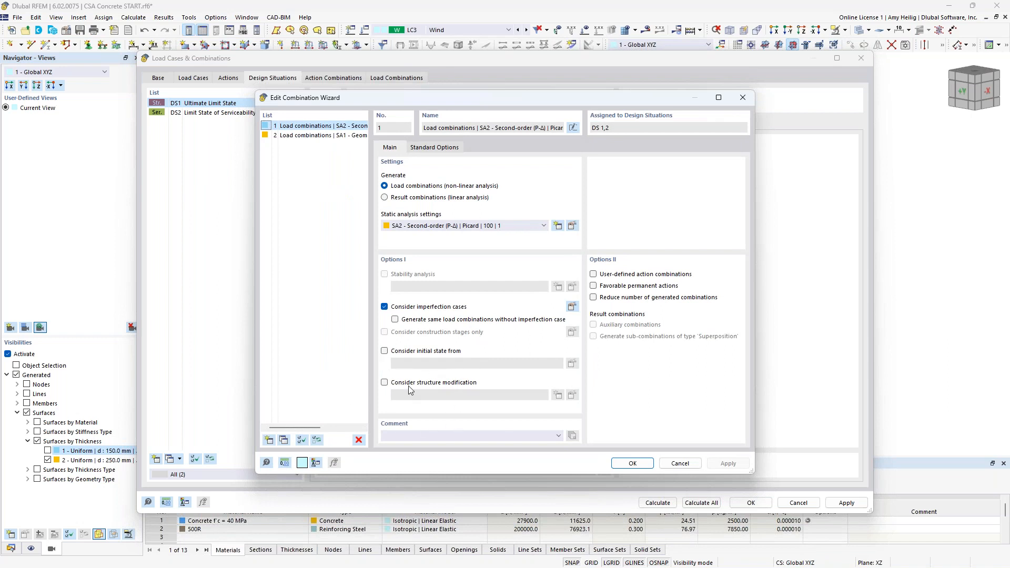
click(384, 383)
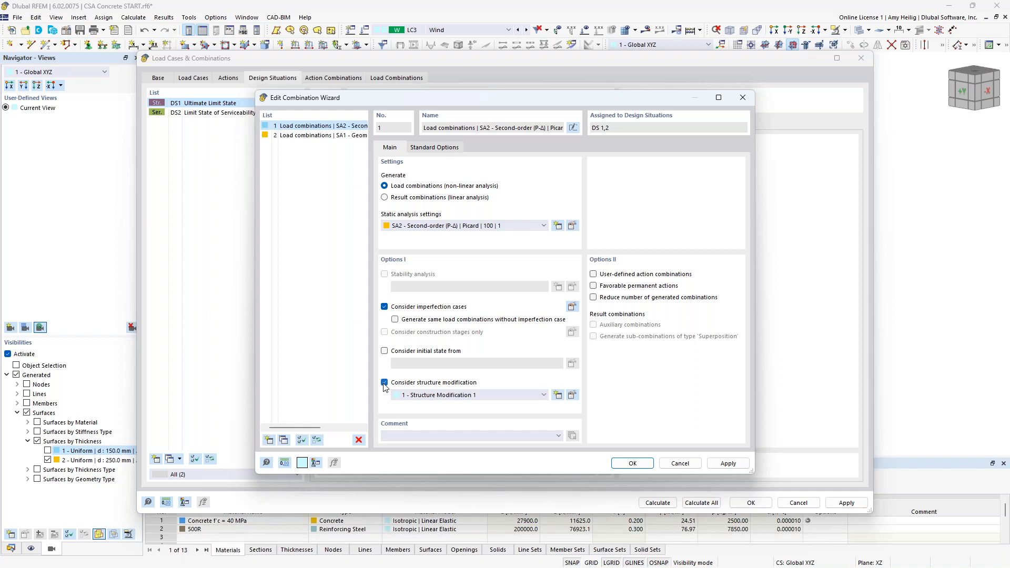
drag(462, 98, 551, 103)
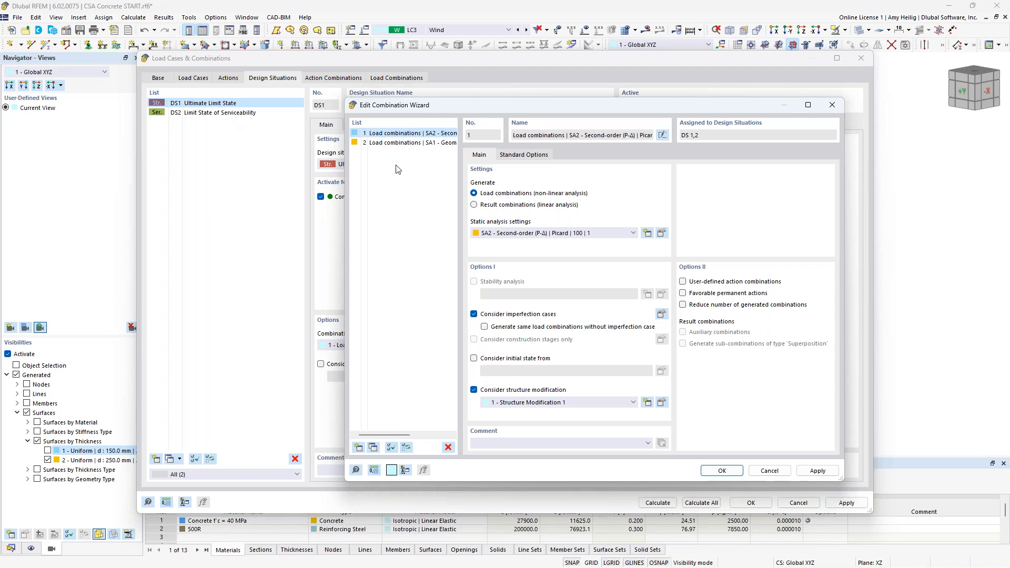
Step: Add a copy of the combination wizard as number 3 with structure modification turned off
click(372, 448)
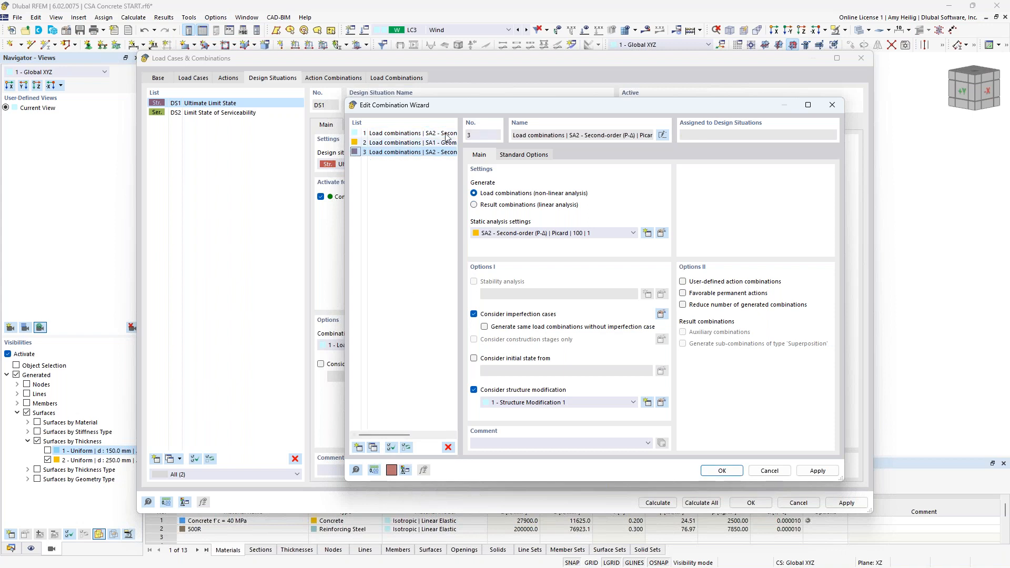
click(474, 390)
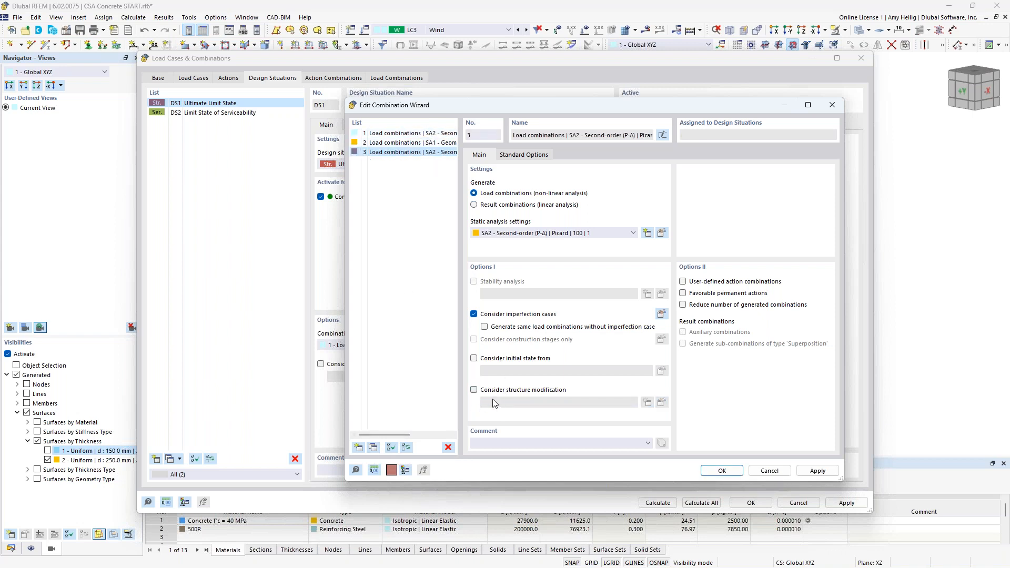
click(714, 471)
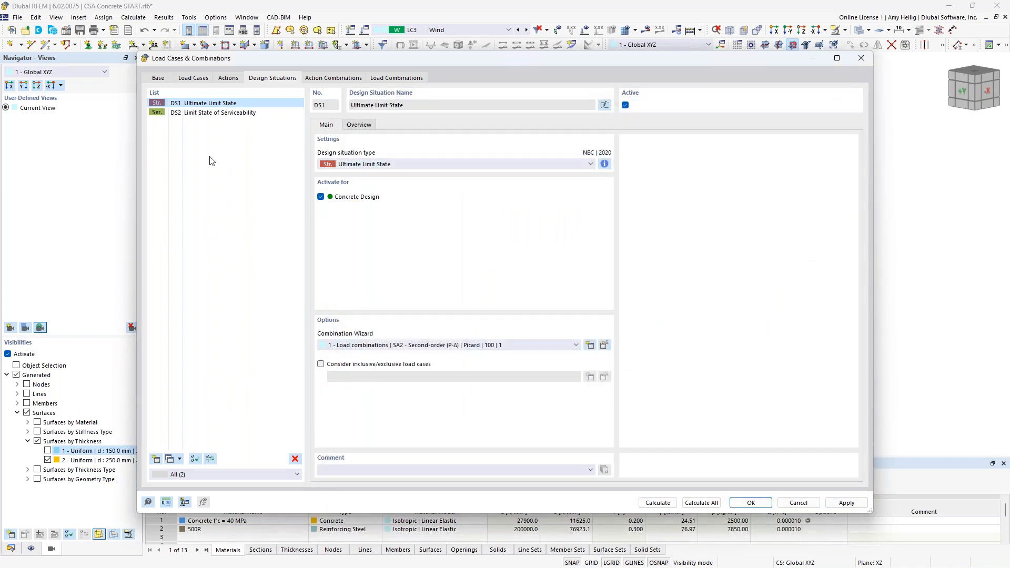
Step: Assign combination wizard 3 to the Limit State of Serviceability design situation DS2
click(206, 115)
click(448, 346)
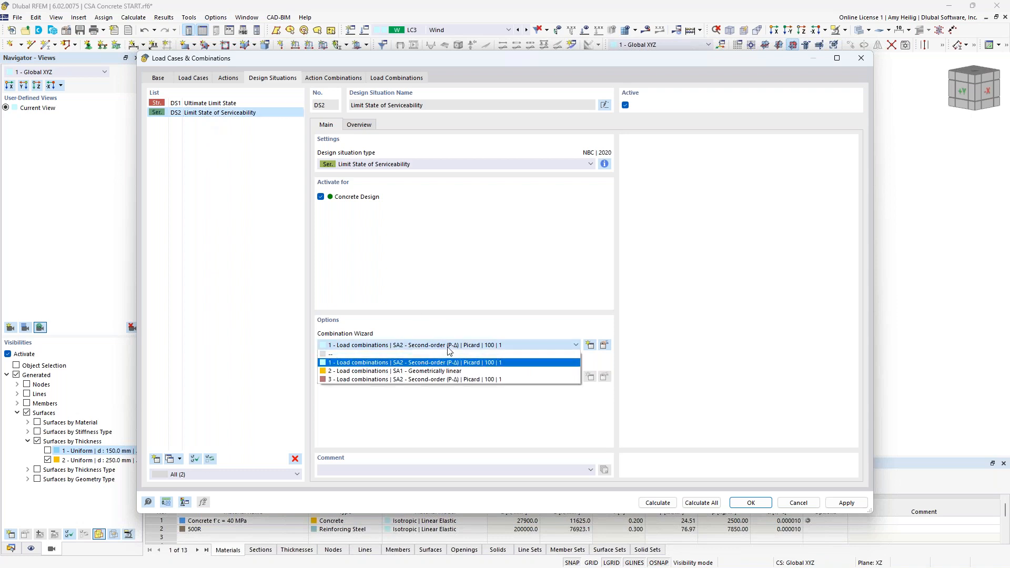
click(424, 379)
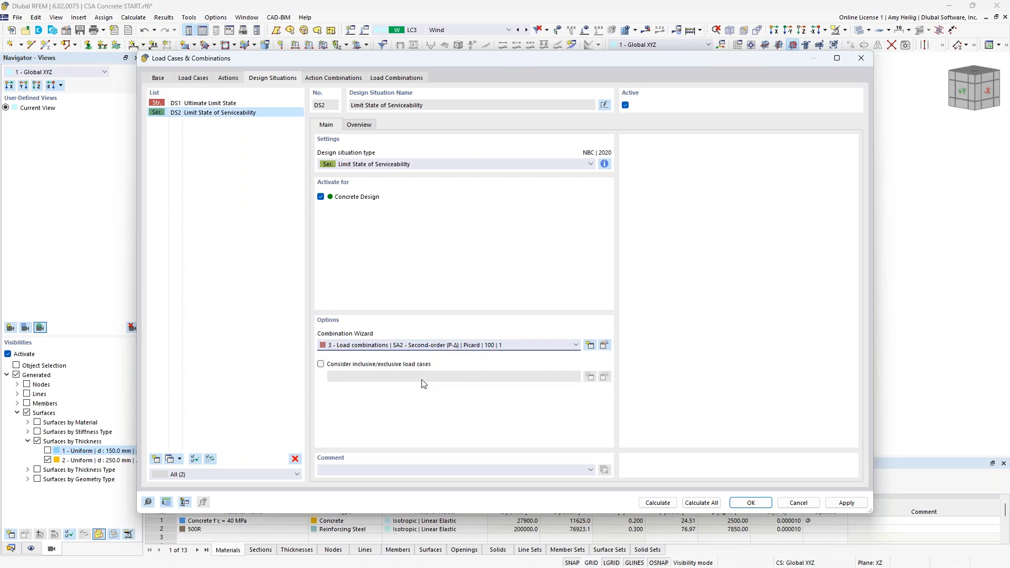
Step: Review the structure modification settings of the load combinations CO1 to CO7 and close the dialog
click(381, 80)
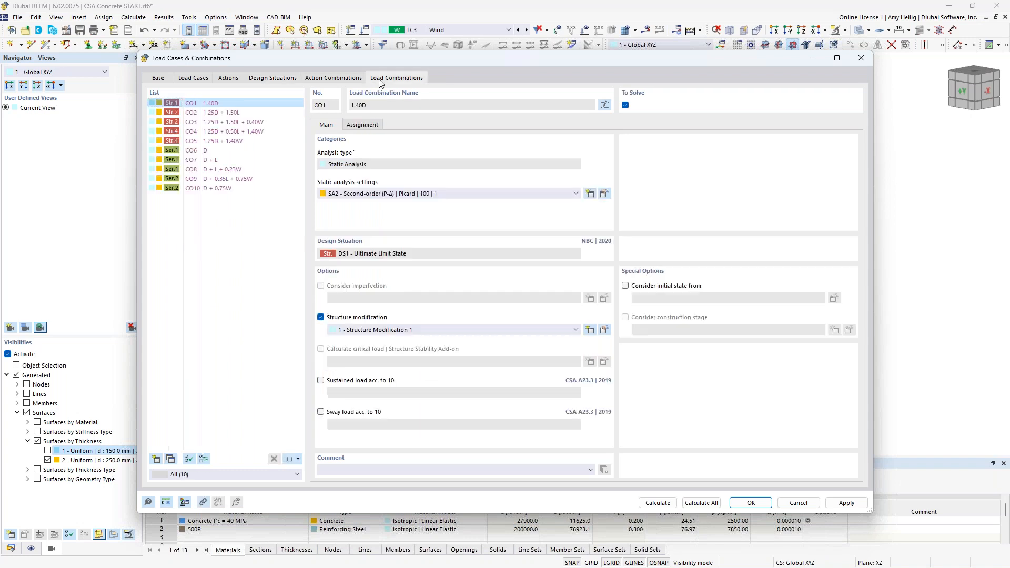
click(218, 112)
click(221, 122)
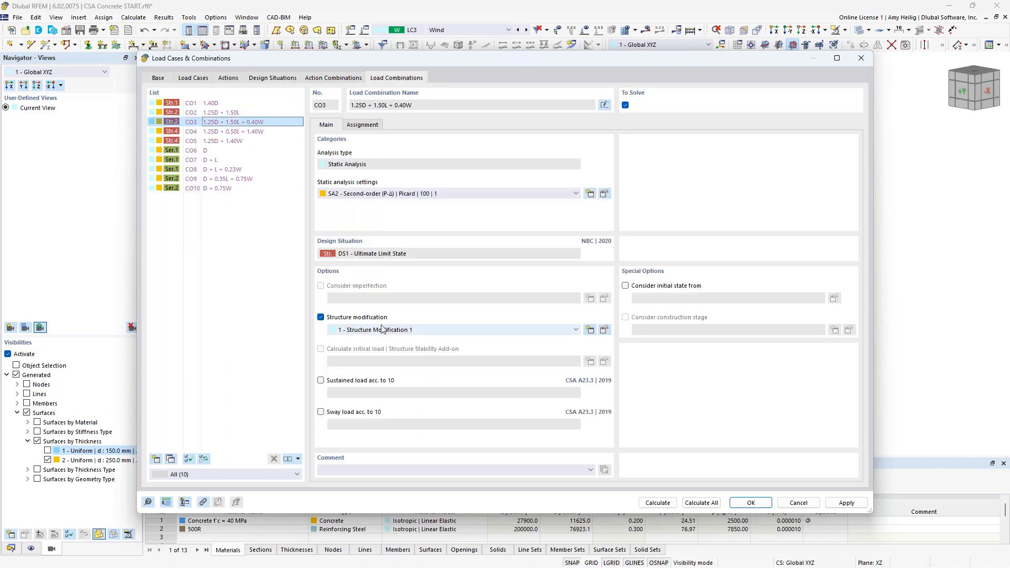
click(213, 131)
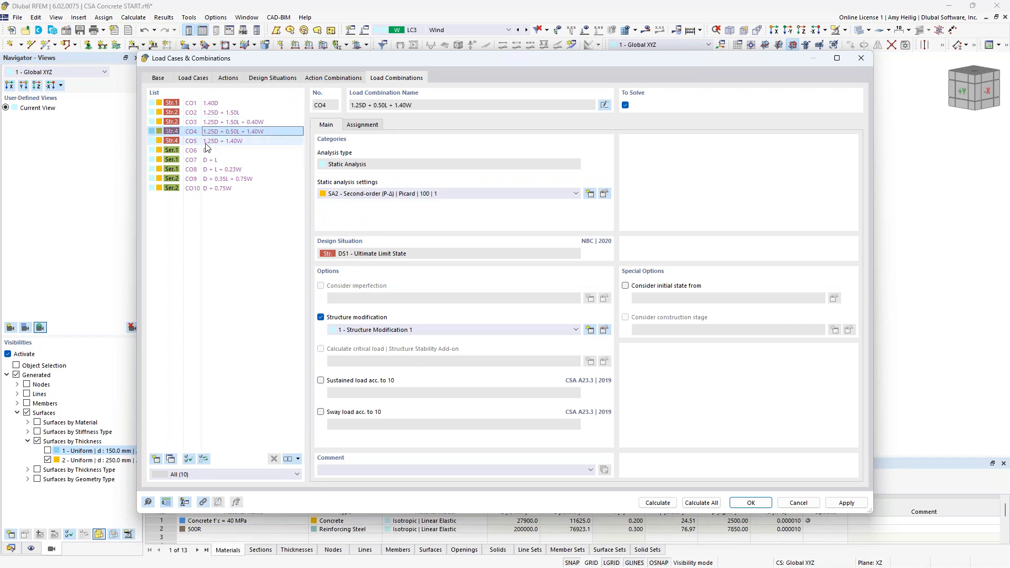
click(204, 151)
click(208, 160)
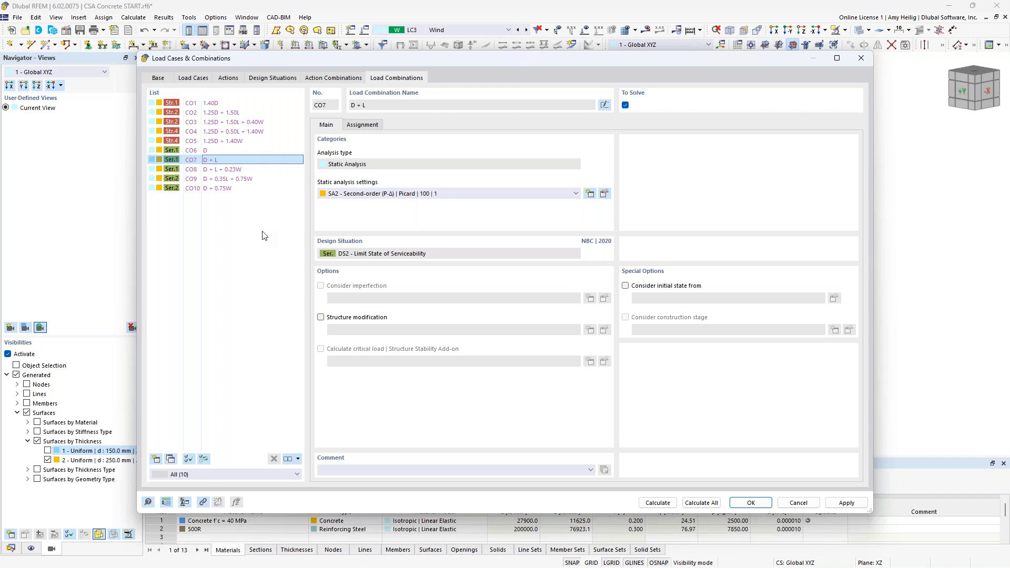
click(748, 504)
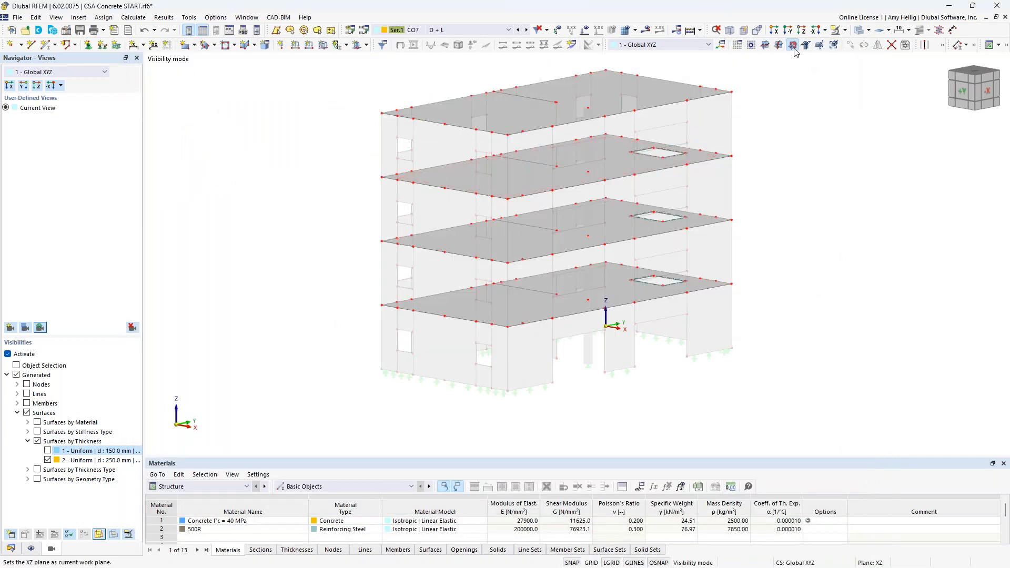
Step: Turn off visibility mode so the whole structure is displayed again
click(845, 30)
click(888, 98)
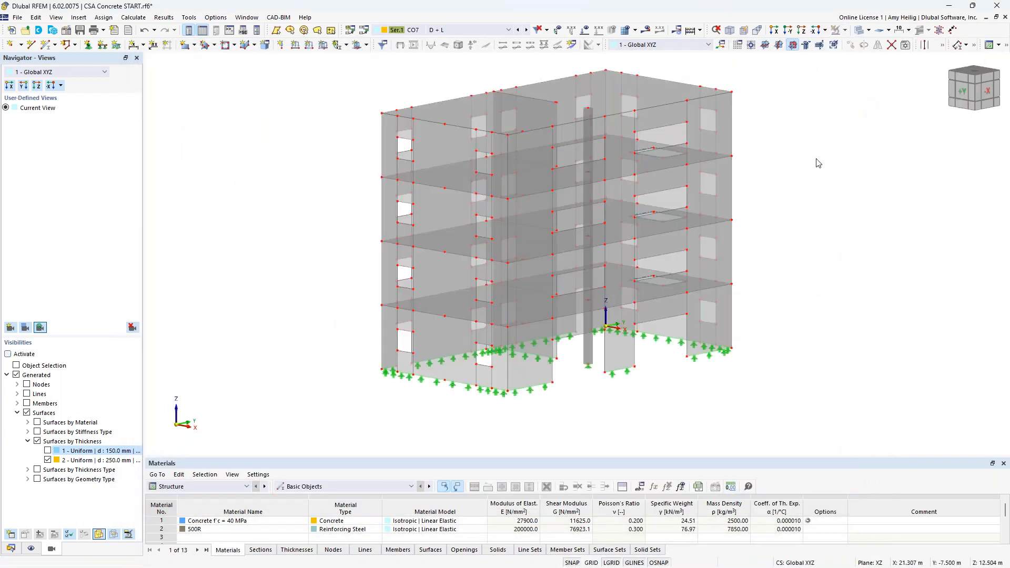
middle_drag(798, 168, 747, 178)
Step: Display the loads of load case LC1 Dead on the model
click(473, 30)
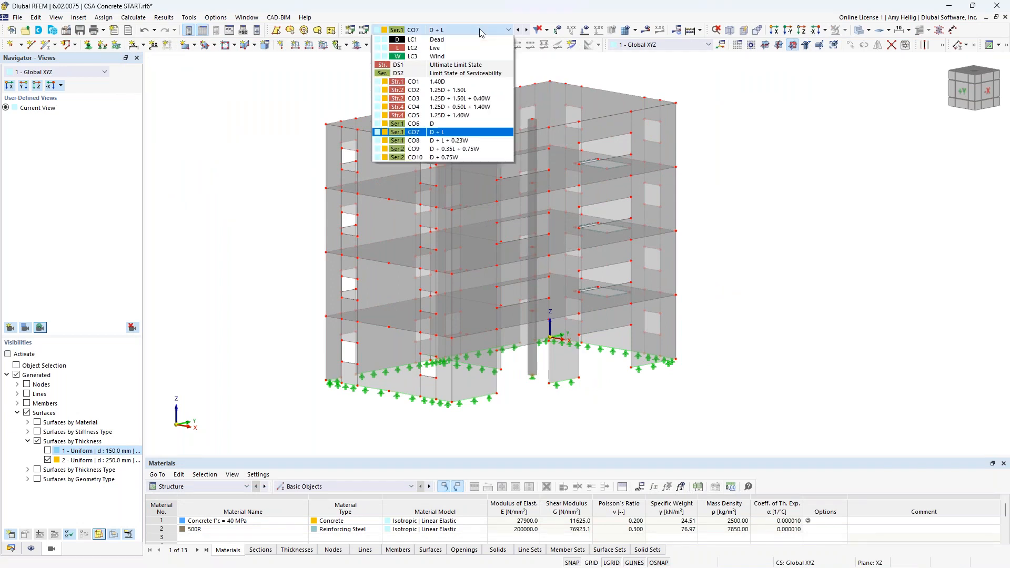
click(468, 40)
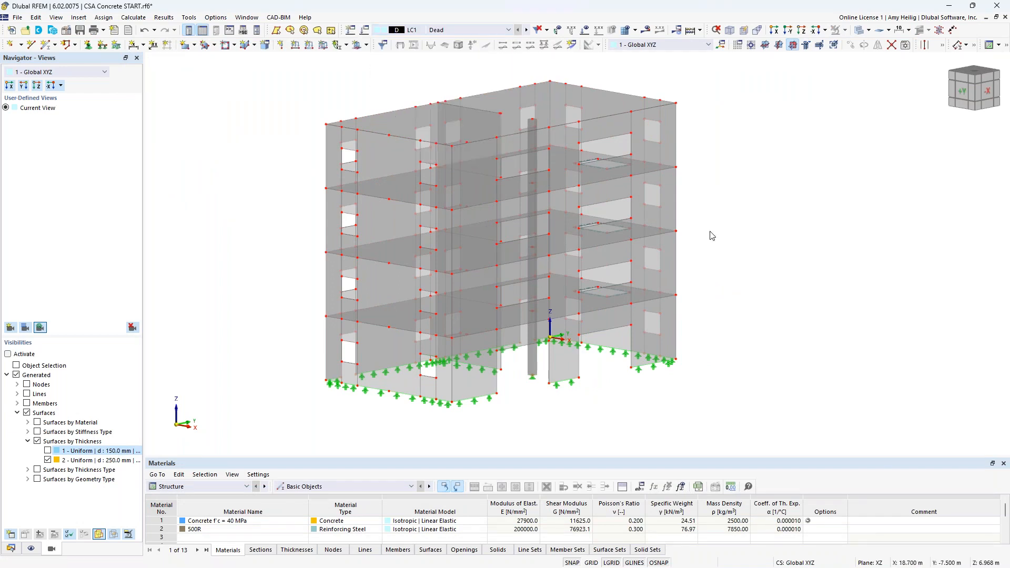
click(585, 30)
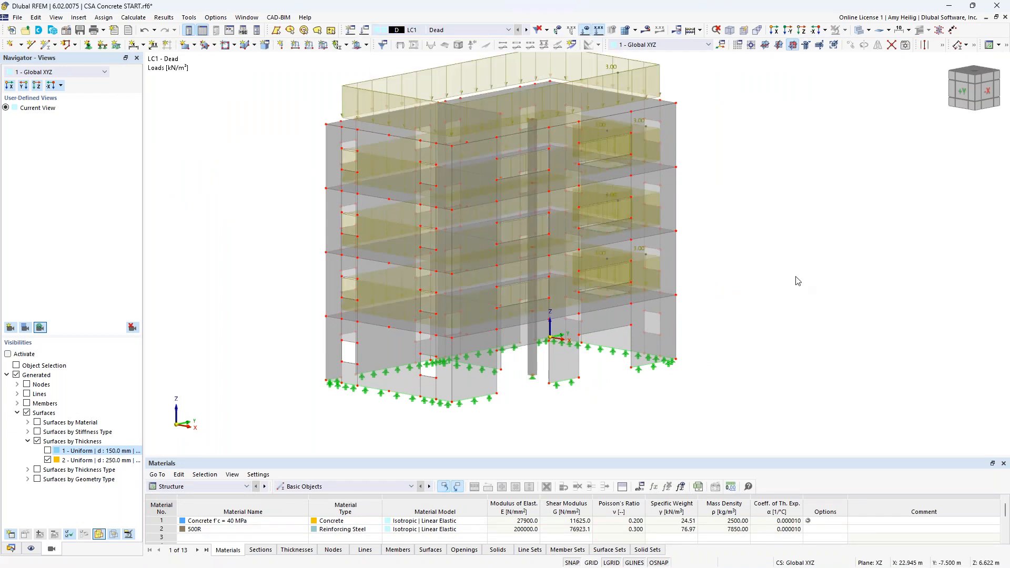
scroll(795, 282, down, 1)
ctrl+middle_drag(794, 282, 732, 289)
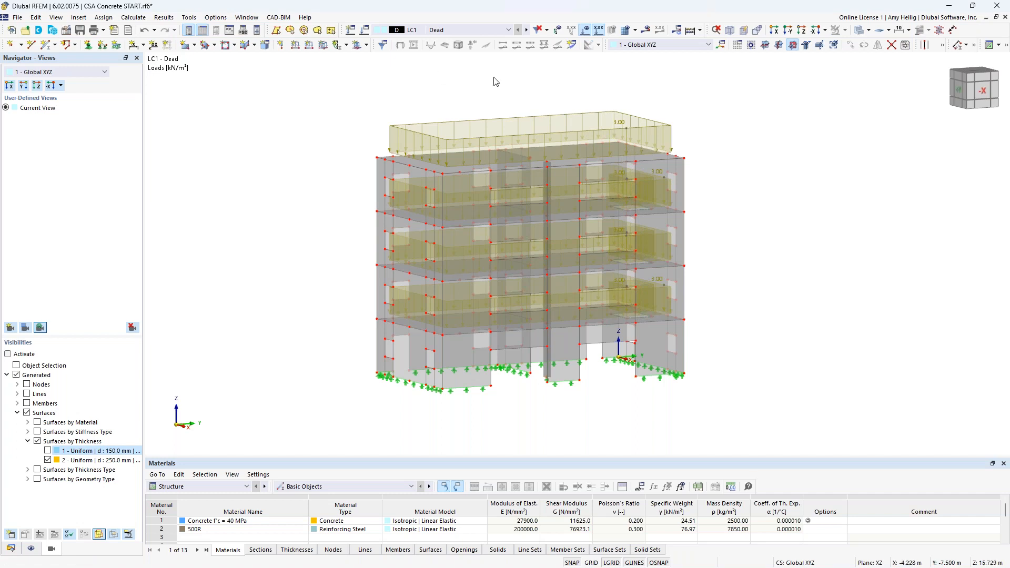
Step: Switch to load case LC2 Live and inspect its surface loads
click(526, 30)
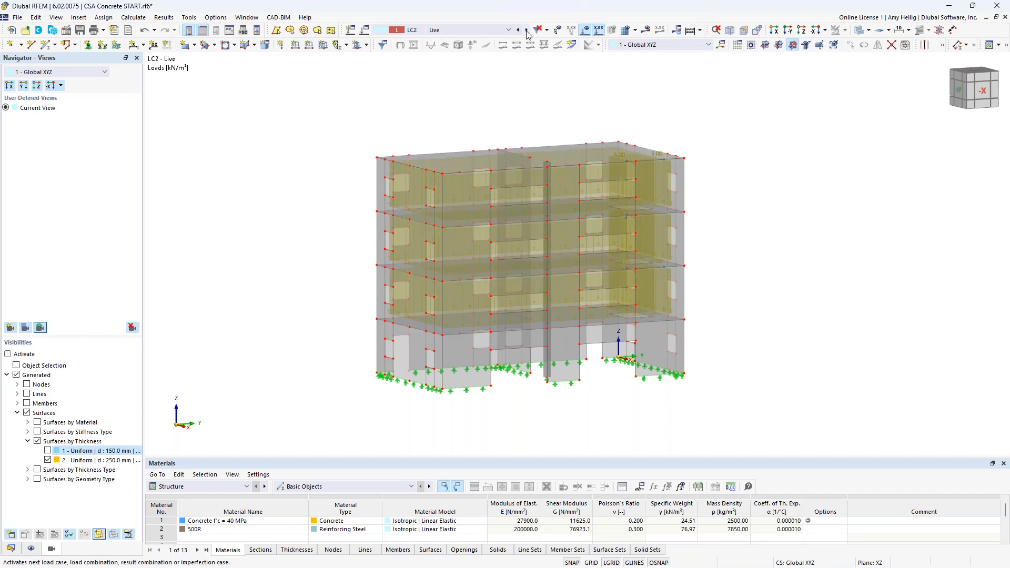
right_click(621, 156)
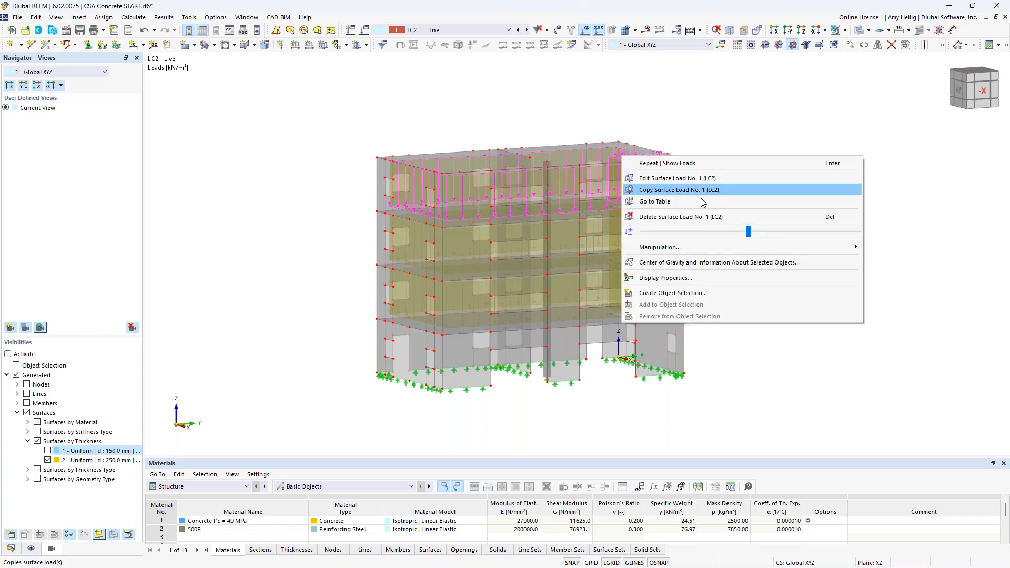
drag(748, 231, 690, 232)
click(689, 129)
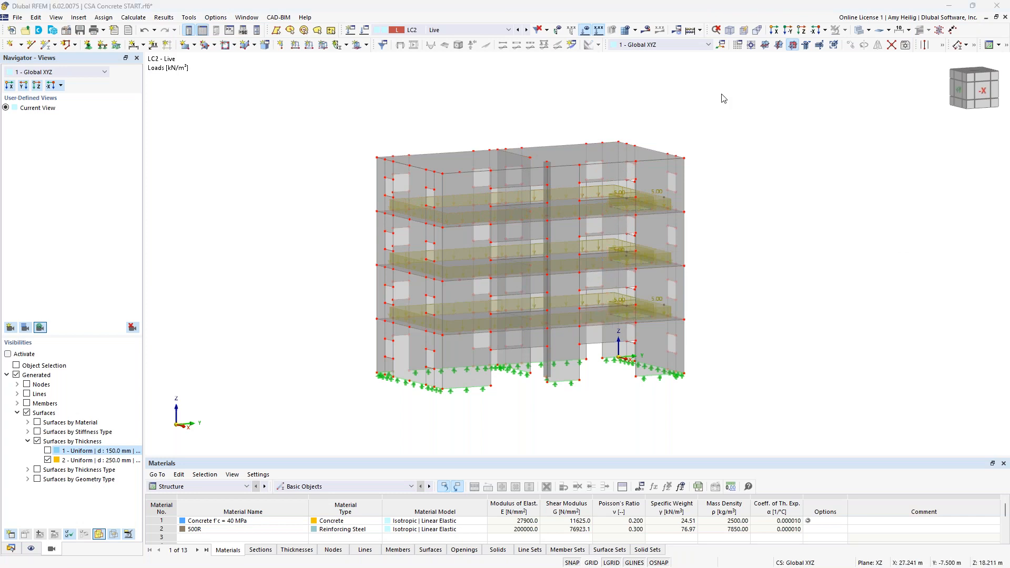
Step: Switch to load case LC3 Wind and inspect its wind loads from different angles
click(527, 30)
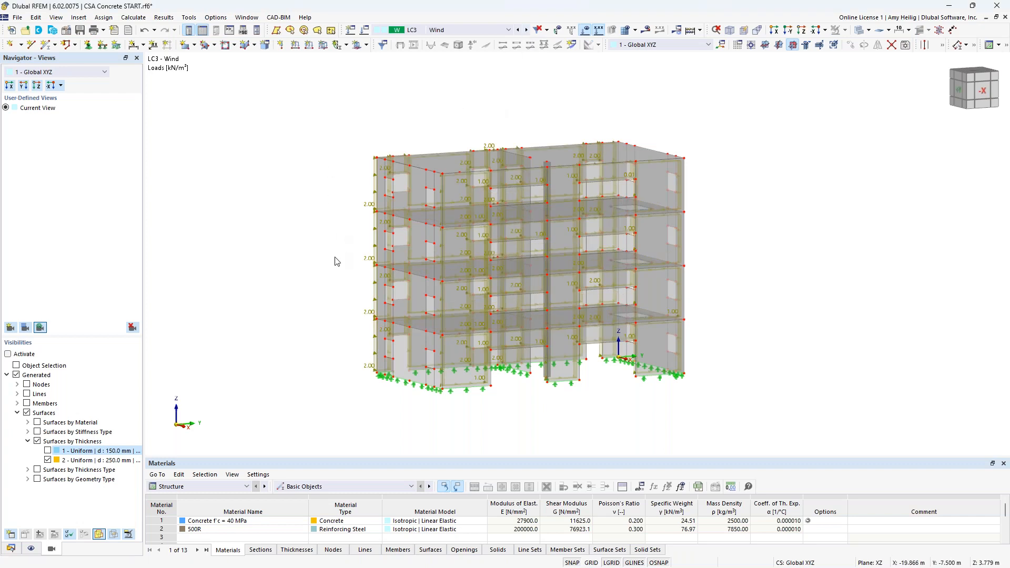
ctrl+middle_drag(336, 259, 487, 246)
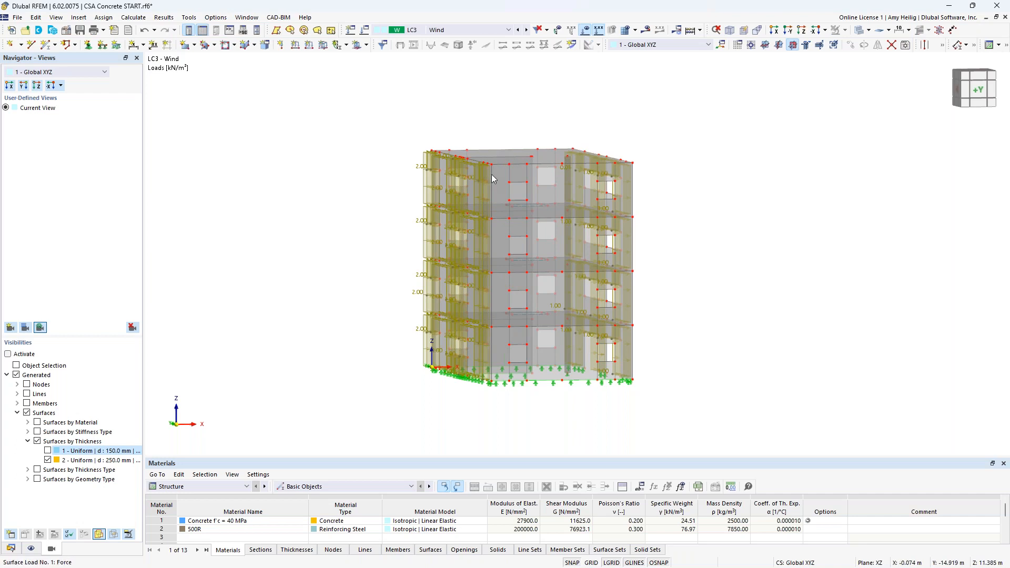
ctrl+middle_drag(374, 309, 427, 330)
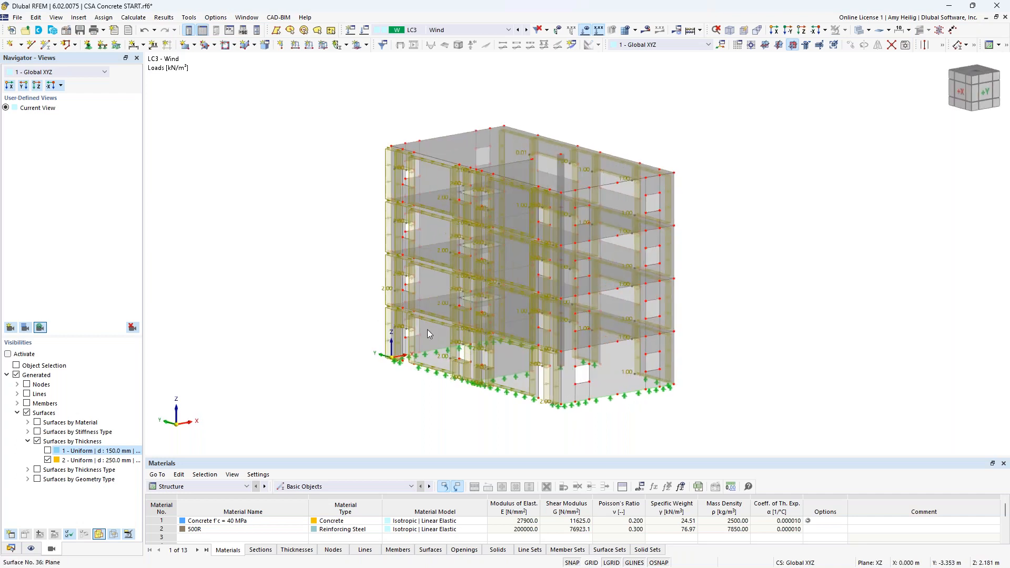
Step: Step through the load combinations CO1 1.40D, CO2 1.25D + 1.50L and CO3 1.25D + 1.50L + 0.40W to review their loads
scroll(476, 371, up, 2)
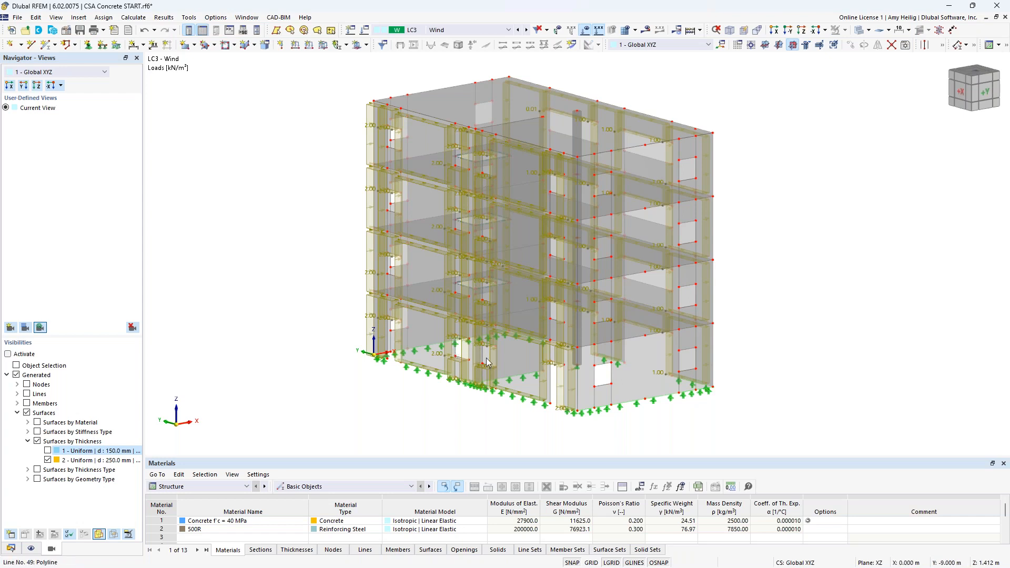
middle_drag(793, 389, 652, 382)
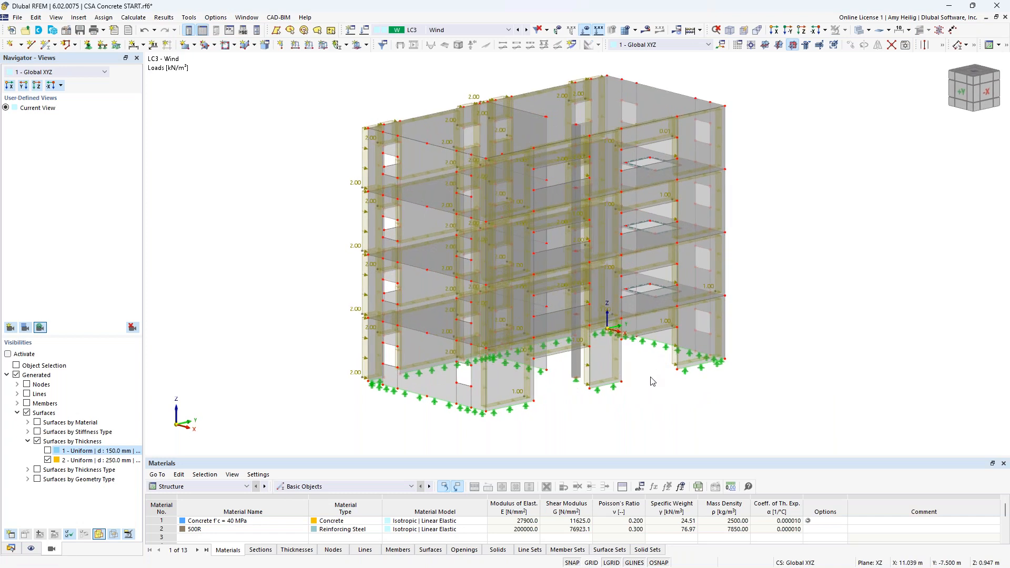
click(487, 31)
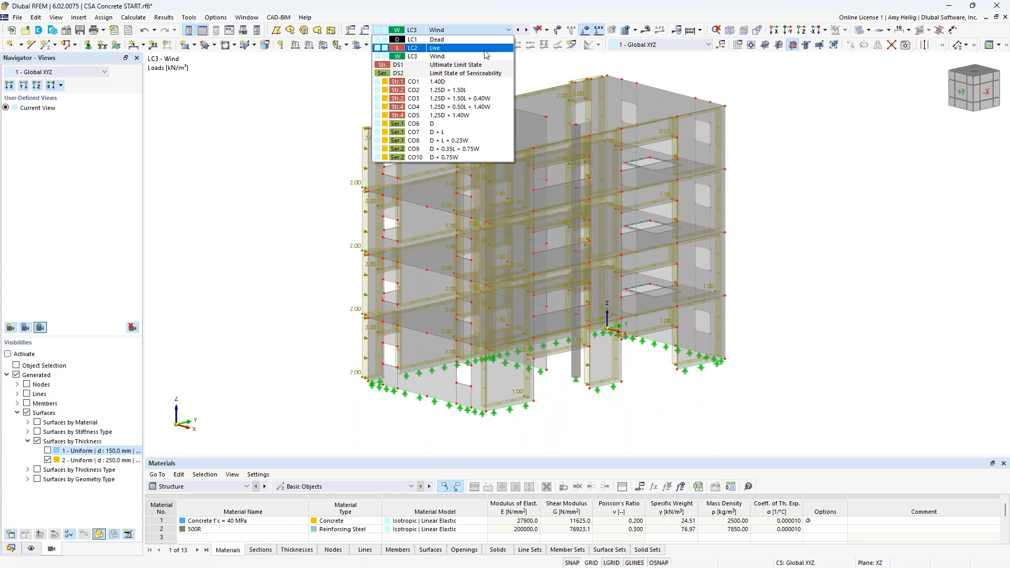
click(478, 83)
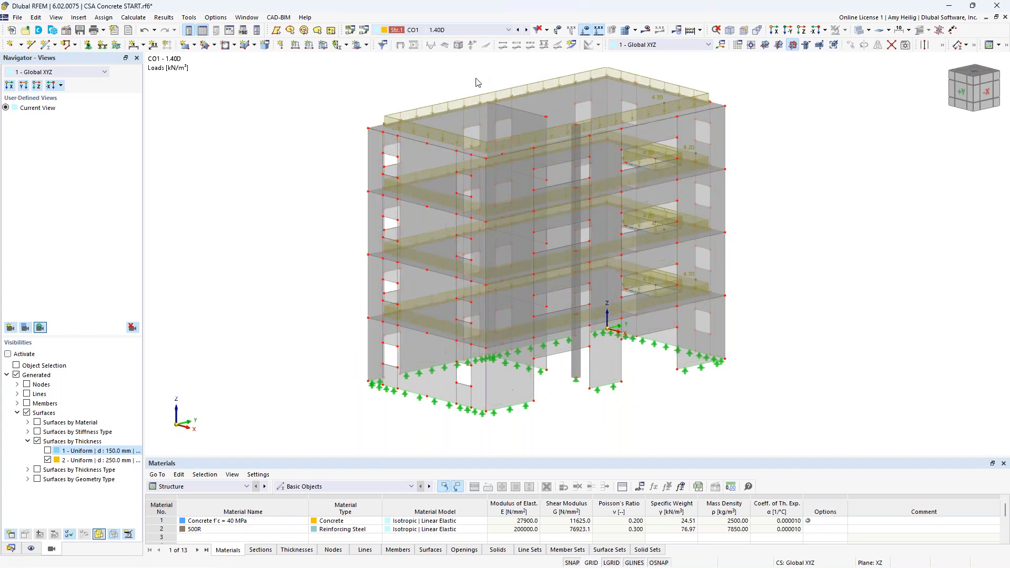
click(526, 31)
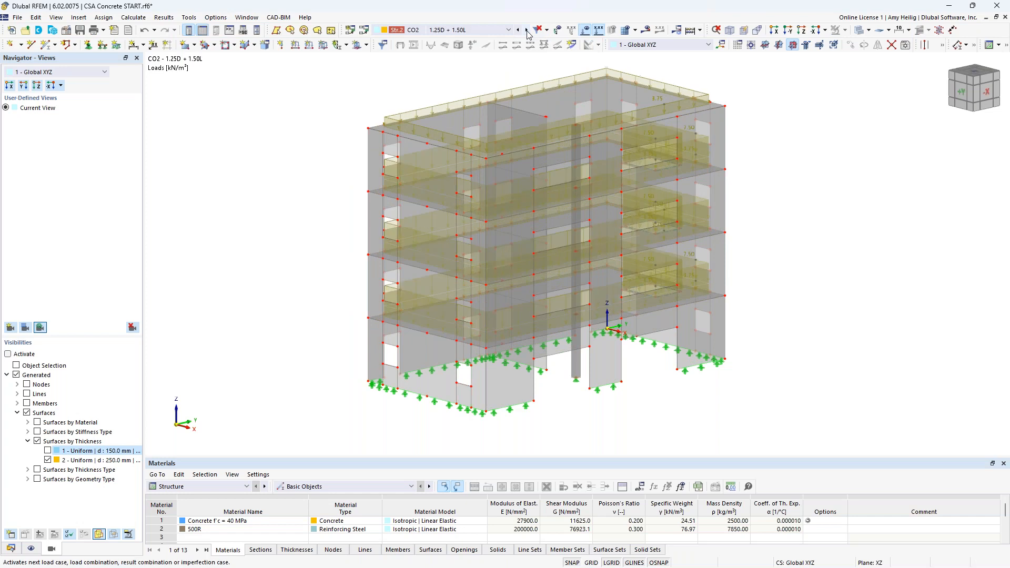
click(527, 31)
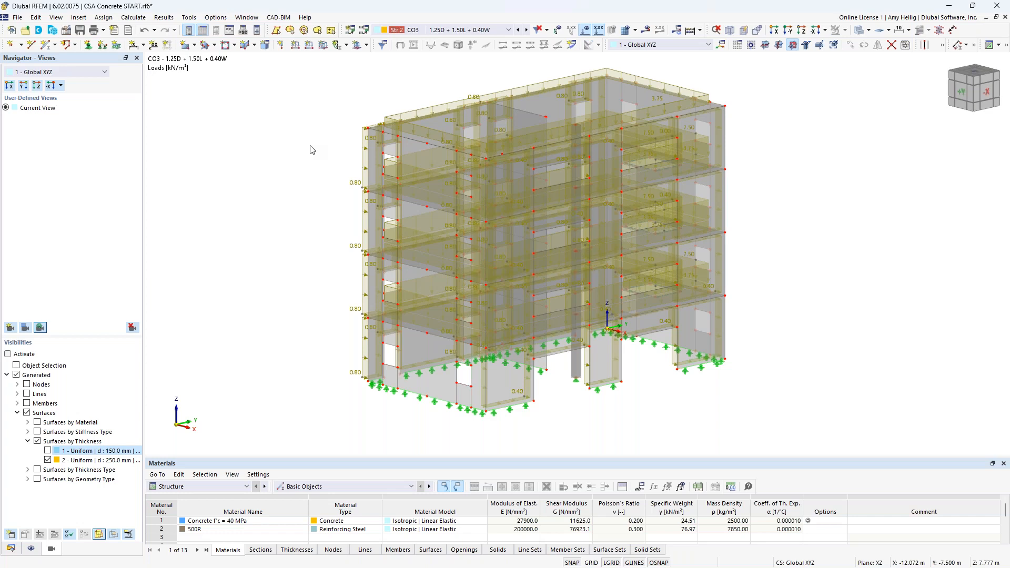
Step: Hide the load display, select the central column's members and isolate them in visibility mode
click(586, 31)
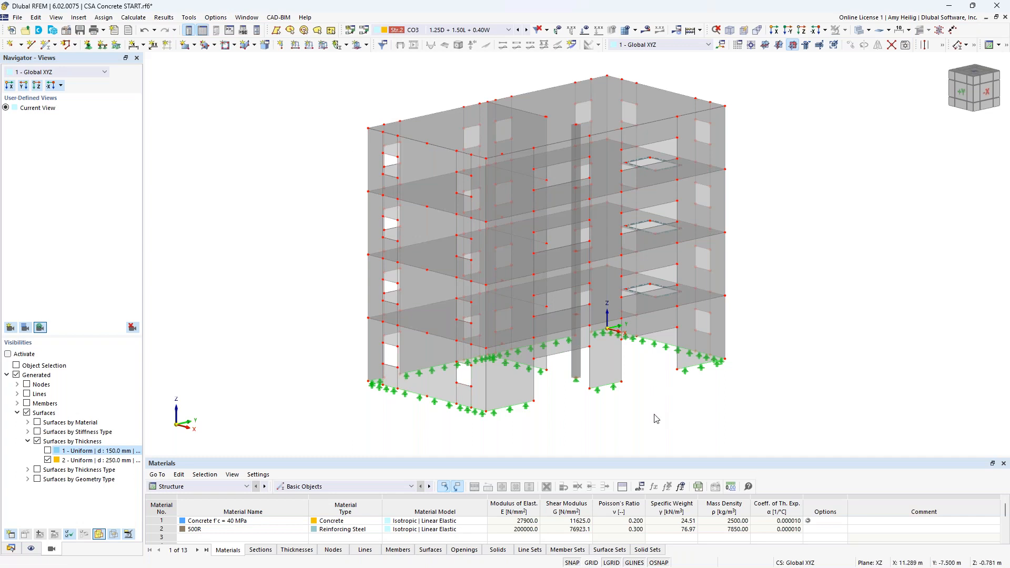
middle_drag(654, 413, 615, 412)
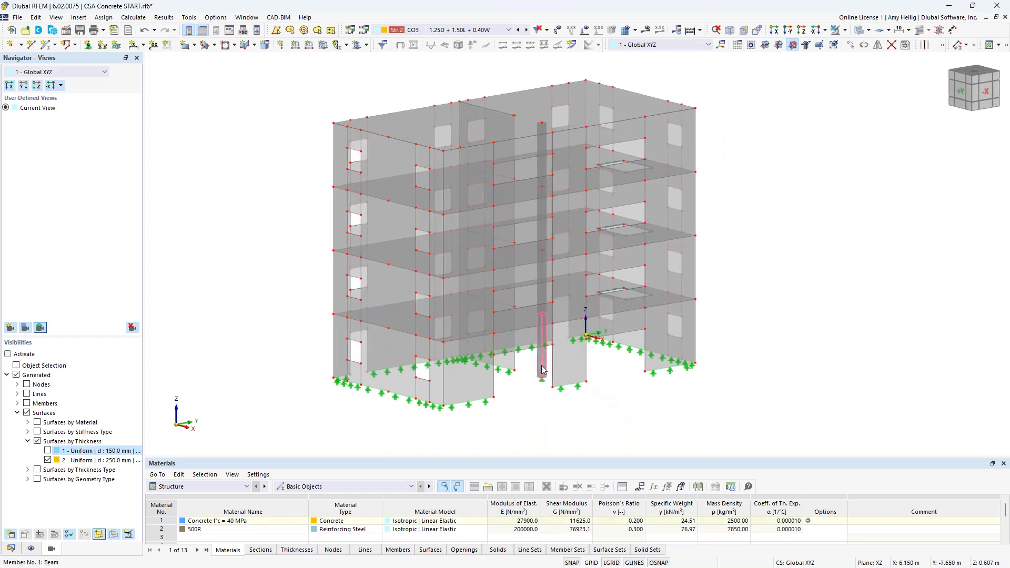
click(540, 297)
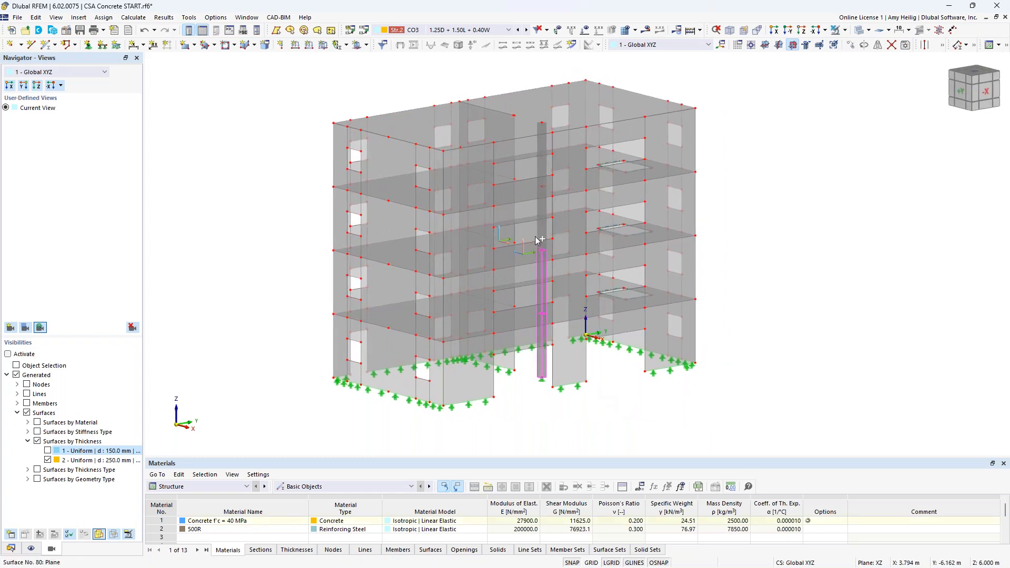
click(542, 170)
click(846, 30)
click(888, 63)
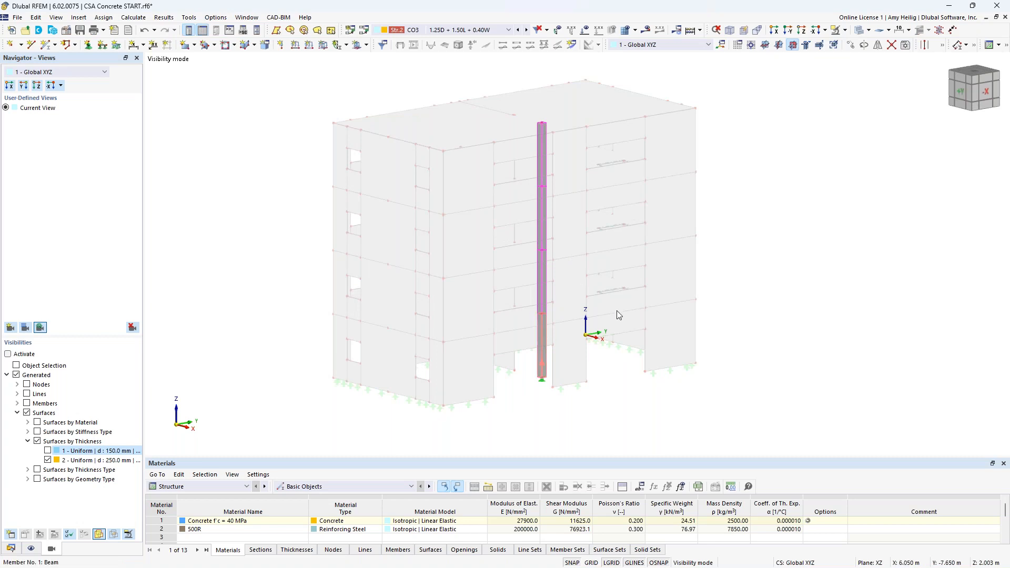
Step: Open the column members 1-4 and turn off their design properties
double_click(542, 333)
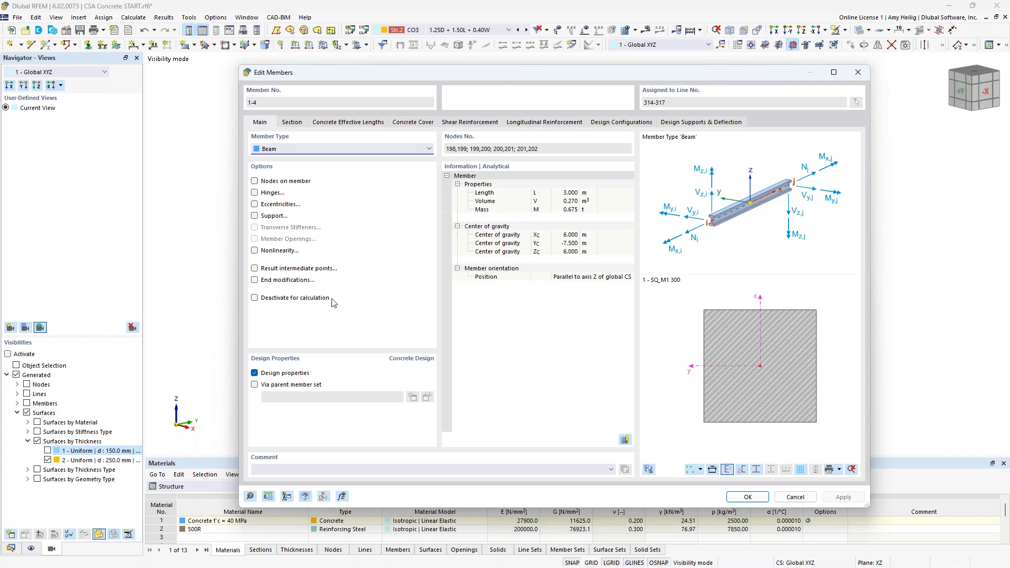
click(255, 373)
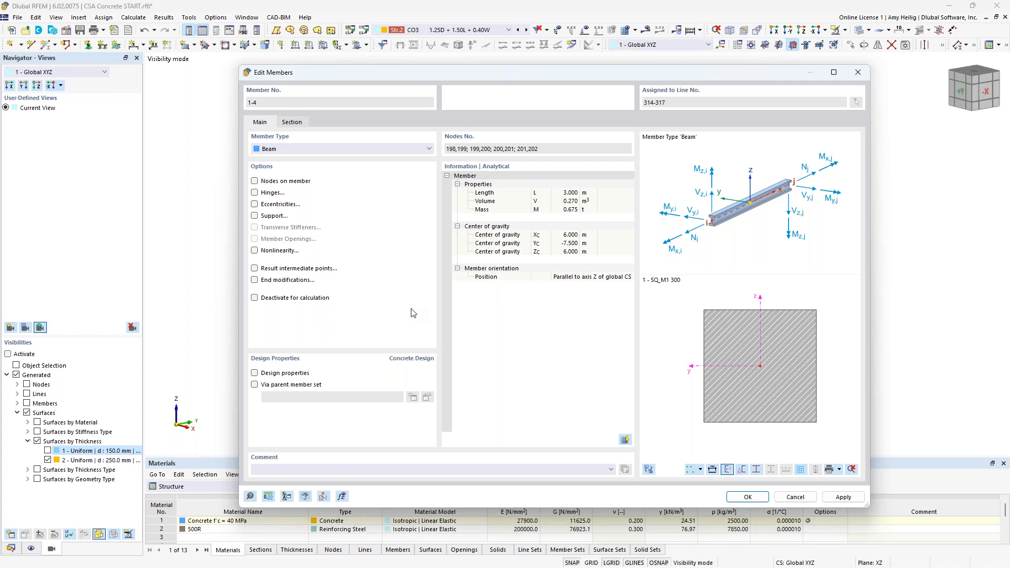
click(747, 497)
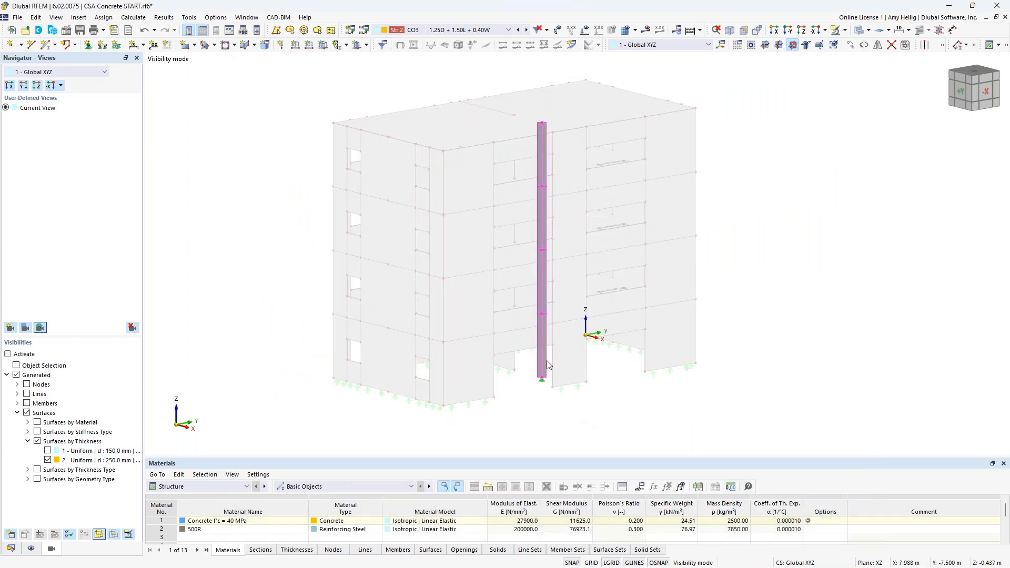
Step: Enable the Member Representatives option in the model's base data settings and options
scroll(554, 339, up, 2)
scroll(553, 339, down, 1)
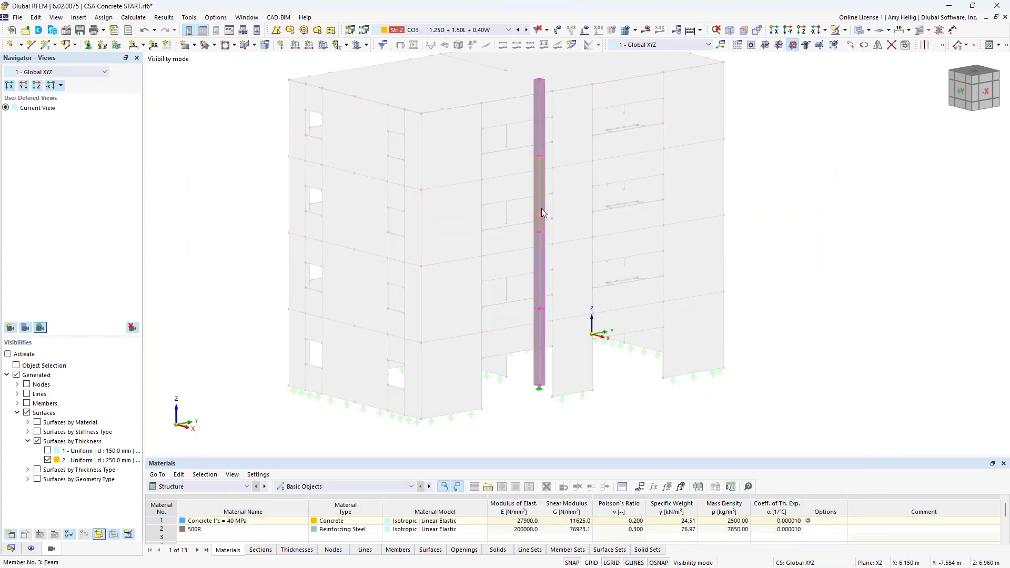
mouse_move(533, 131)
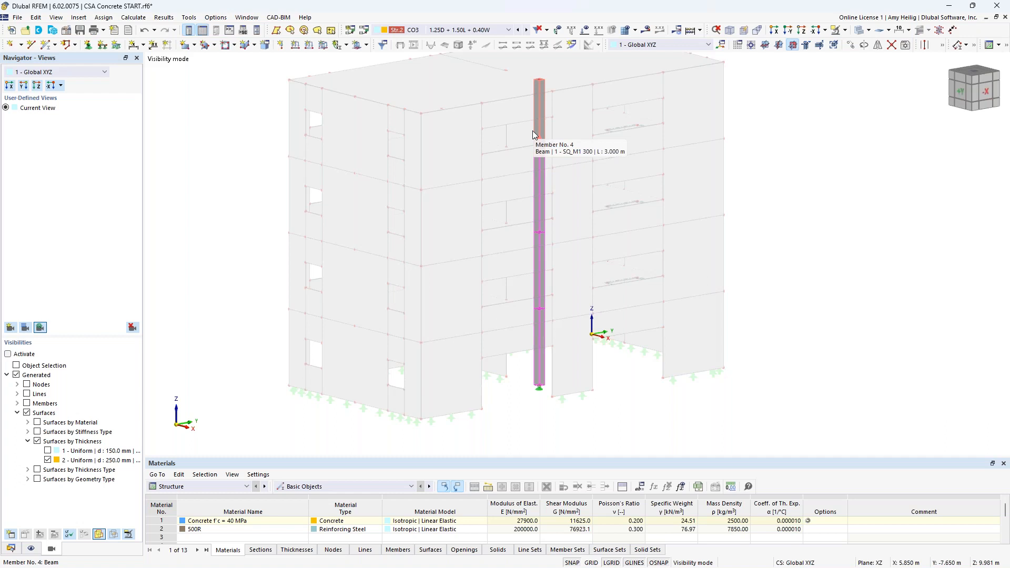
click(533, 132)
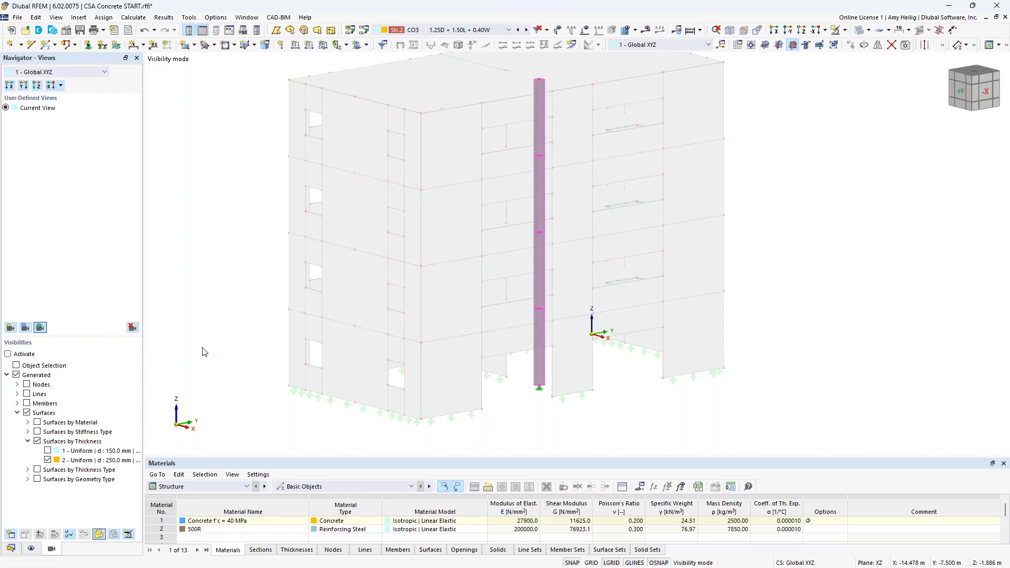
click(11, 548)
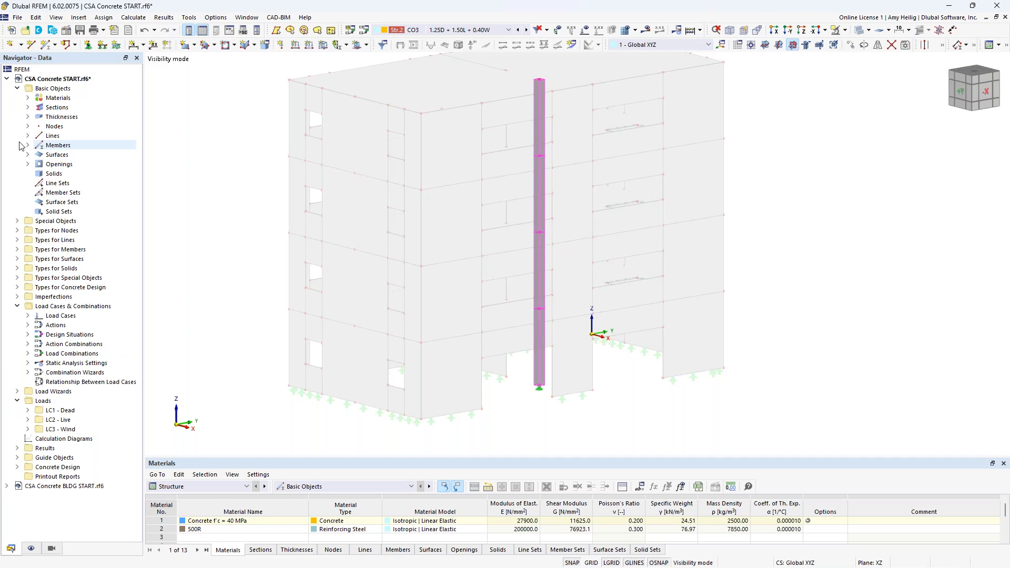
right_click(64, 79)
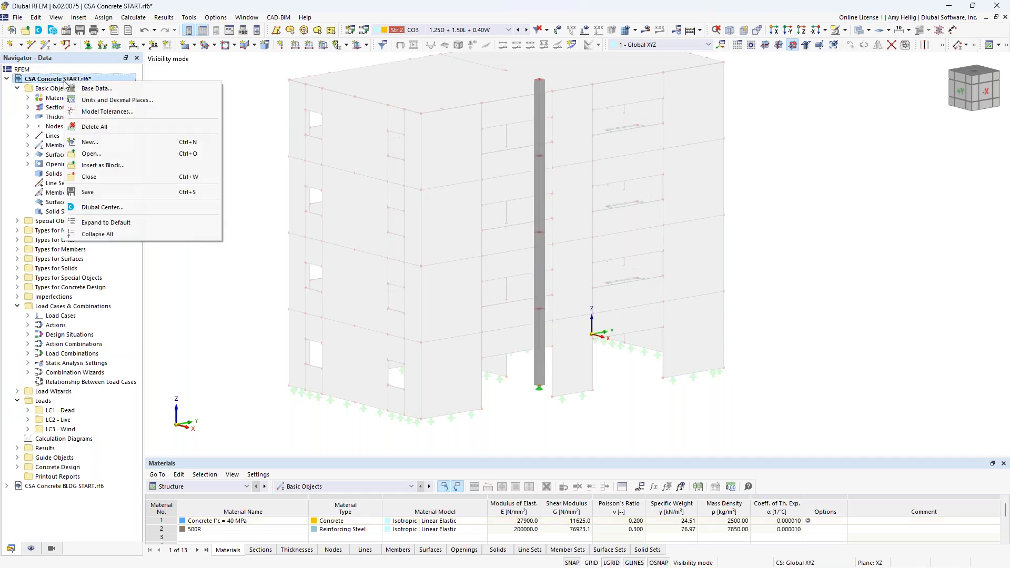
click(93, 89)
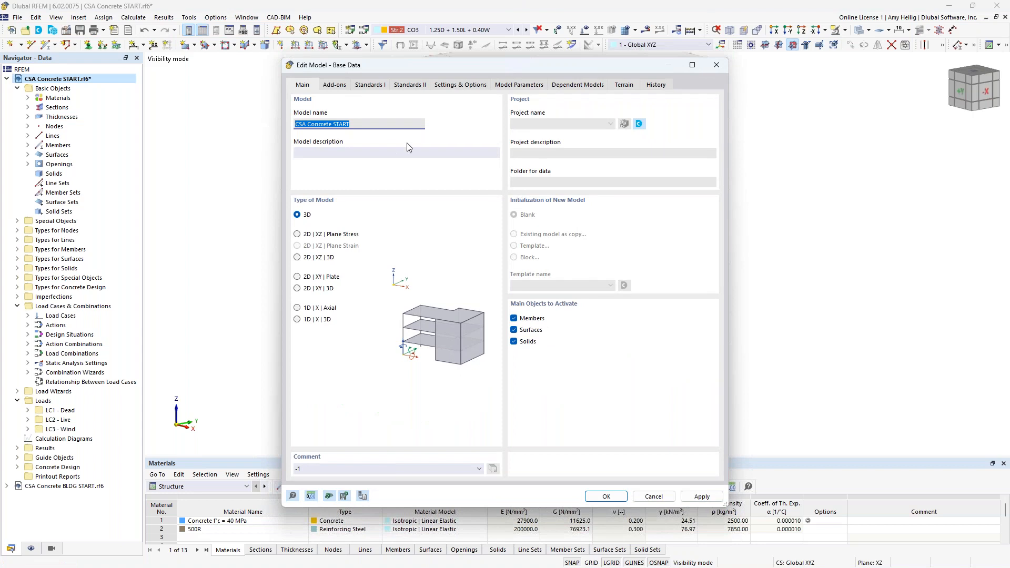
click(462, 85)
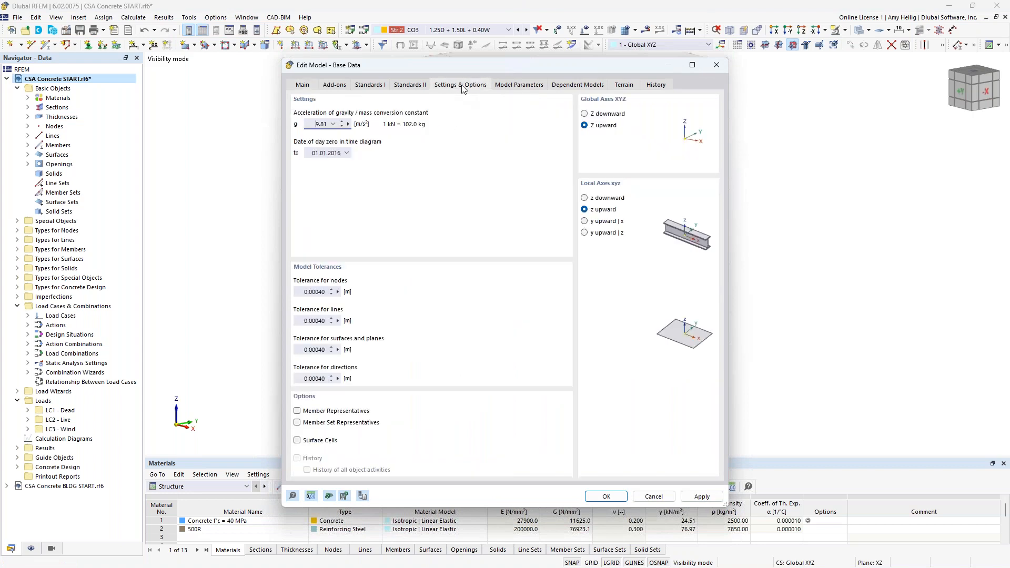
click(297, 411)
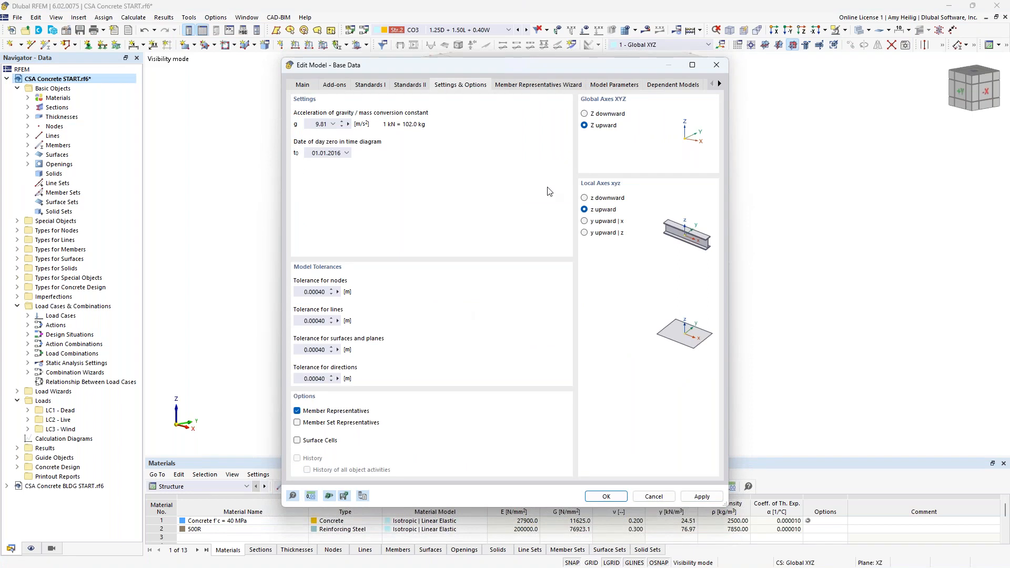
click(536, 85)
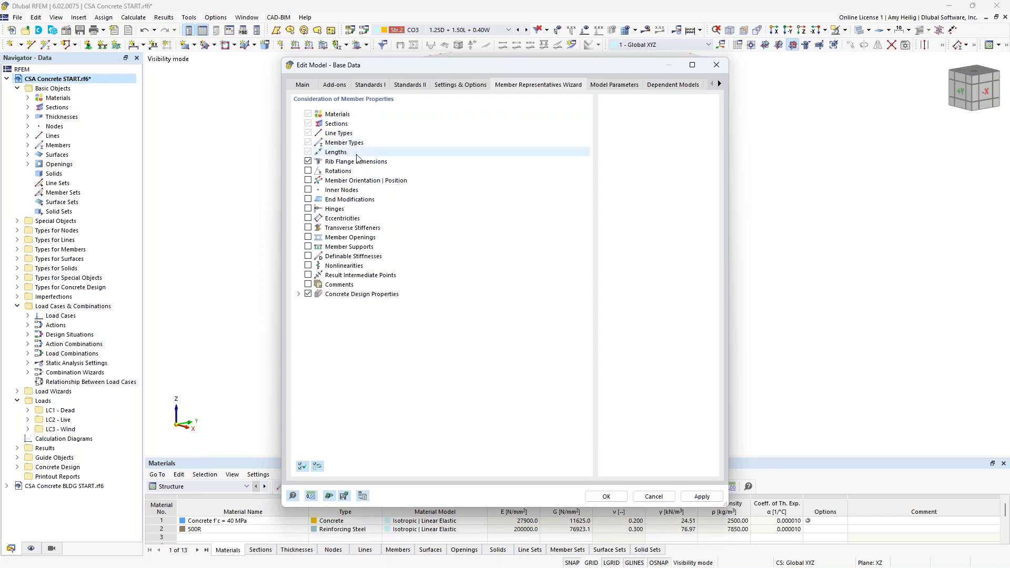
click(606, 496)
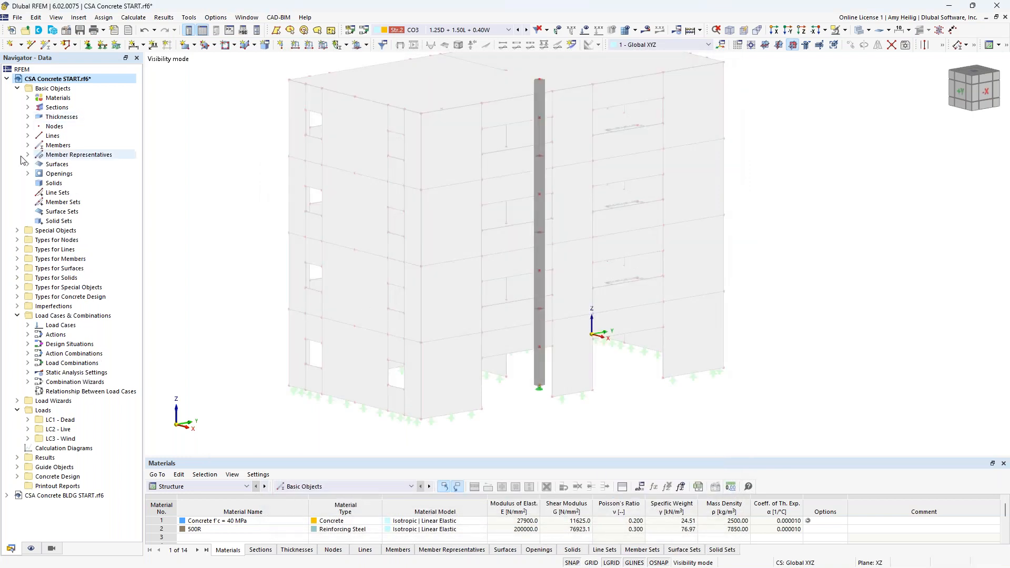
Step: Open member representative 1 and enable design properties for its assigned members 1-4
click(28, 154)
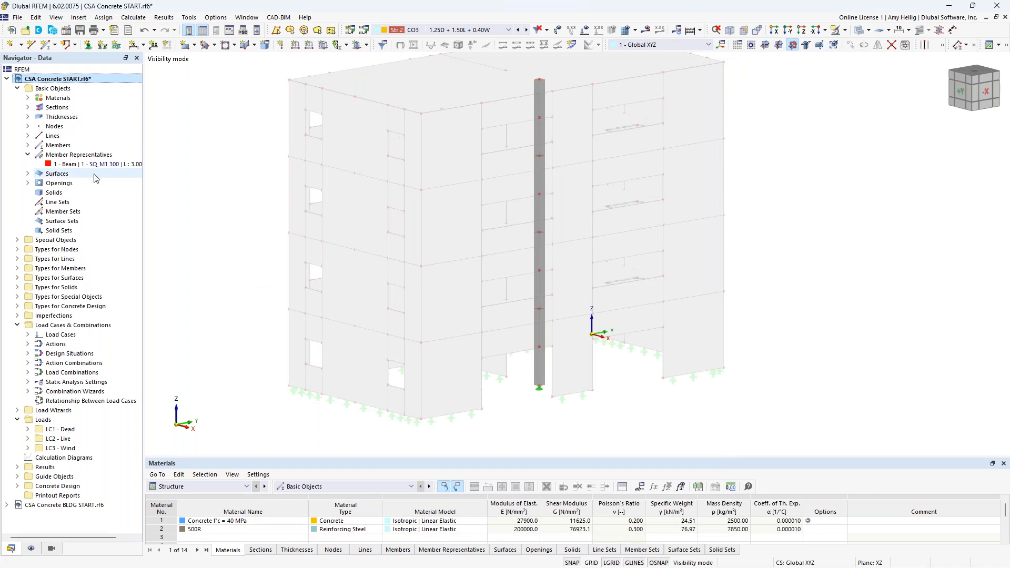
click(64, 165)
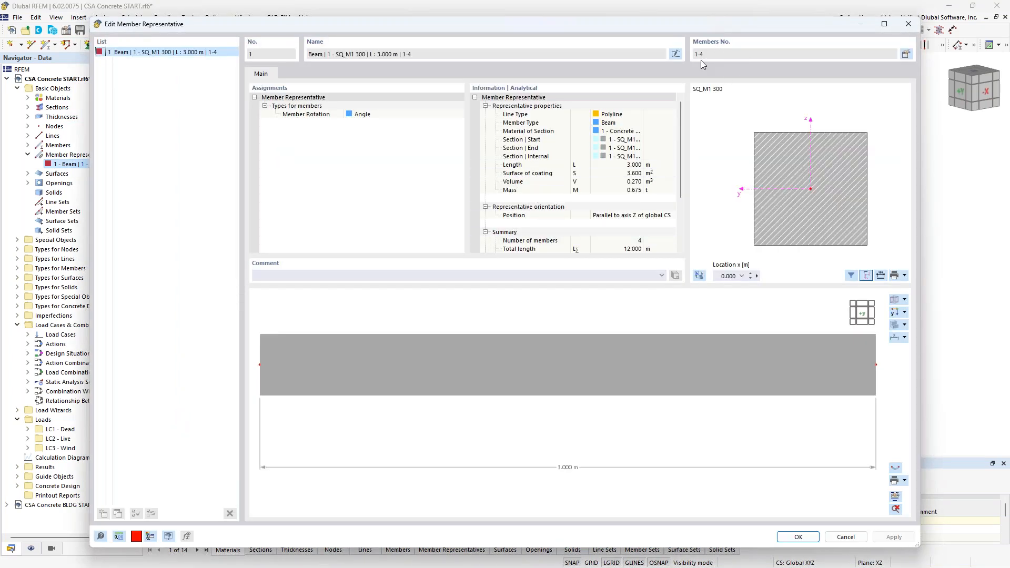
click(906, 55)
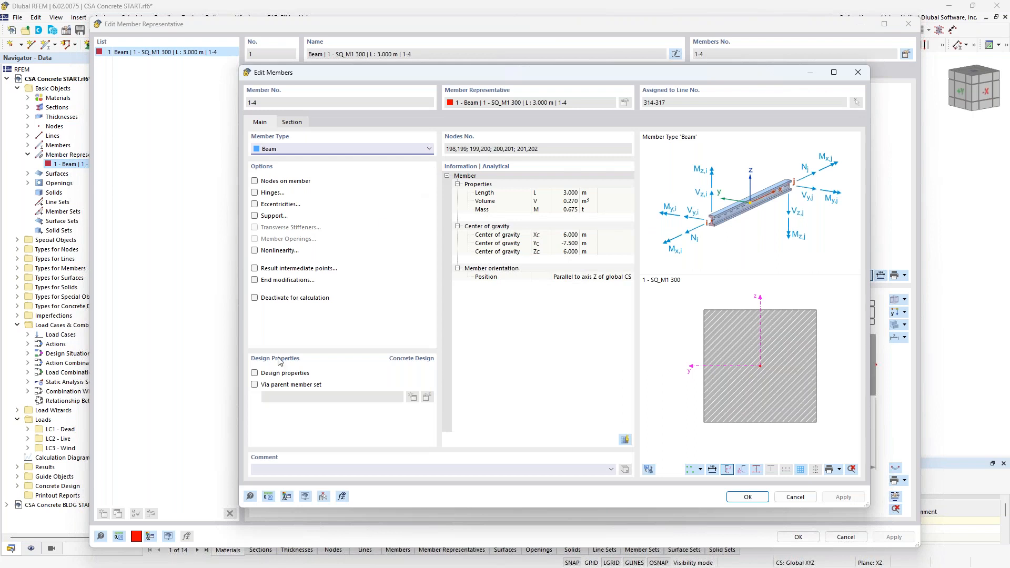
click(255, 373)
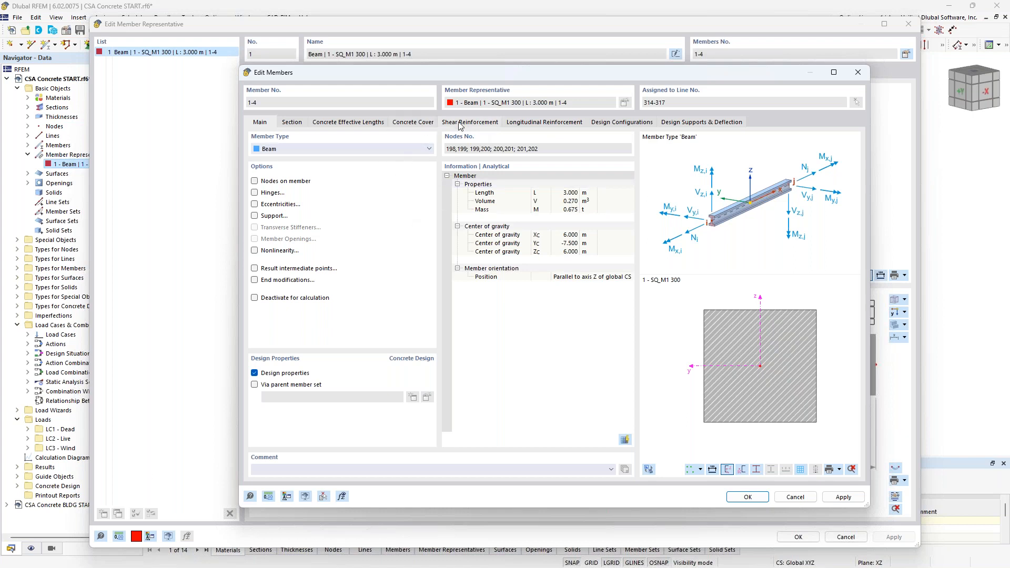
click(747, 497)
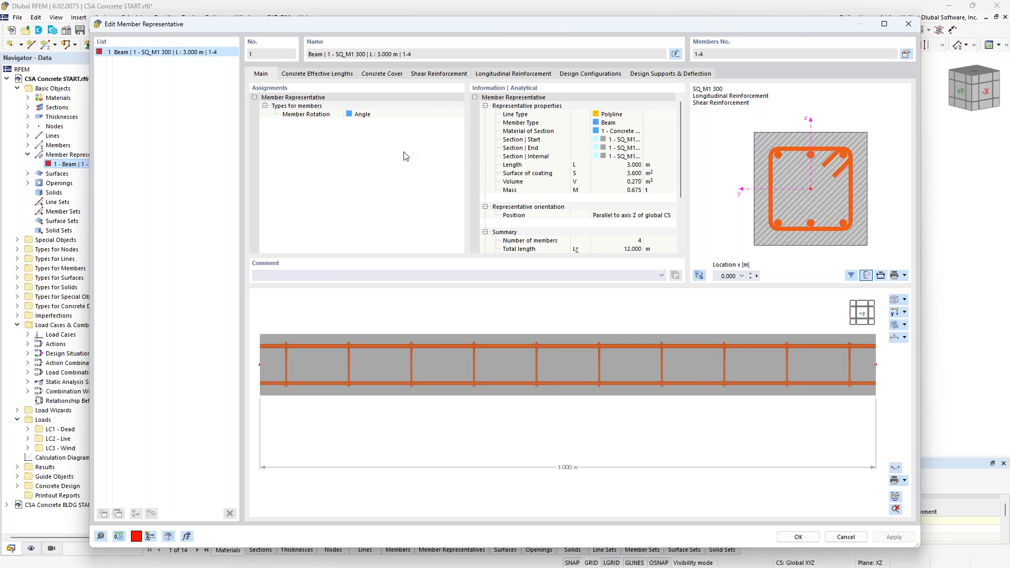
Step: Set the member representative's concrete cover to 30 mm
click(326, 74)
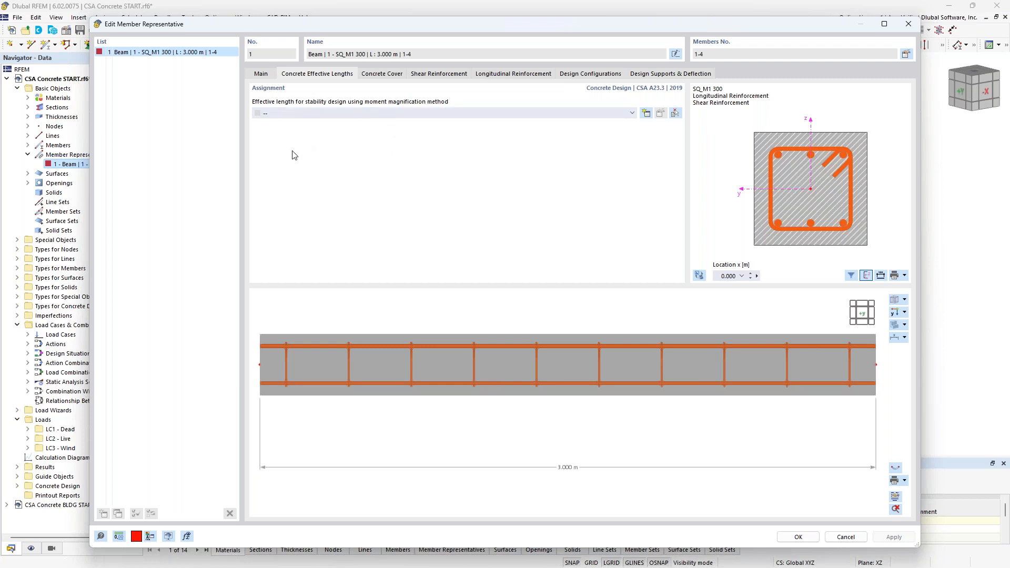
click(383, 74)
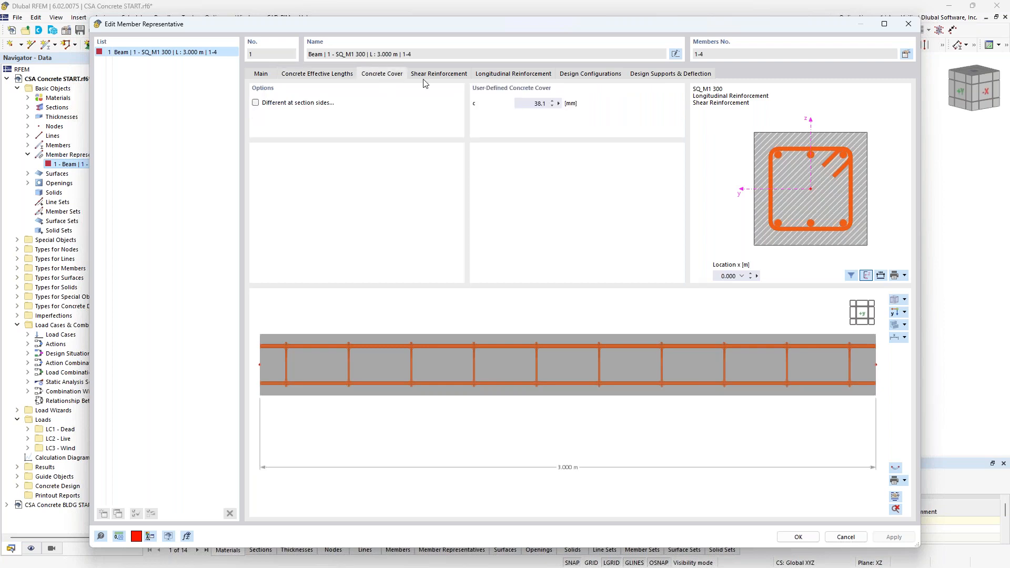
double_click(525, 103)
text(30)
Step: Set the shear reinforcement stirrup type to A | Two legged | Closed | Hook 135°
click(452, 74)
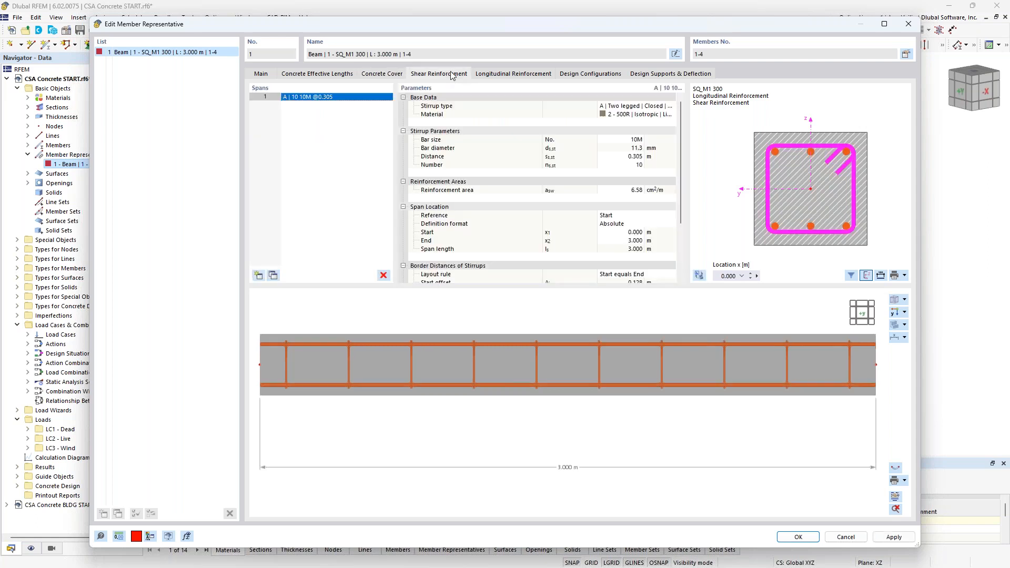
click(666, 108)
click(672, 106)
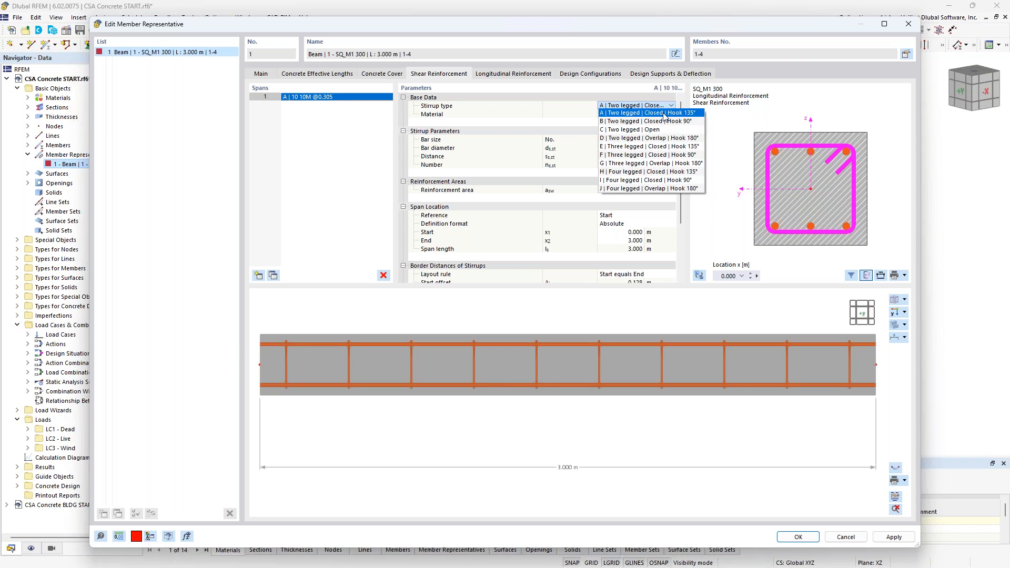
click(665, 113)
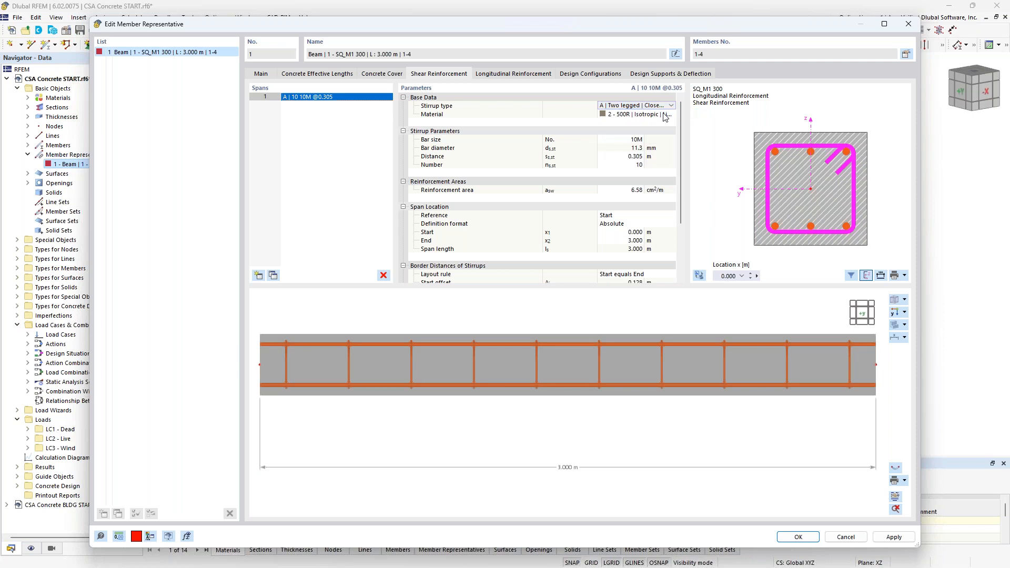
Step: Review the CSA A23.3-19 reinforcing steel grades in the material library for the stirrup material, keeping 500R
click(626, 114)
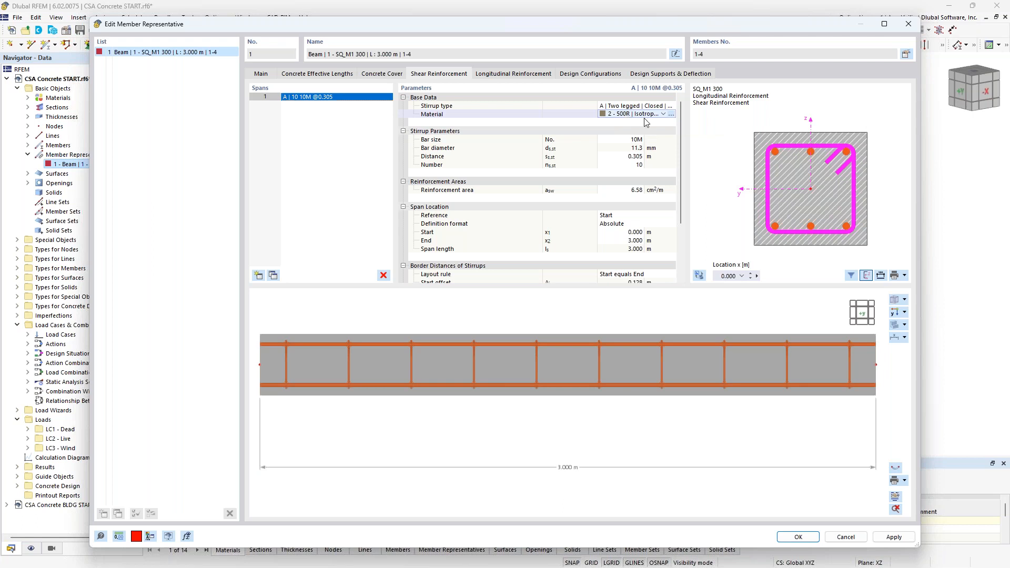
click(672, 114)
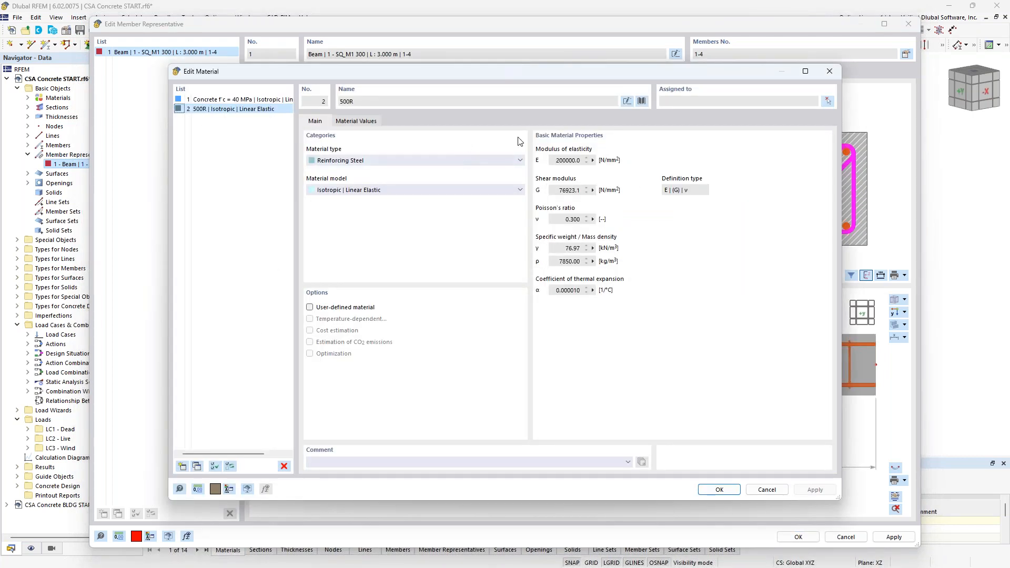
click(641, 101)
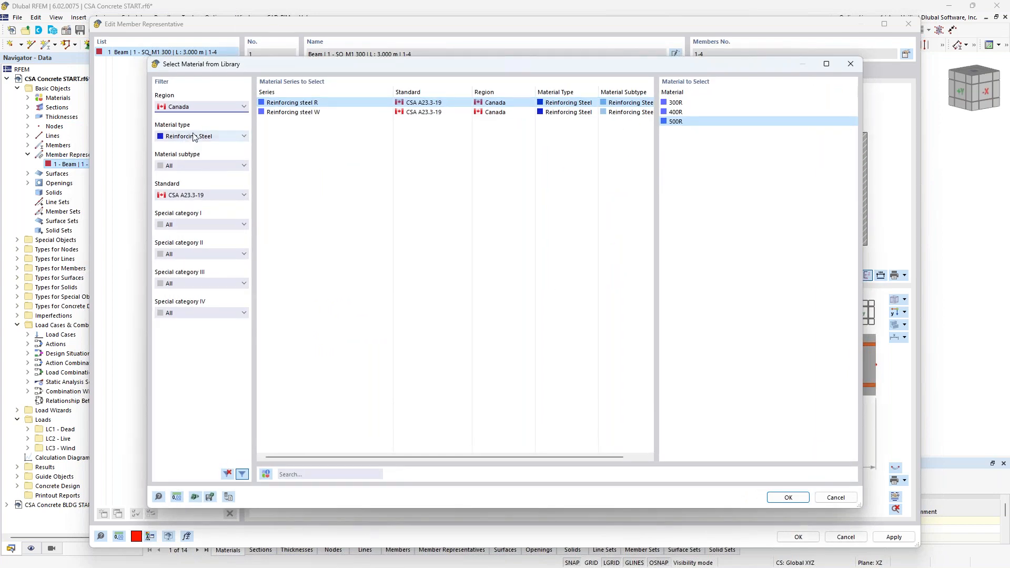
click(205, 110)
scroll(205, 111, up, 1)
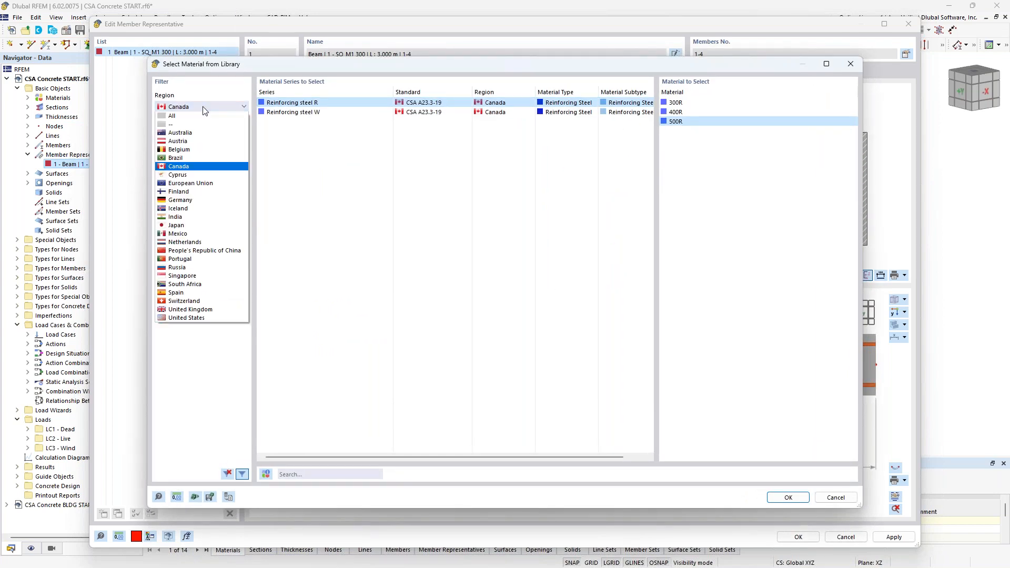
click(205, 110)
click(201, 136)
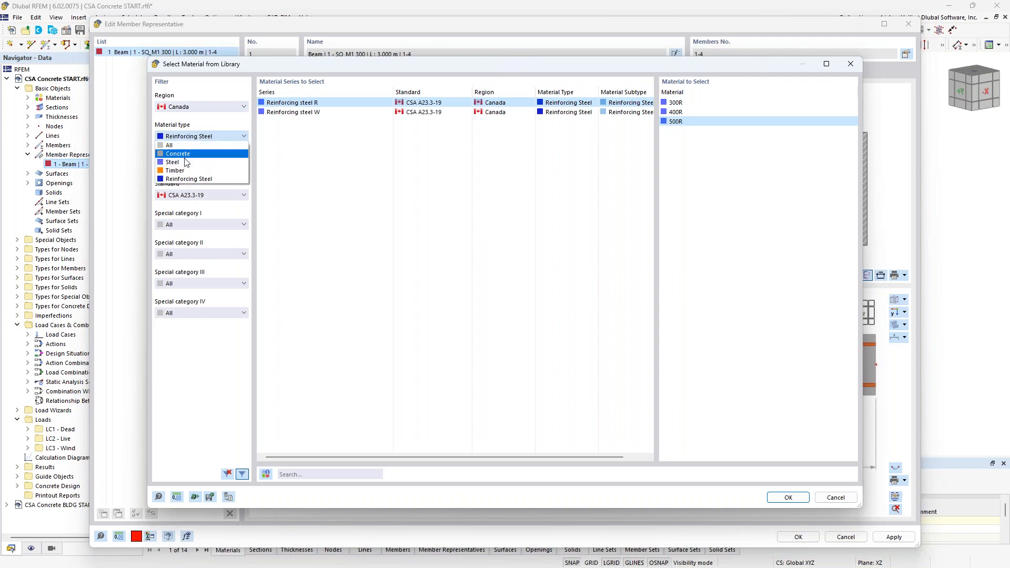
click(273, 181)
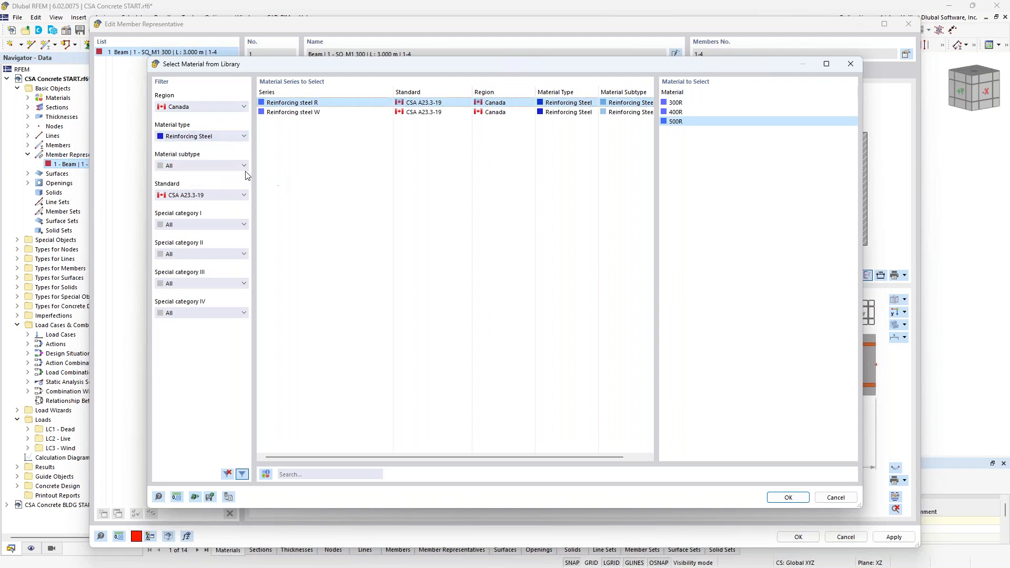
click(344, 112)
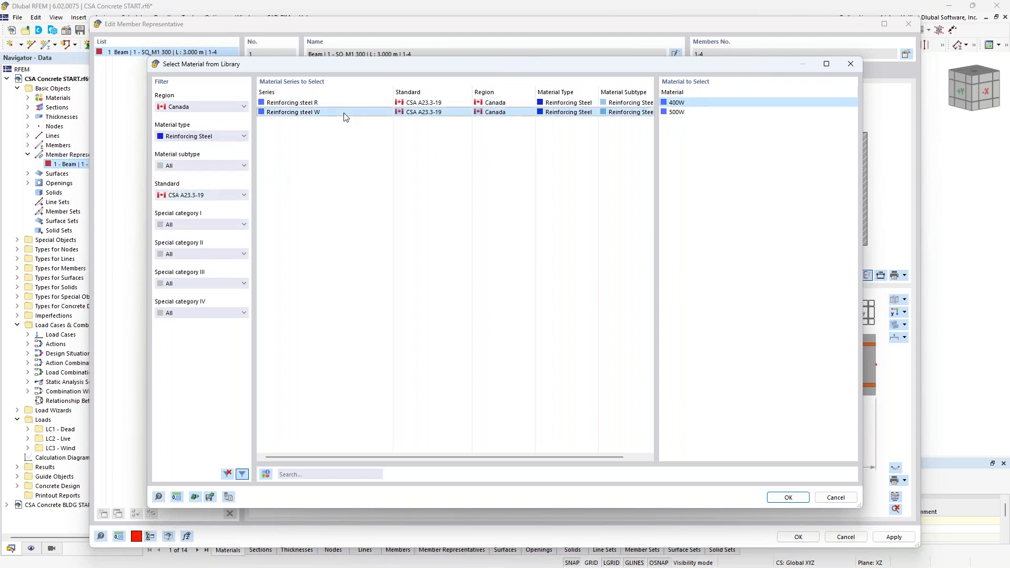
click(346, 103)
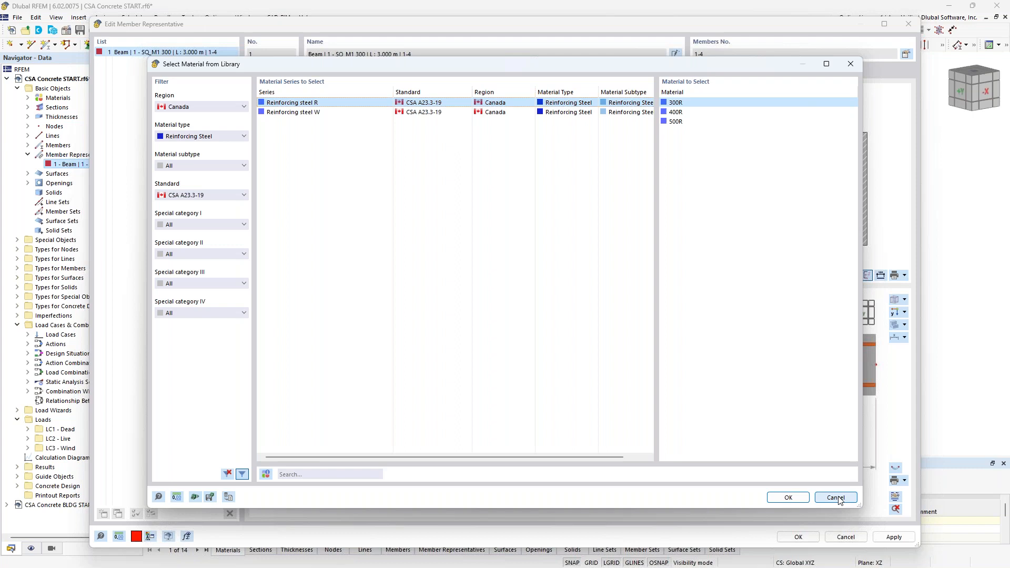
click(787, 497)
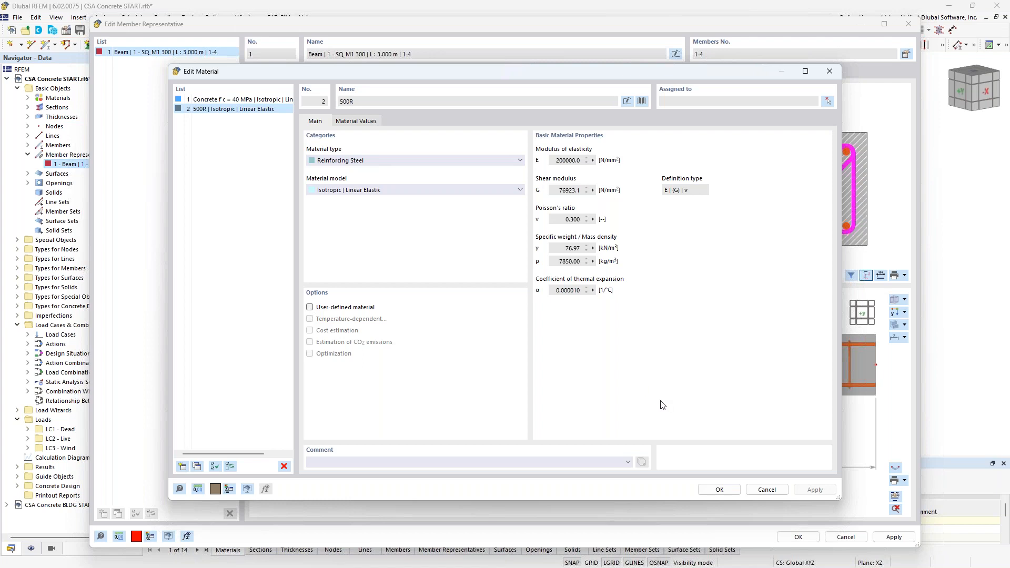
click(768, 490)
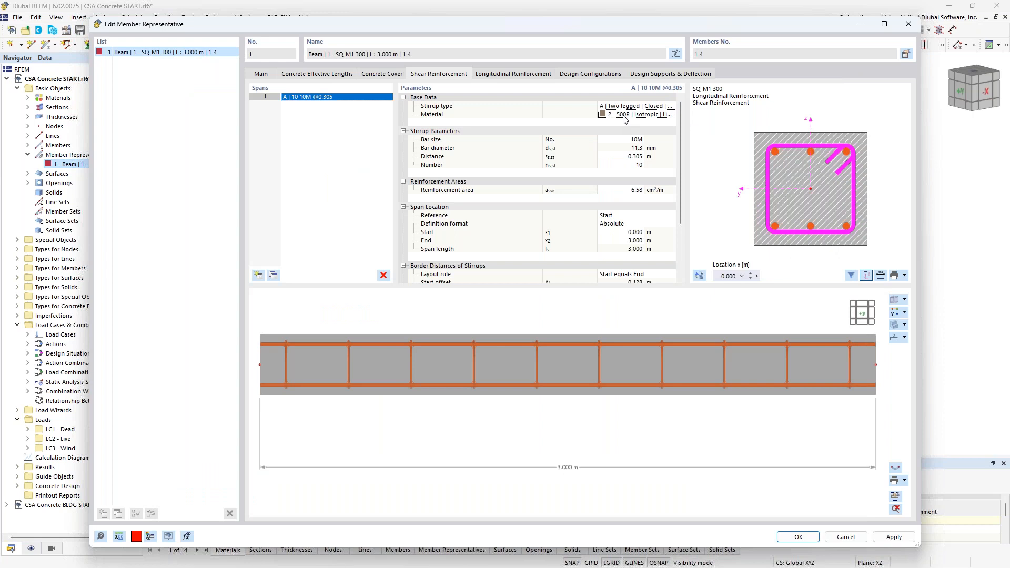
Step: Keep 10M stirrups and set the stirrup spacing to 0.3 m with 10 stirrups
click(632, 139)
click(640, 139)
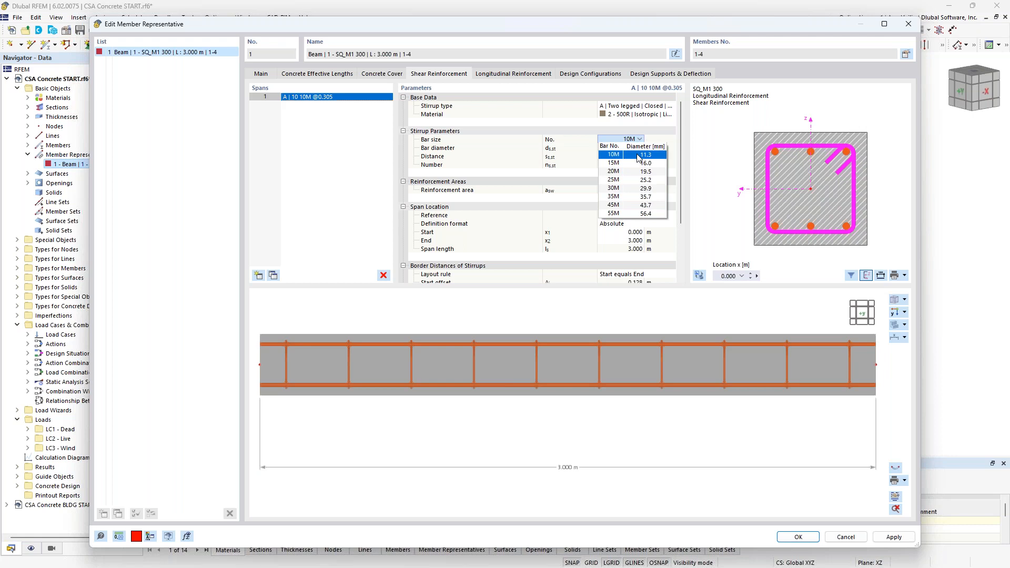
click(638, 158)
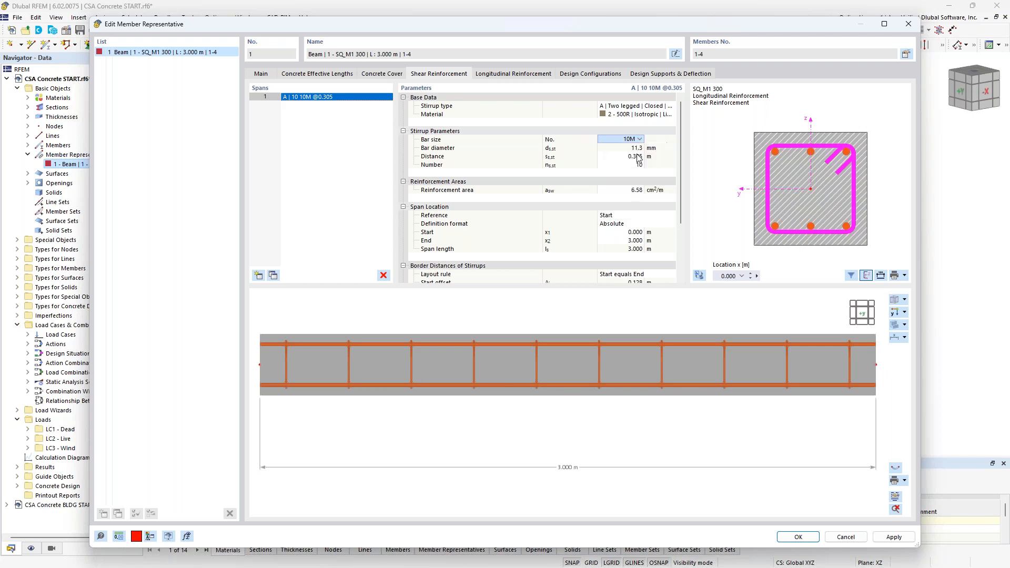
click(630, 158)
click(630, 158)
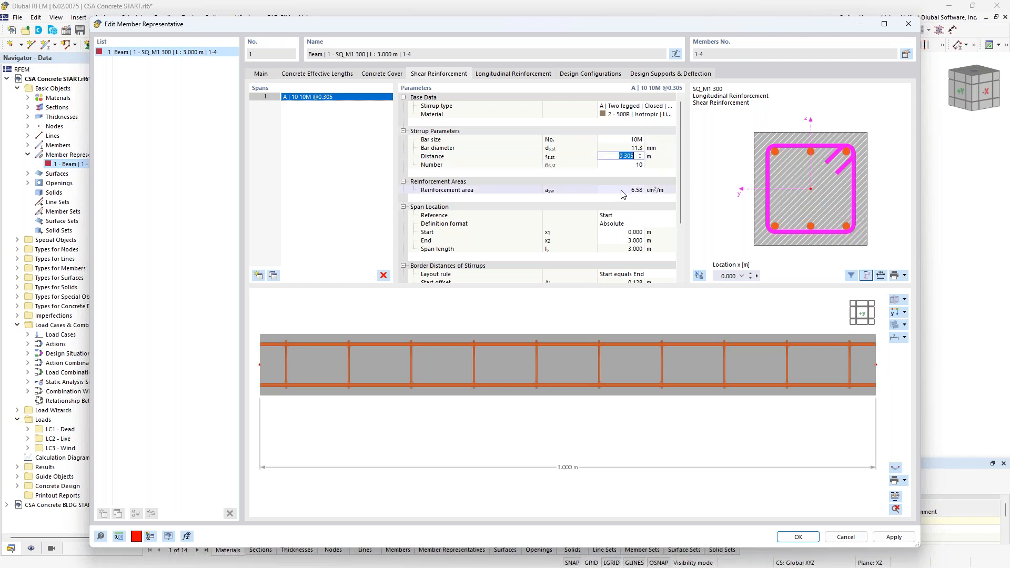
text(0.3)
key(Tab)
text(10)
click(623, 193)
ctrl+middle_drag(734, 372, 744, 400)
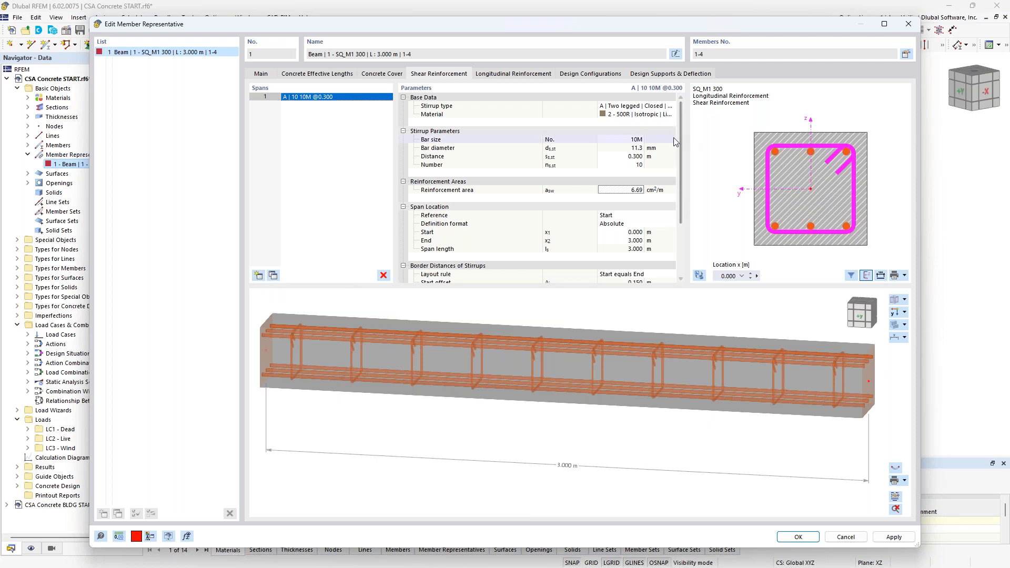
Step: Set the longitudinal reinforcement rebar type to C | Uniformly surrounding with 20M bars
drag(680, 140, 682, 165)
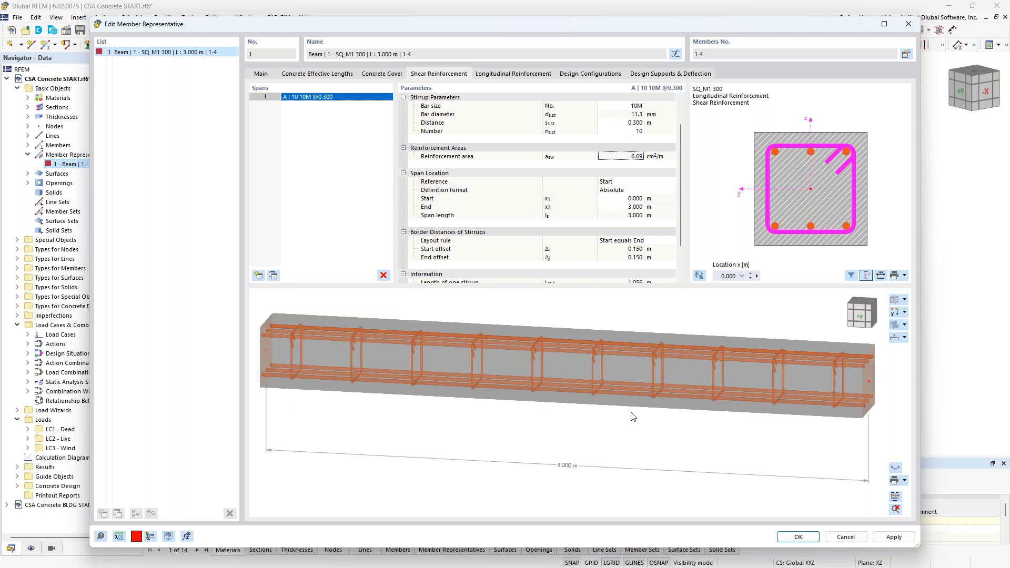
click(513, 74)
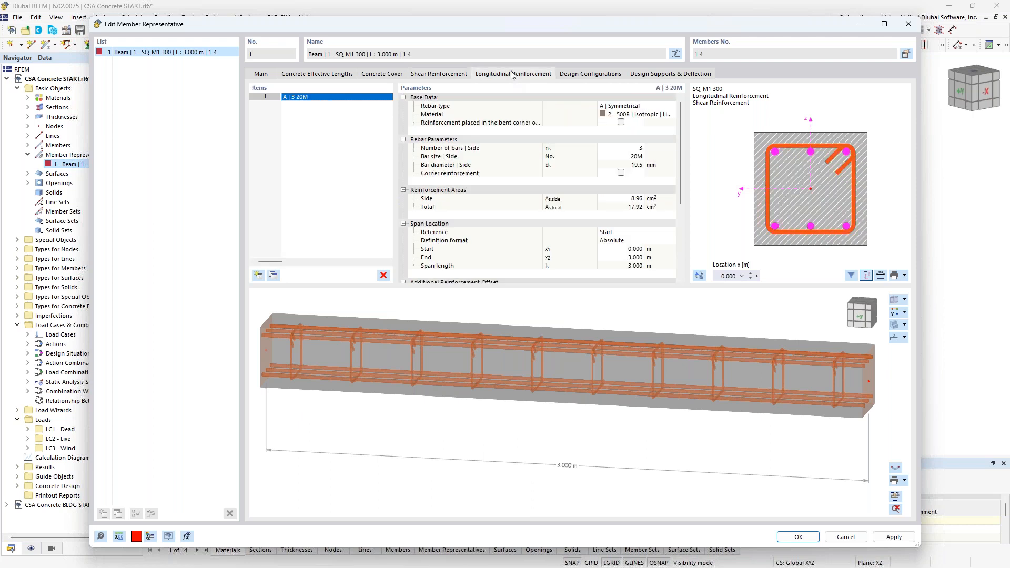
click(638, 107)
click(671, 106)
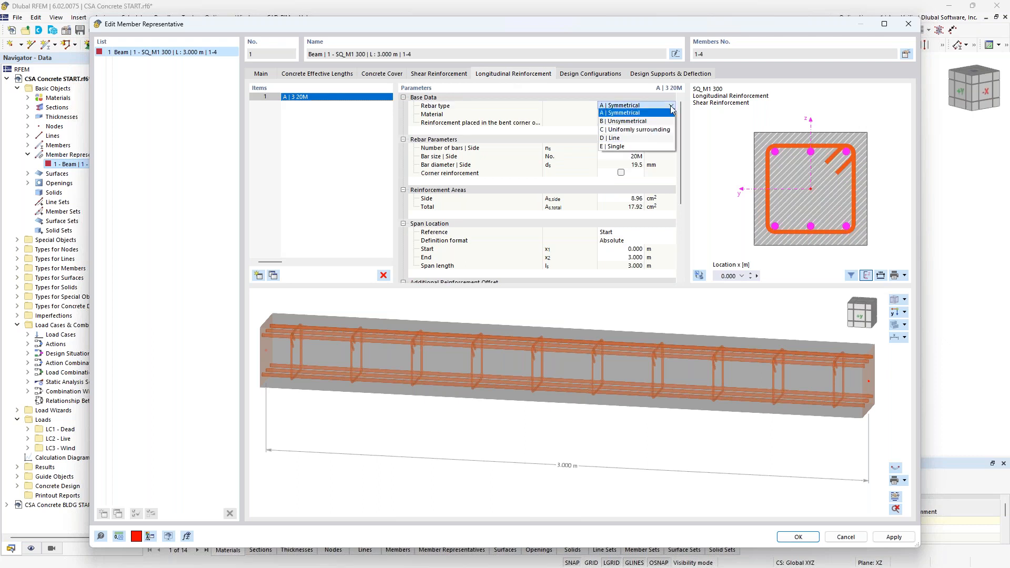
click(651, 130)
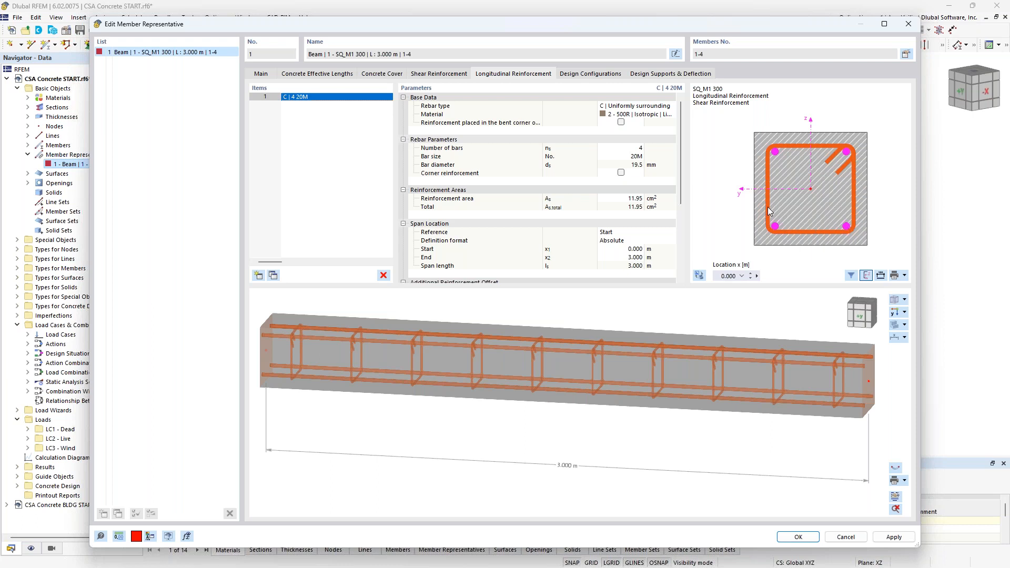
click(629, 158)
click(639, 157)
click(639, 158)
drag(679, 149, 681, 206)
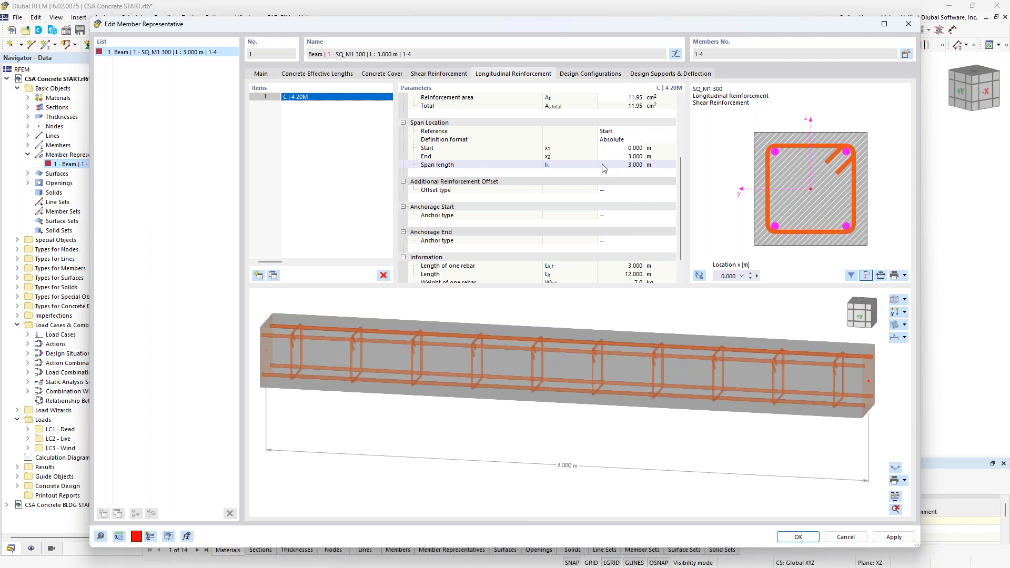
Step: Inspect the design parameters of the default ultimate configuration assigned to the member representative
click(596, 75)
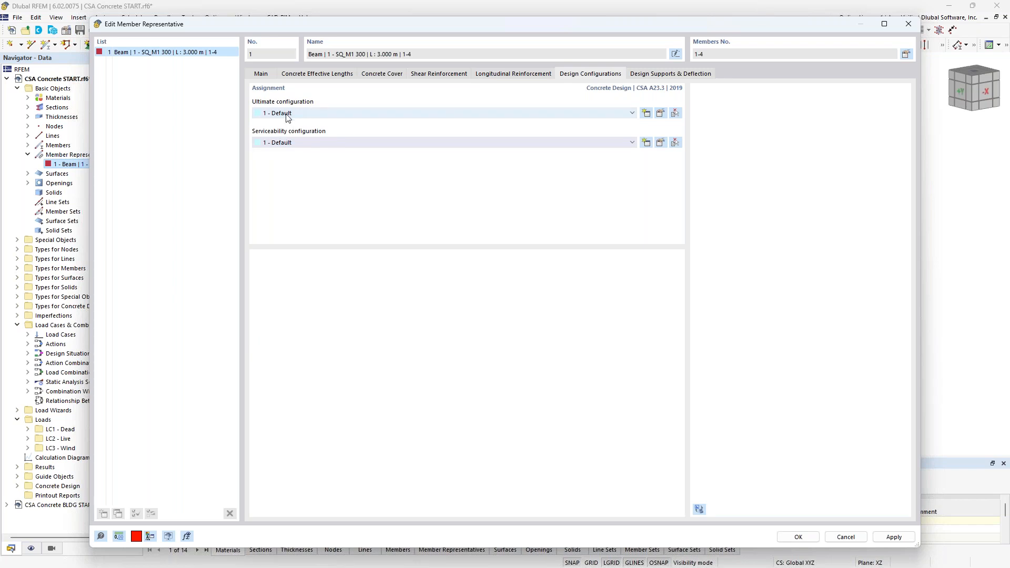
click(660, 114)
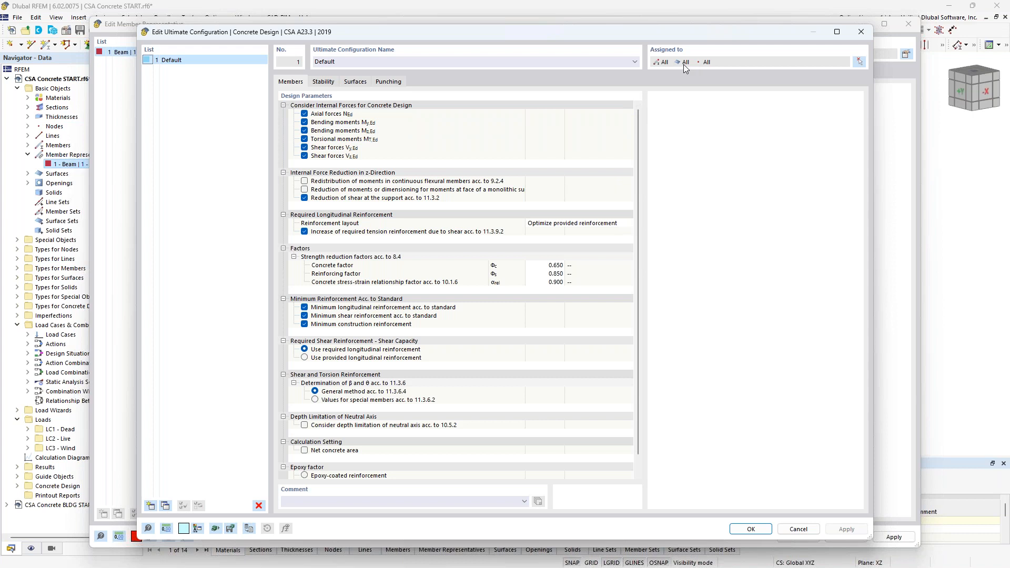
click(800, 528)
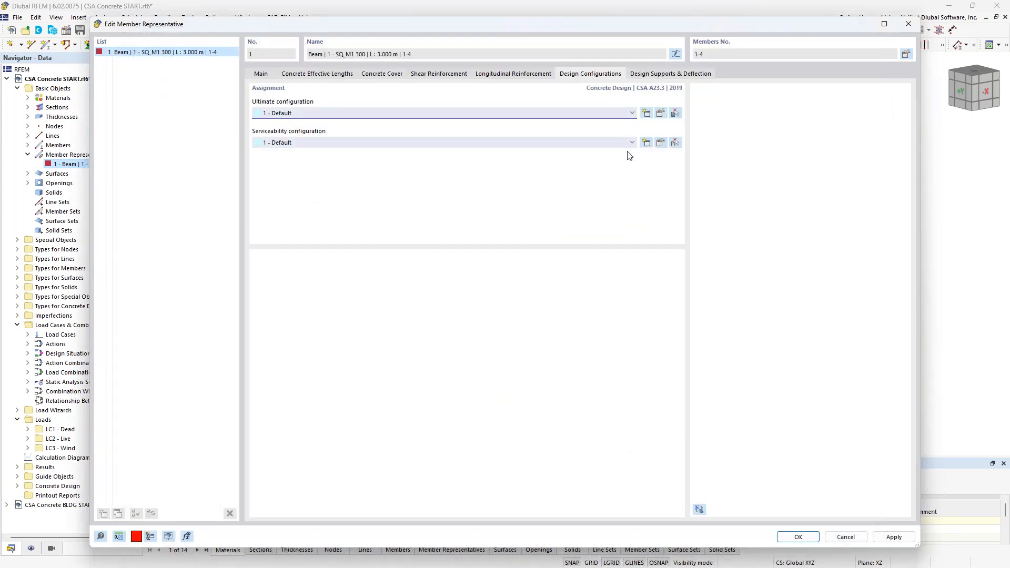
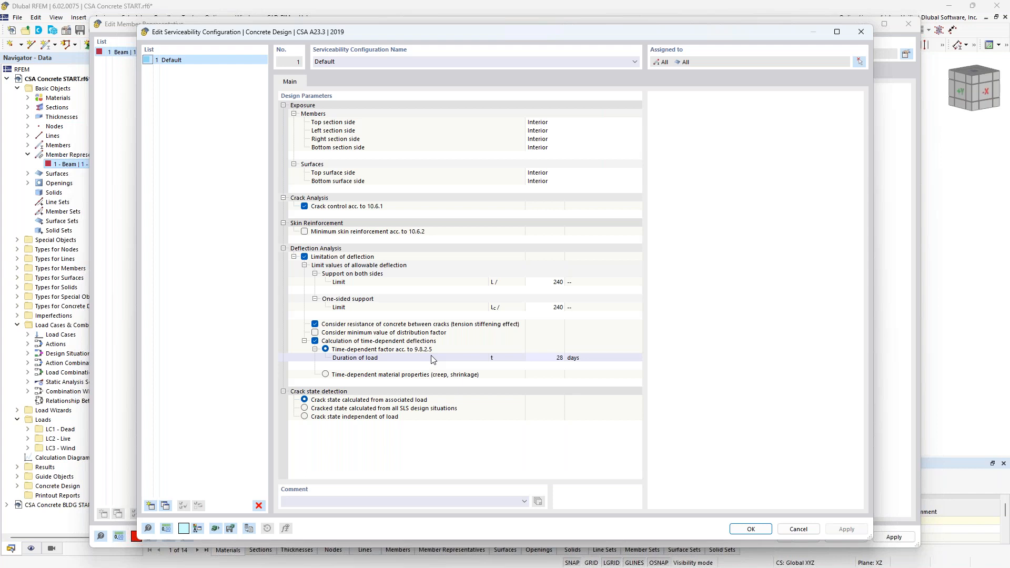
Step: Compare the time-dependent deflection options, keep the time-dependent factor acc. to 9.8.2.5, and close the serviceability configuration
click(325, 374)
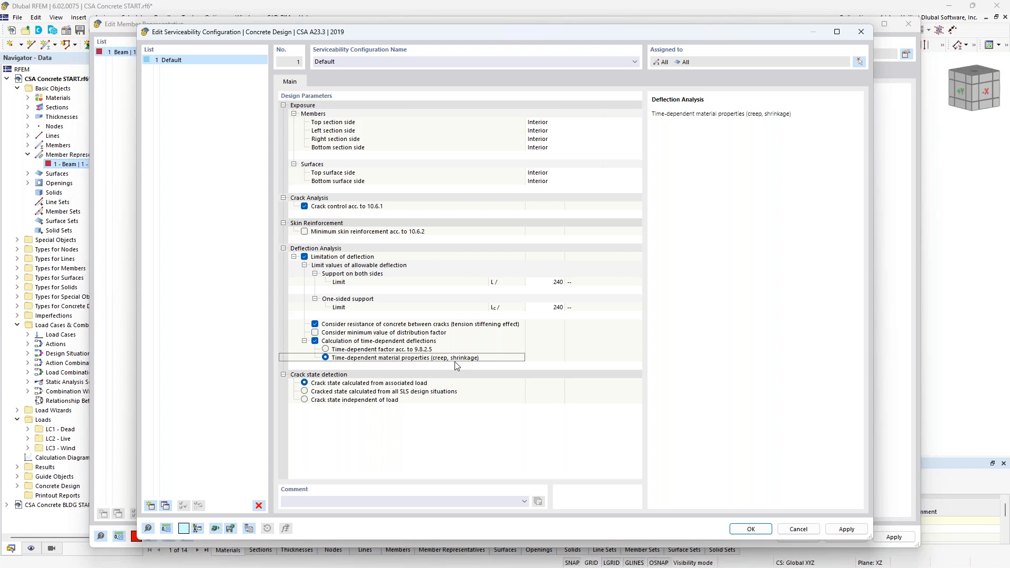
click(370, 349)
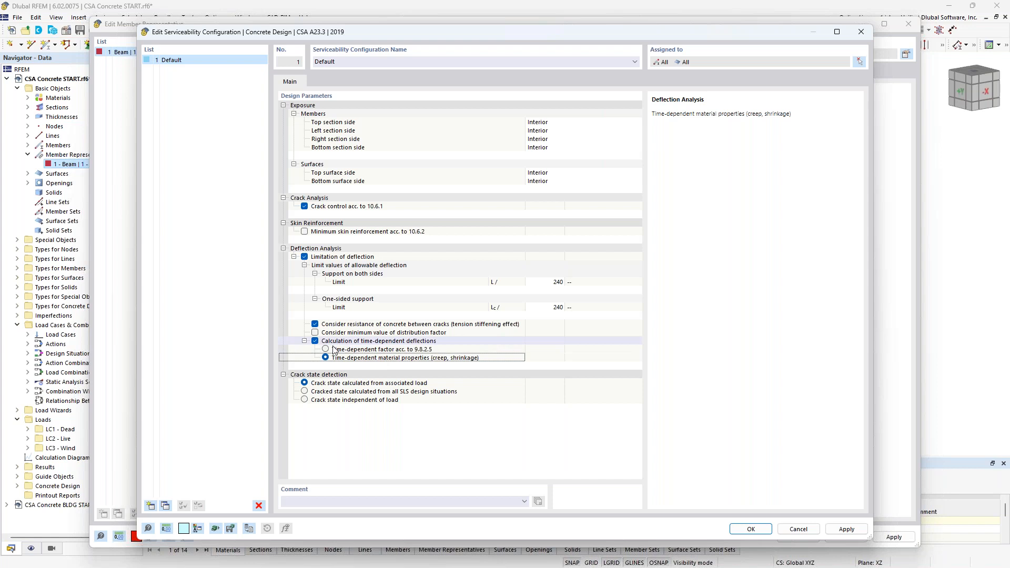
click(326, 349)
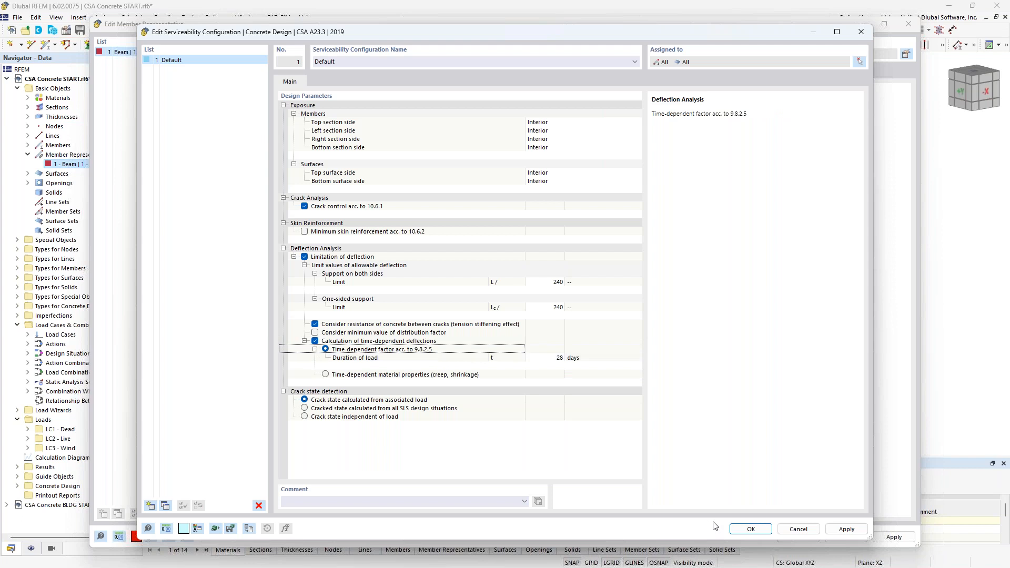
click(739, 530)
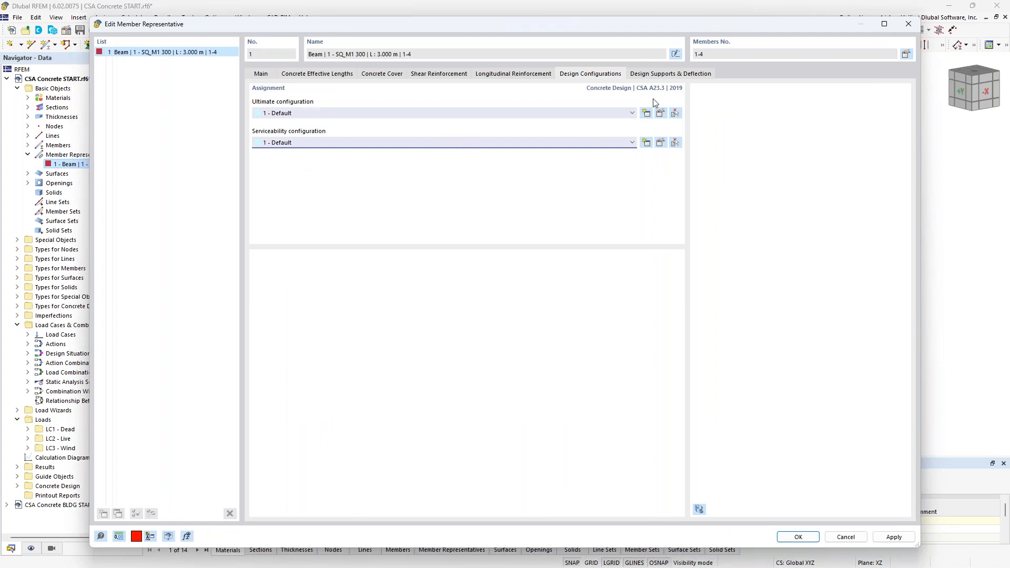
click(658, 75)
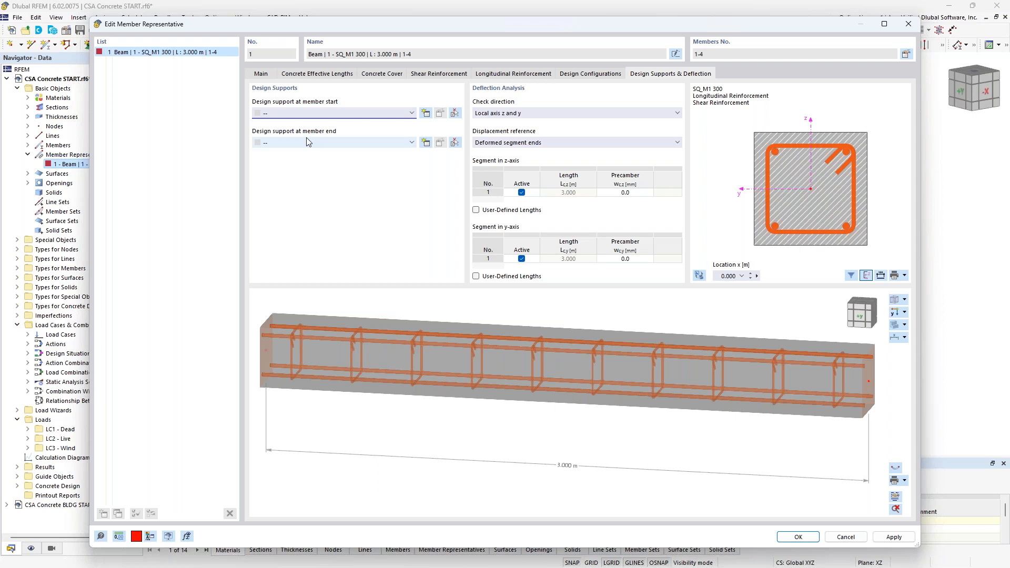
click(425, 114)
click(382, 105)
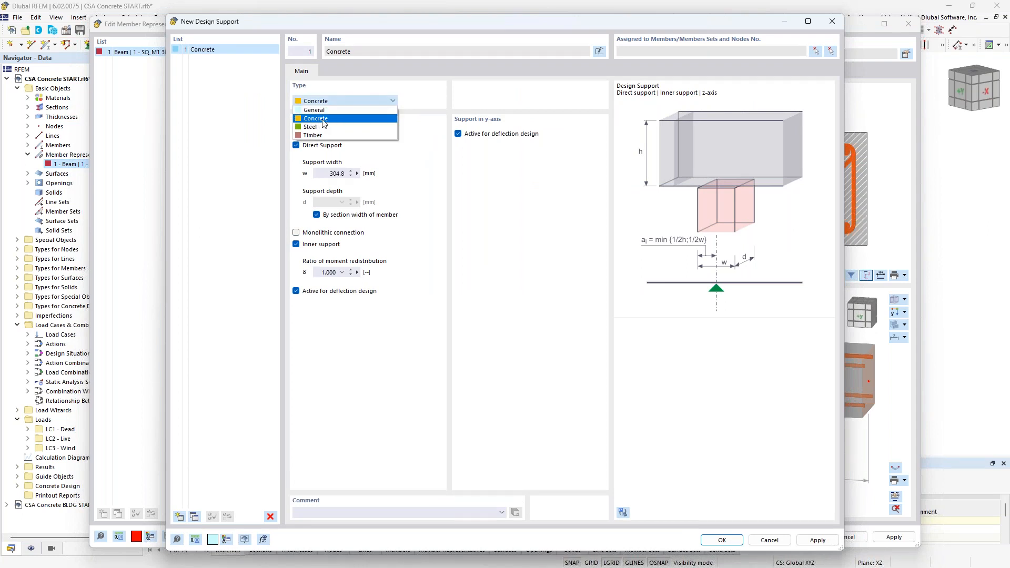
click(324, 118)
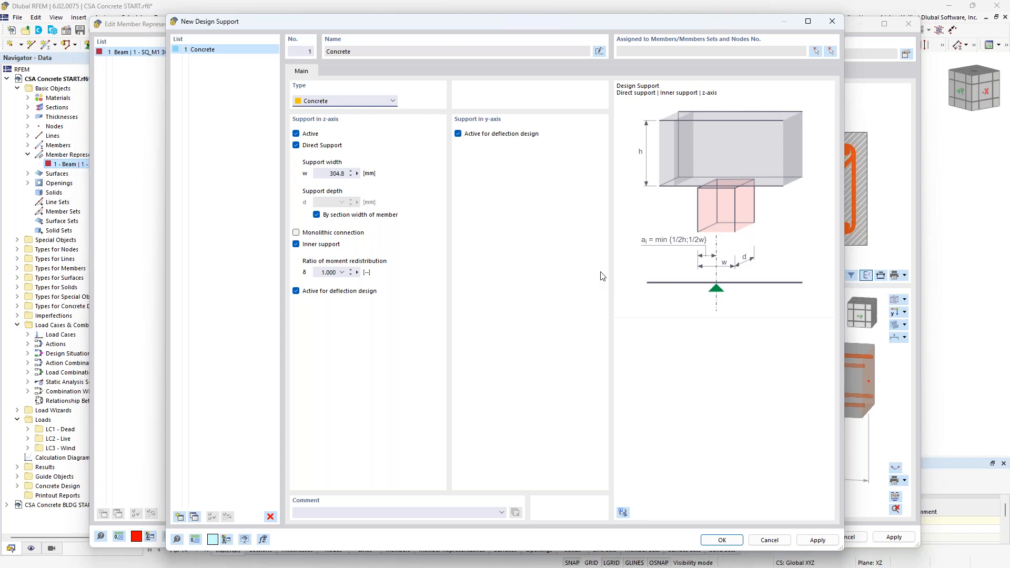
click(769, 540)
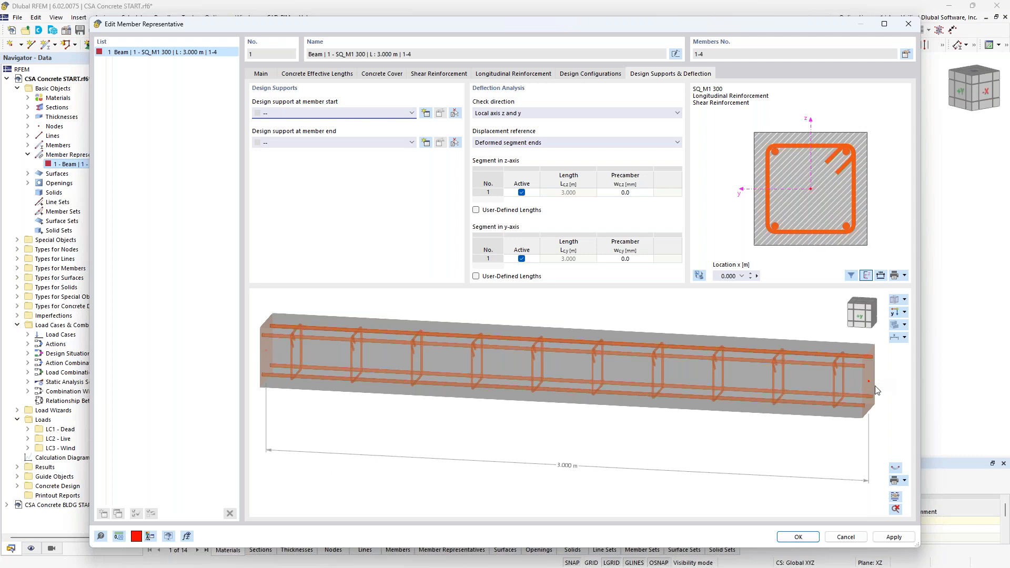
Step: Close the member representative and display the concrete design types in transparent mode to inspect the column's reinforcement
click(813, 537)
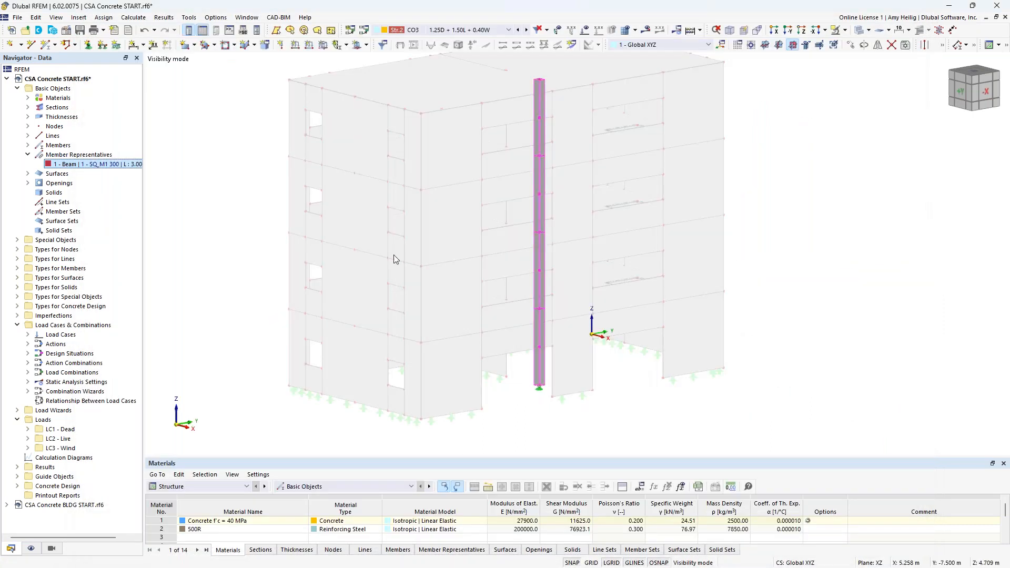
click(31, 548)
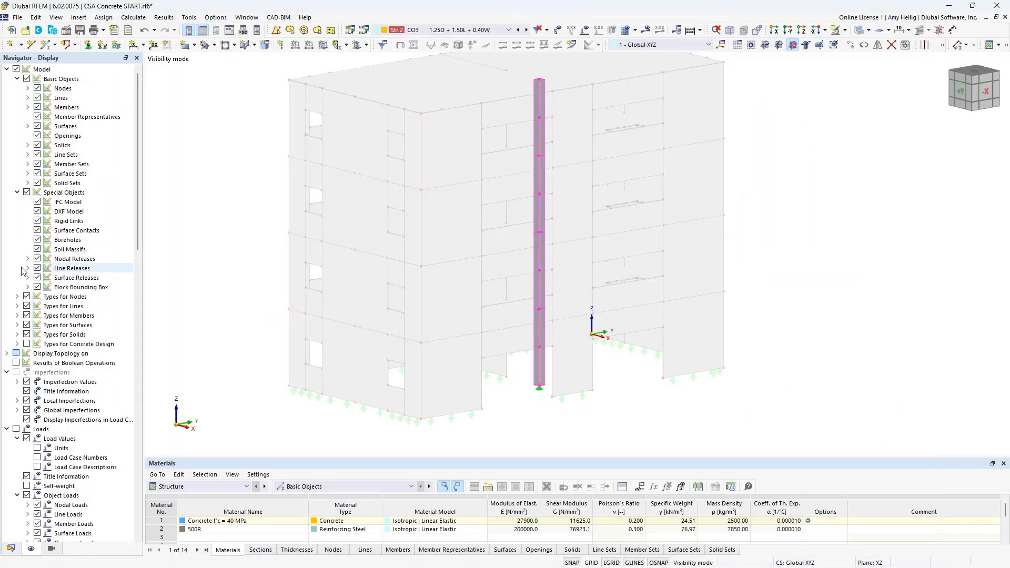
click(27, 344)
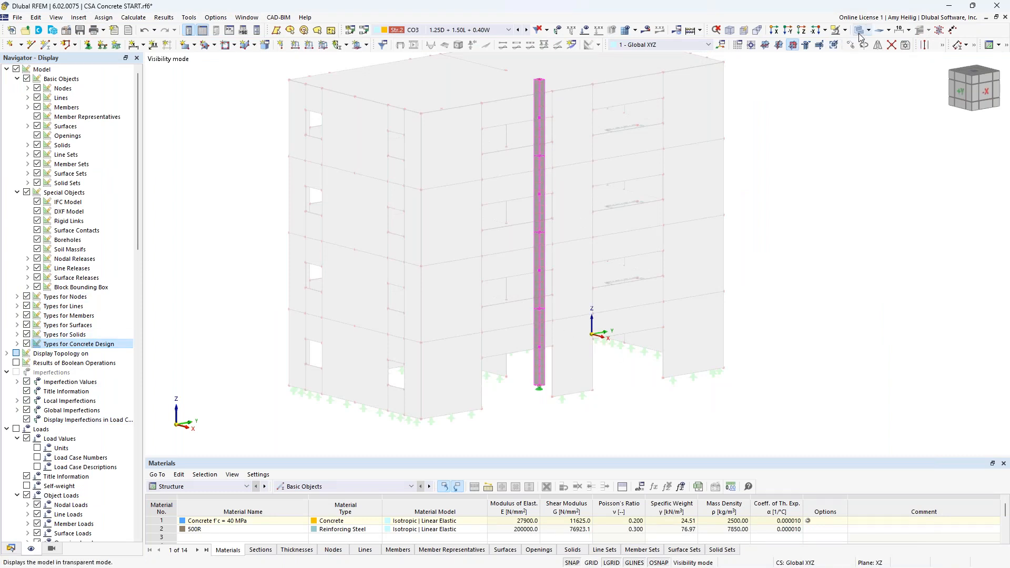
click(847, 44)
scroll(545, 385, up, 2)
scroll(545, 386, up, 6)
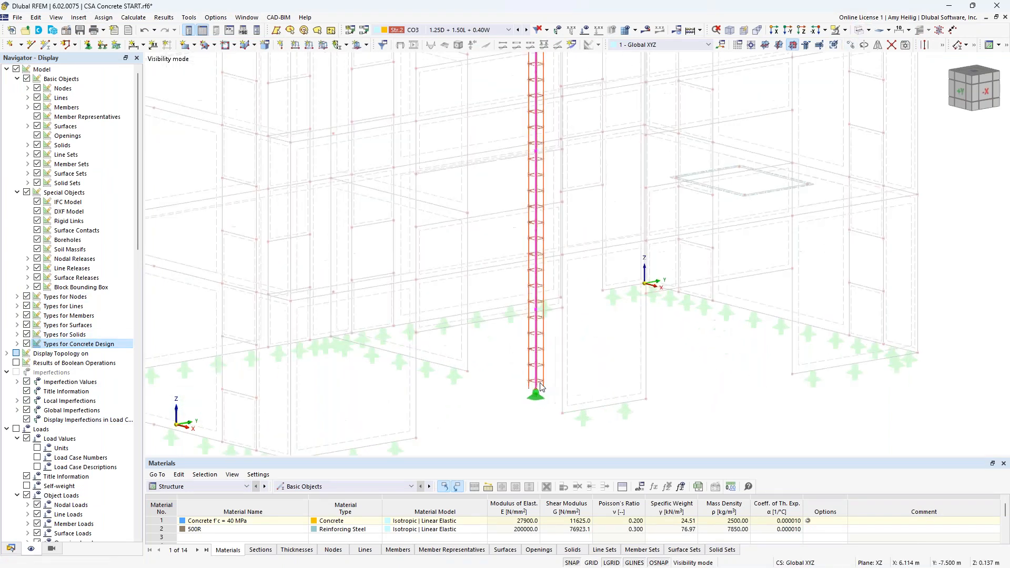
scroll(544, 289, down, 8)
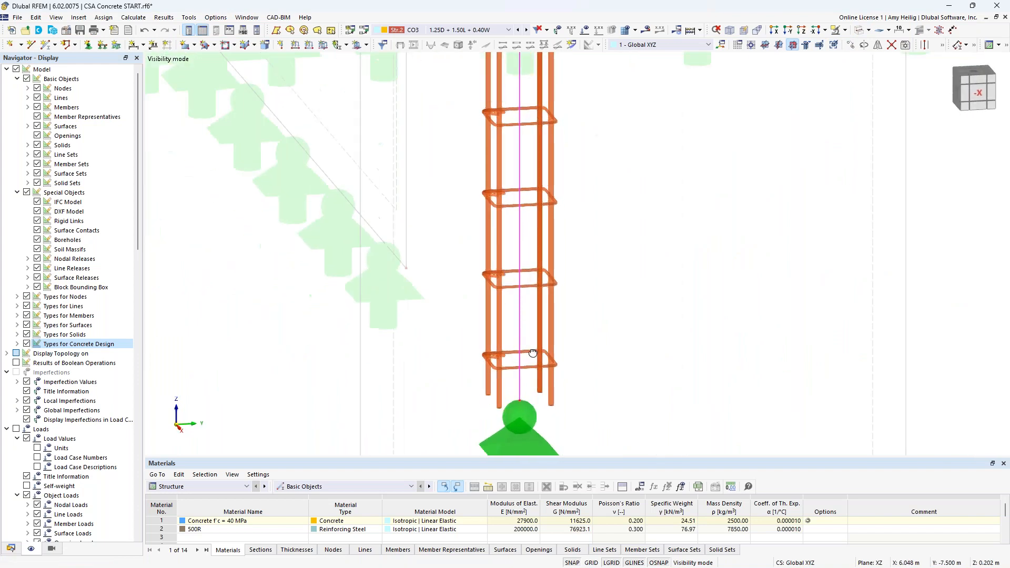
scroll(544, 286, down, 2)
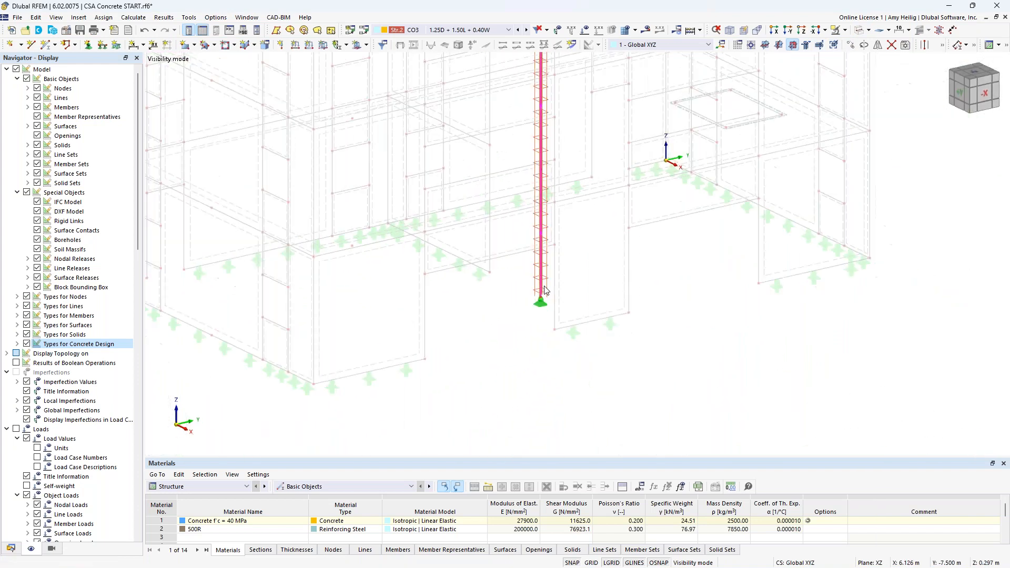
scroll(588, 194, up, 1)
scroll(603, 288, down, 3)
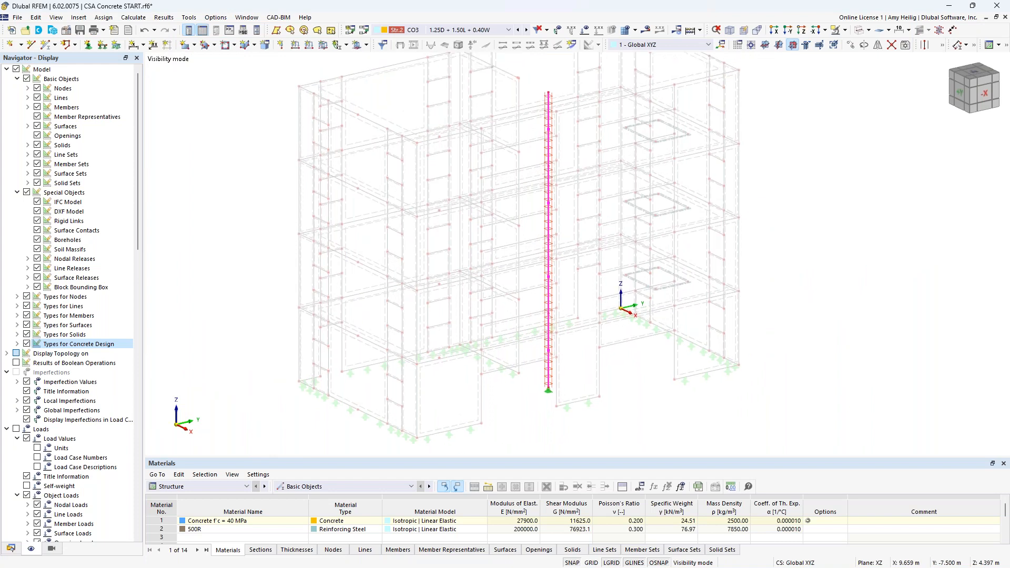
Step: Select the first-floor slab and isolate it in the view
click(609, 370)
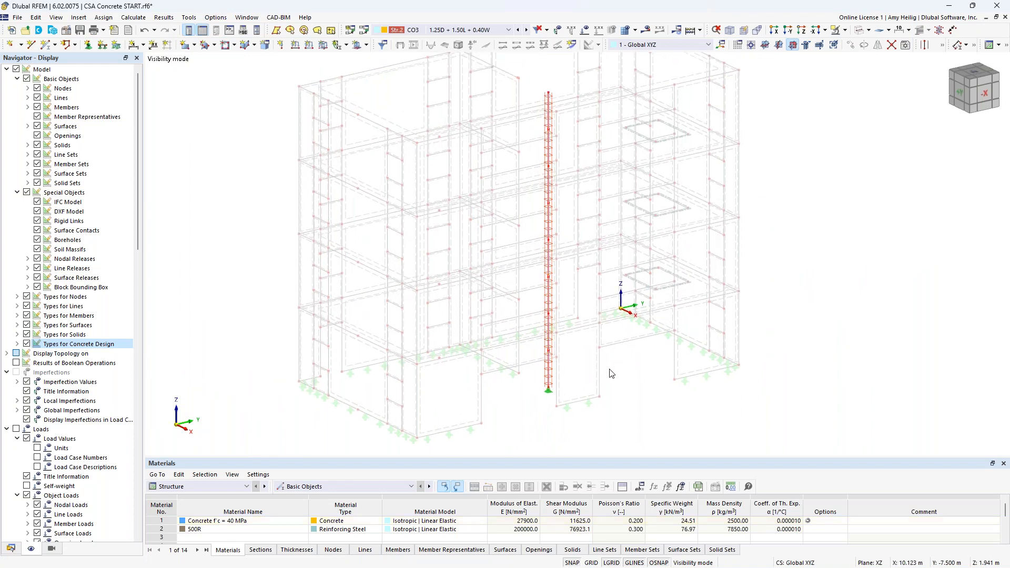
click(847, 44)
click(889, 97)
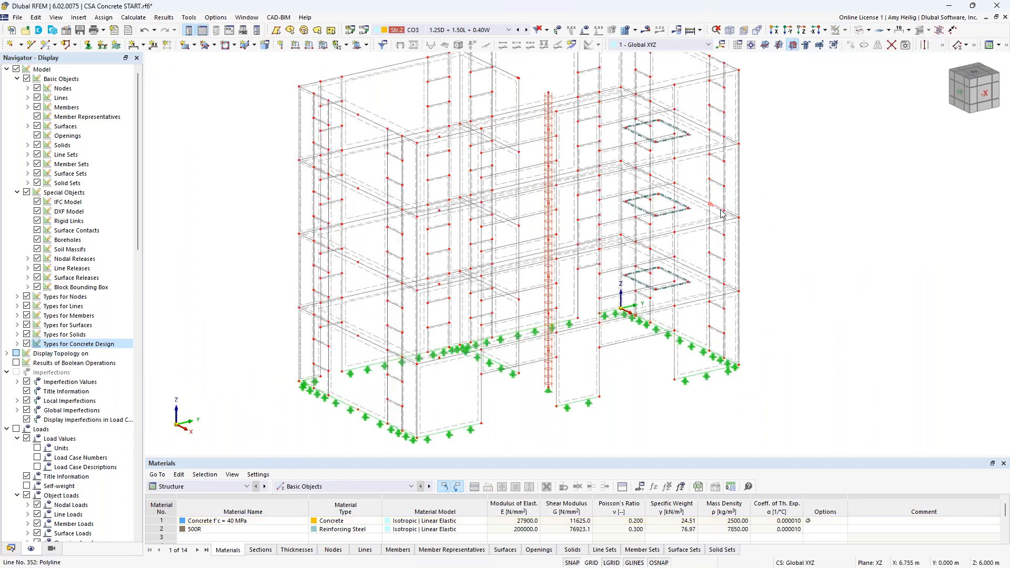
click(858, 31)
click(856, 31)
click(617, 284)
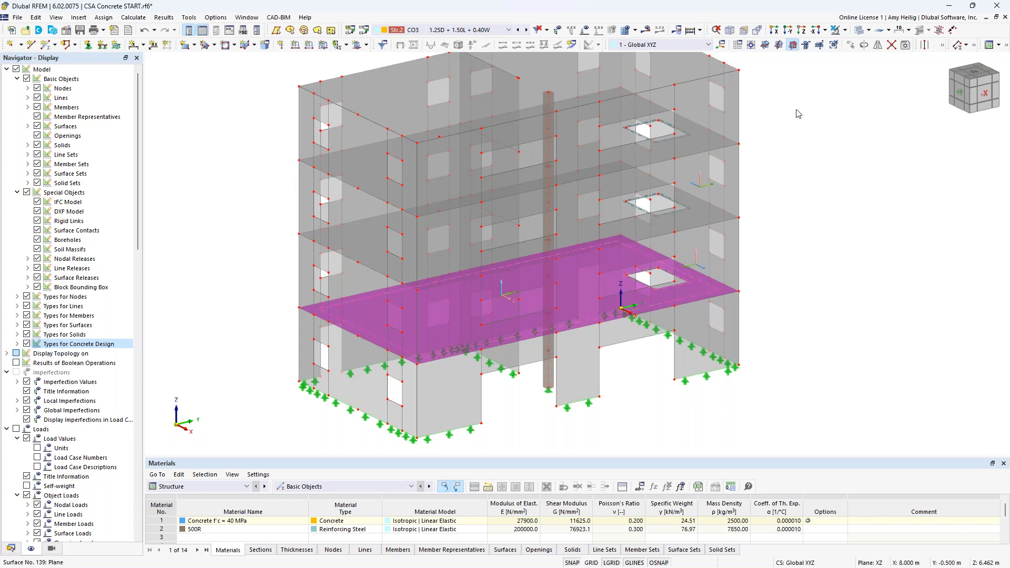
click(844, 30)
click(894, 45)
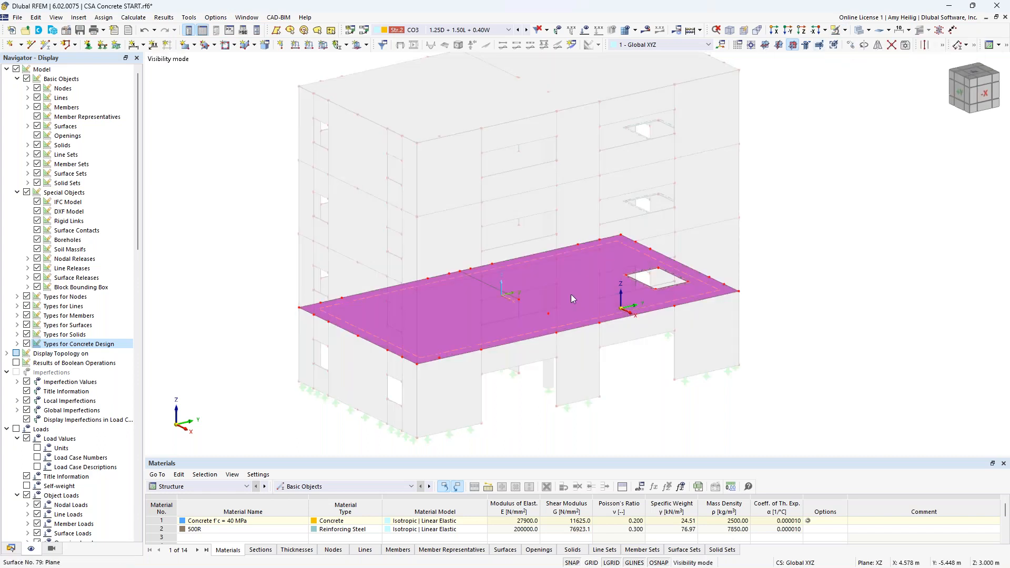
Step: Open the slab's properties and set its top and bottom concrete cover to 40 mm
double_click(642, 259)
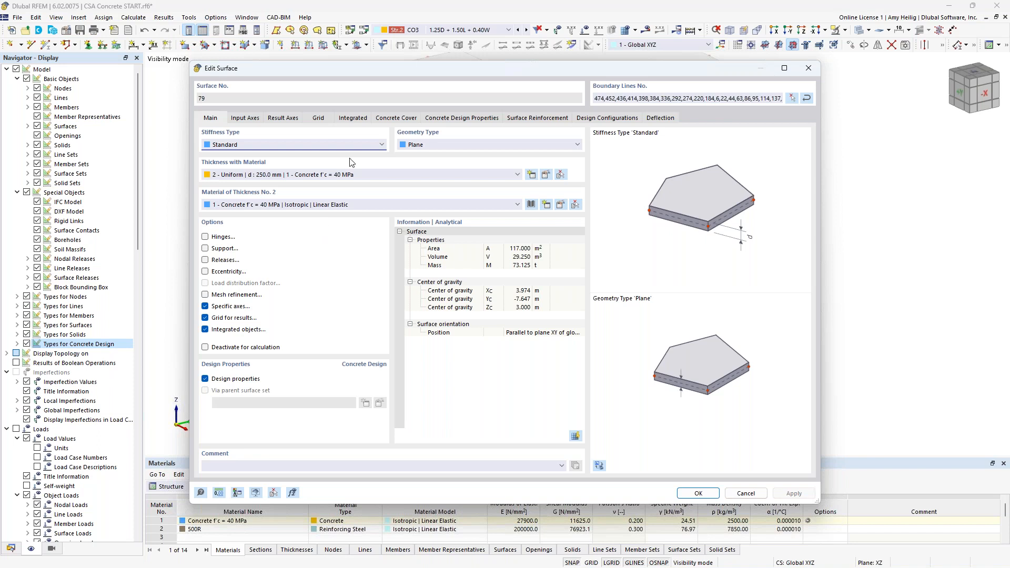
click(409, 119)
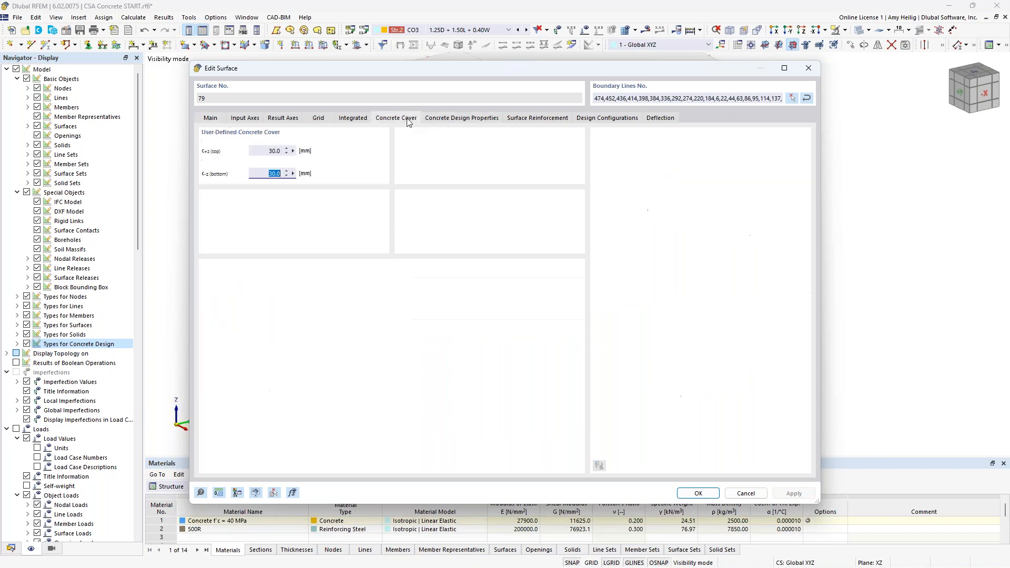
click(266, 150)
text(40)
key(Tab)
text(40)
key(Tab)
Step: Create an On Surface rebar surface reinforcement for the slab with 15M bars at 0.15 m spacing
click(461, 119)
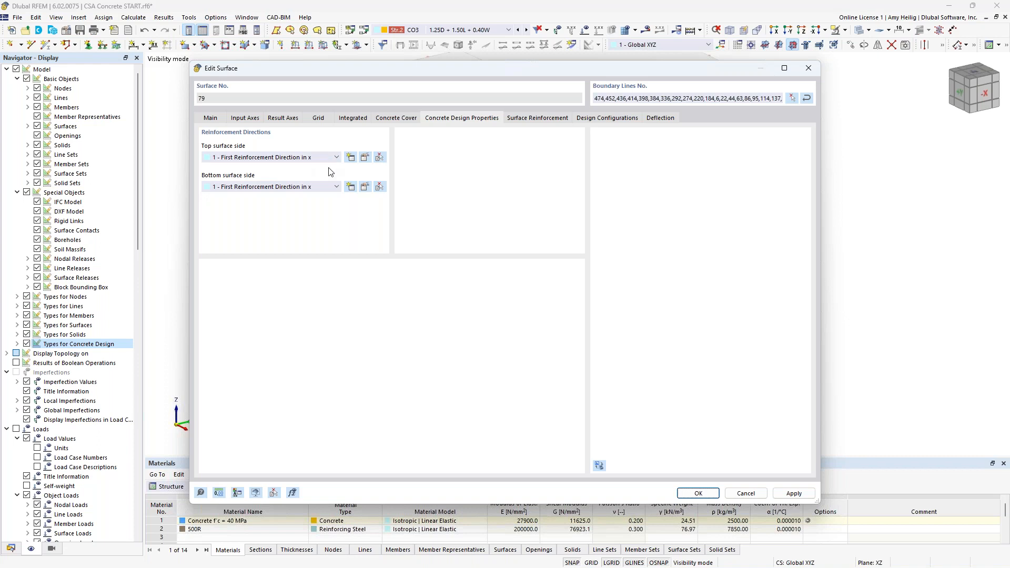
click(529, 121)
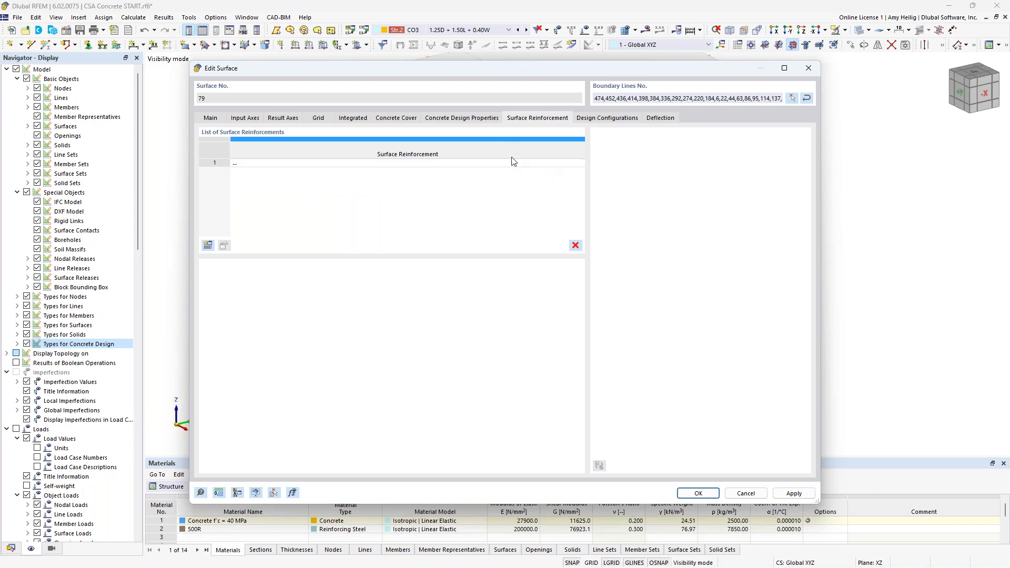
click(208, 246)
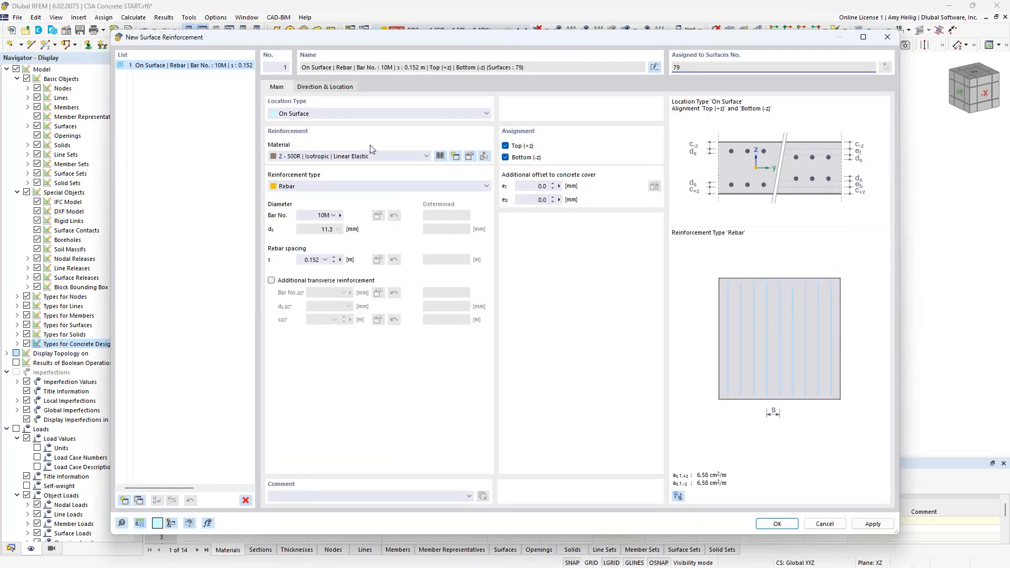
click(359, 112)
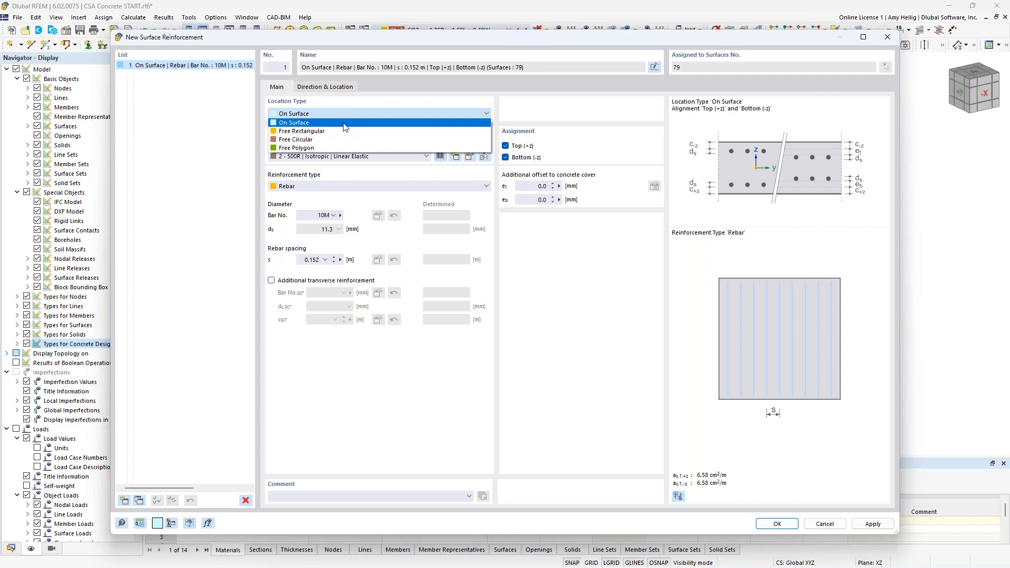
click(345, 123)
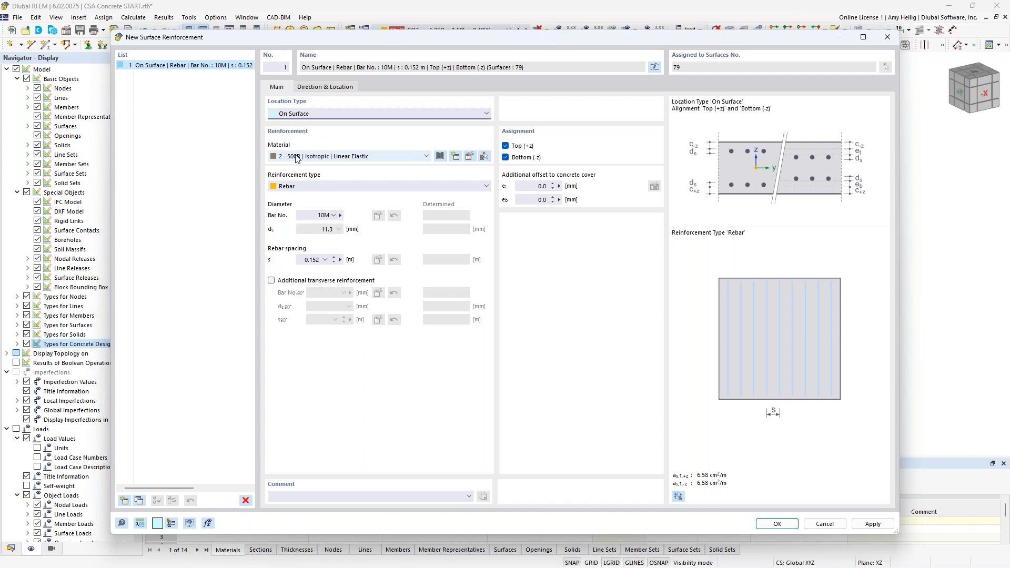
click(300, 188)
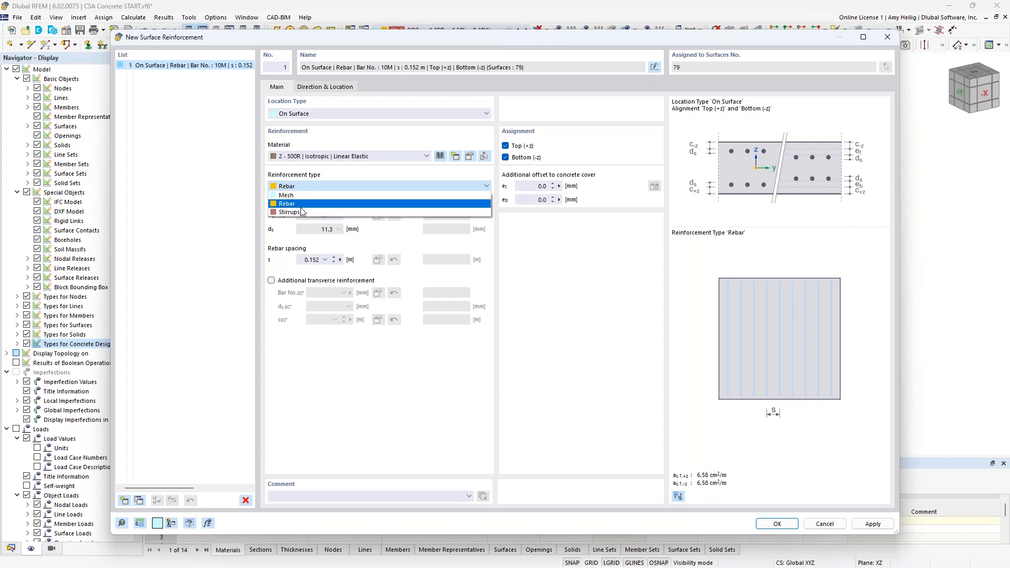
click(310, 204)
click(333, 217)
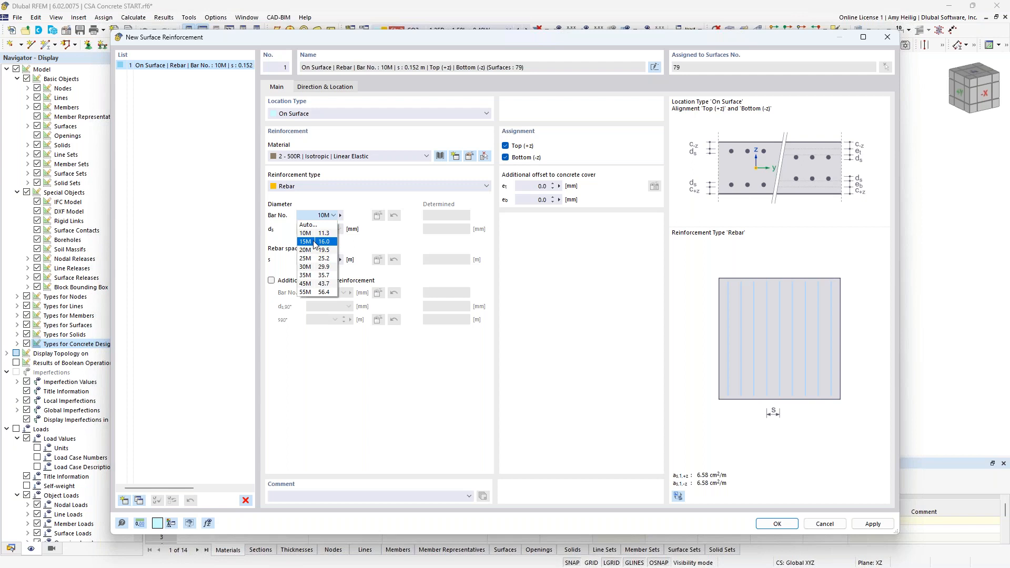
click(314, 241)
click(305, 259)
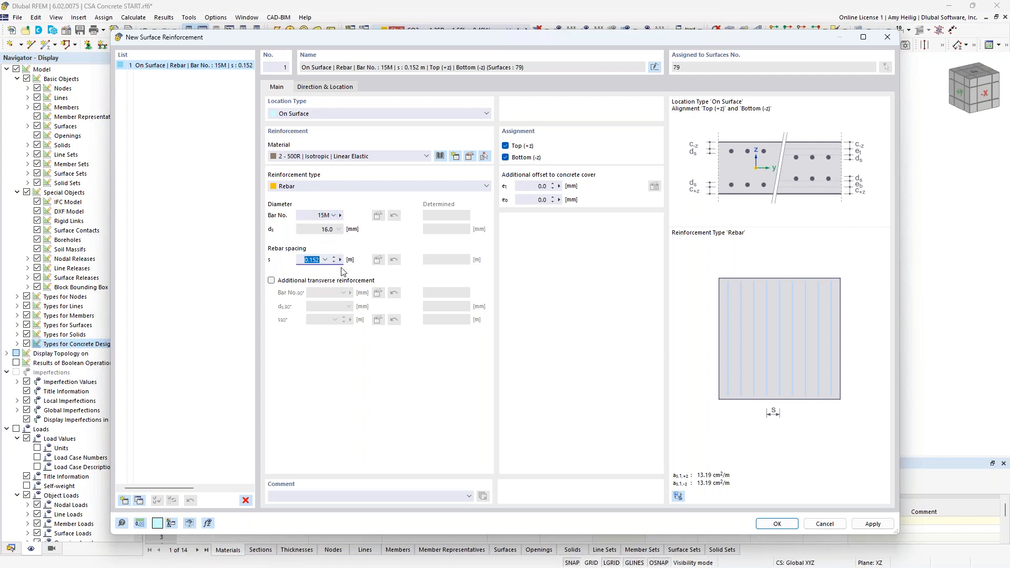
text(0.15)
Step: Add 15M additional transverse reinforcement spaced at 0.15 m
click(272, 282)
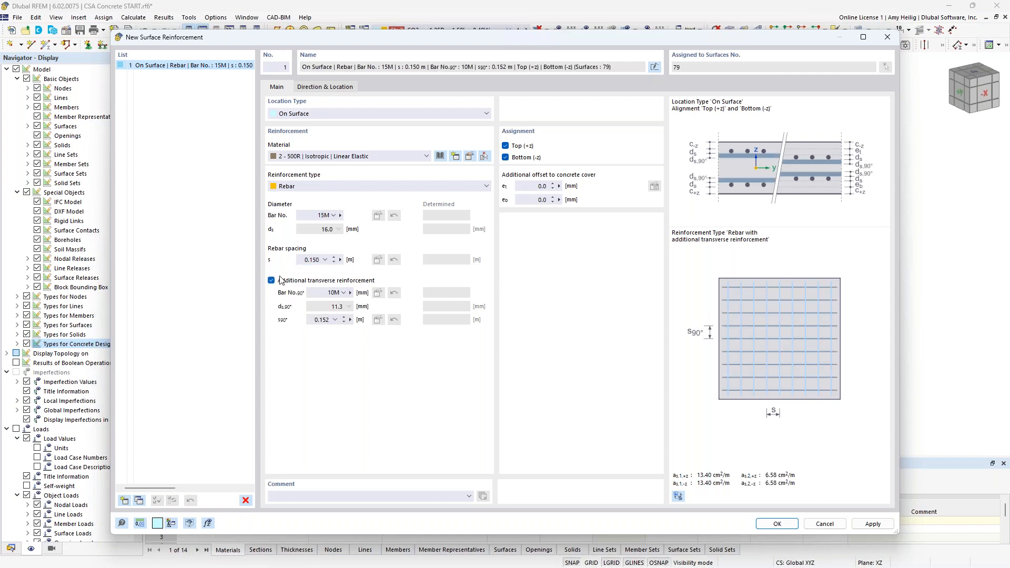
click(341, 293)
click(331, 319)
click(312, 318)
text(0.15)
Step: Create a second, Free Rectangular rebar surface reinforcement with 15M bars at 0.15 m spacing
click(125, 502)
click(316, 115)
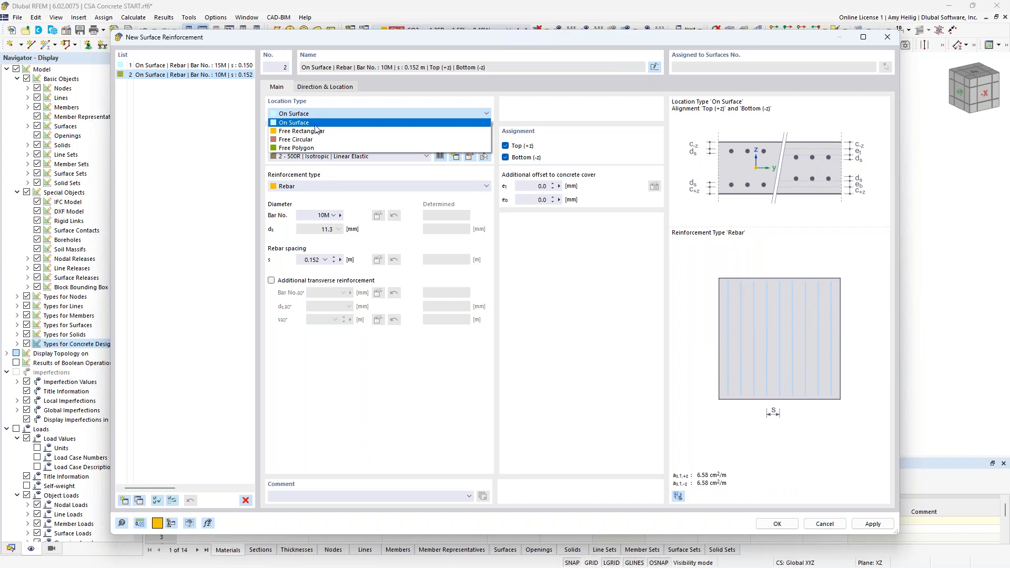
click(315, 132)
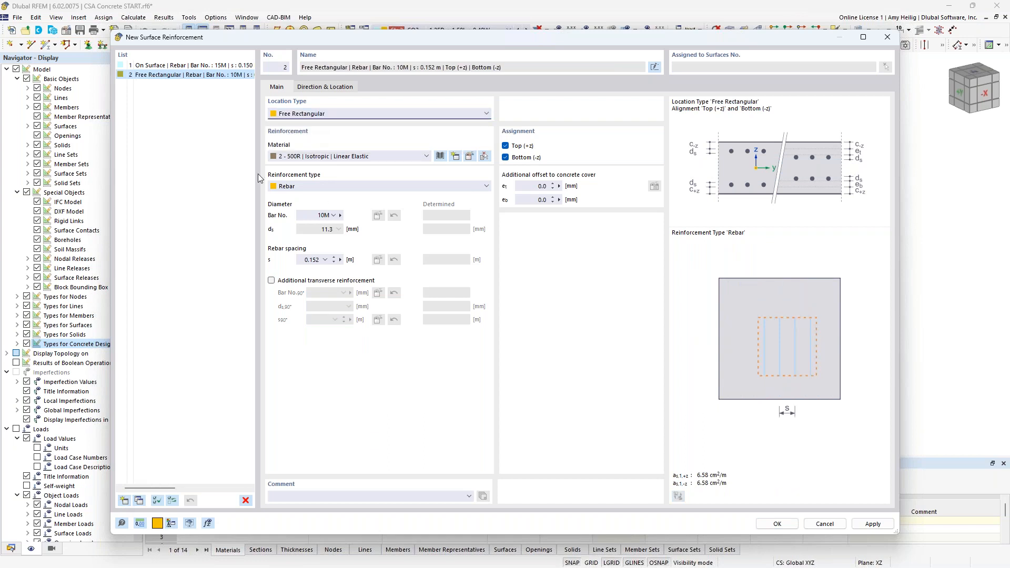
click(333, 216)
click(323, 242)
click(308, 259)
text(0.15)
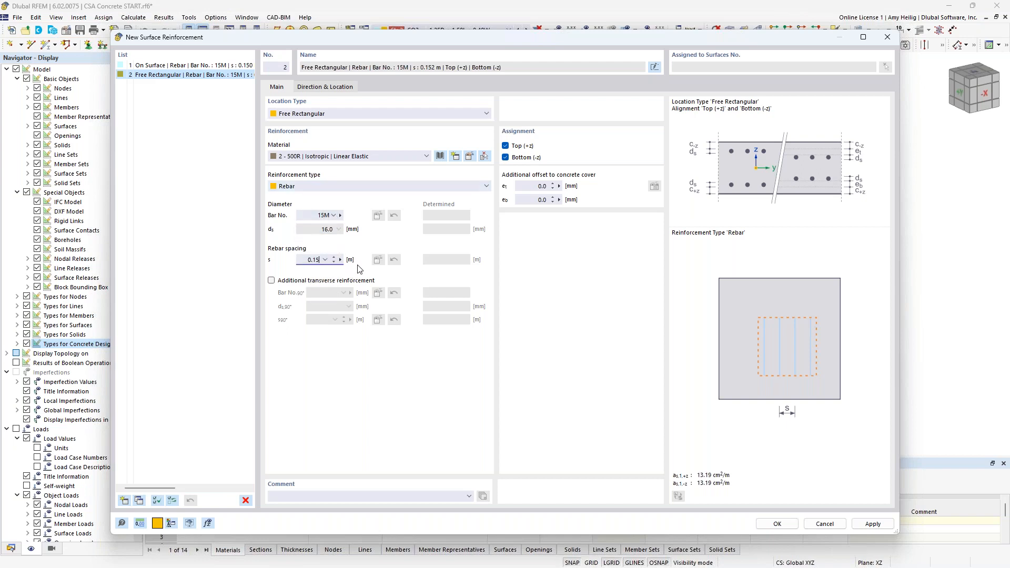
Step: Add 15M transverse reinforcement at 0.15 m spacing to the free rectangular reinforcement
click(272, 281)
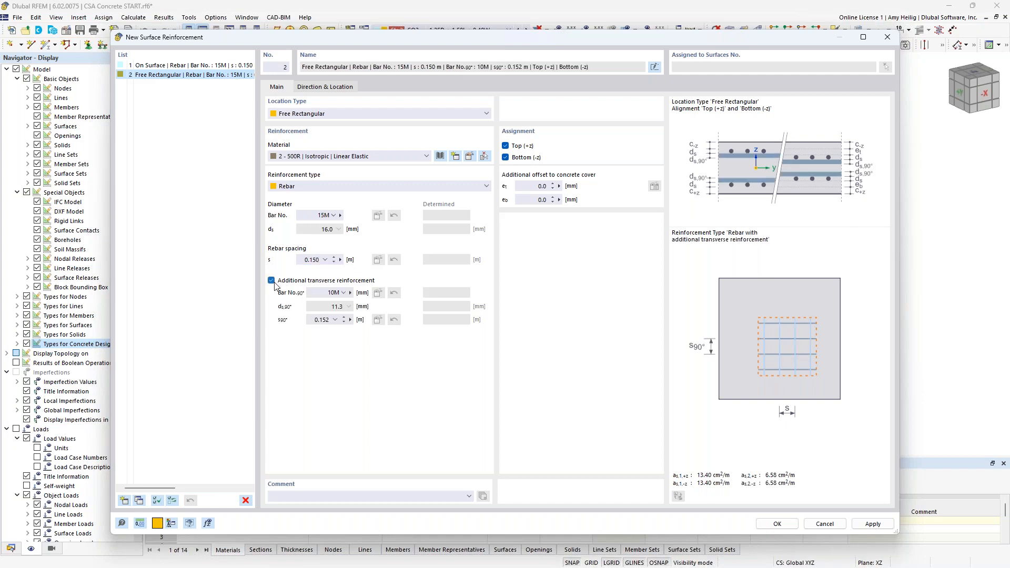
click(328, 295)
click(315, 319)
click(347, 321)
text(0.15)
Step: Set the additional offsets to concrete cover to 20 mm for top and bottom
click(541, 186)
text(20)
key(Tab)
text(20)
key(Tab)
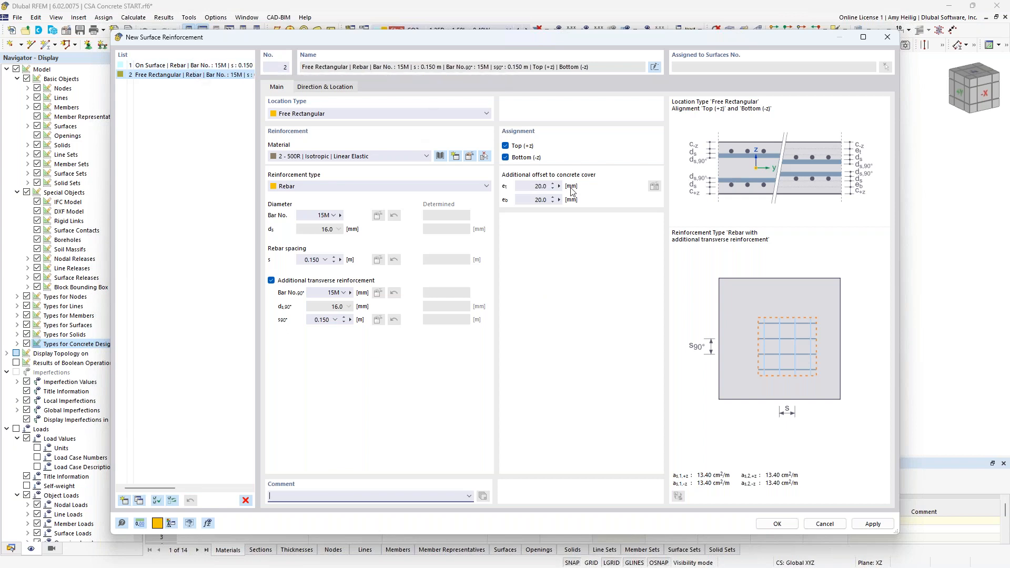
Step: Locate the free rectangular reinforcement by picking its two corner points on the slab in the model
click(320, 87)
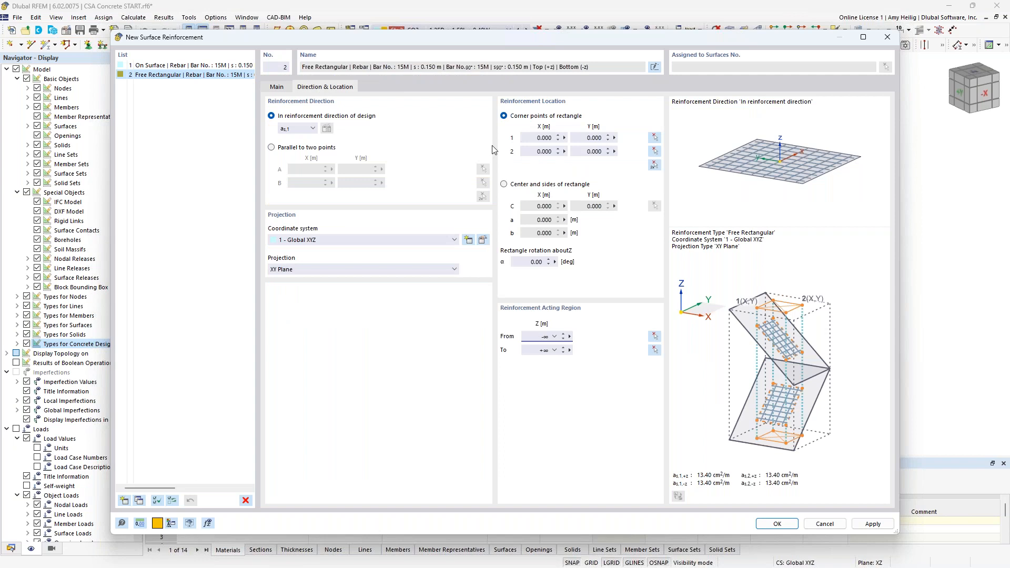
click(655, 166)
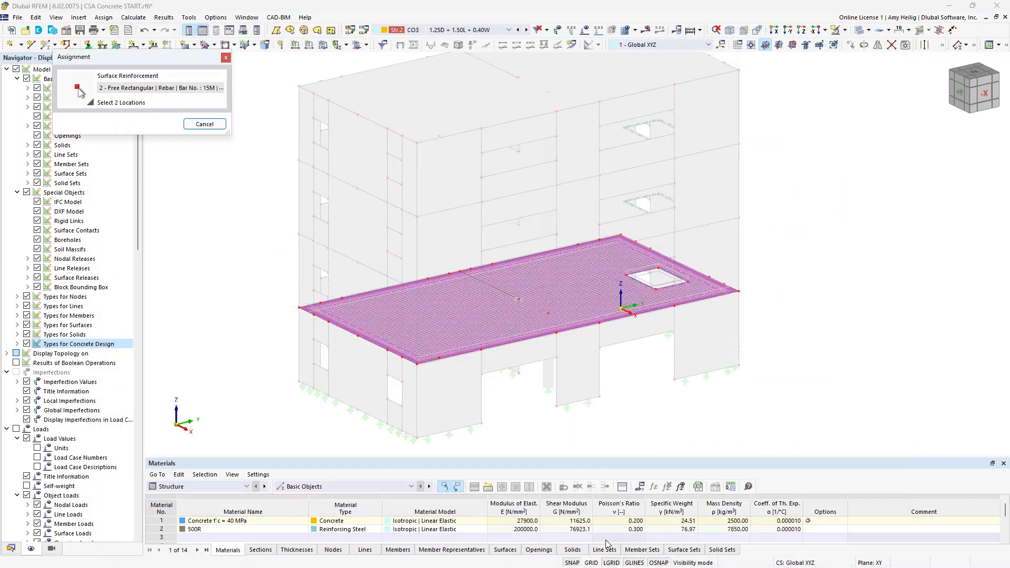
click(590, 562)
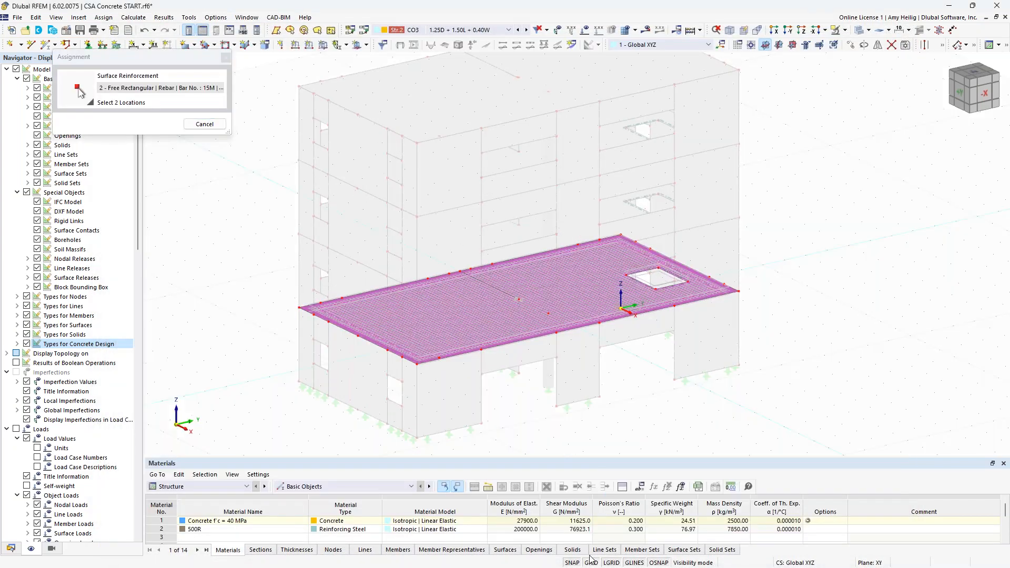
click(751, 45)
click(429, 373)
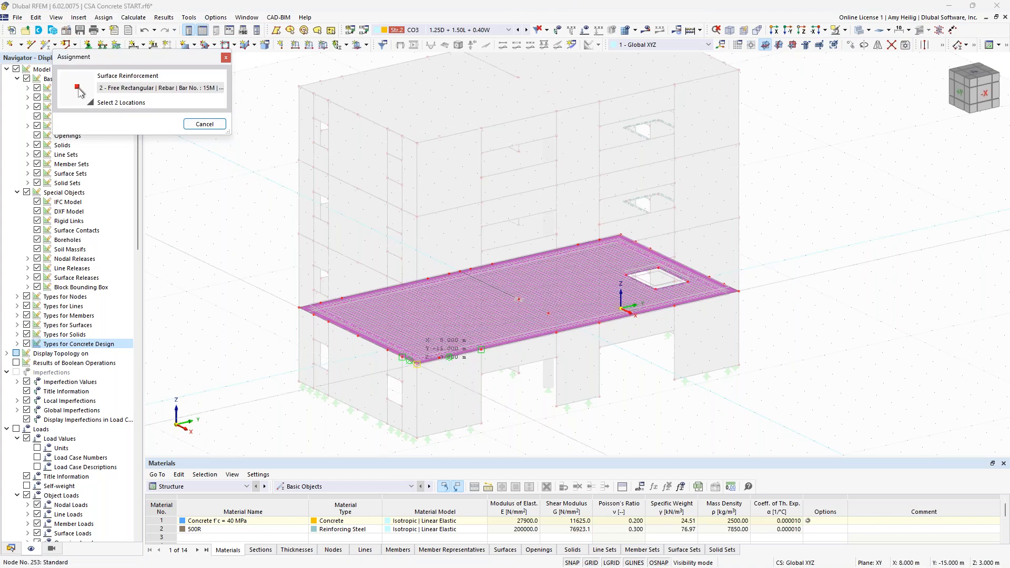
scroll(513, 289, up, 3)
scroll(518, 288, up, 2)
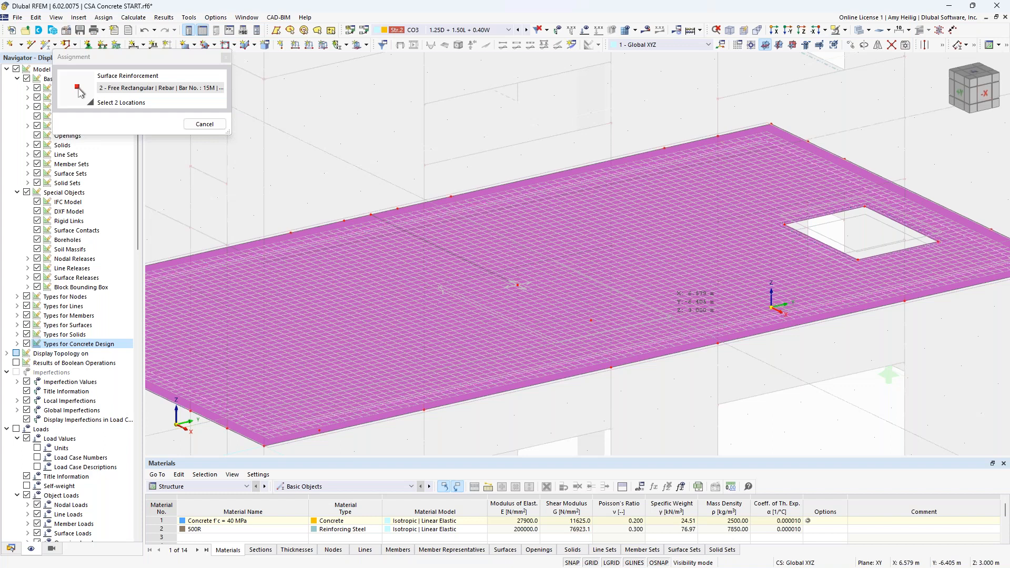
click(517, 285)
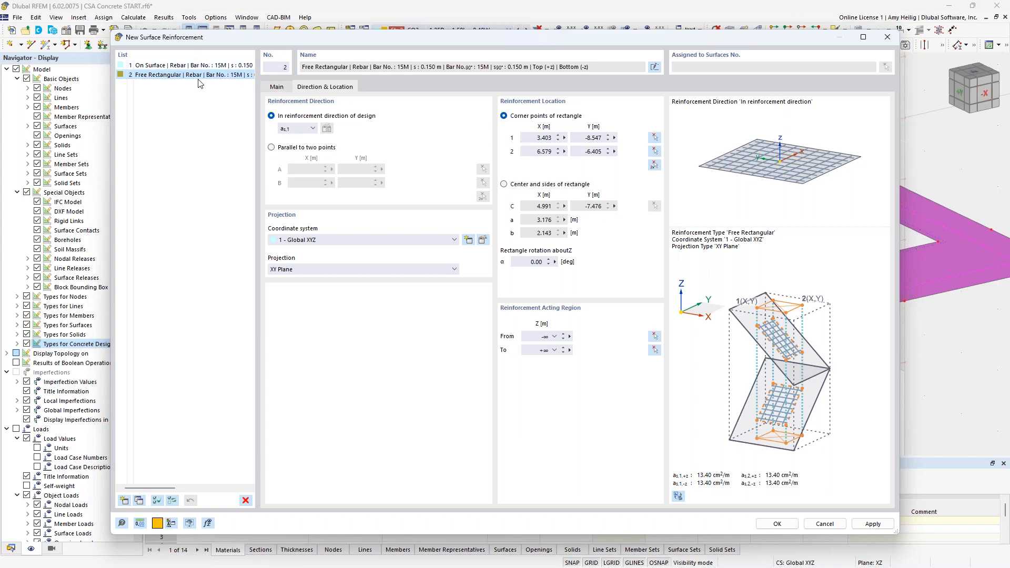
Step: Try the Auto option for the main bar size, then restore 15M bars
click(274, 87)
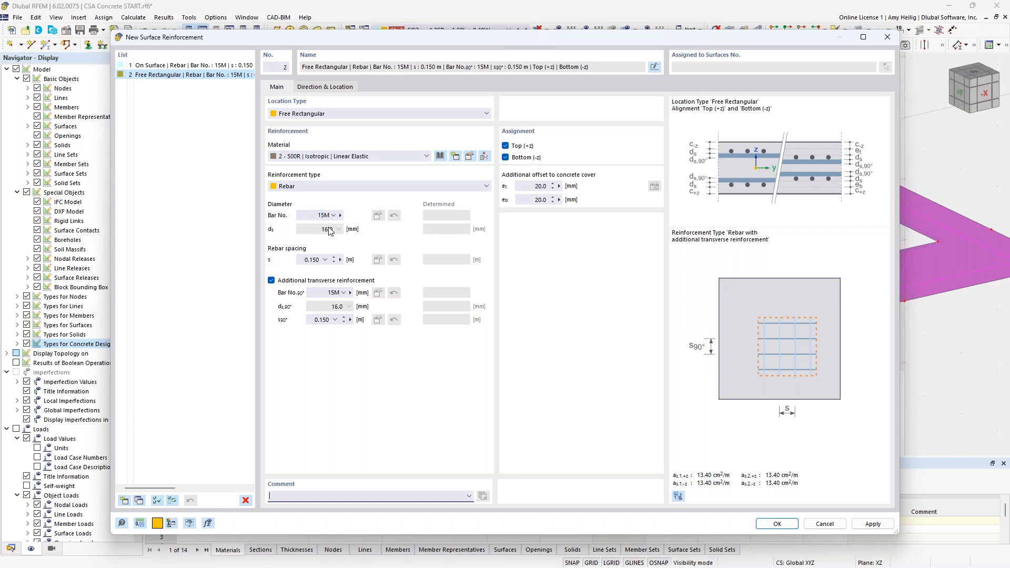
click(331, 216)
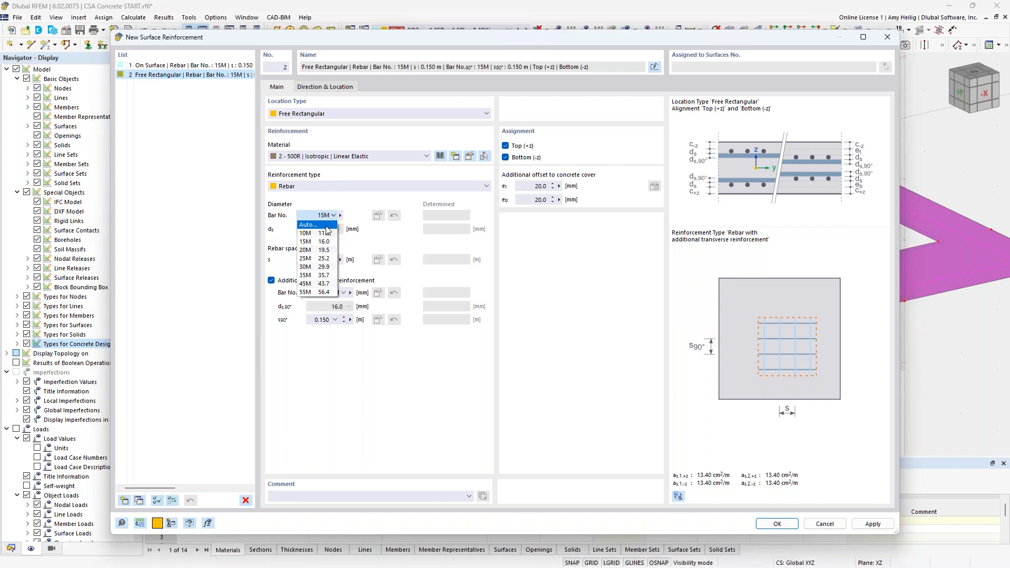
click(327, 228)
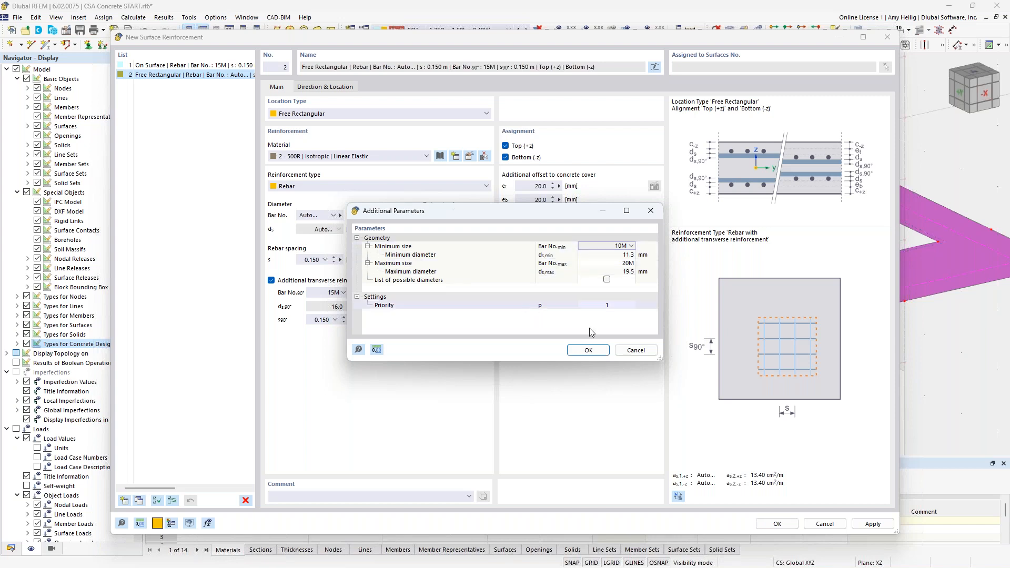
click(635, 350)
click(333, 215)
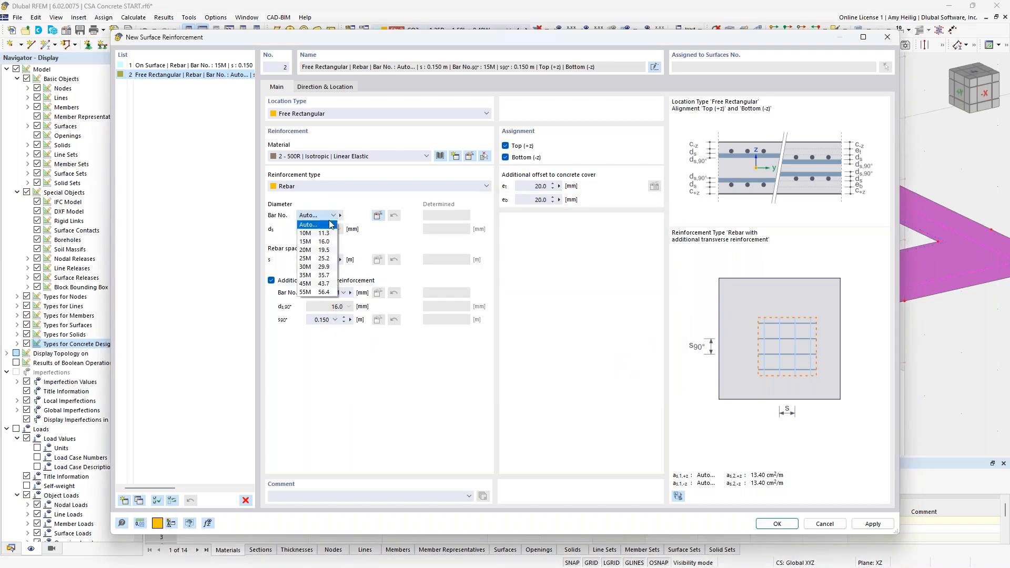
click(311, 236)
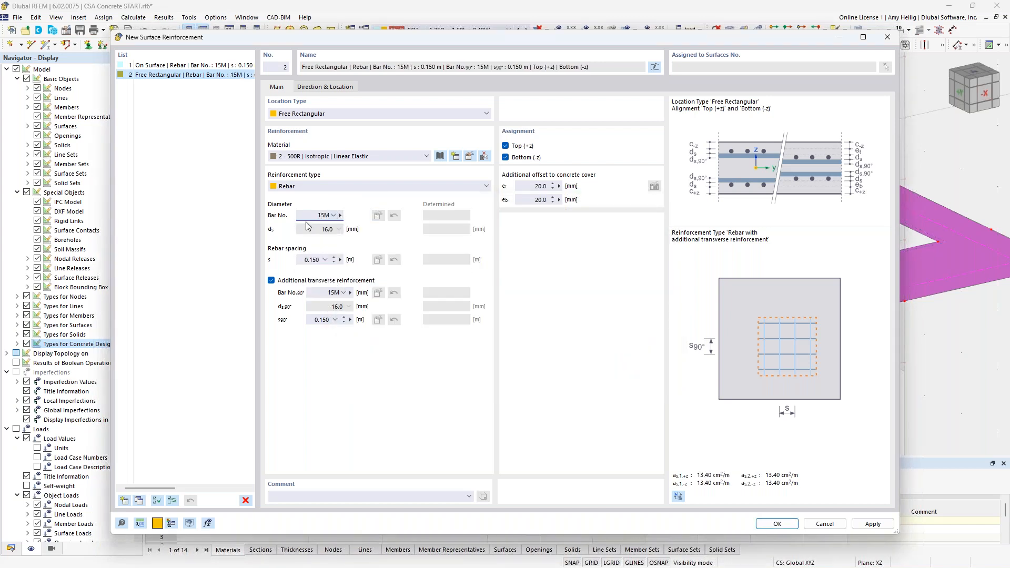
Step: Set the main rebar spacing of the free rectangular reinforcement to Auto
click(324, 259)
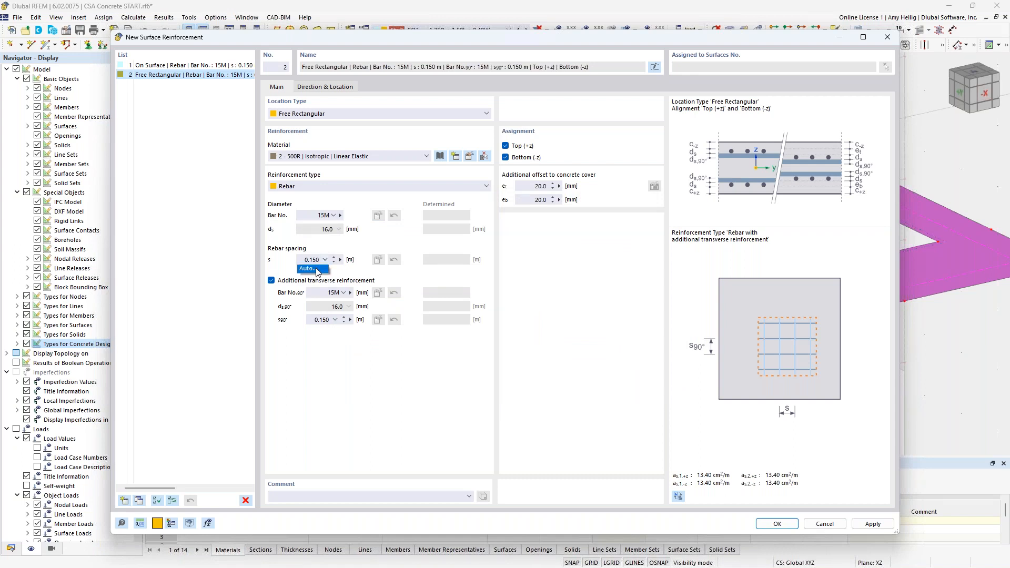
click(317, 269)
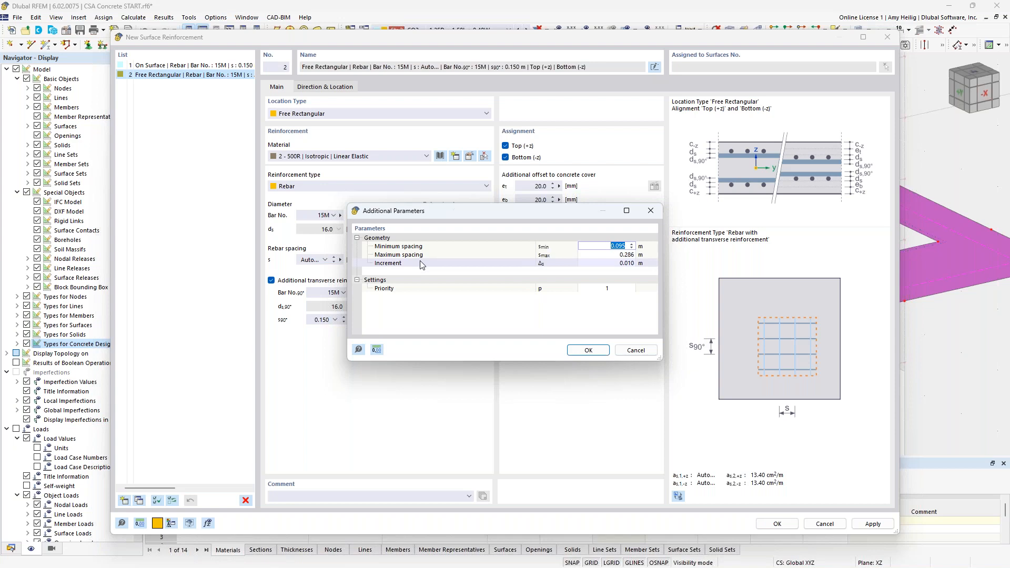
click(635, 351)
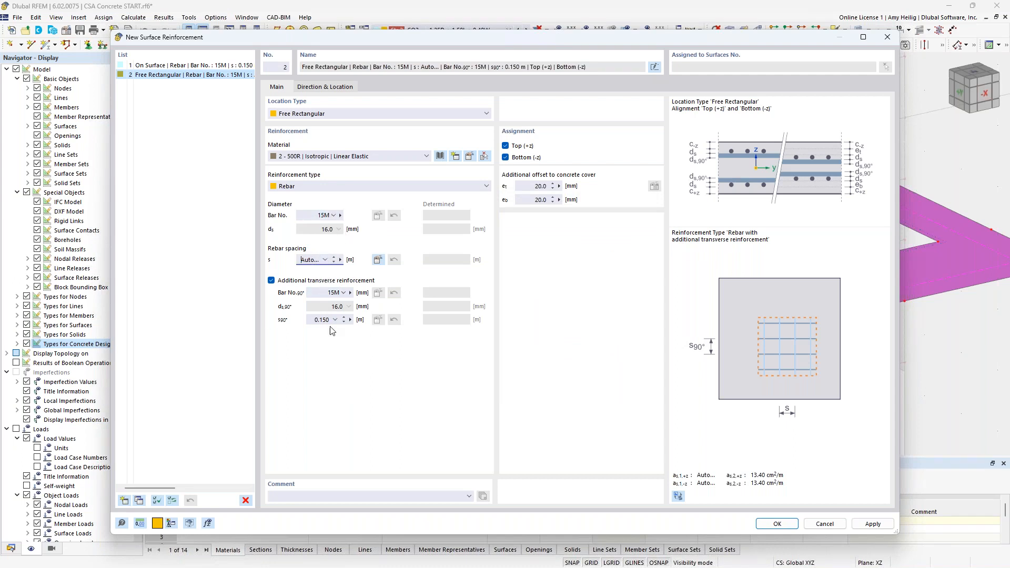
click(330, 294)
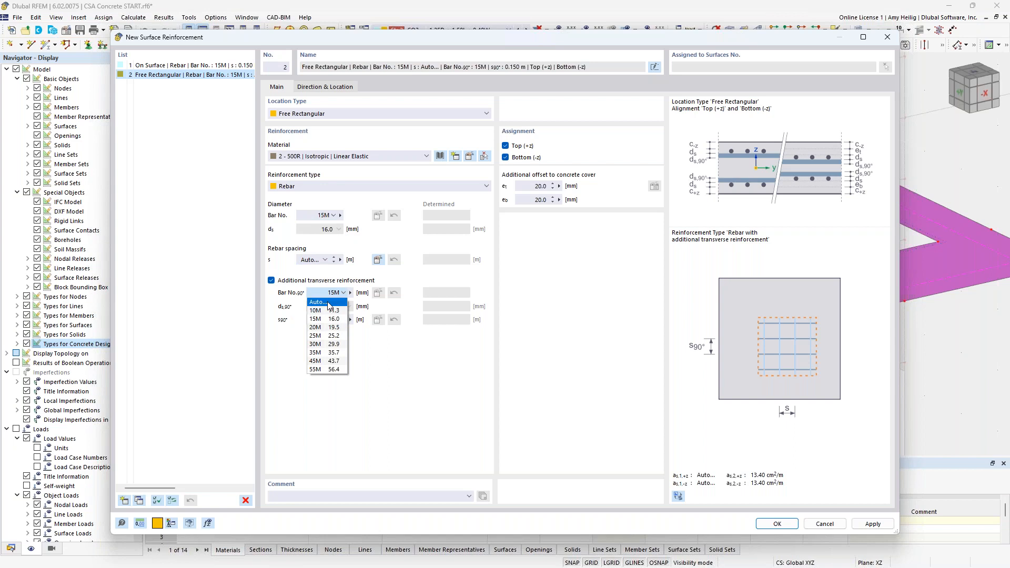
click(407, 370)
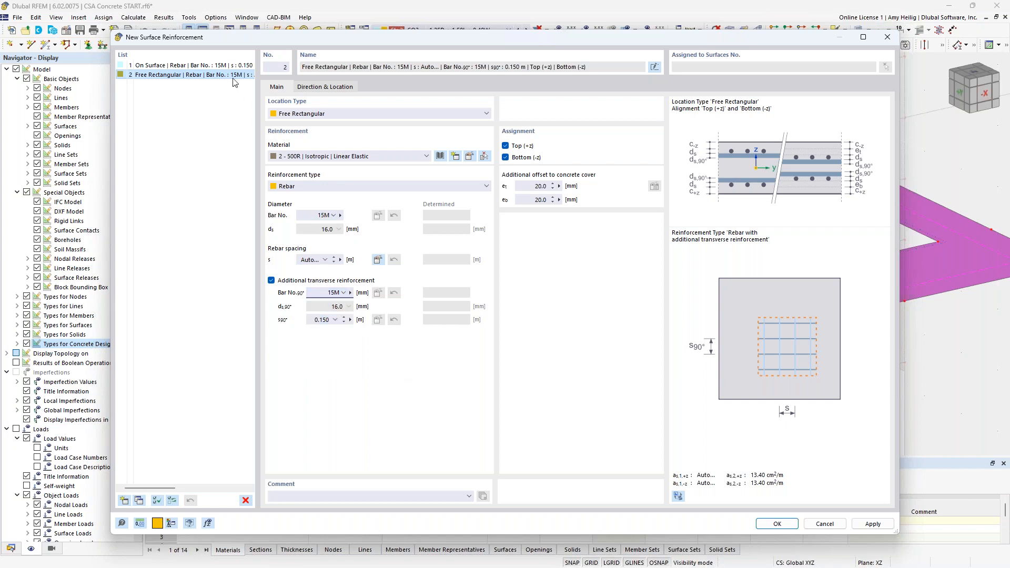
Step: Delete the free rectangular surface reinforcement and close the reinforcement dialog
click(245, 500)
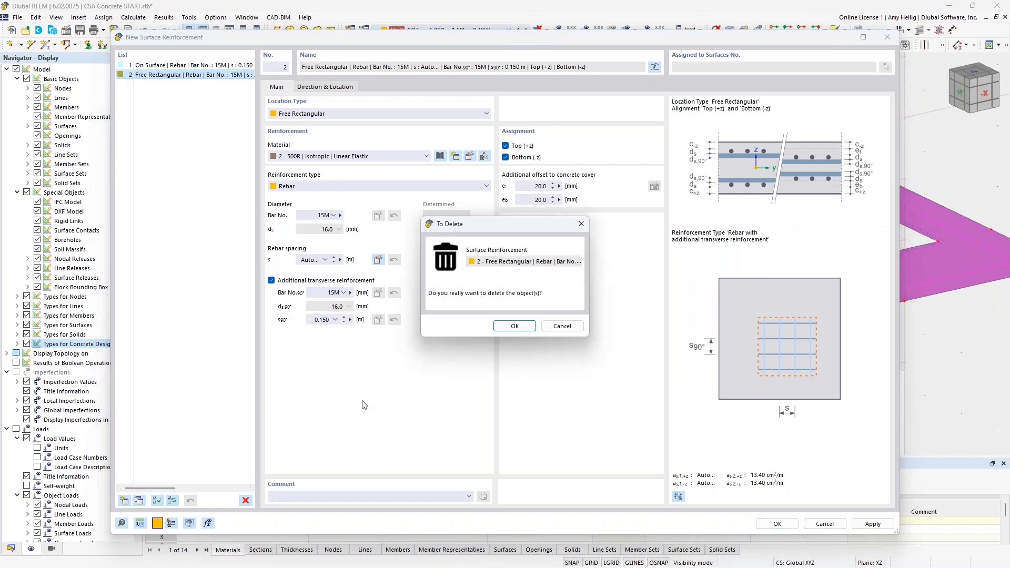
click(507, 326)
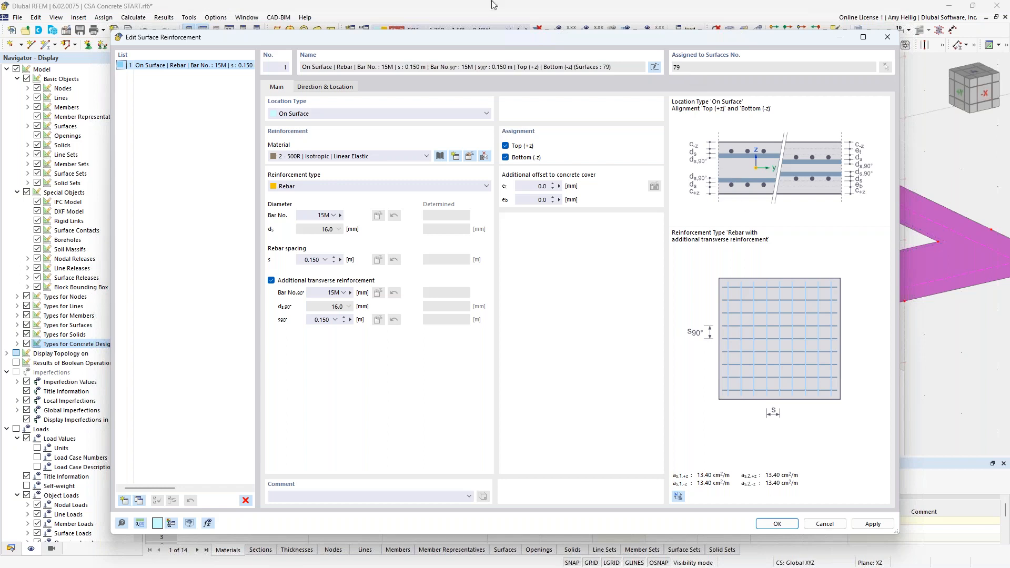
click(778, 524)
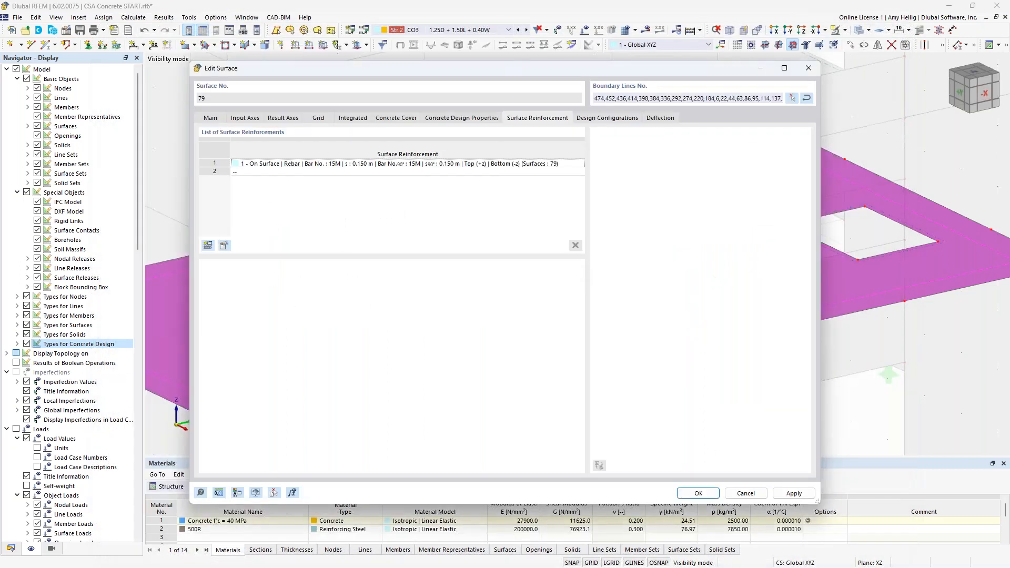
Step: Review the slab's assigned ultimate and serviceability design configurations without changing them
click(604, 119)
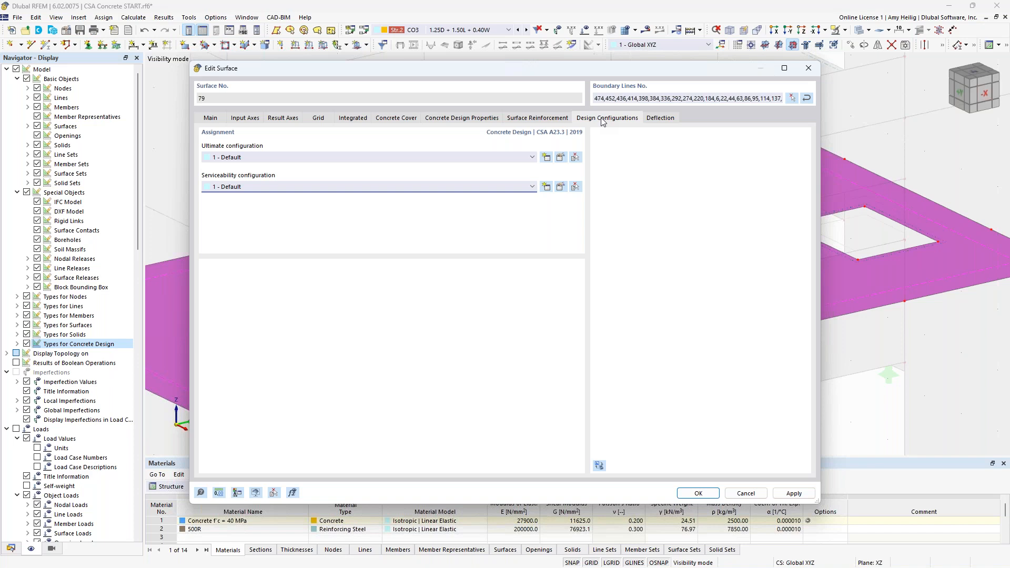
click(560, 157)
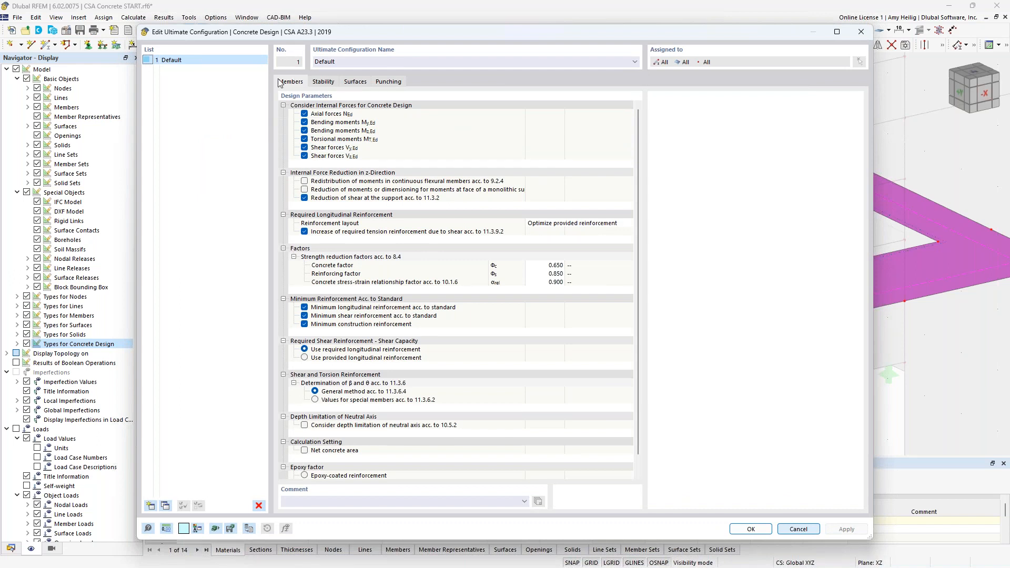
click(353, 83)
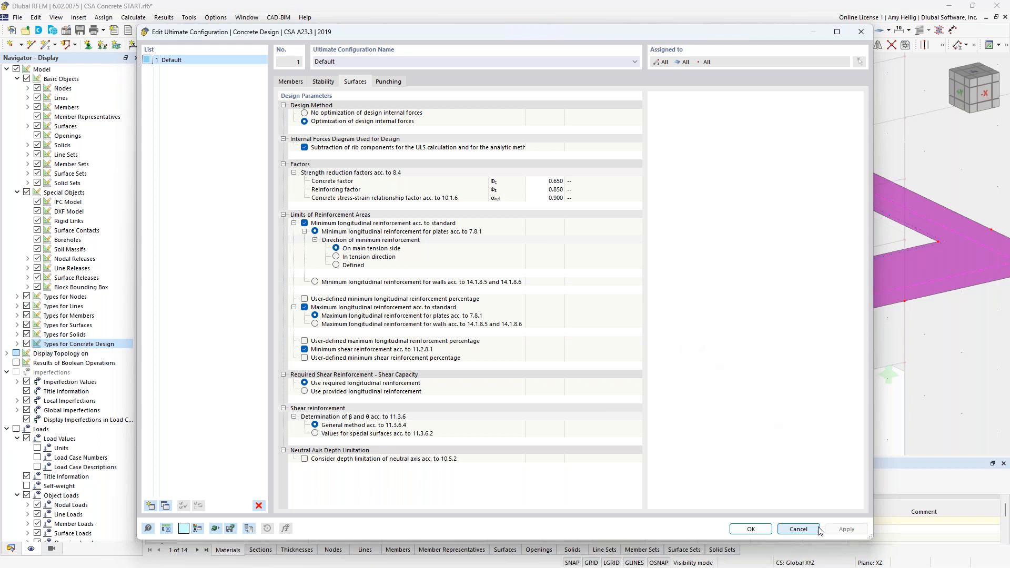
click(800, 529)
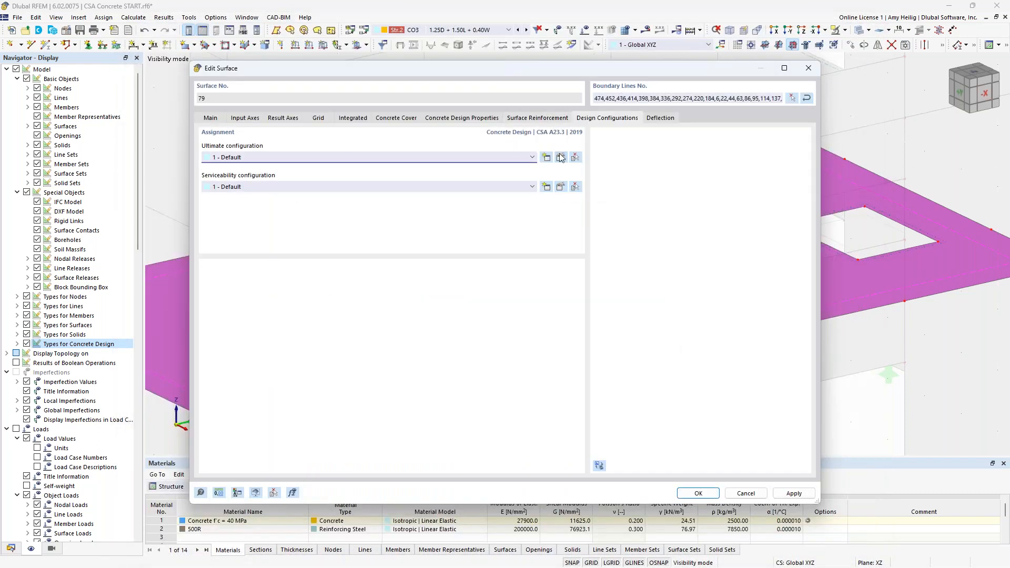
click(560, 187)
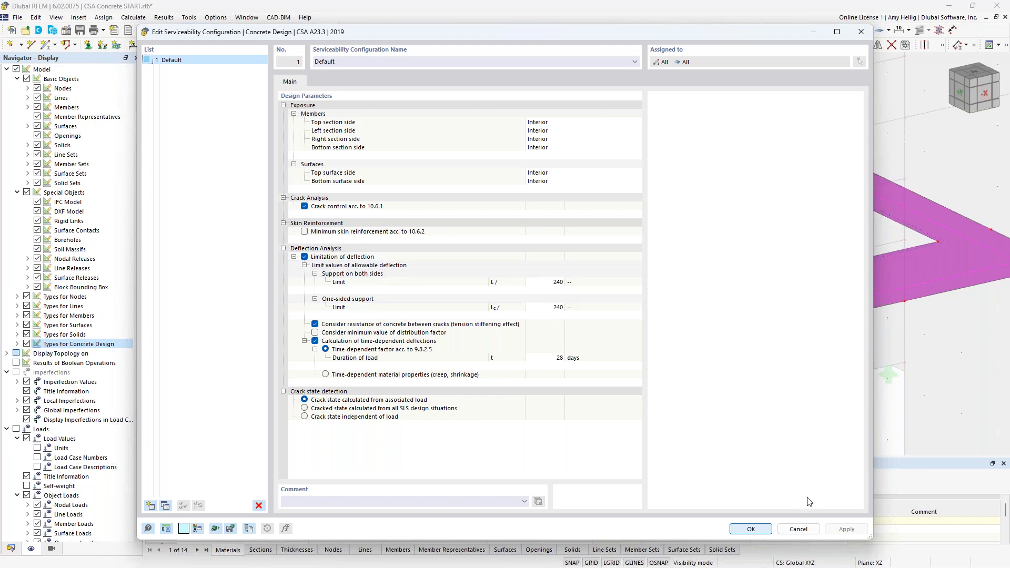
click(799, 529)
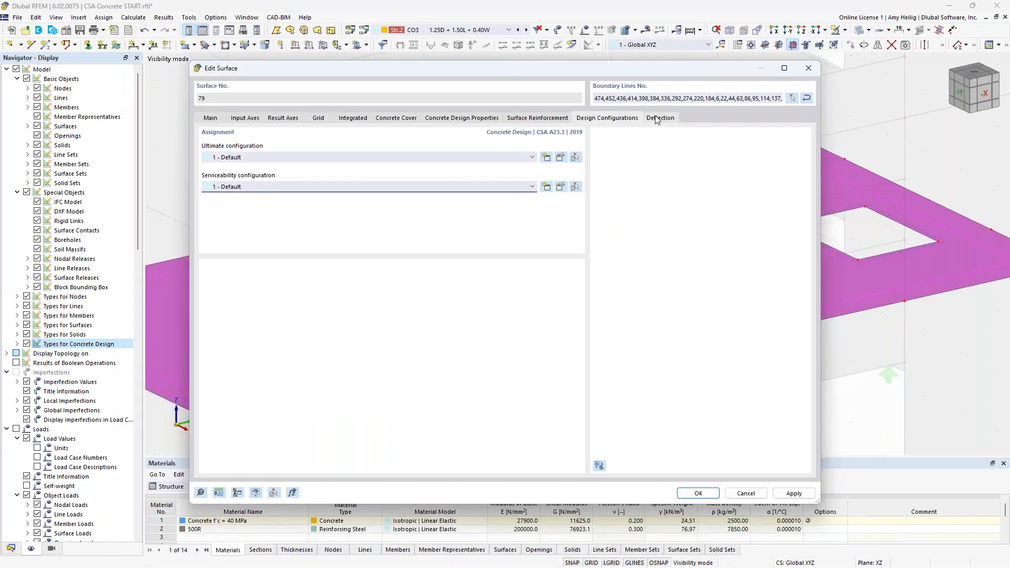
Step: Check the slab's deflection surface type settings and close the surface dialog
click(658, 118)
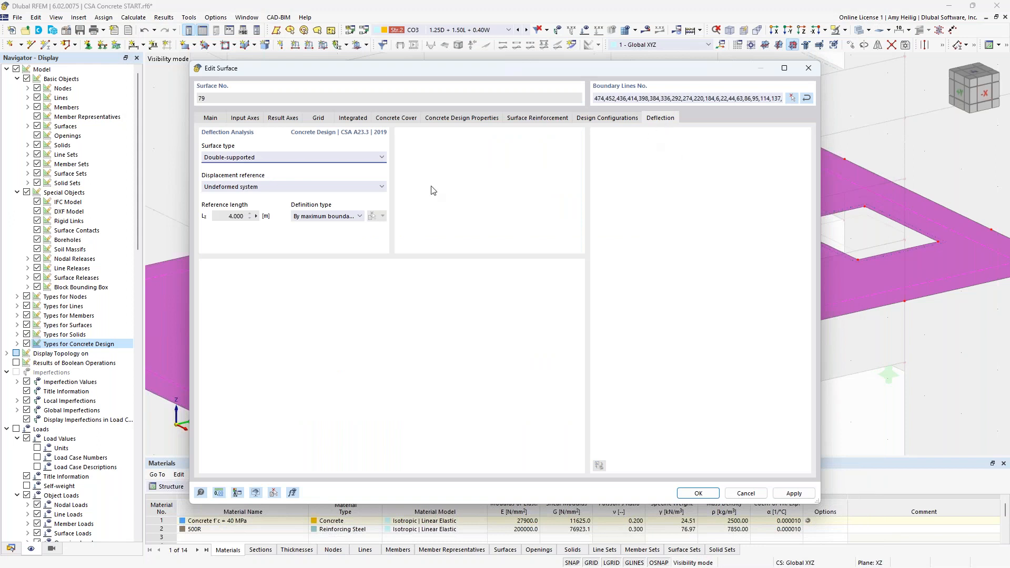
click(355, 158)
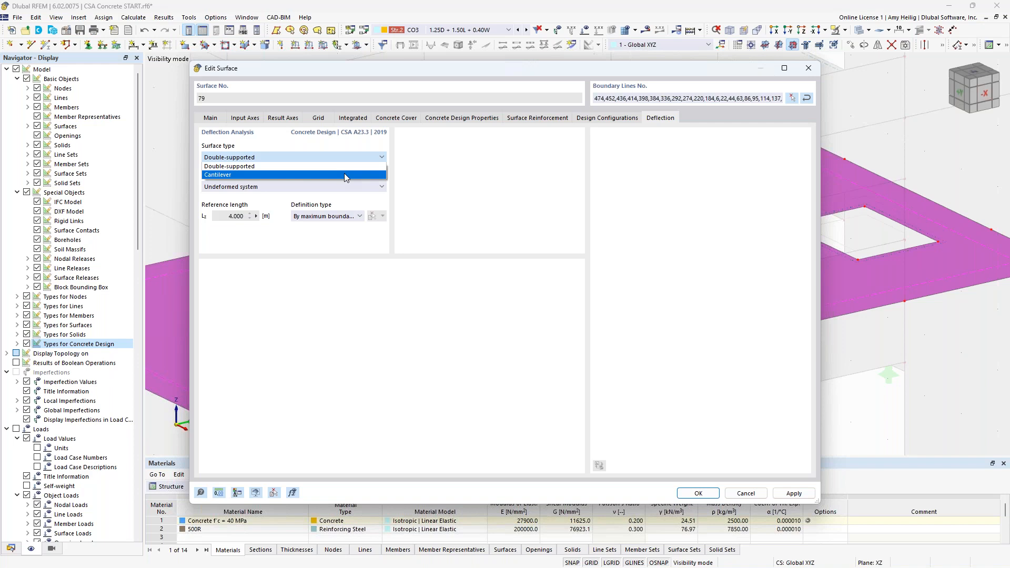
click(603, 245)
click(700, 493)
Step: Leave visibility mode to show the whole building in a transparent wireframe display
scroll(690, 305, down, 6)
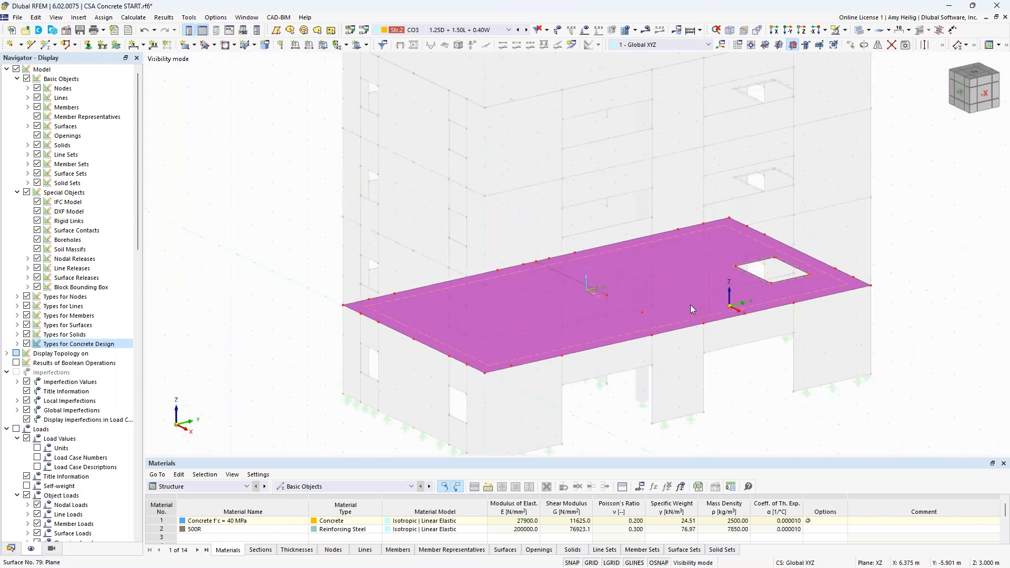
middle_drag(707, 328, 619, 325)
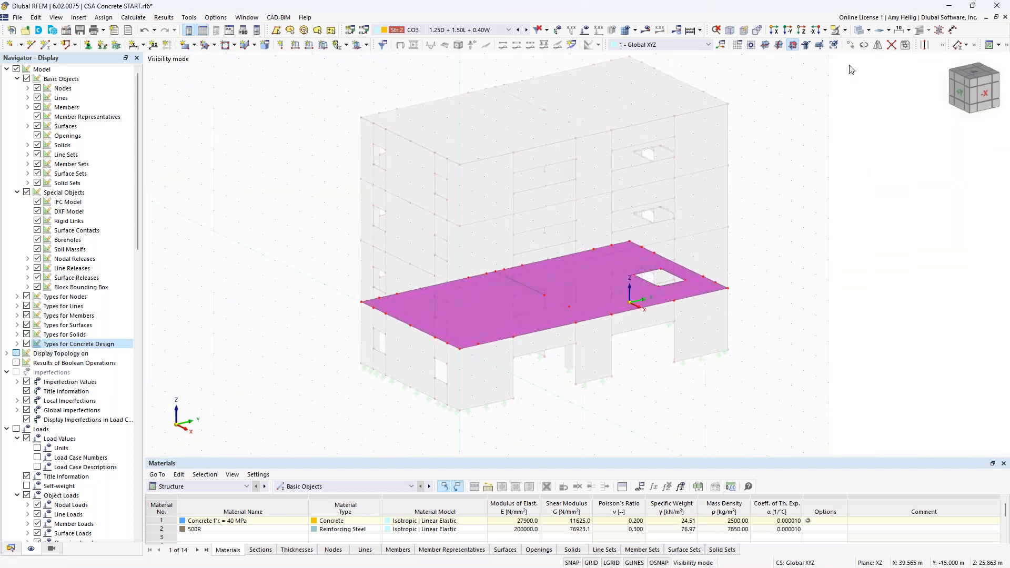
click(844, 30)
click(857, 84)
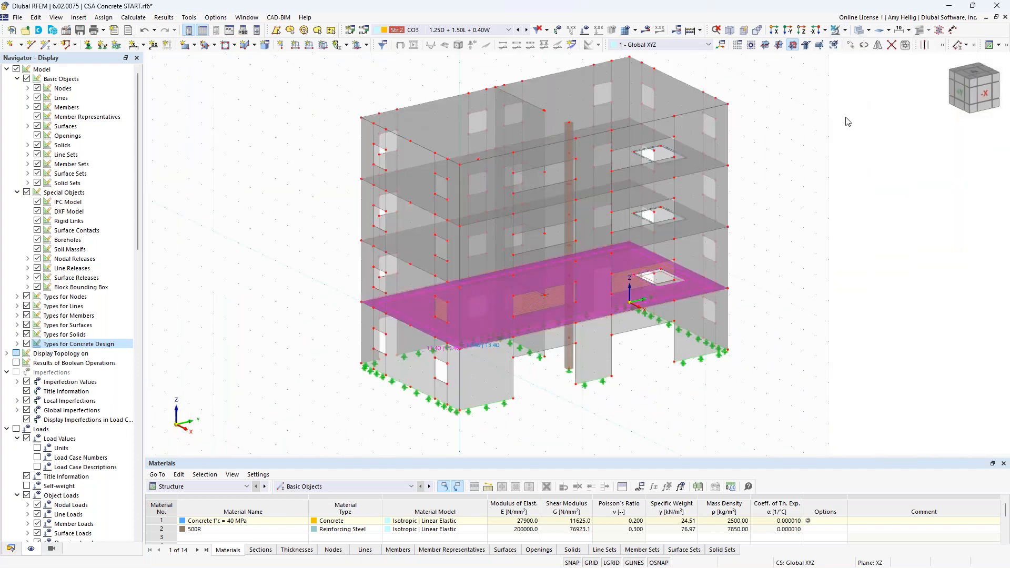
click(859, 32)
click(861, 34)
Step: Hide the concrete design types display in the navigator
ctrl+middle_drag(634, 381, 536, 326)
scroll(536, 326, up, 3)
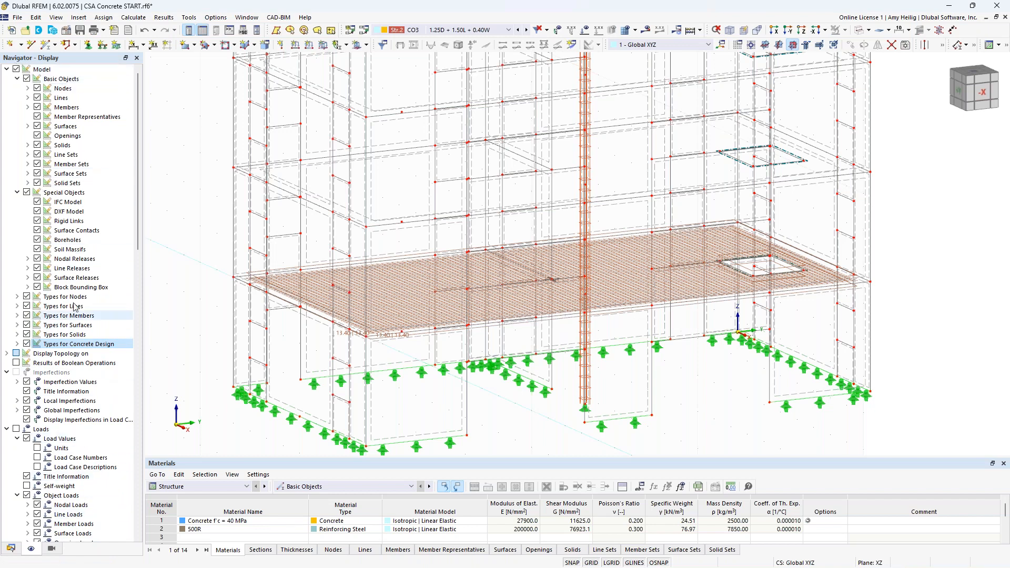
click(26, 344)
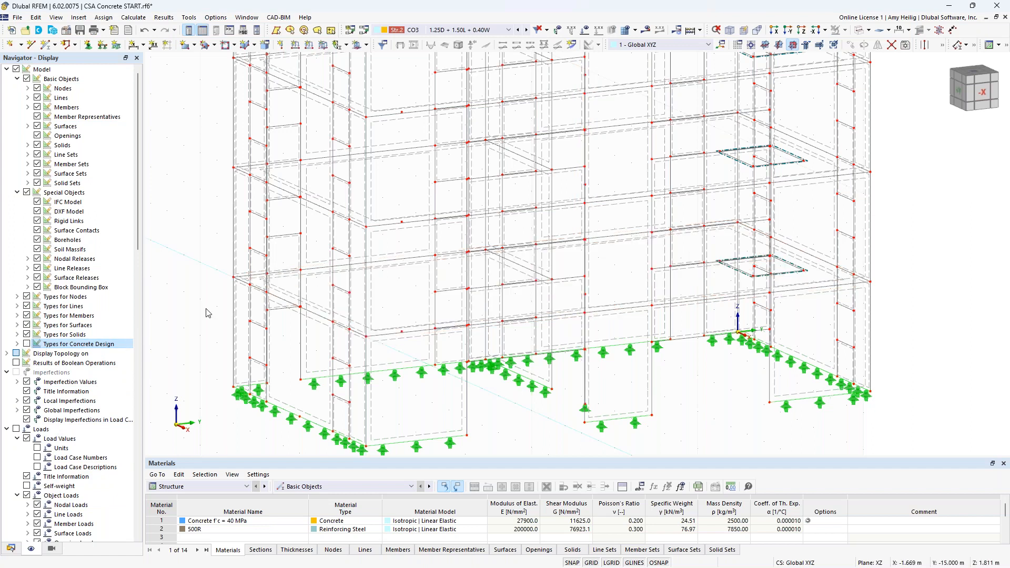
Step: Switch to an elevation view of the building and turn visibility mode back on
ctrl+middle_drag(542, 343, 553, 332)
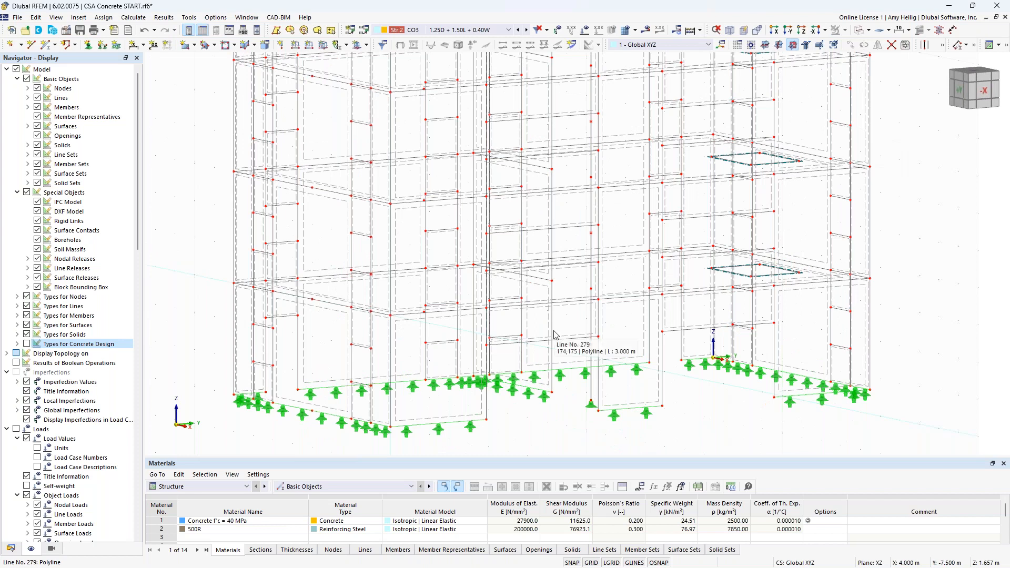
ctrl+middle_drag(713, 416, 651, 400)
drag(246, 275, 860, 300)
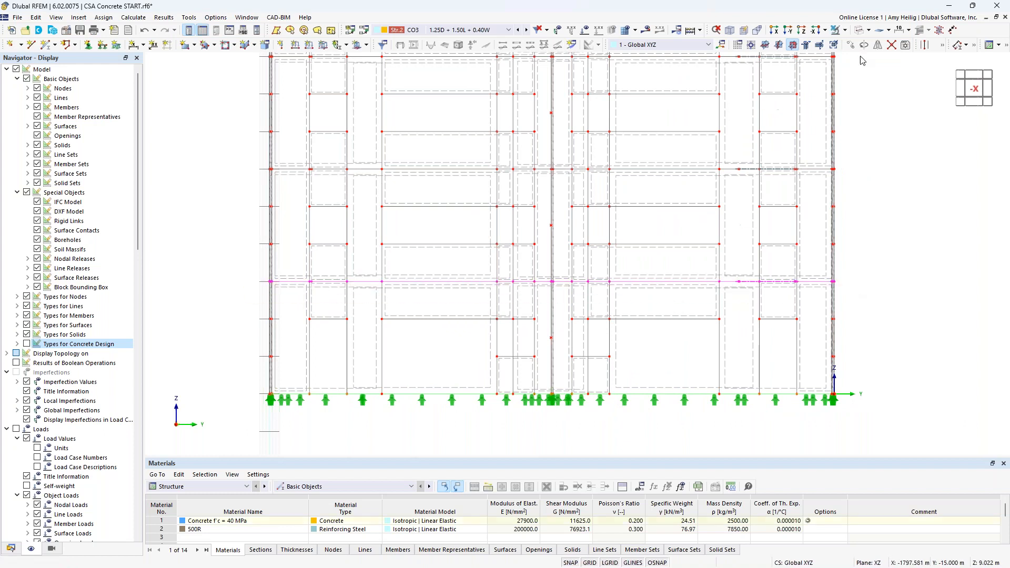
click(844, 30)
click(889, 43)
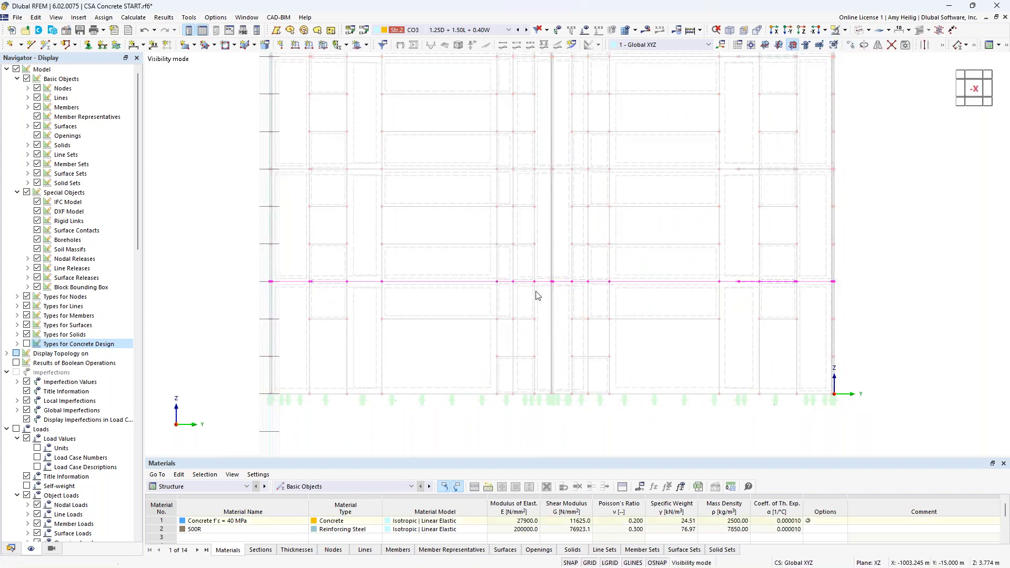
Step: Open the two slab nodes at the column top and enable punching design for them
ctrl+middle_drag(463, 320, 508, 369)
click(594, 562)
click(547, 398)
middle_drag(532, 357, 462, 363)
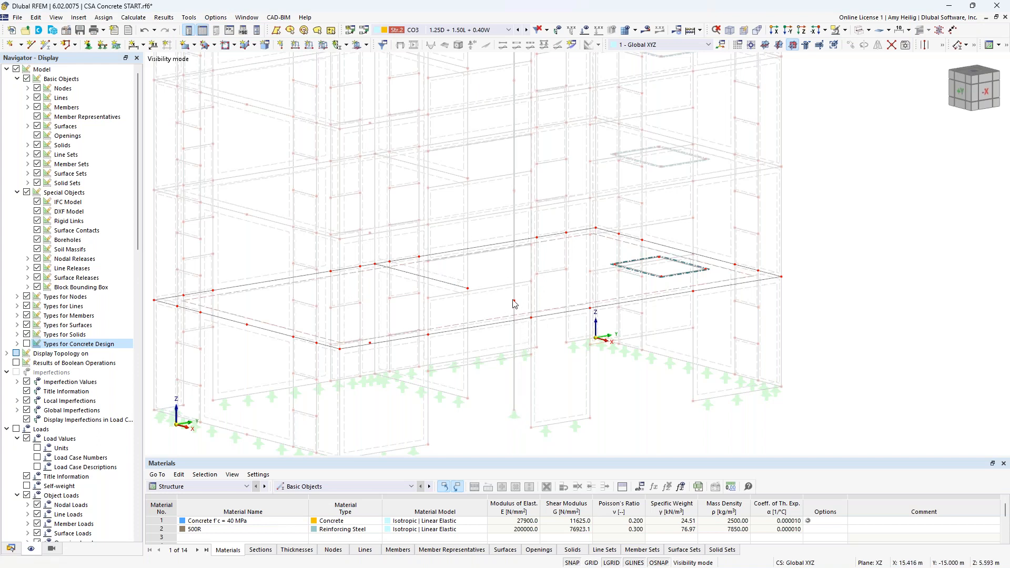
mouse_move(515, 300)
mouse_move(468, 288)
double_click(515, 305)
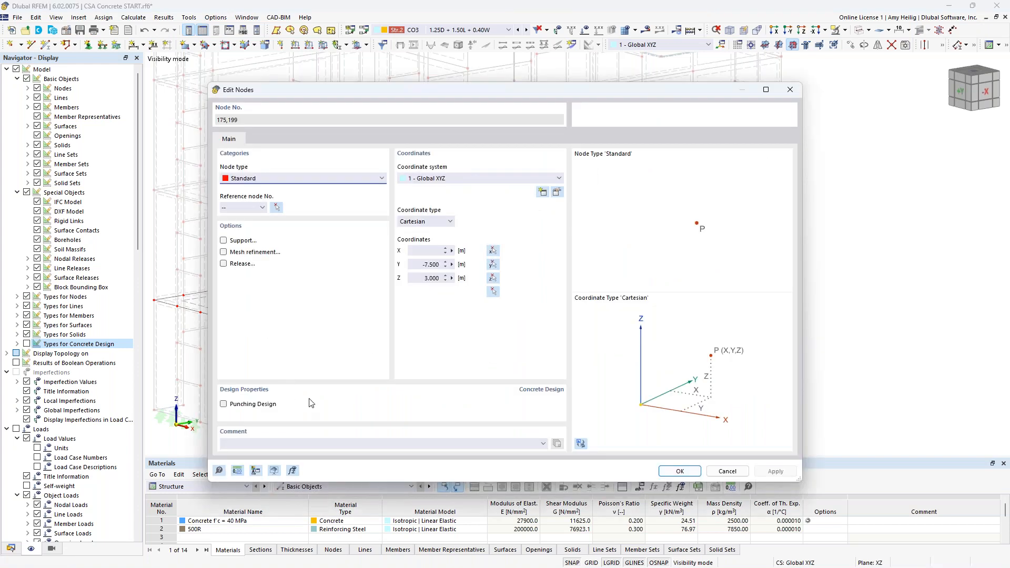
click(224, 405)
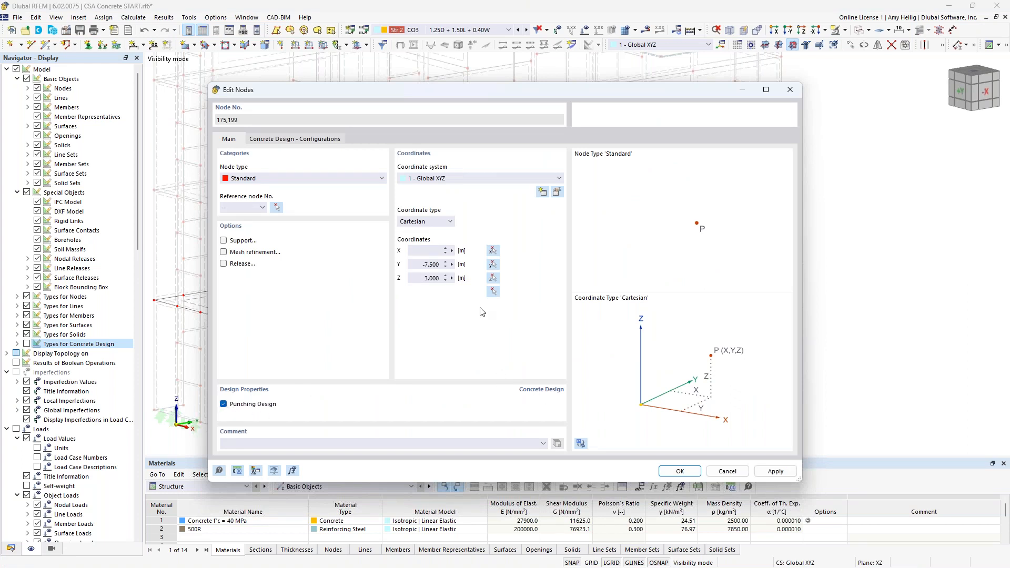
Step: Review the punching parameters of the node's default ultimate configuration, then apply the node settings
click(309, 141)
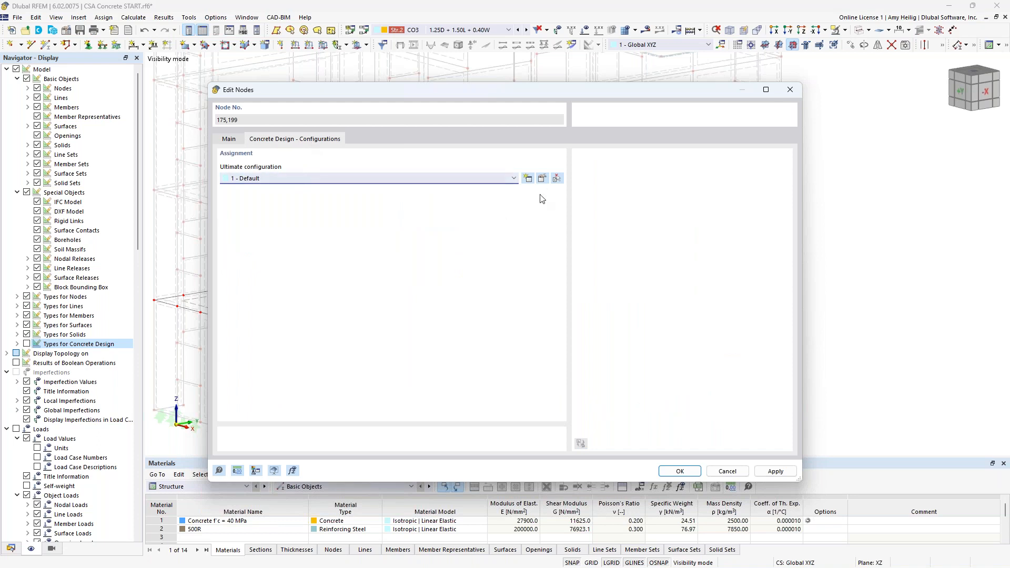
click(542, 179)
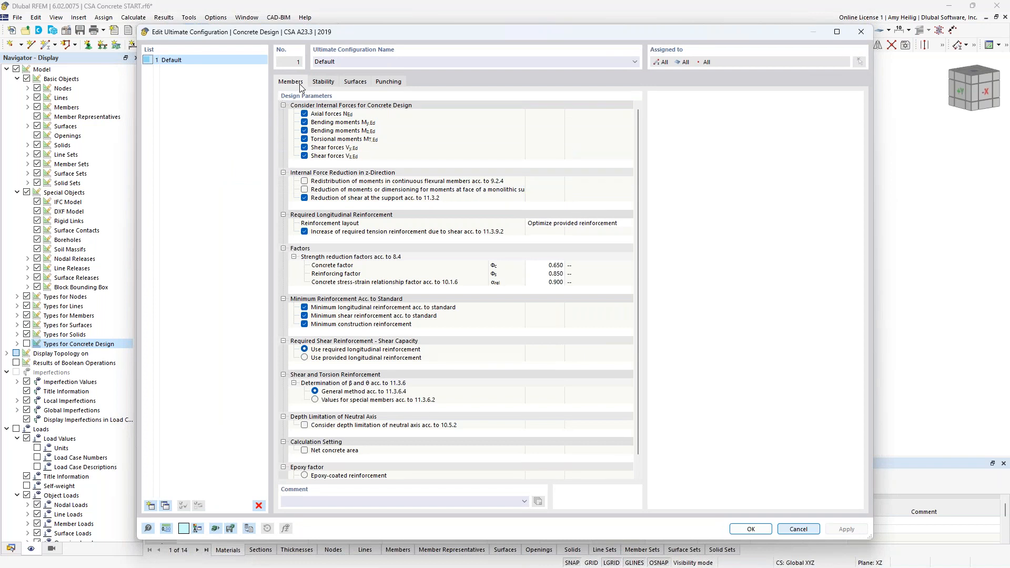
click(390, 82)
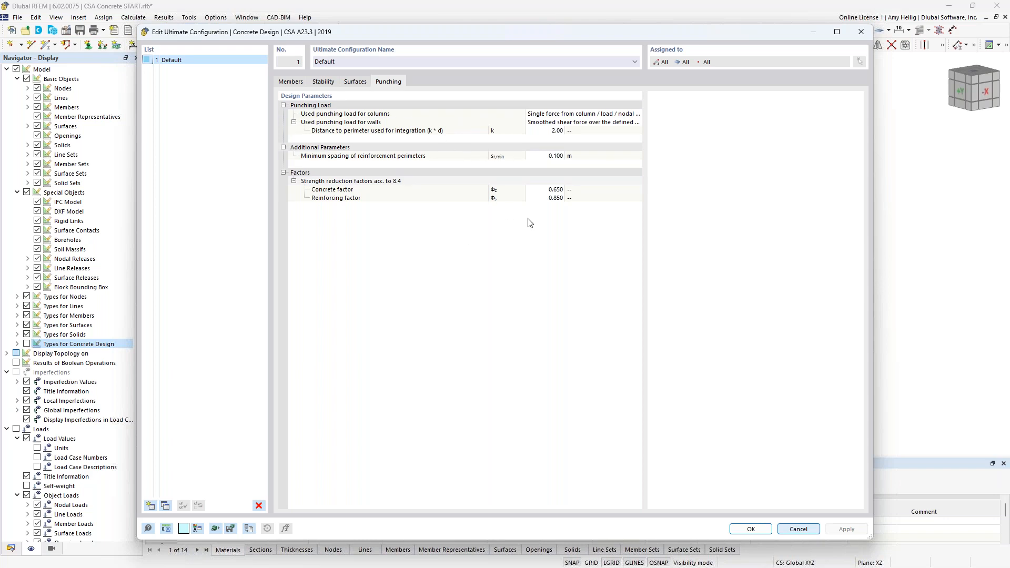
click(799, 530)
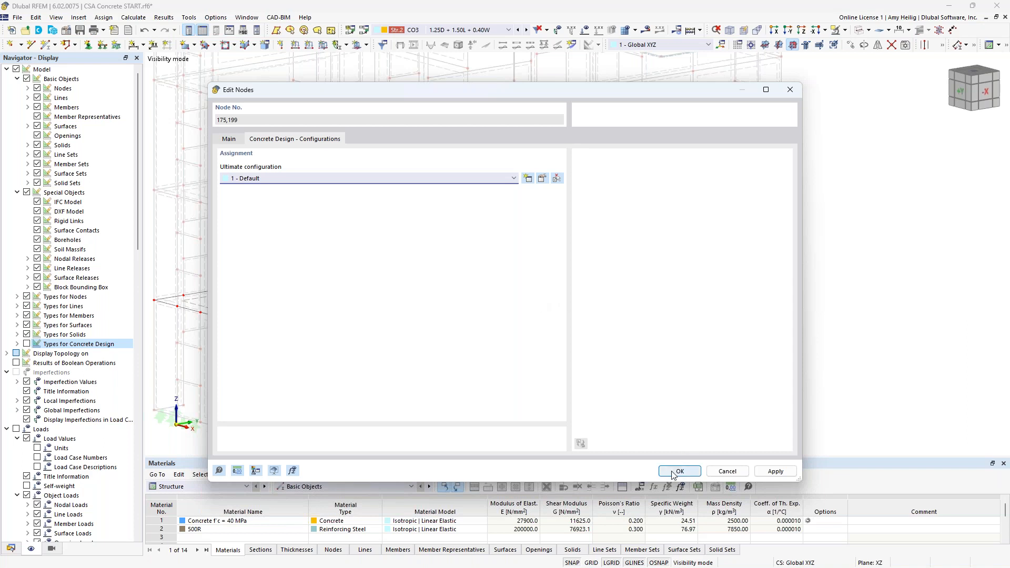
click(234, 140)
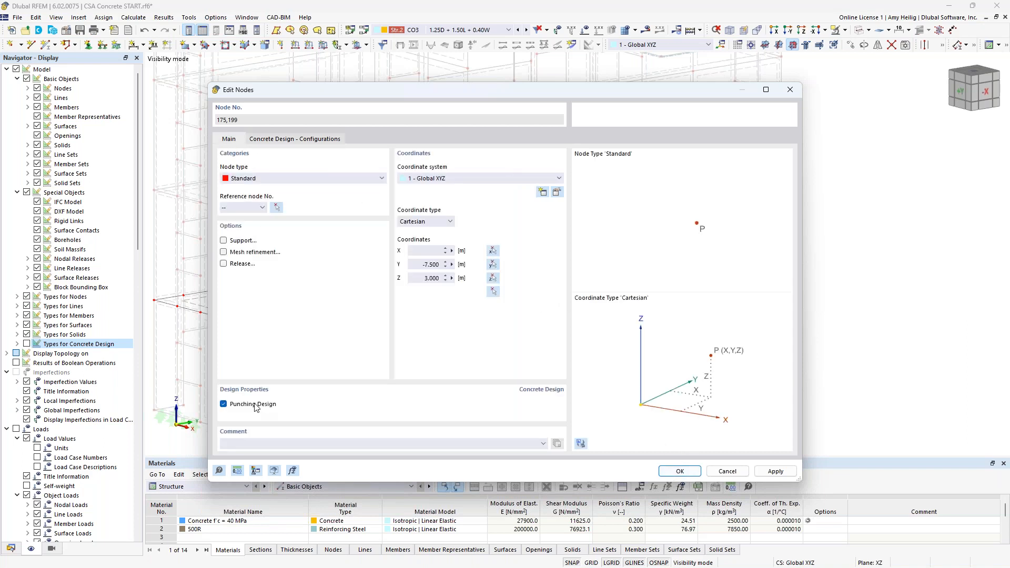
click(682, 473)
Step: Enlarge the table panel and leave visibility mode to show the whole building
drag(594, 456, 605, 403)
scroll(603, 303, down, 3)
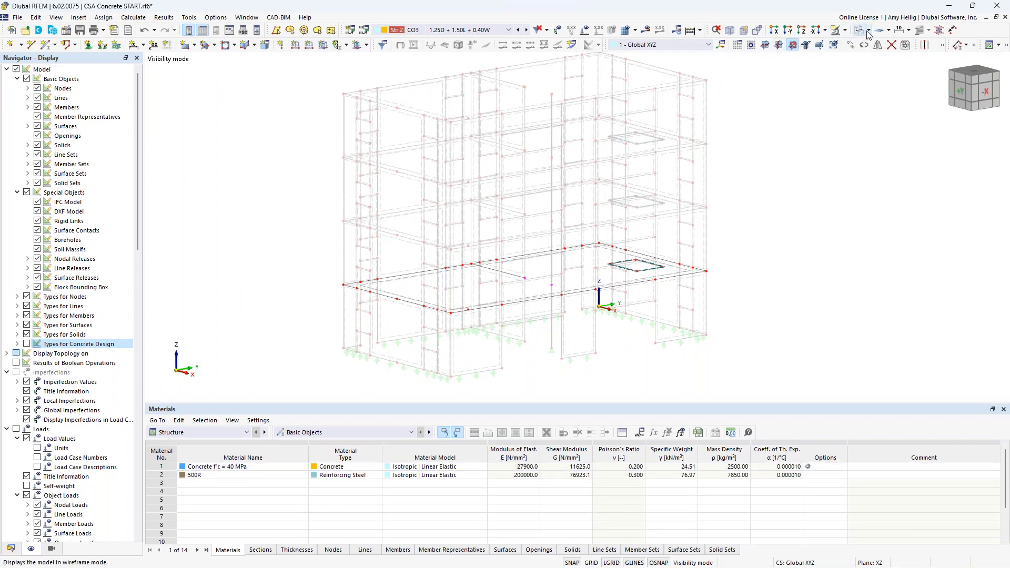
click(845, 31)
click(862, 98)
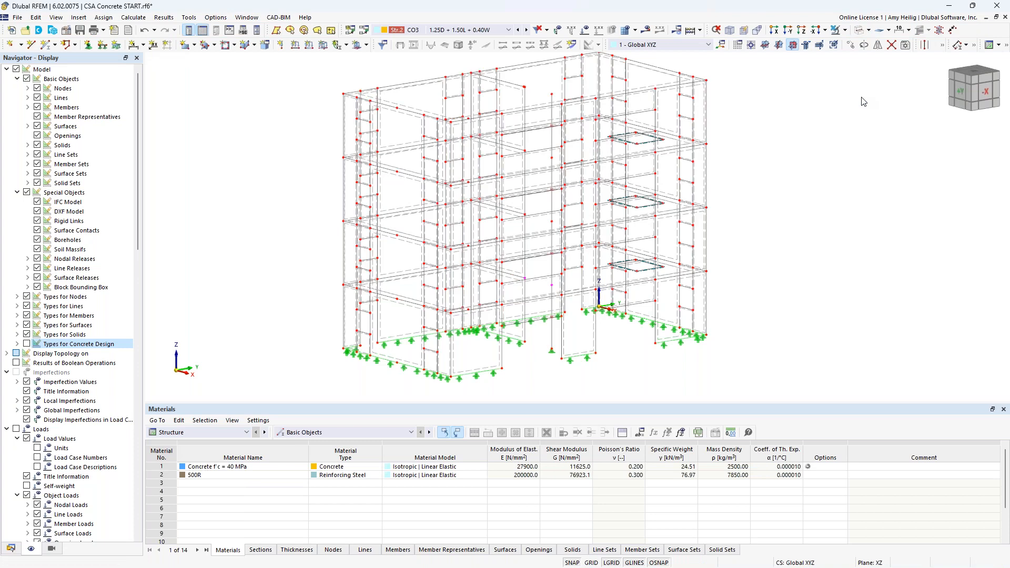
Step: Open the concrete design situations and set DS1 to Ultimate limit state and DS2 to Serviceability limit state
click(217, 433)
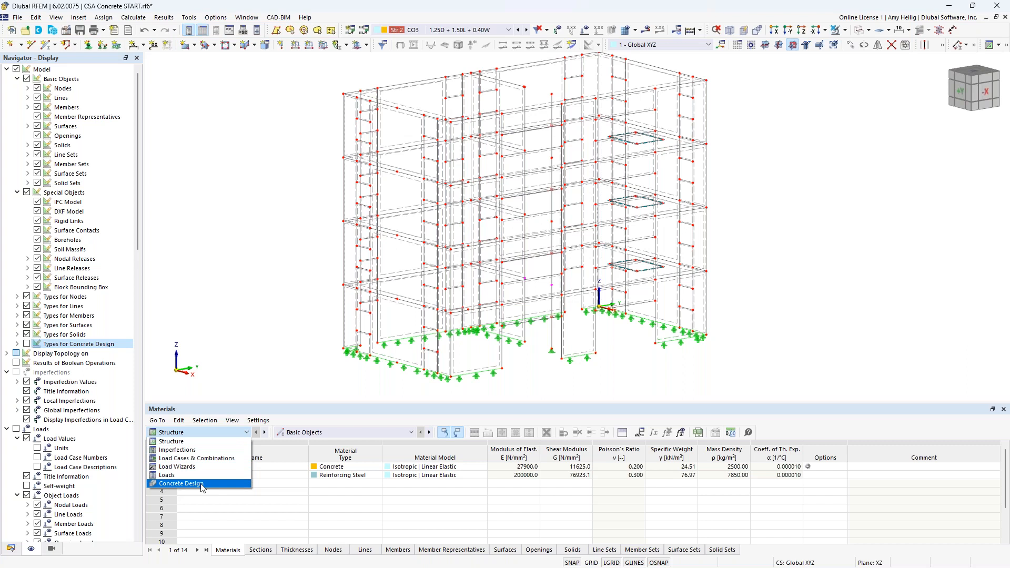
click(202, 484)
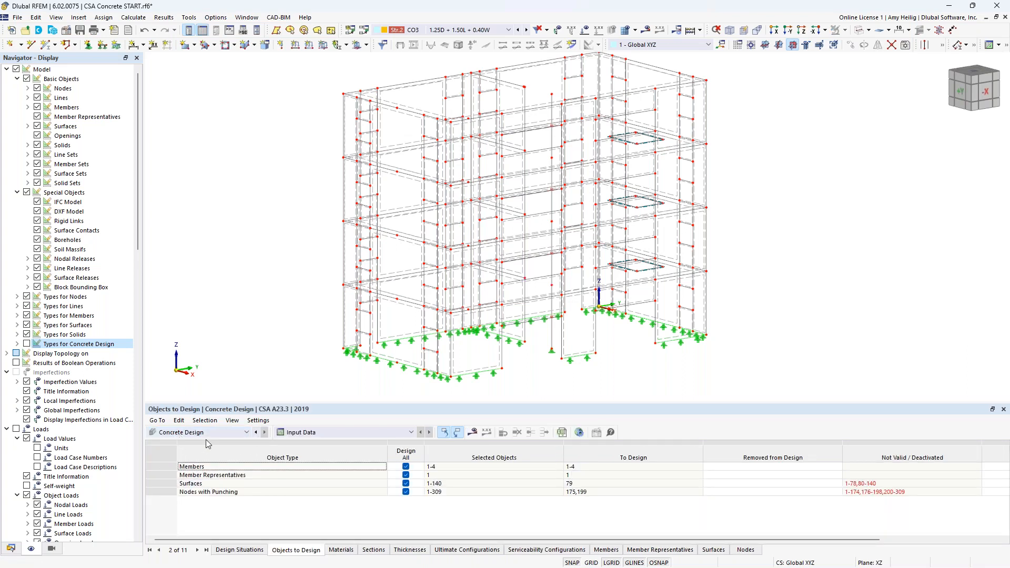
click(247, 549)
drag(358, 403, 356, 378)
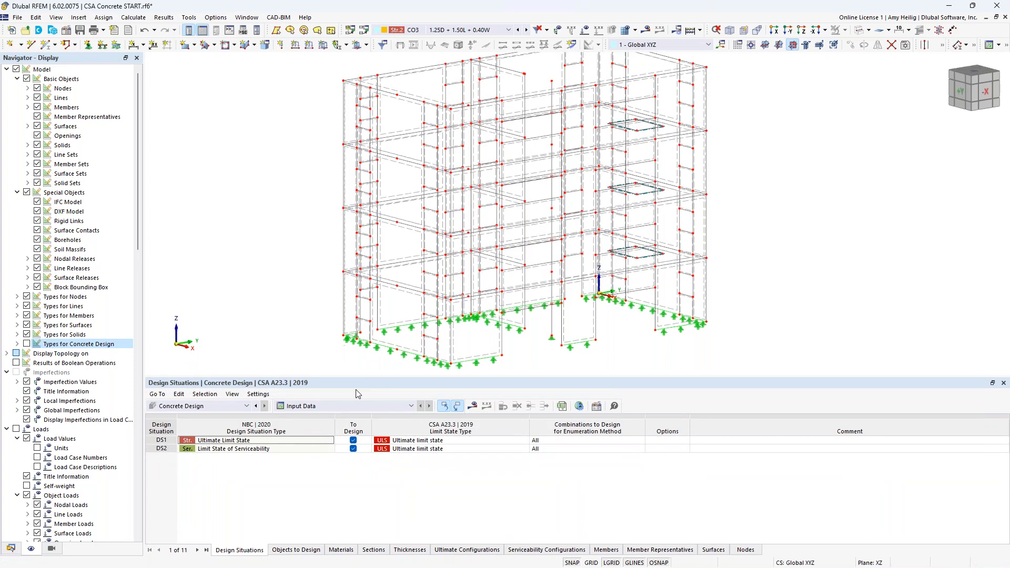
click(262, 442)
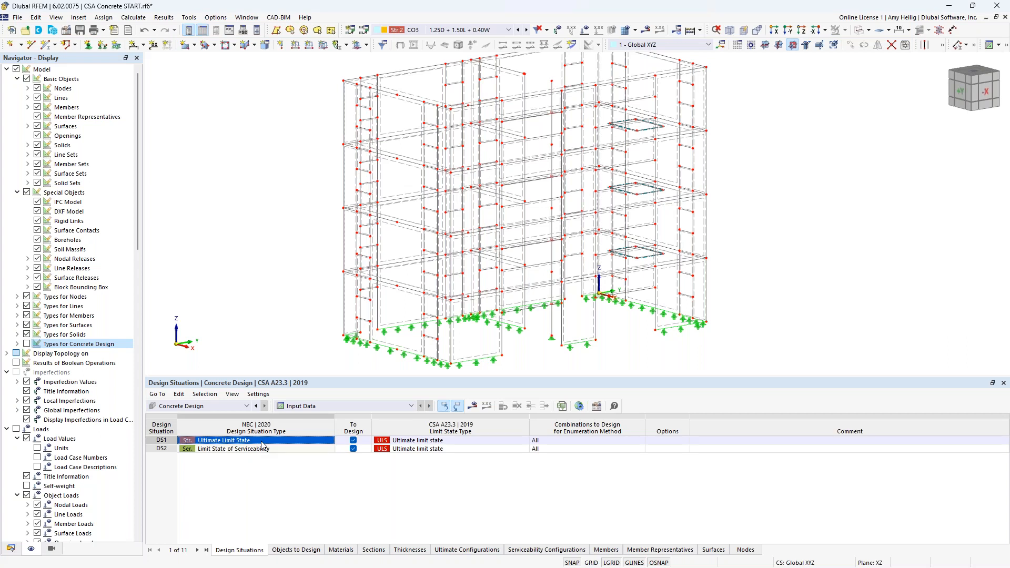
click(451, 440)
click(524, 441)
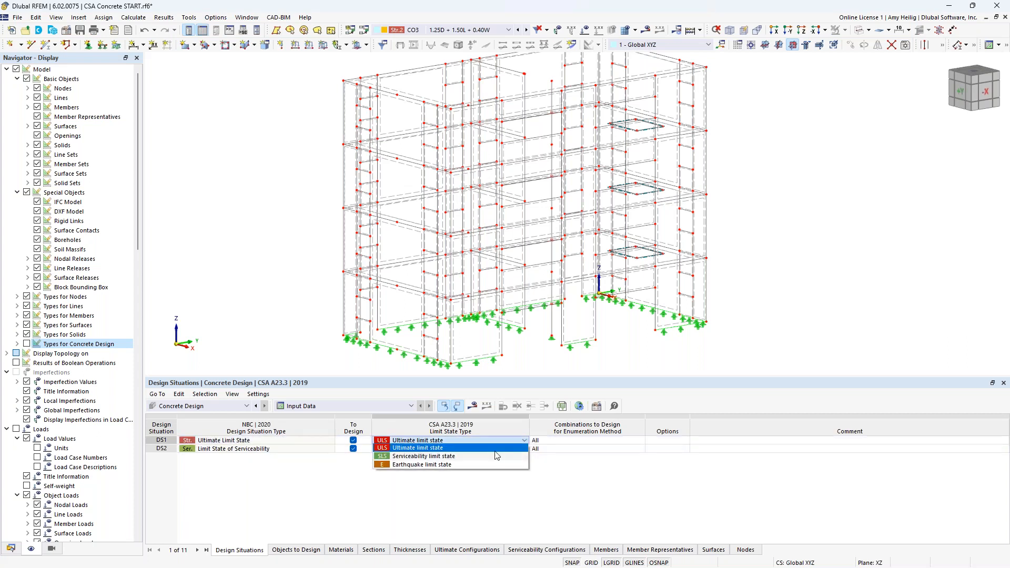
click(442, 449)
click(295, 449)
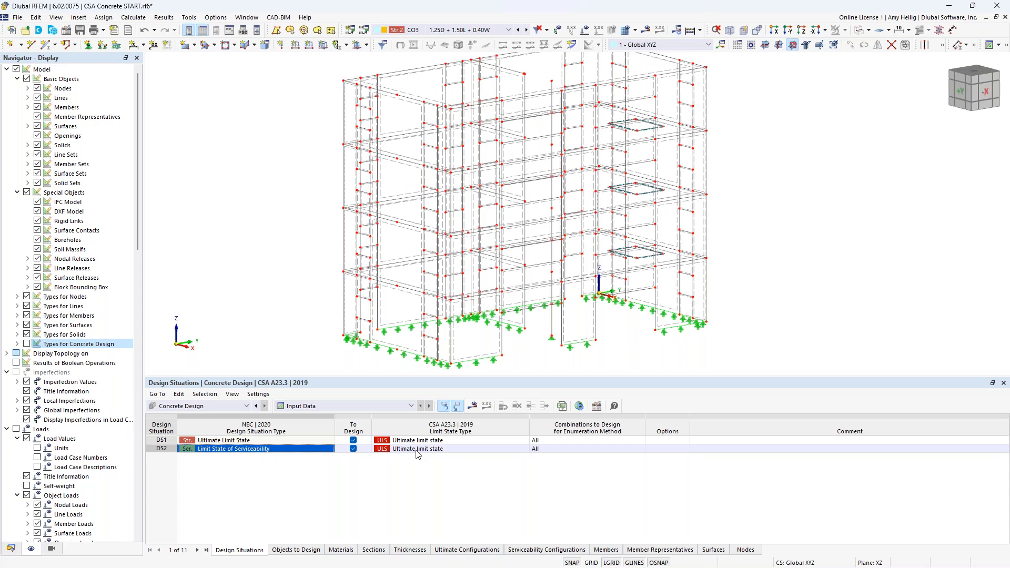
click(446, 448)
click(525, 451)
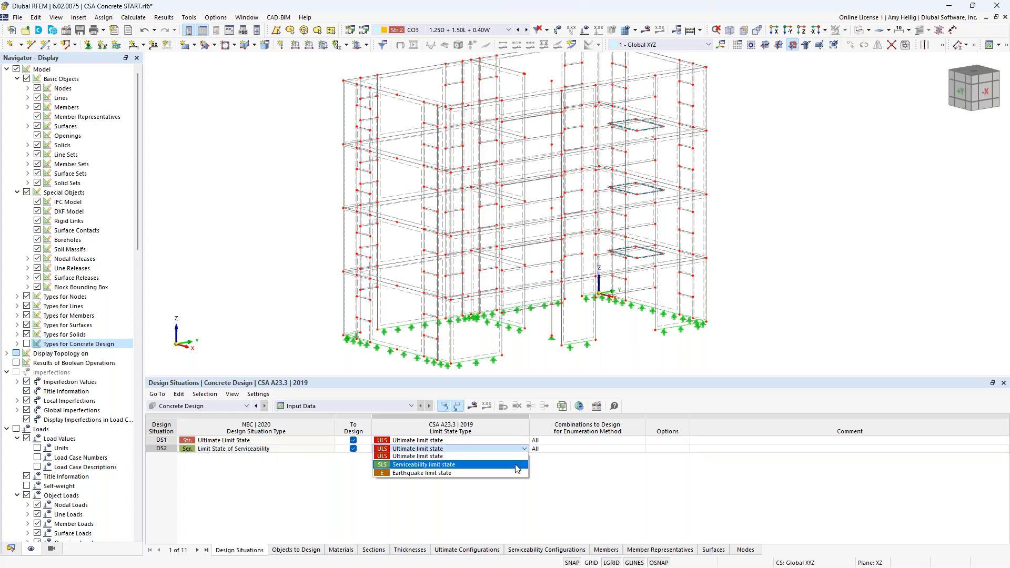
click(516, 465)
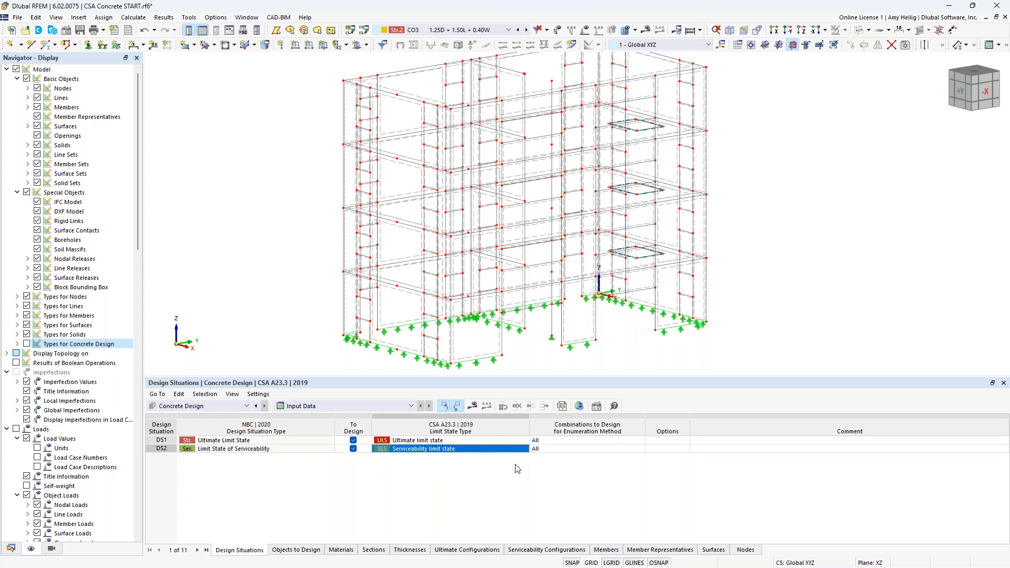
click(519, 450)
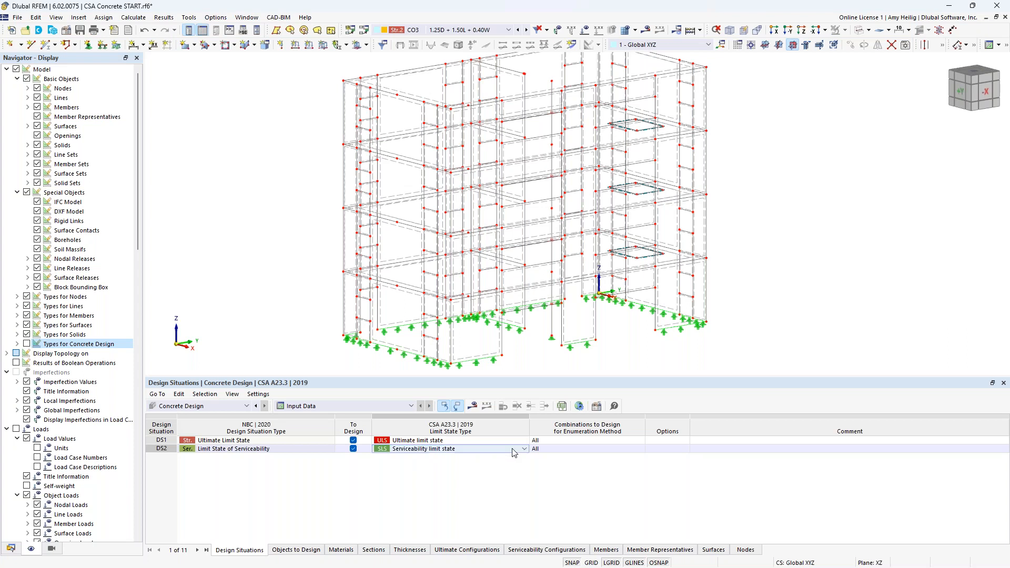
click(525, 449)
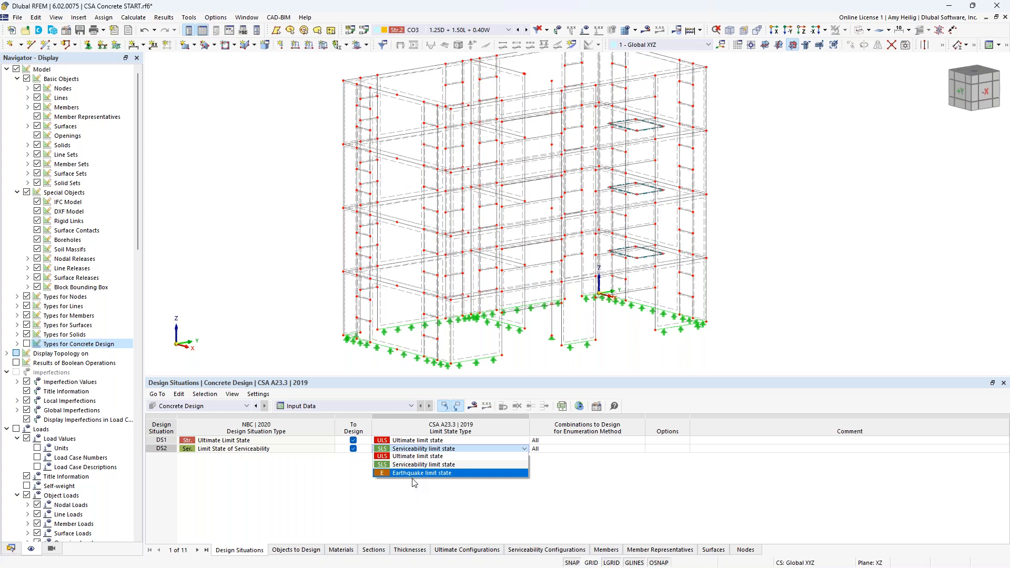
click(420, 510)
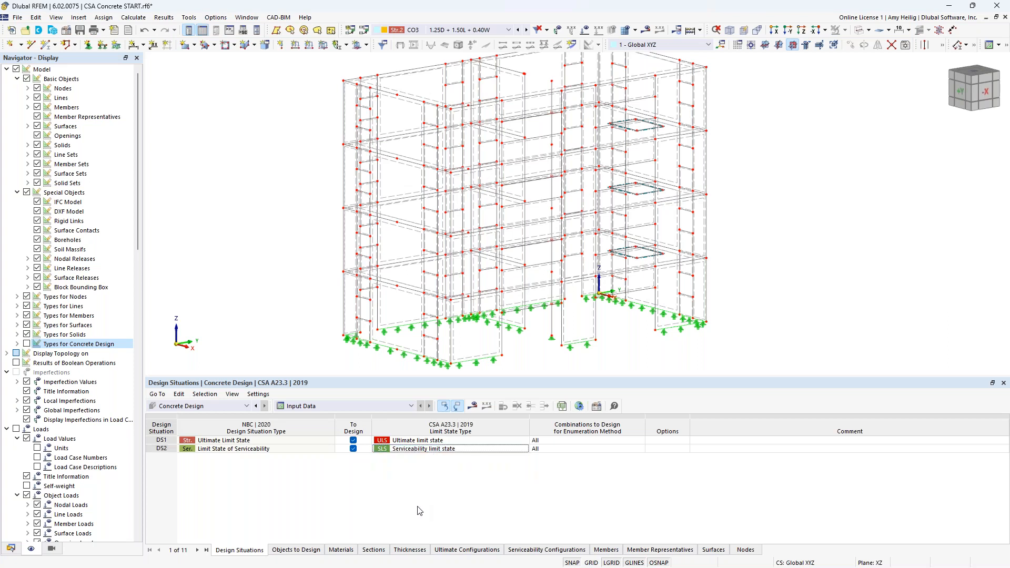
Step: Clear the Design All option for members, member representatives, surfaces and nodes with punching in the objects to design
click(304, 550)
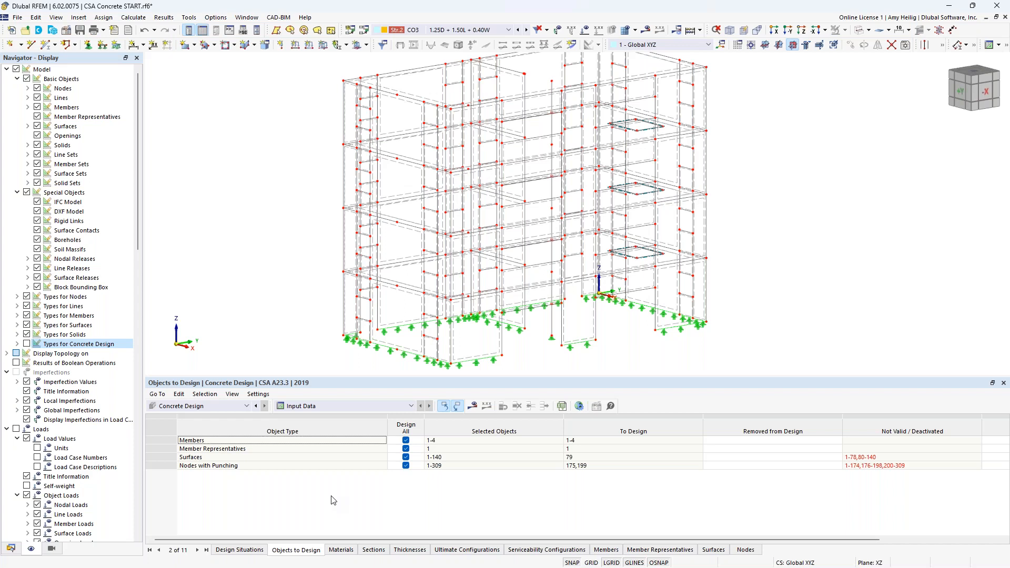
click(405, 440)
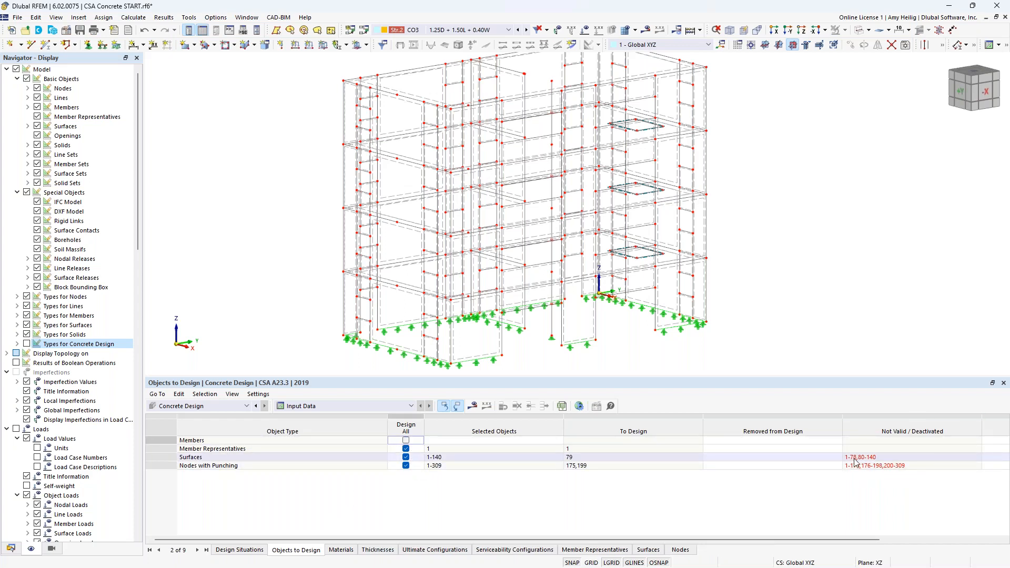
click(407, 450)
click(406, 448)
click(405, 457)
click(405, 457)
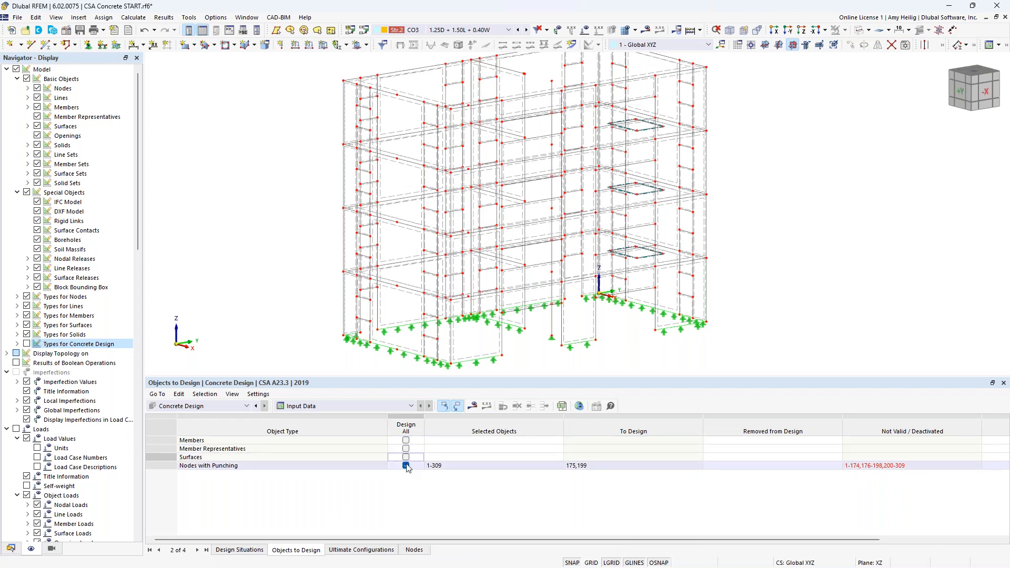
click(405, 466)
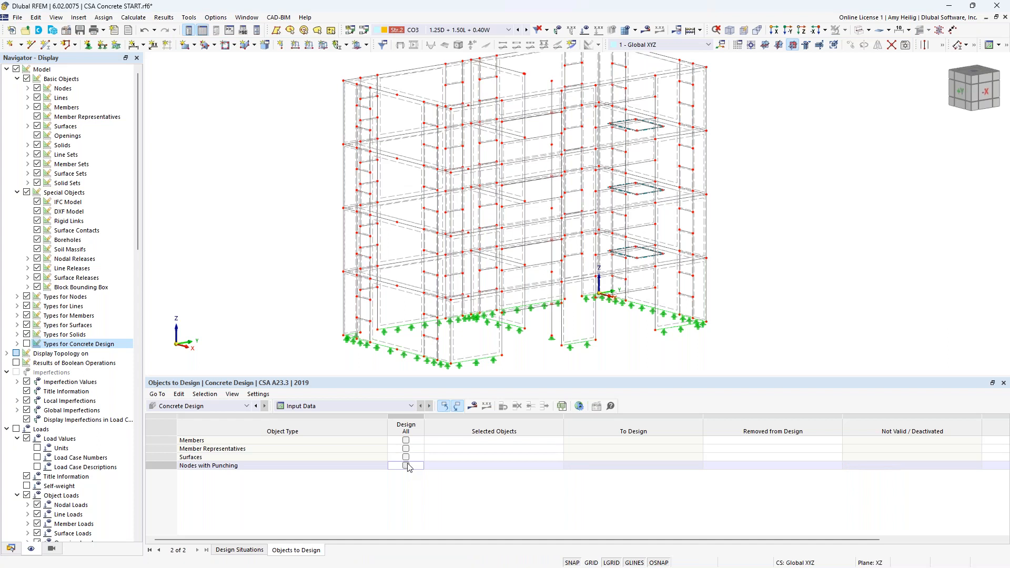
Step: Select the four members of the central column as the members to design
click(489, 440)
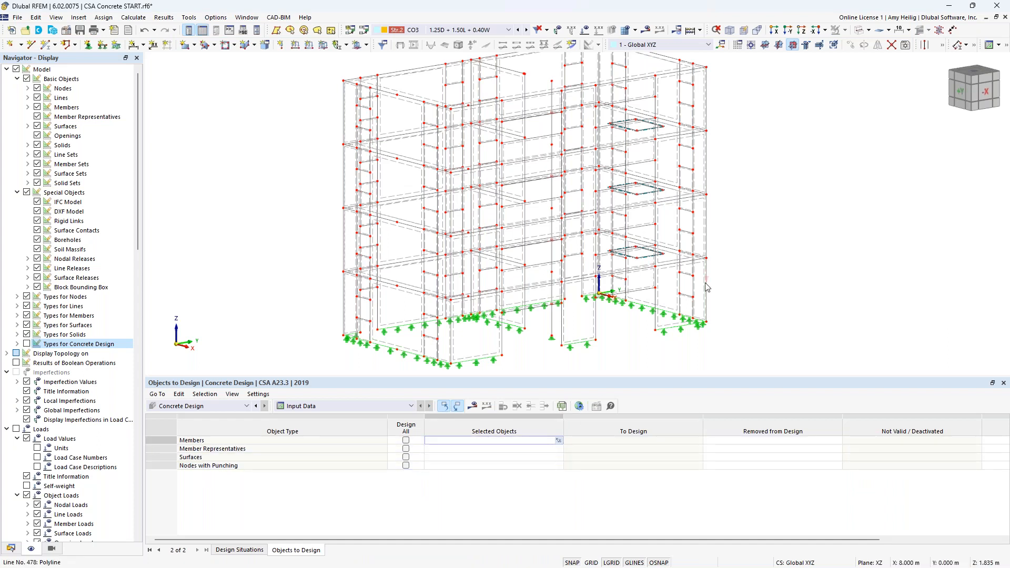
click(859, 29)
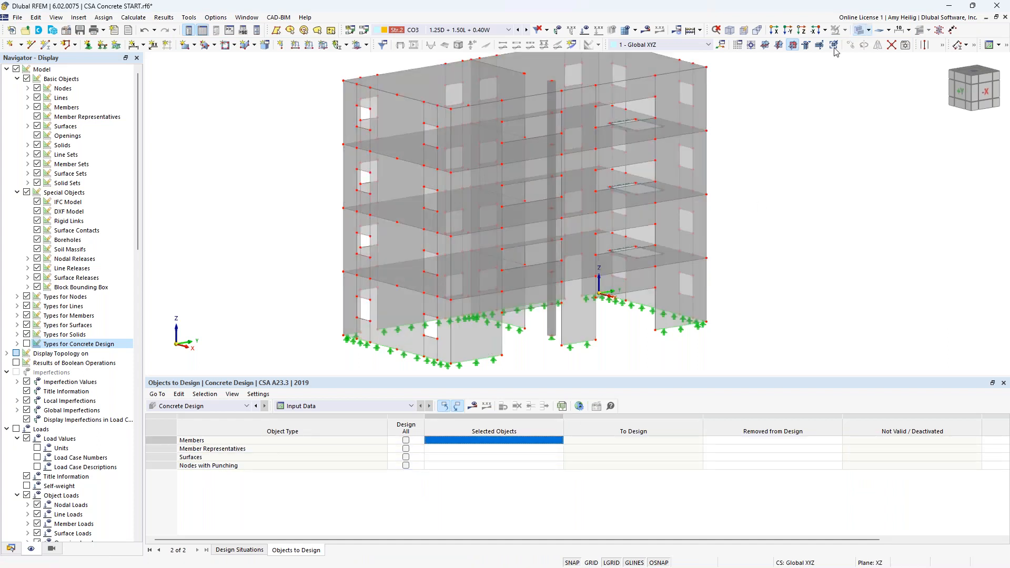
click(501, 441)
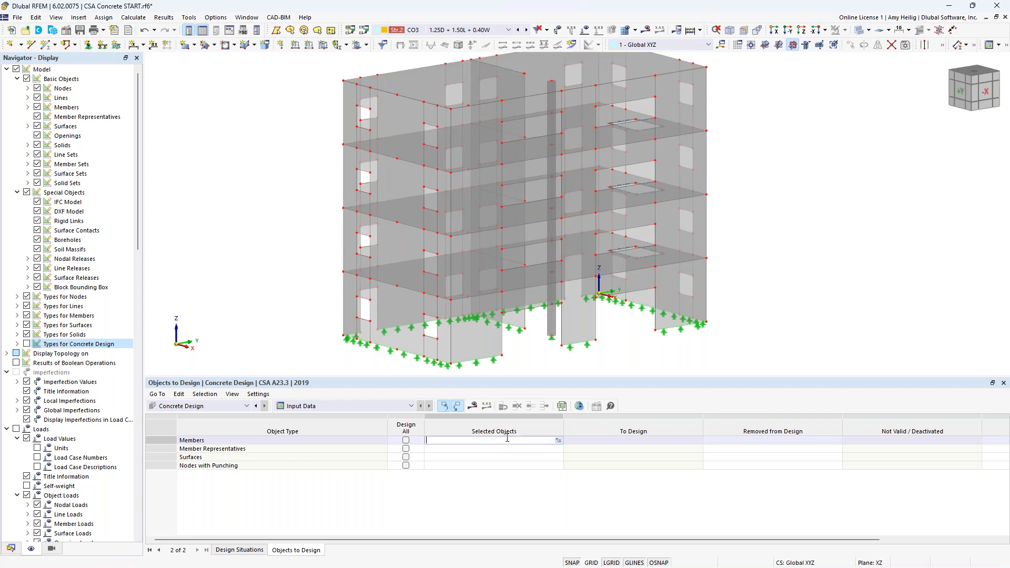
click(558, 440)
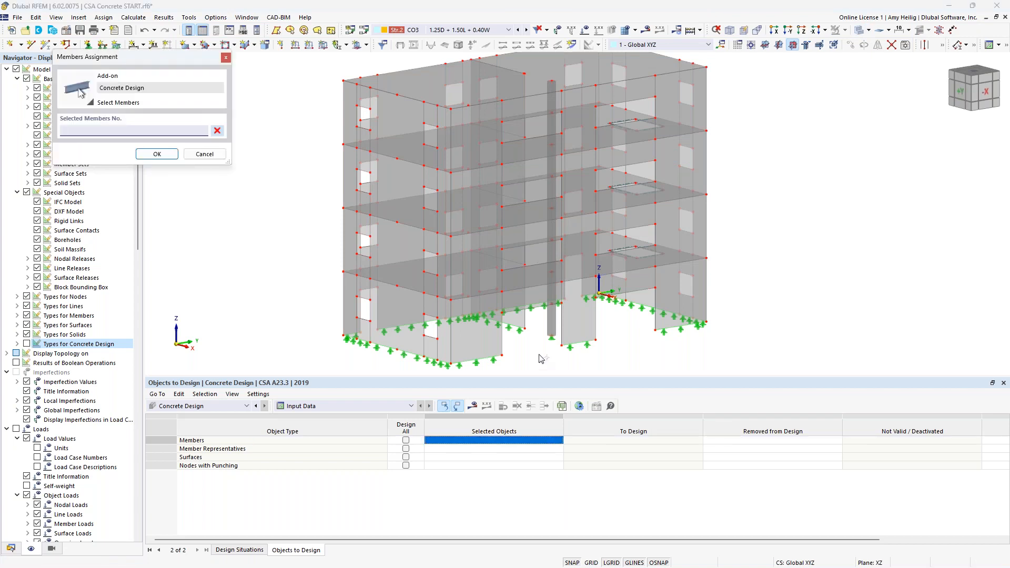
click(555, 325)
click(553, 265)
click(550, 195)
click(550, 130)
click(156, 153)
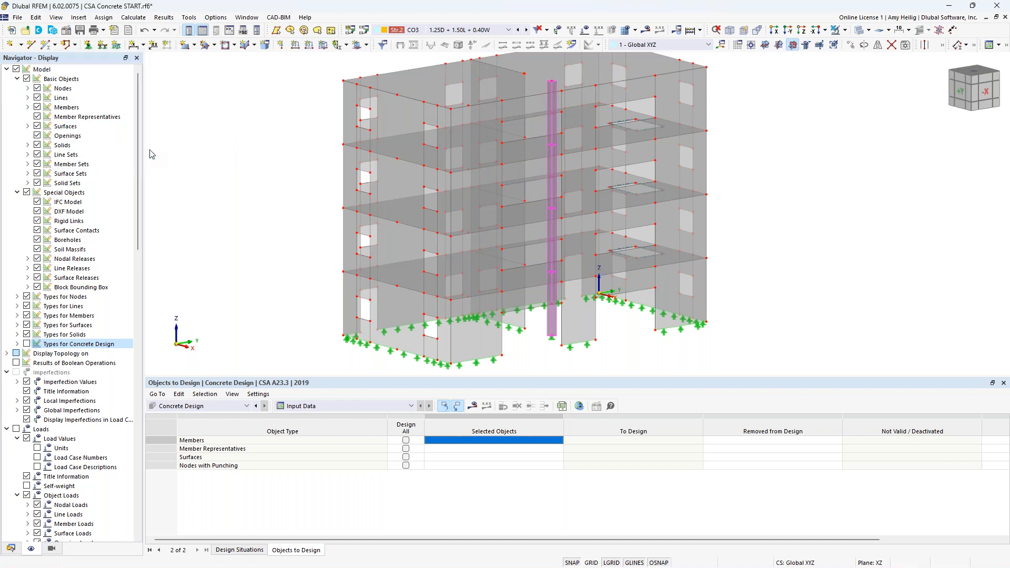
Step: Enter member representative 1 and pick the first-floor slab as the surface to design
click(465, 450)
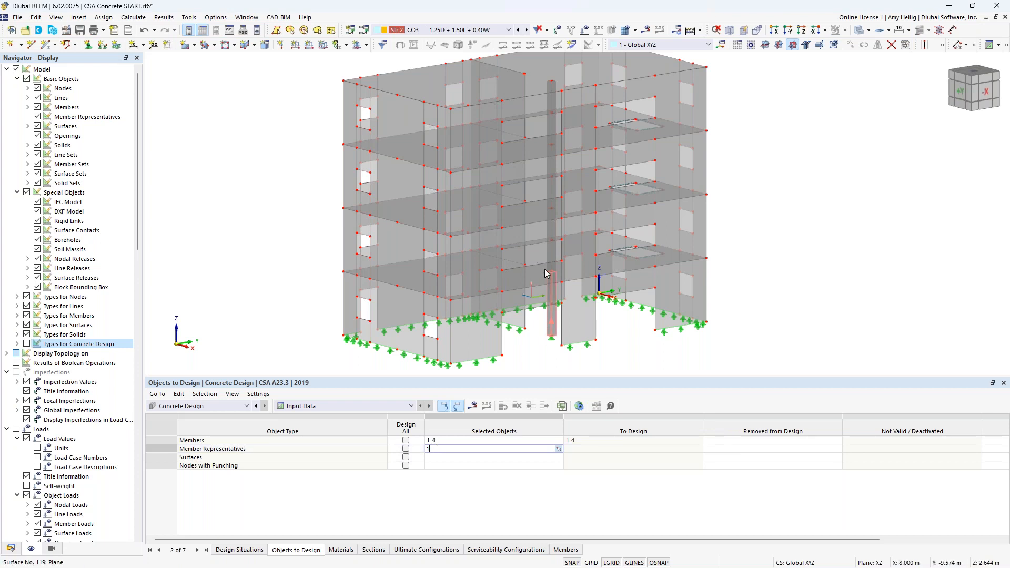
click(444, 458)
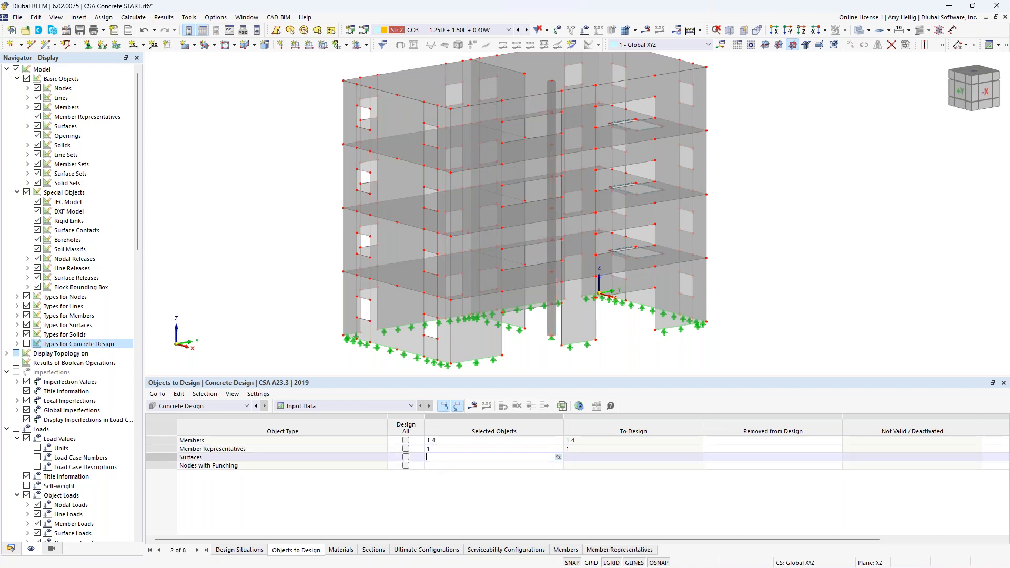
click(558, 457)
click(611, 245)
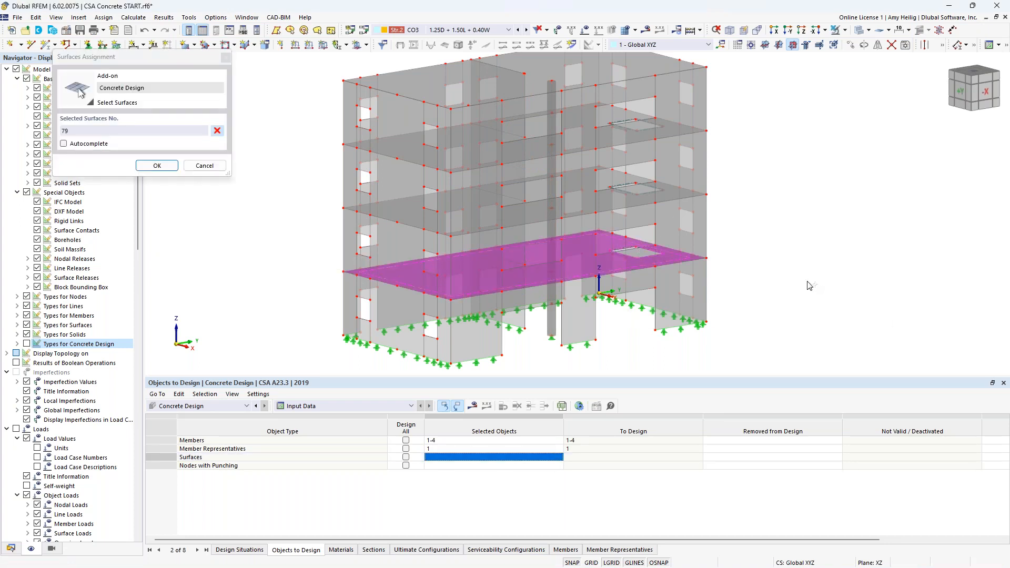
click(154, 166)
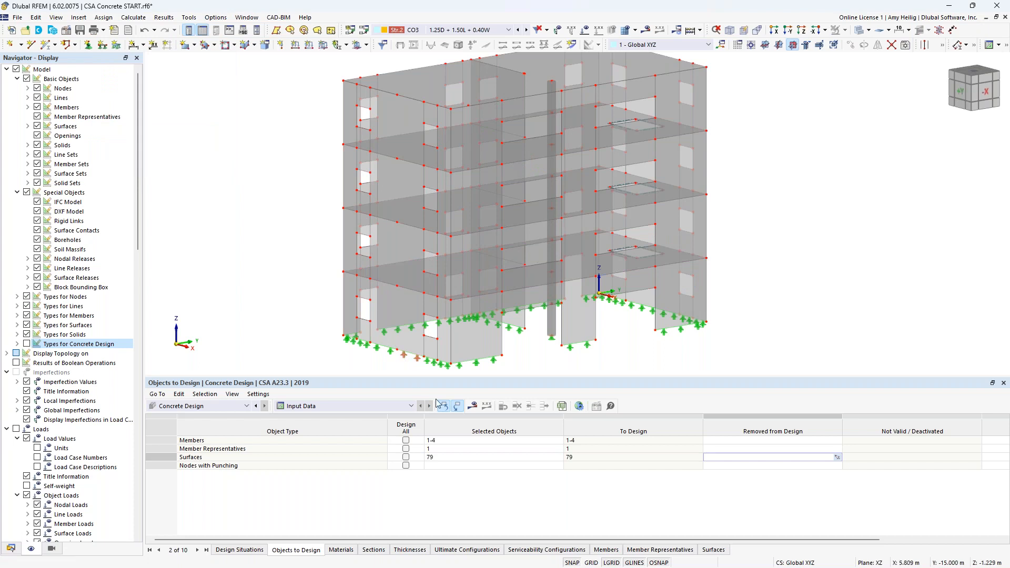
Step: Assign nodes 175 and 199 as the nodes with punching to design
click(463, 466)
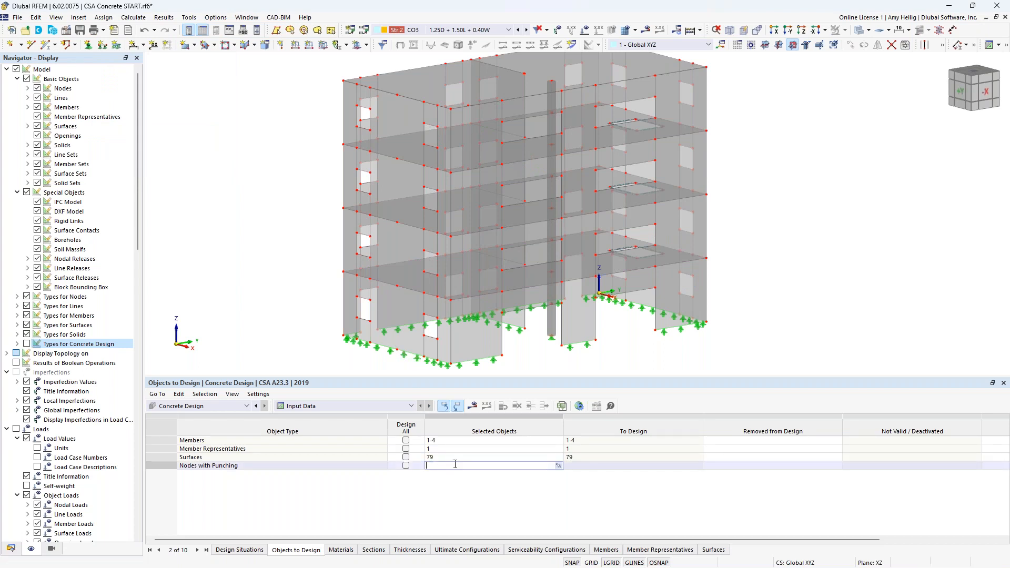
click(558, 465)
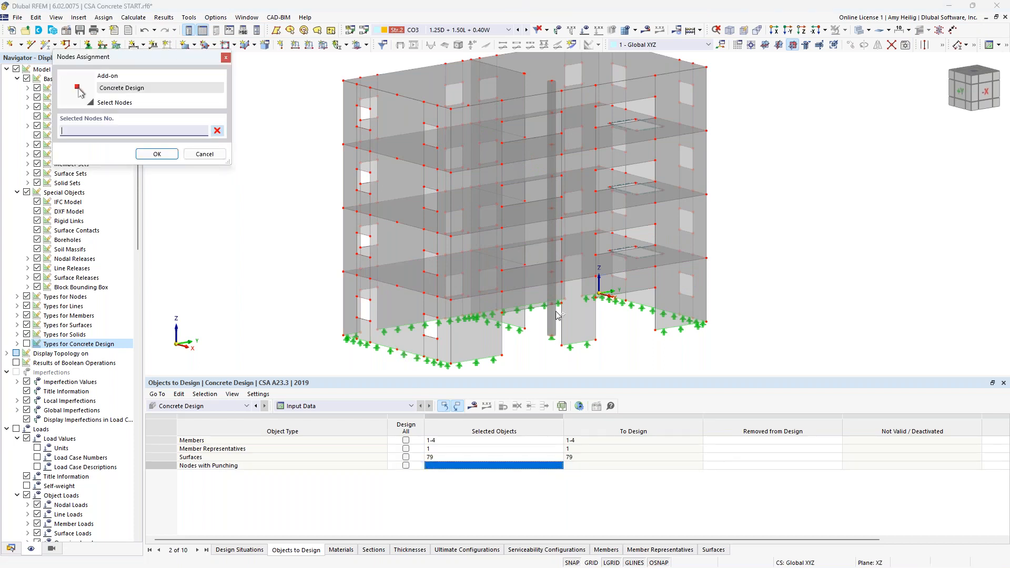
click(551, 272)
click(523, 263)
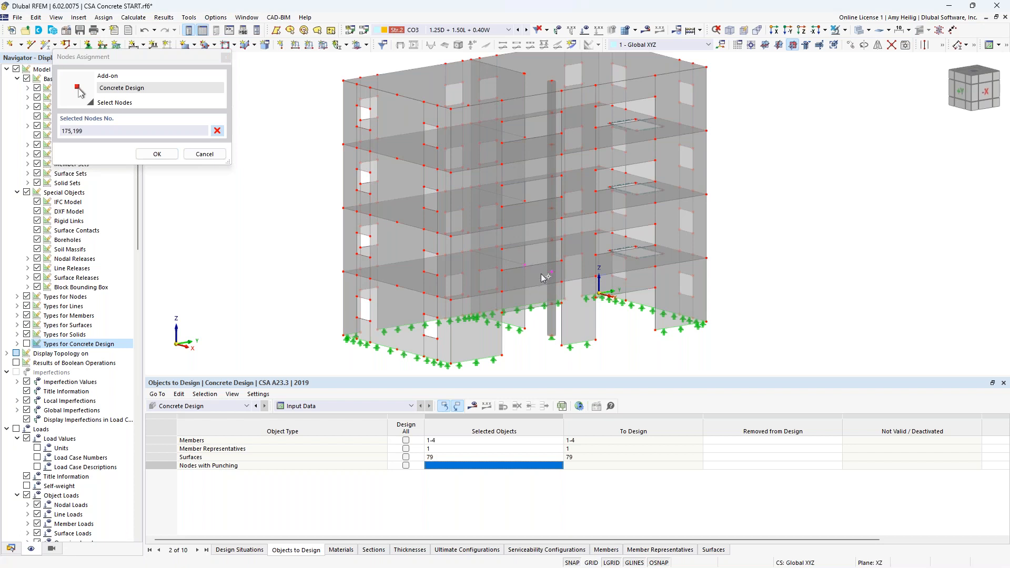
click(157, 154)
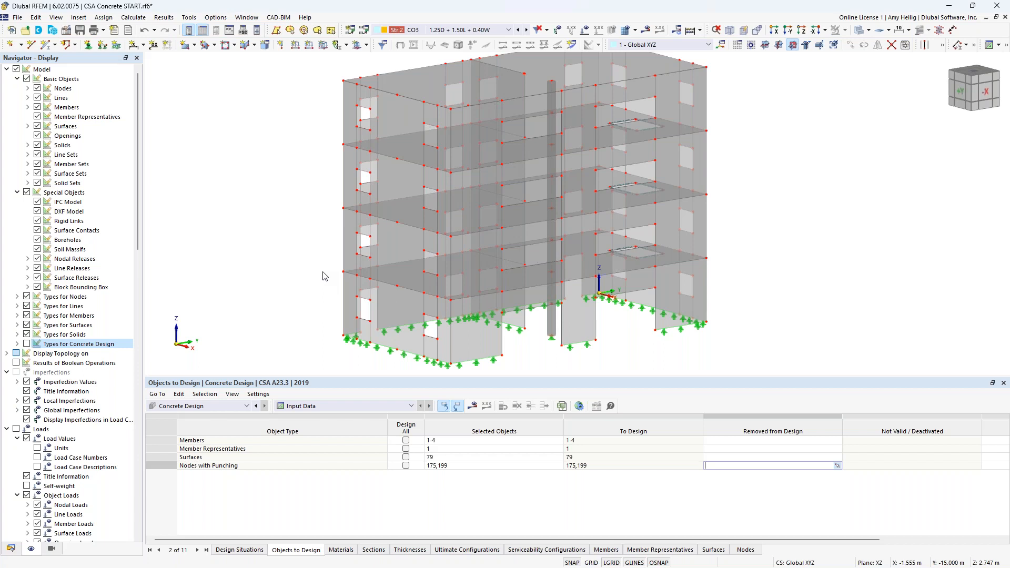
Step: Display the calculation results and switch the results navigator to Static Analysis
click(472, 405)
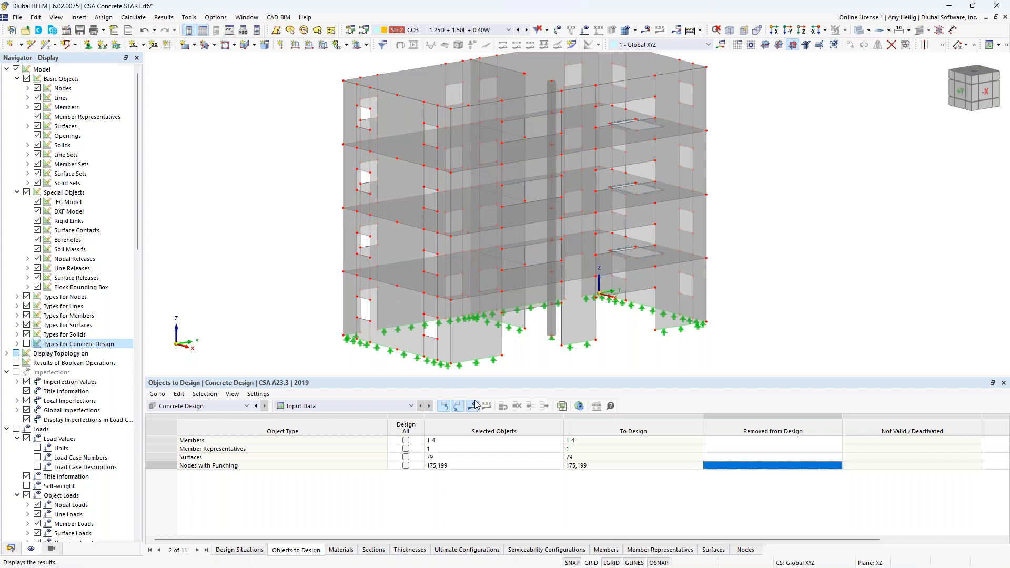
click(547, 335)
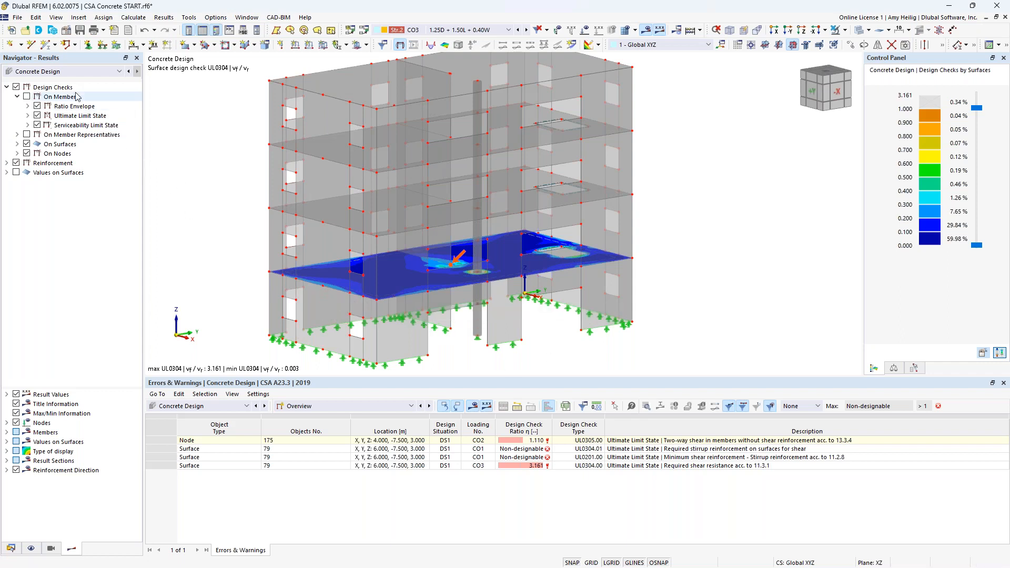
click(72, 72)
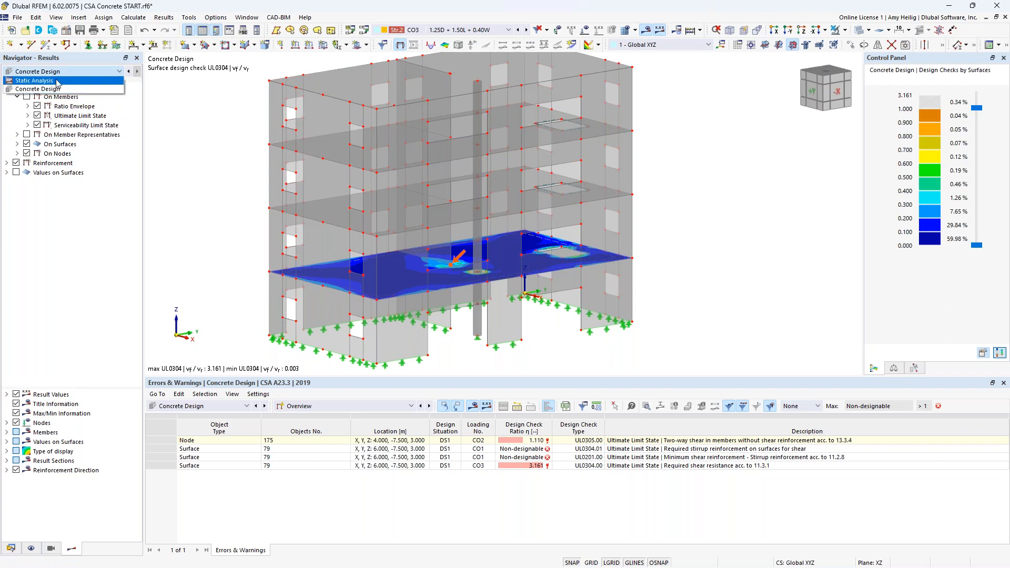
click(58, 81)
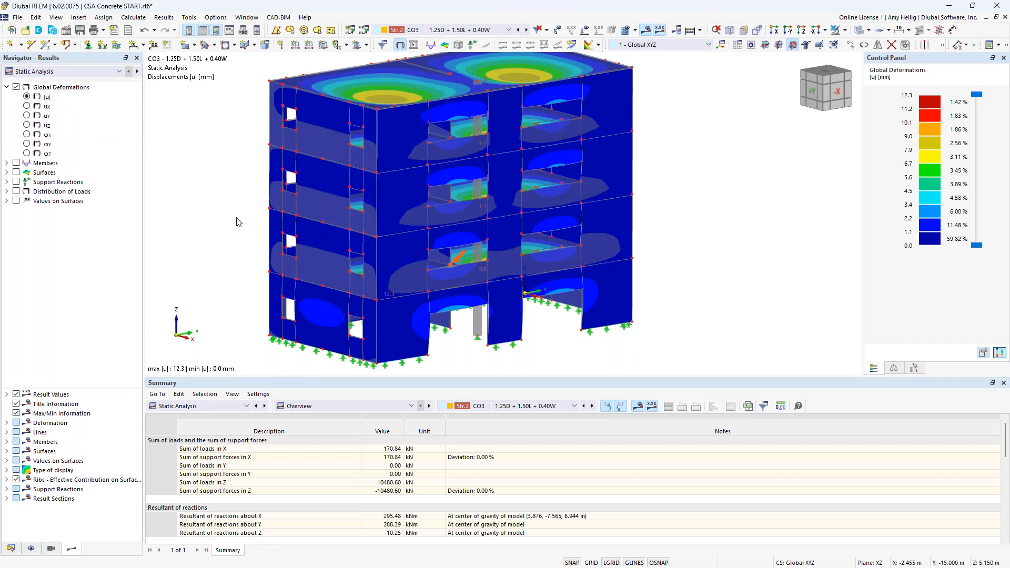
Step: Review the global deformations while stepping through load combinations from CO1 to CO3
scroll(235, 219, down, 2)
middle_drag(234, 219, 335, 244)
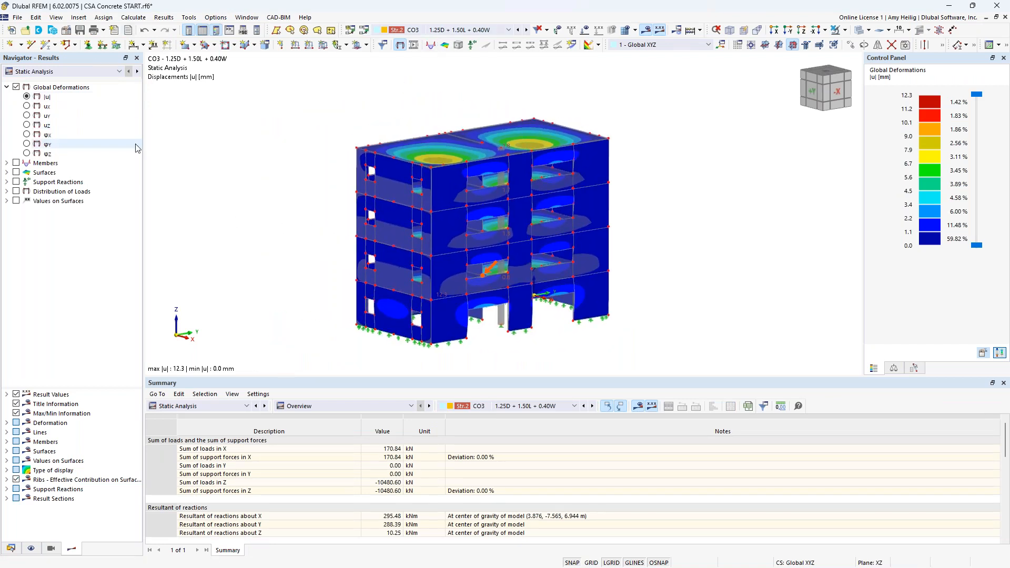
click(463, 30)
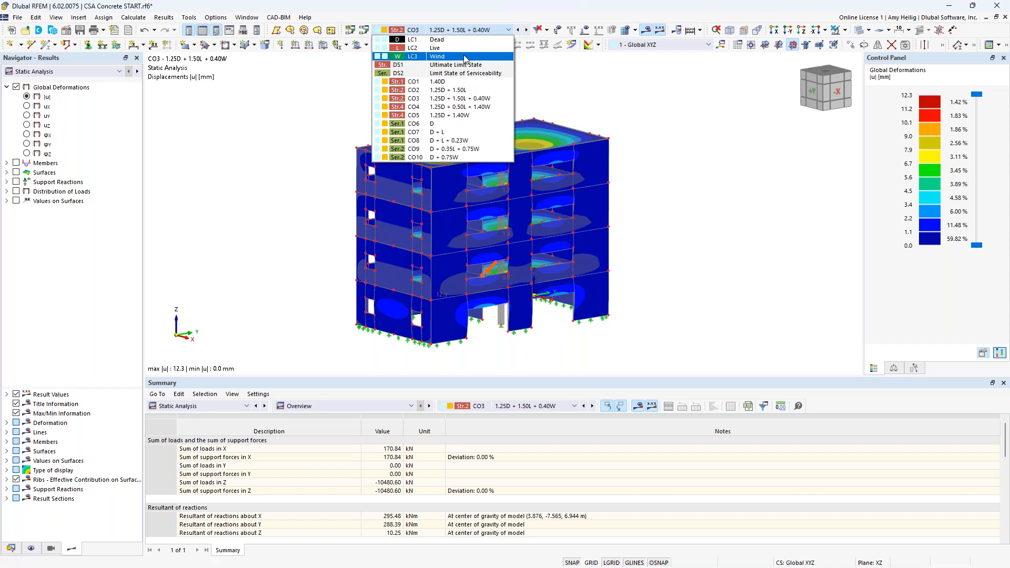
click(466, 82)
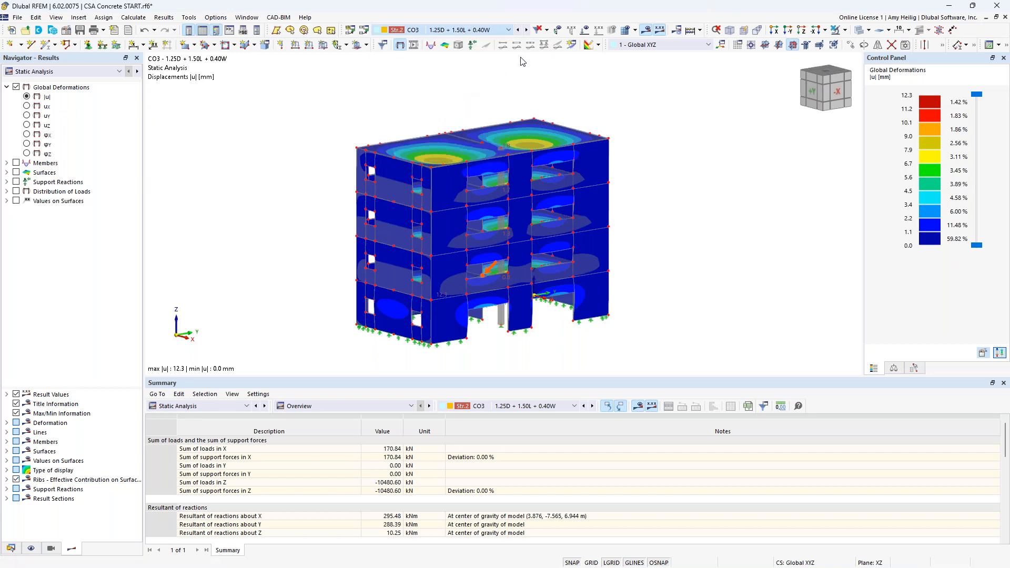
click(526, 30)
click(526, 30)
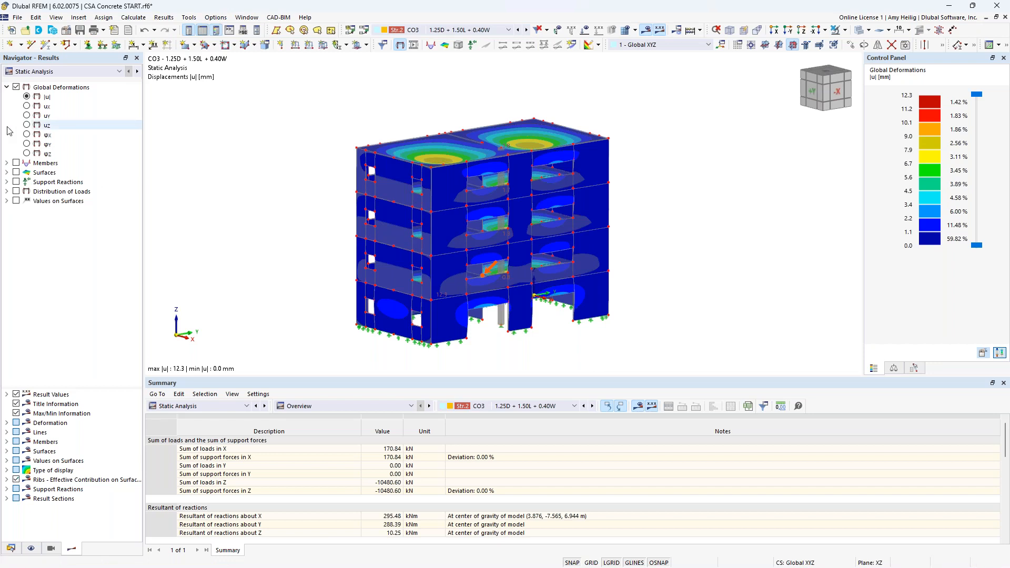
Step: Display member internal forces and compare N, Vz and My along the central column
click(6, 162)
click(15, 163)
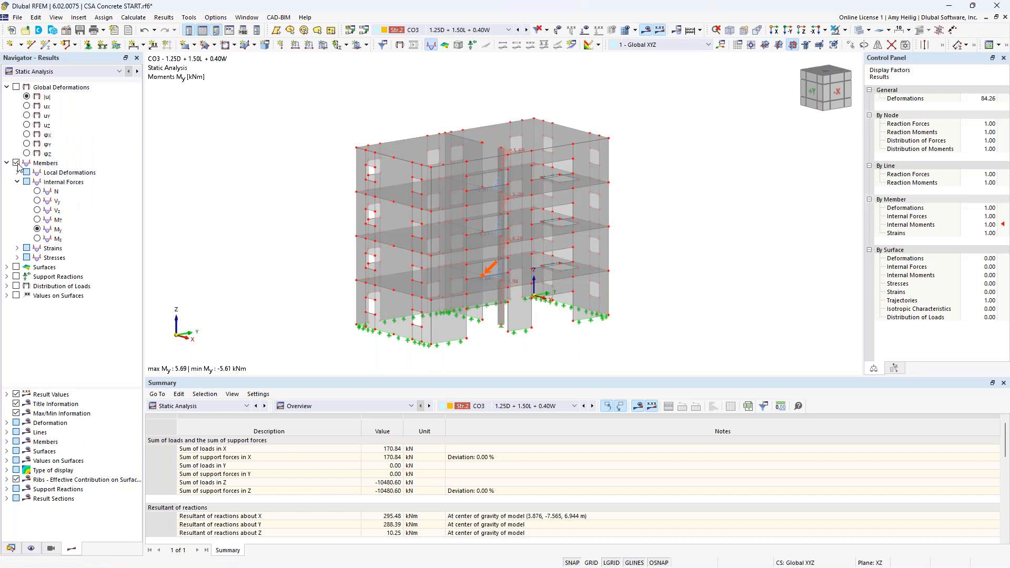
click(860, 30)
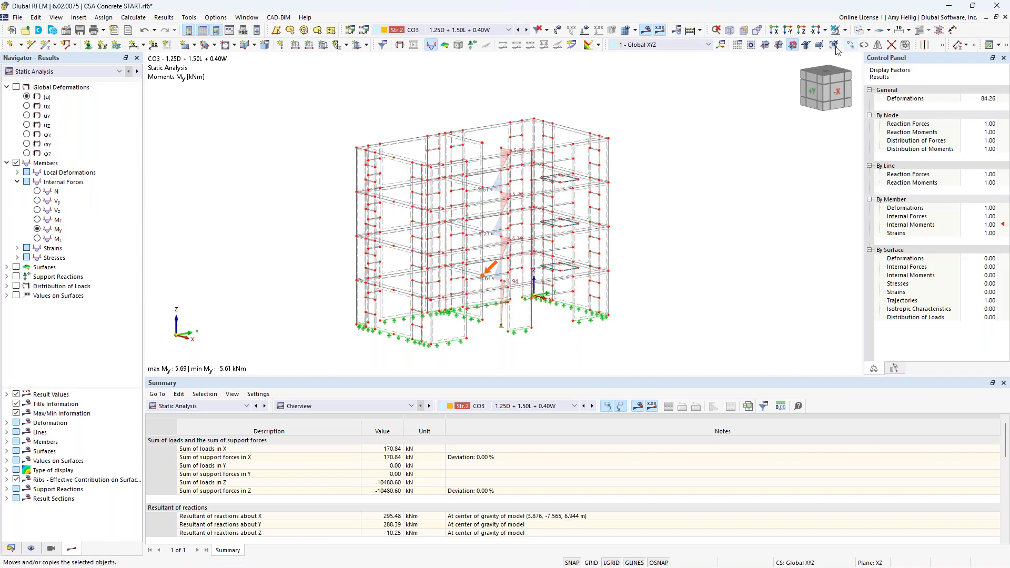
scroll(525, 309, up, 3)
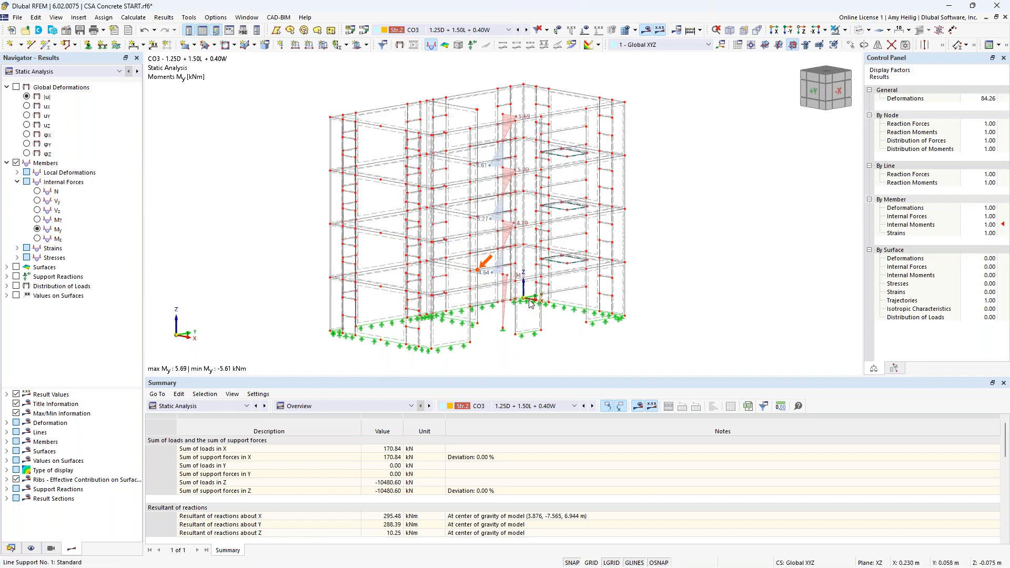
click(37, 191)
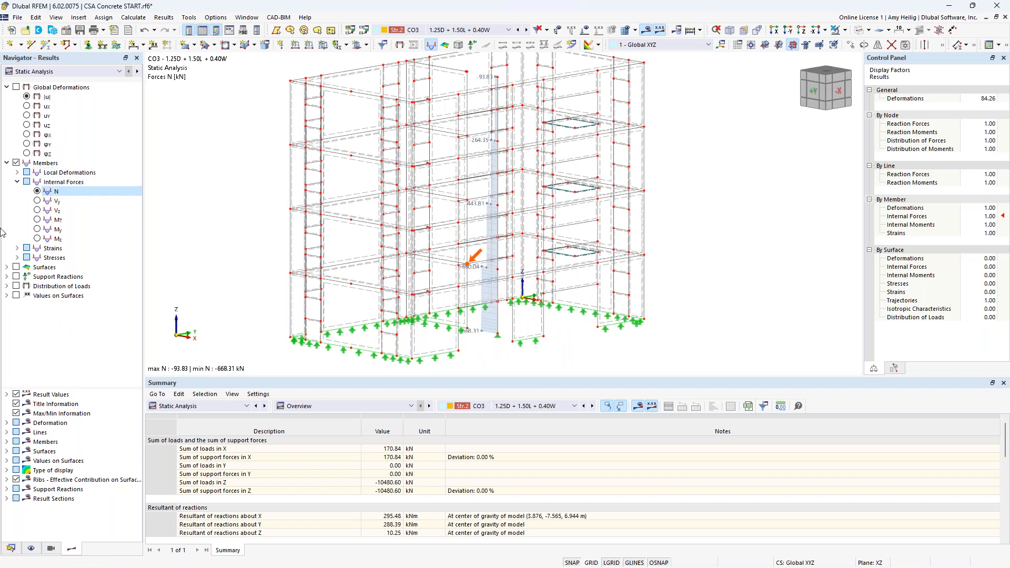
click(39, 210)
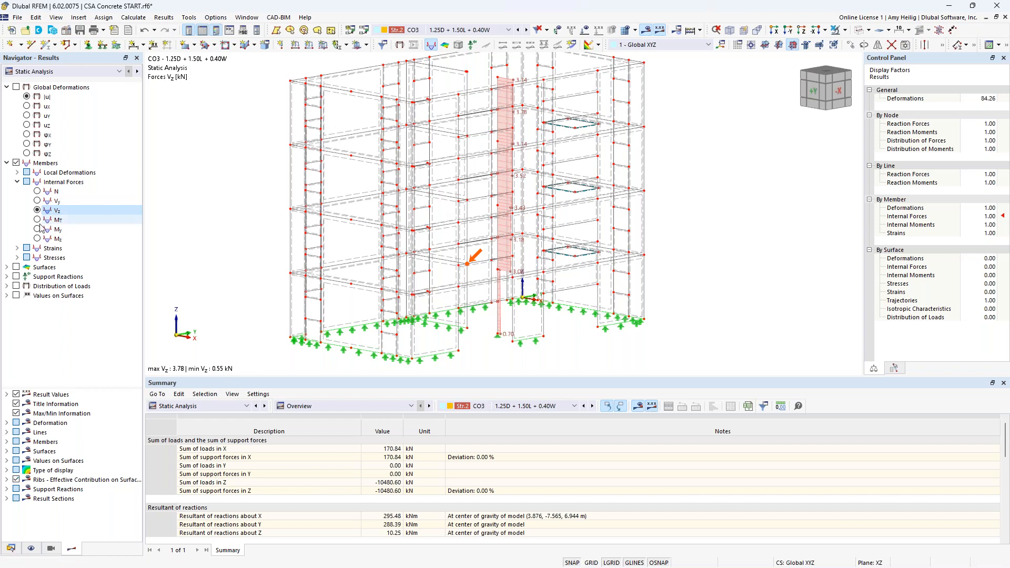
click(38, 230)
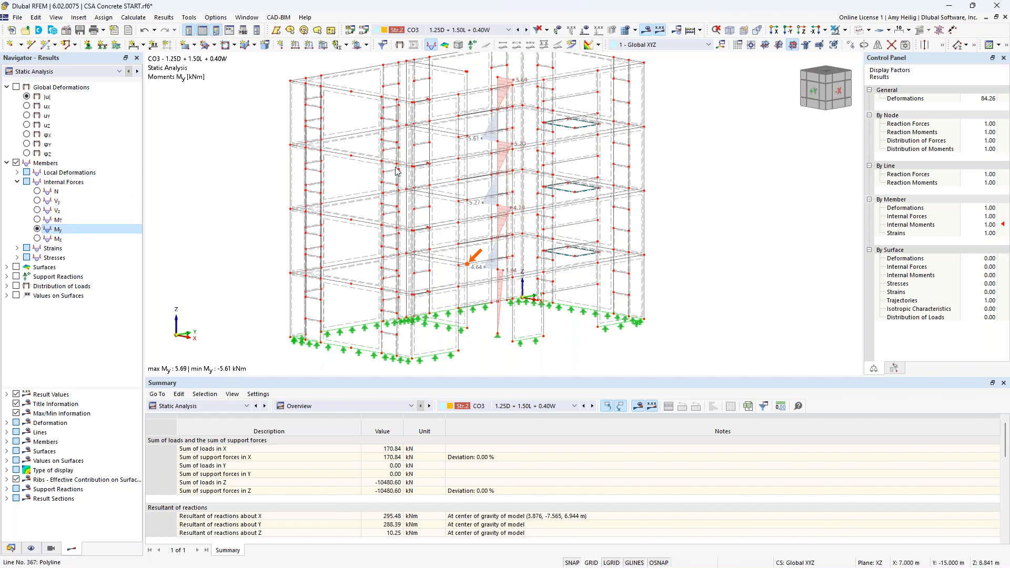
click(324, 405)
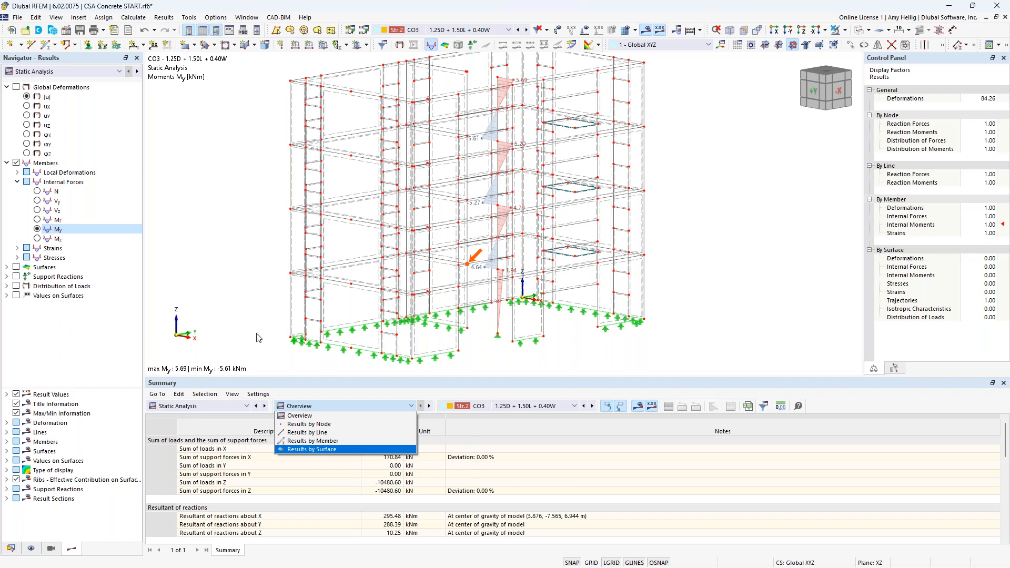
click(225, 284)
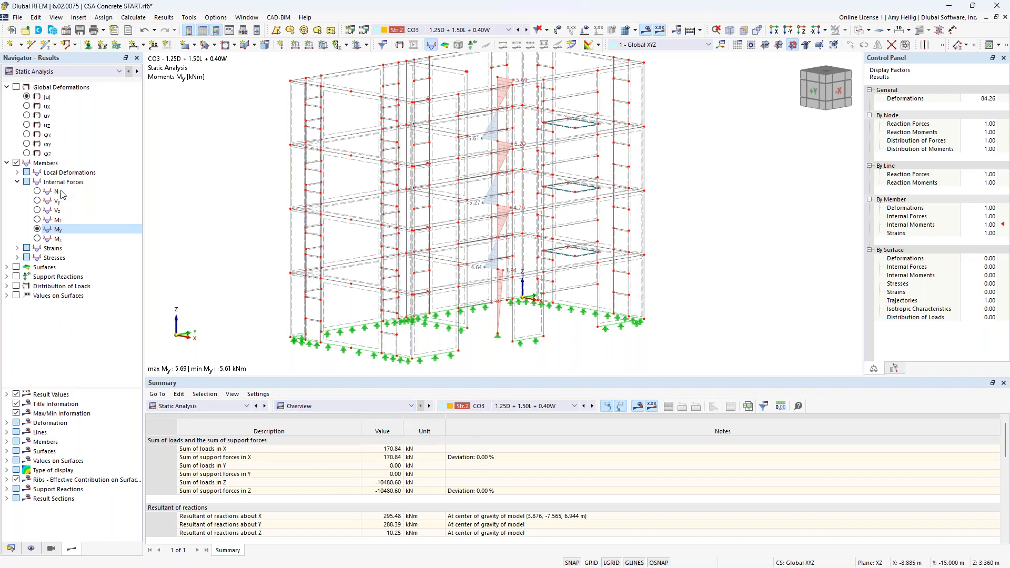
Step: Select the first-floor slab and show only it in visibility mode
click(7, 163)
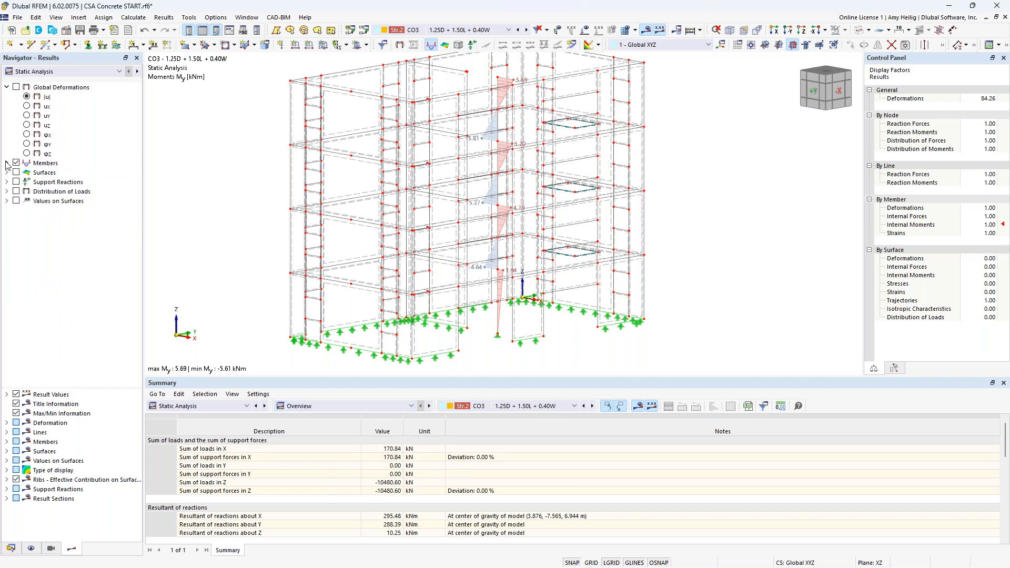
click(7, 172)
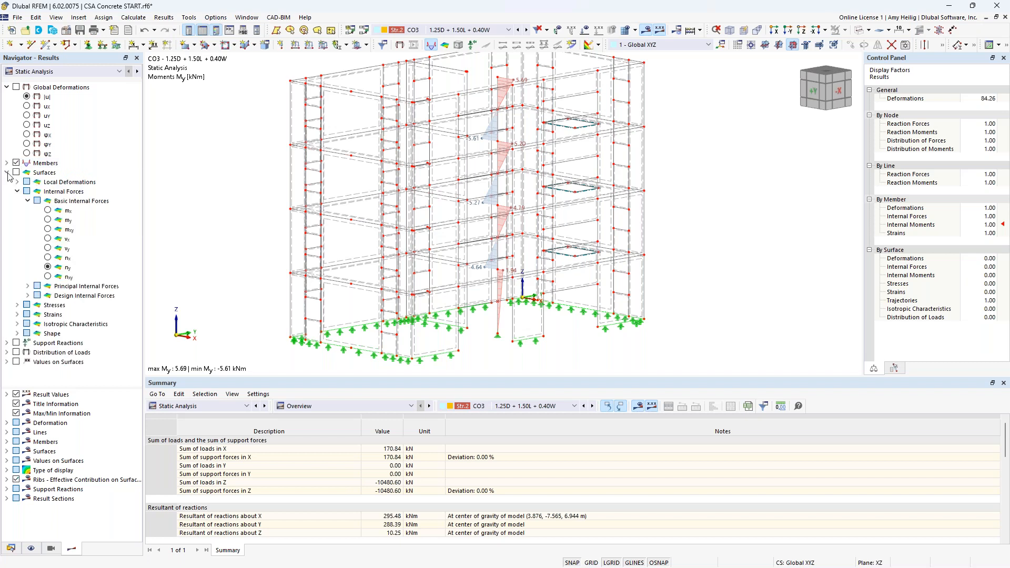
ctrl+middle_drag(677, 323, 594, 302)
drag(269, 252, 662, 288)
click(844, 30)
click(853, 42)
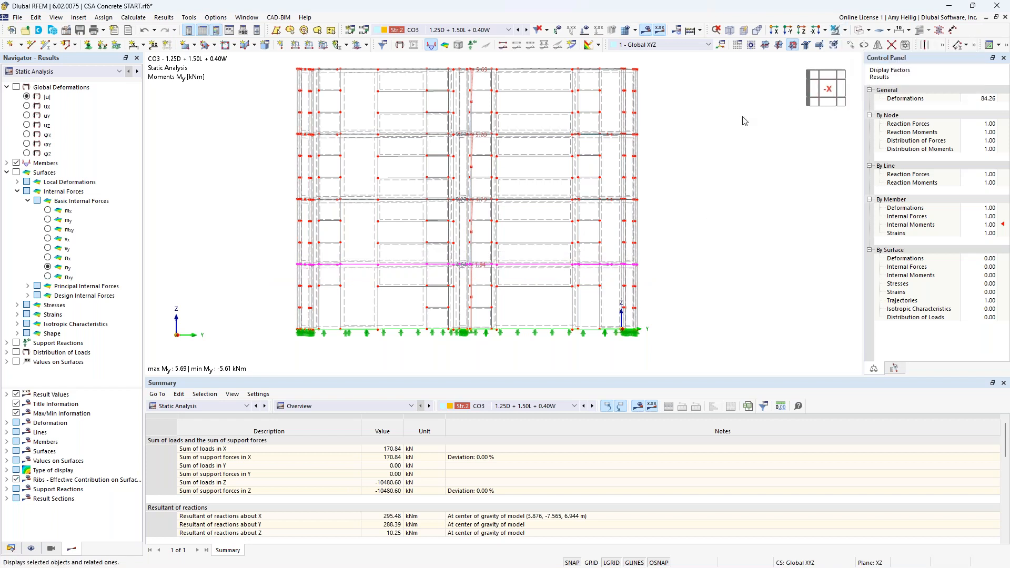
ctrl+middle_drag(369, 207, 412, 232)
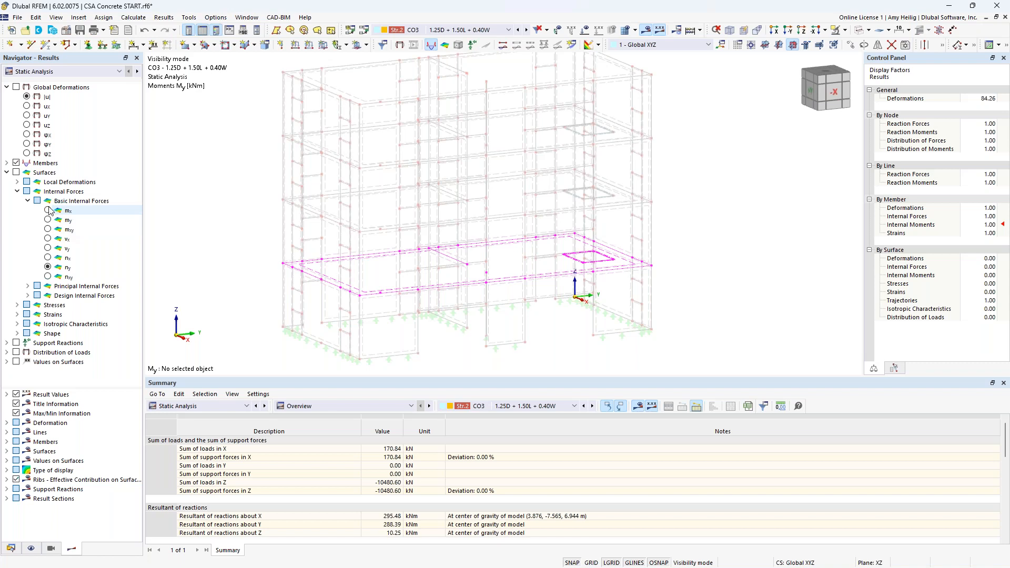
Step: Display surface internal forces on the slab and review mx, my, mxy, nx and ny
click(16, 173)
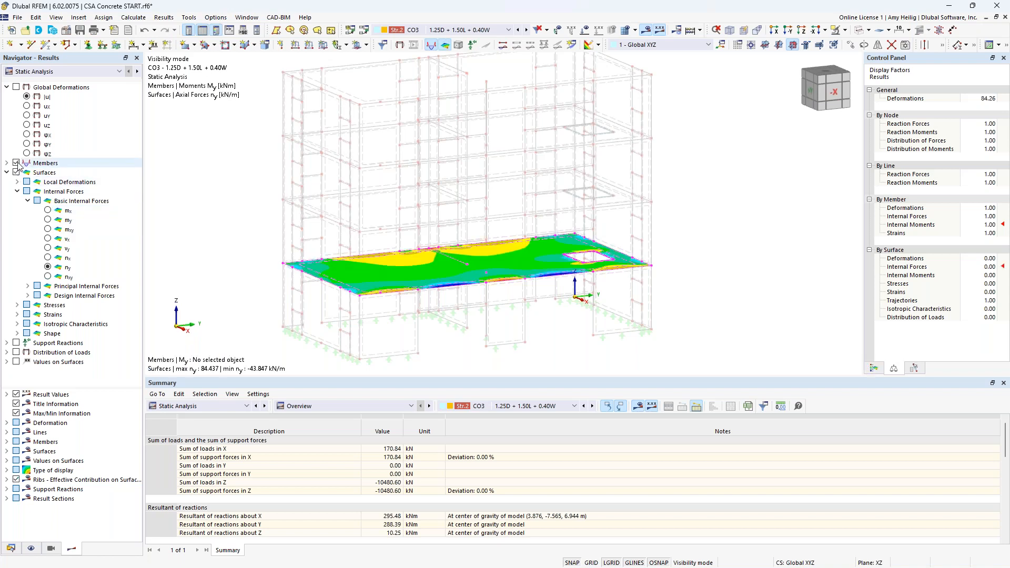
click(17, 163)
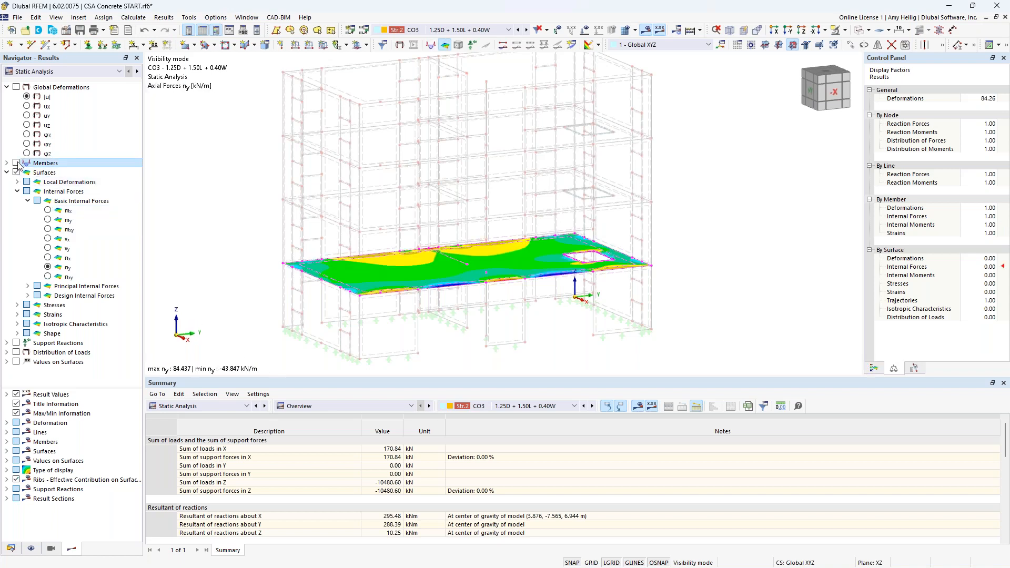
click(47, 210)
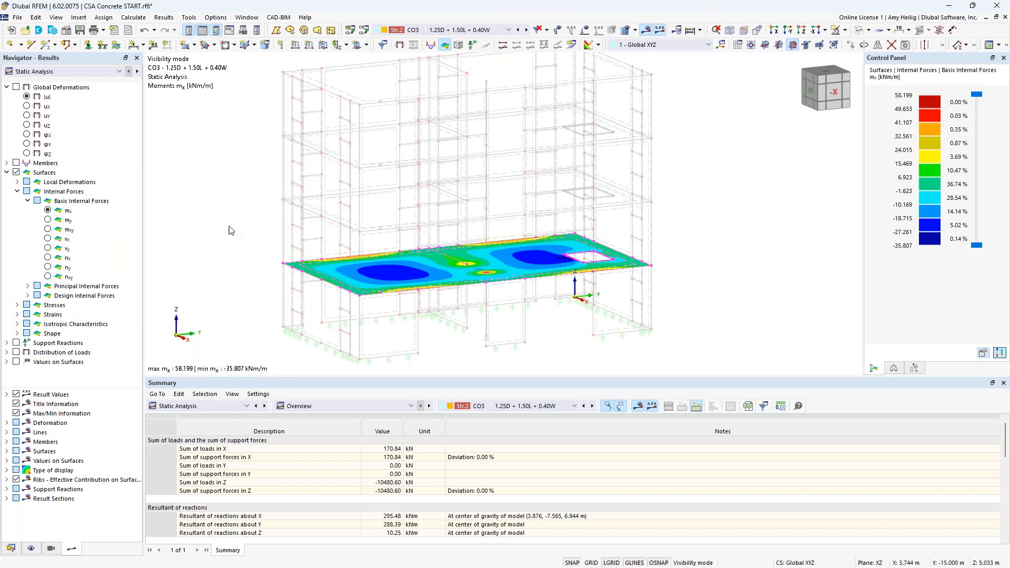
click(47, 220)
click(48, 229)
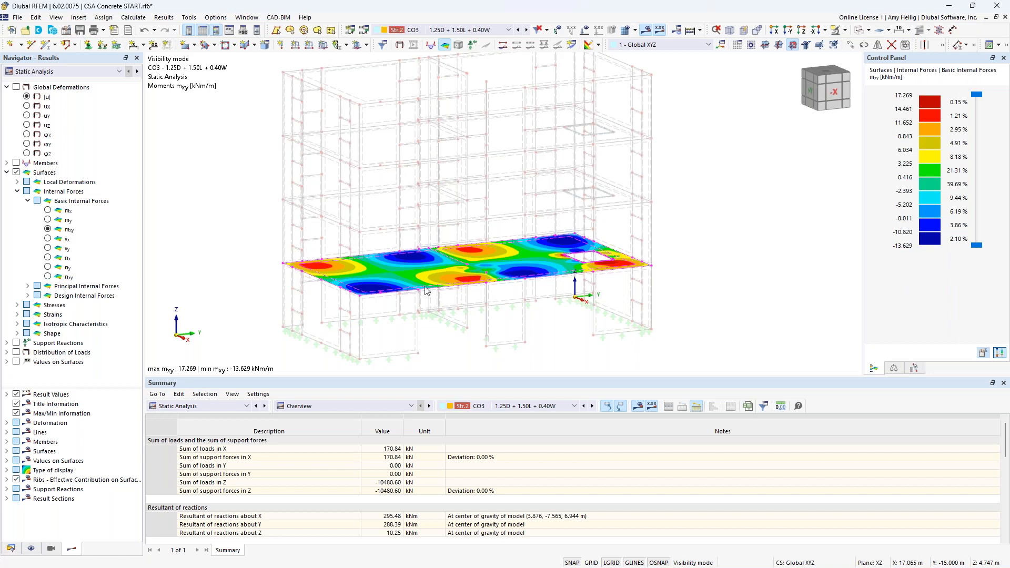
click(48, 257)
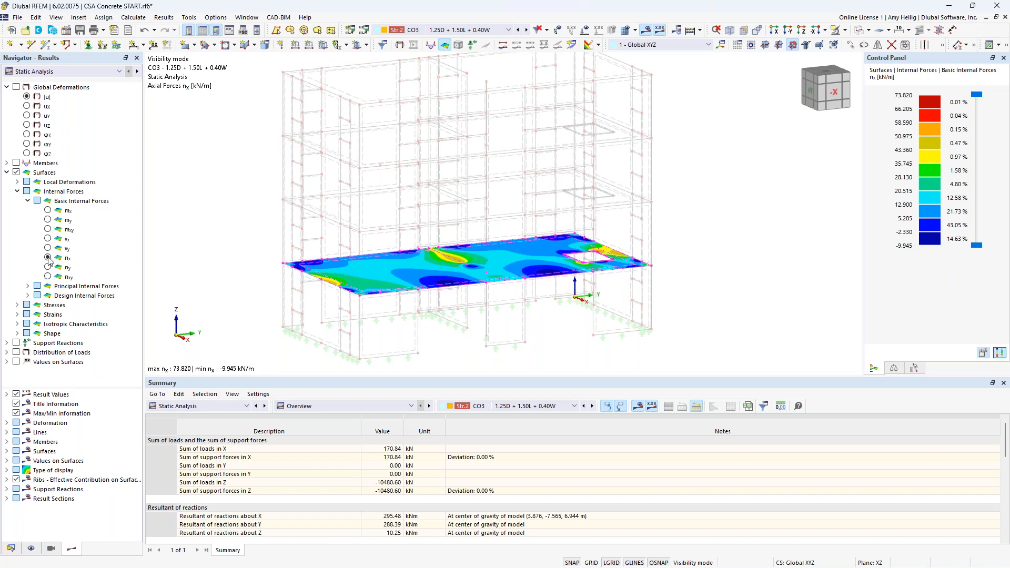
click(48, 267)
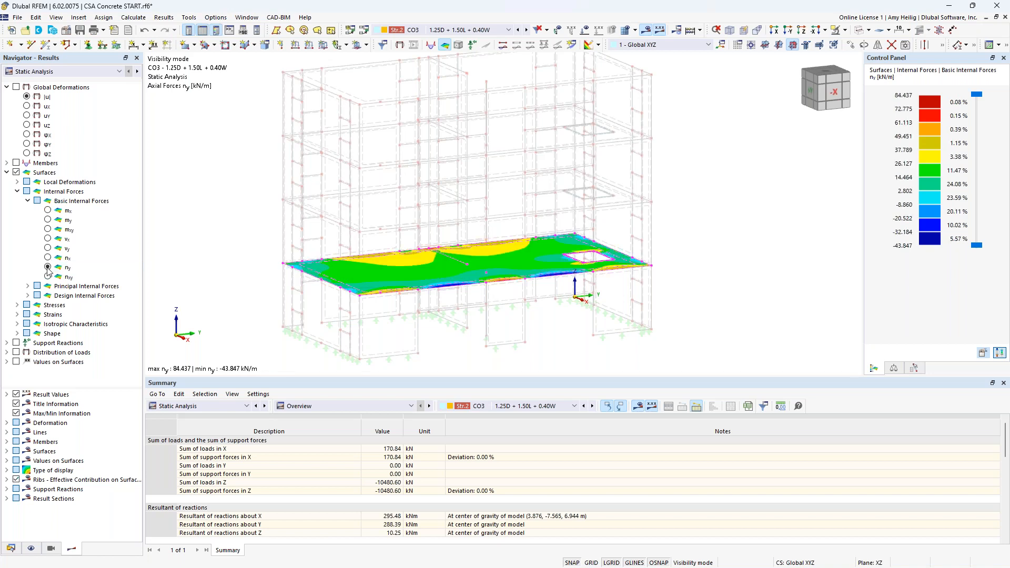
scroll(451, 282, up, 1)
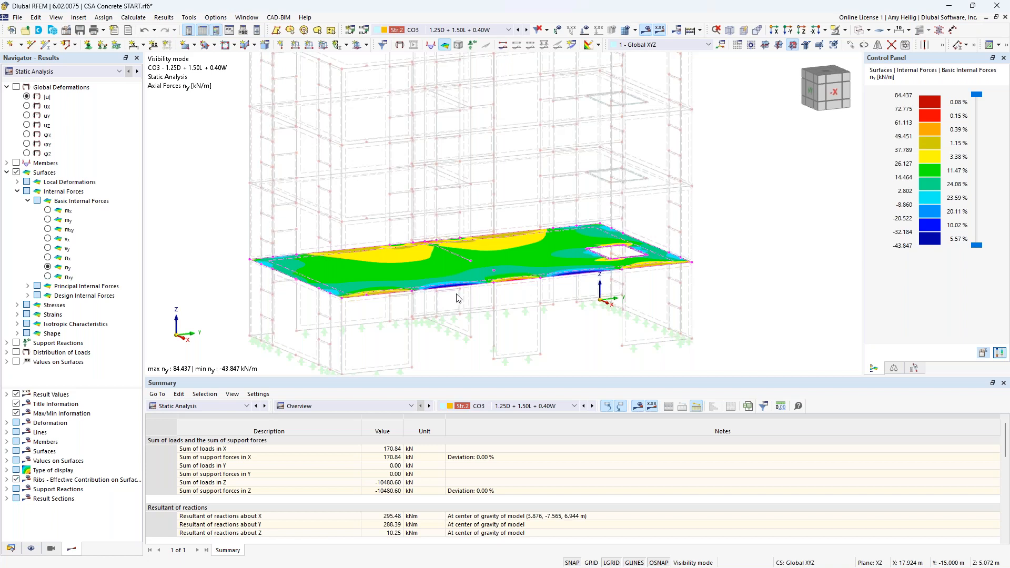
Step: Collapse the surface result categories and cancel visibility mode to show the whole model again
click(6, 173)
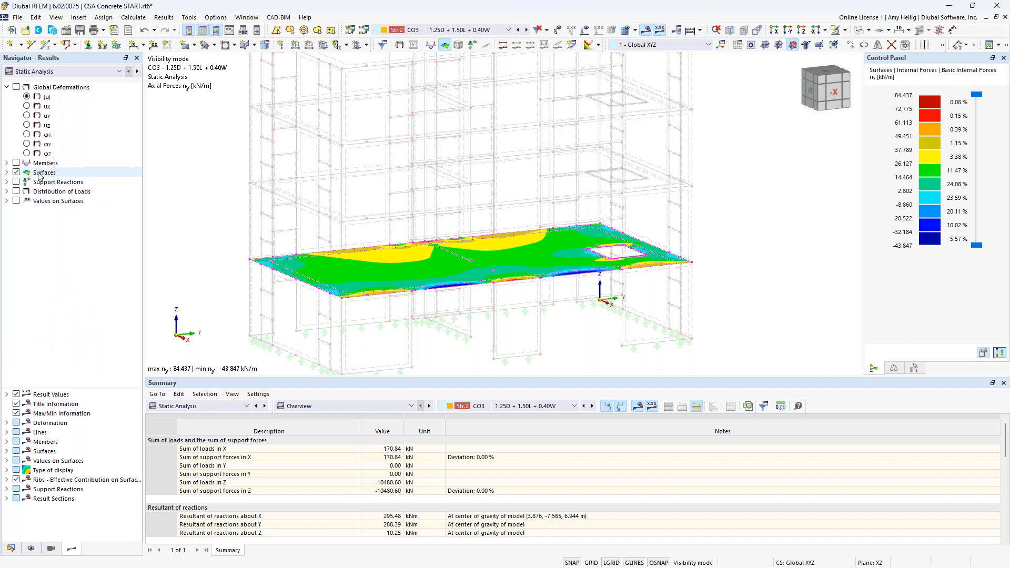
click(846, 31)
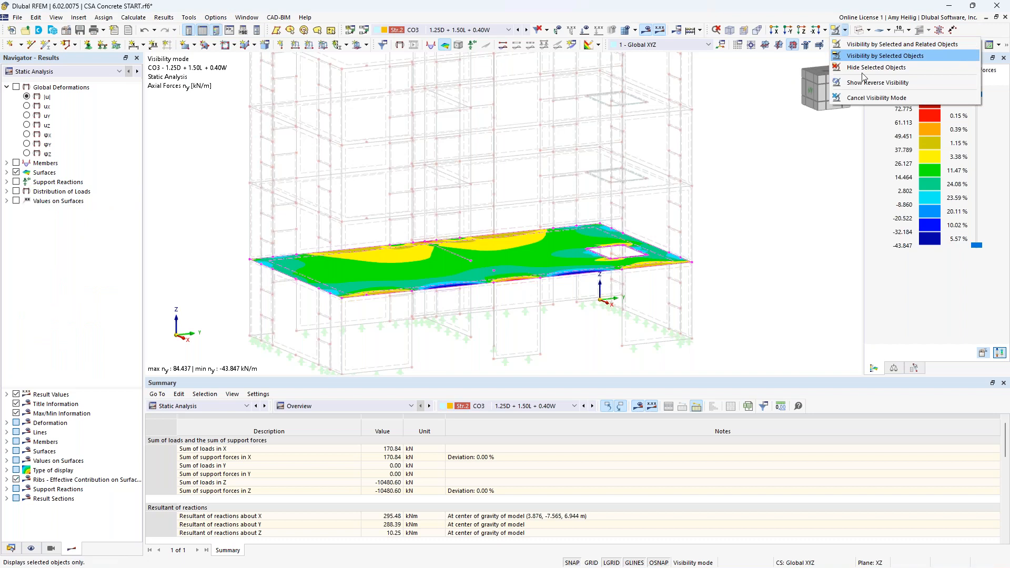
click(864, 99)
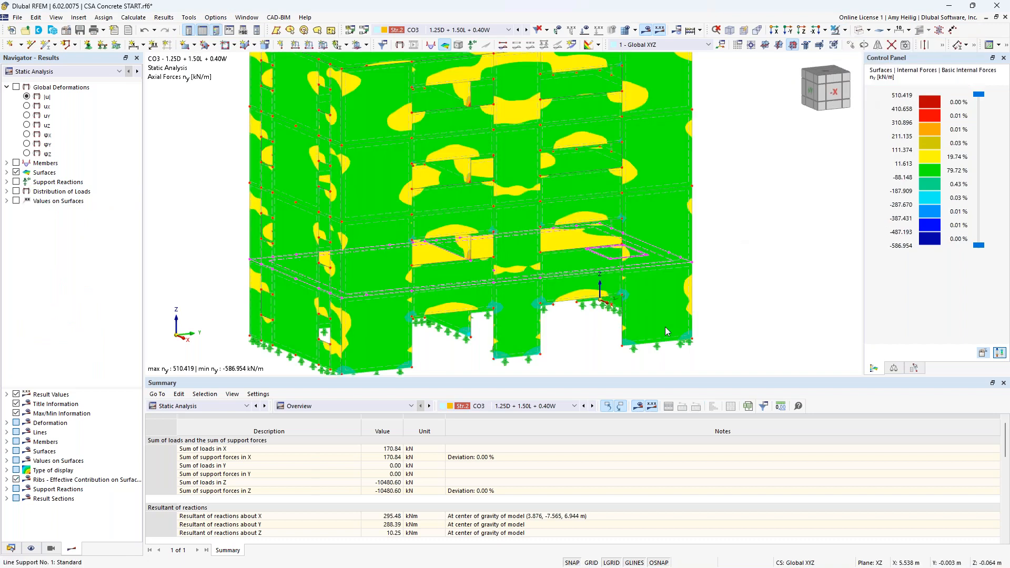
Step: Switch the results navigator to Concrete Design and list Design Ratios on Members in the table
click(74, 72)
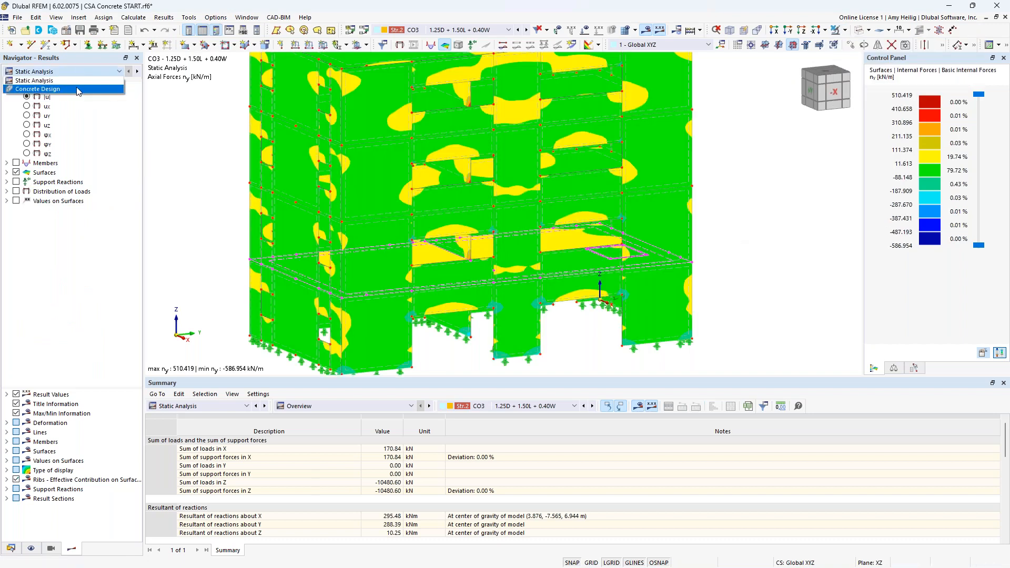
click(77, 90)
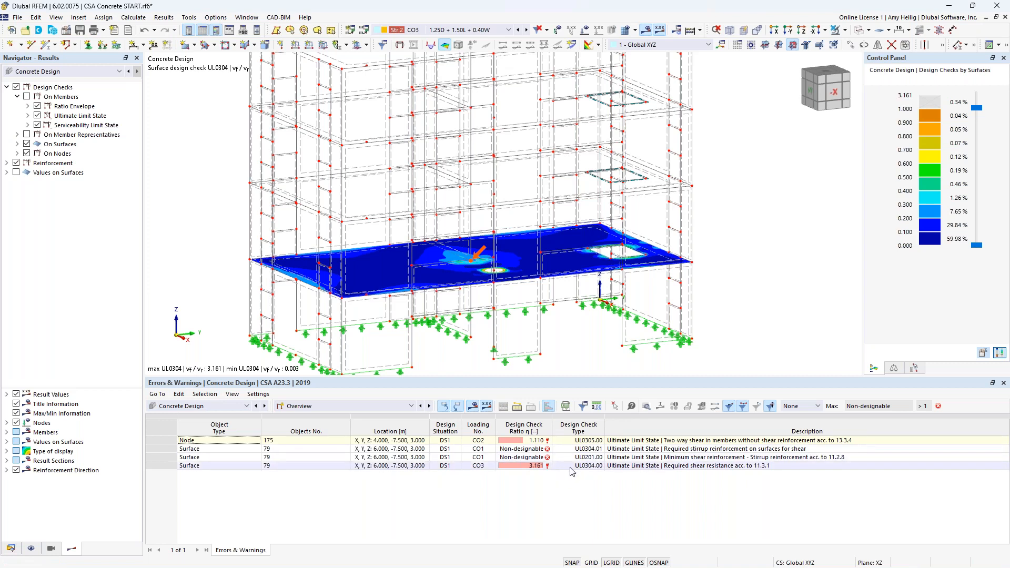
click(347, 406)
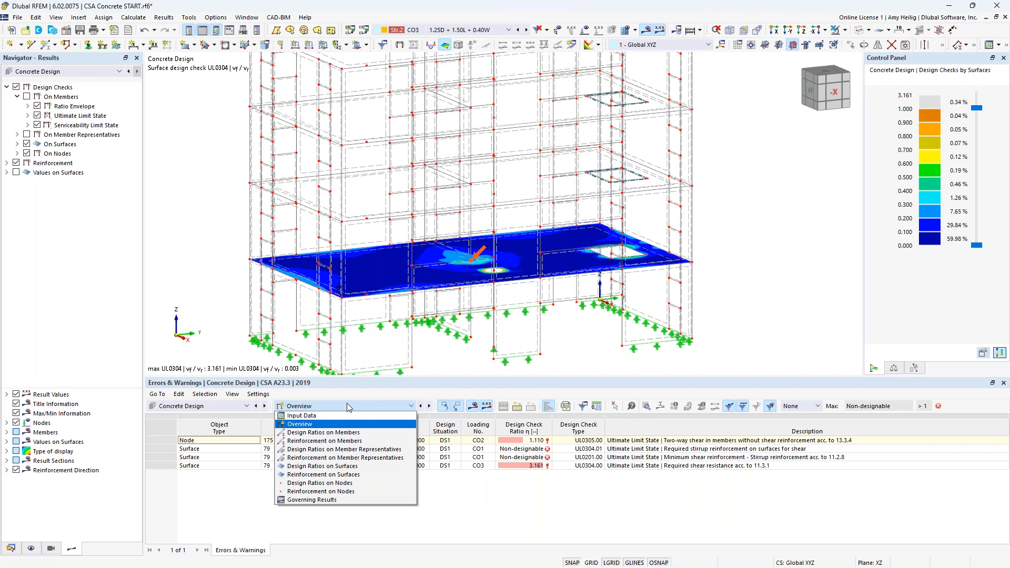
click(338, 436)
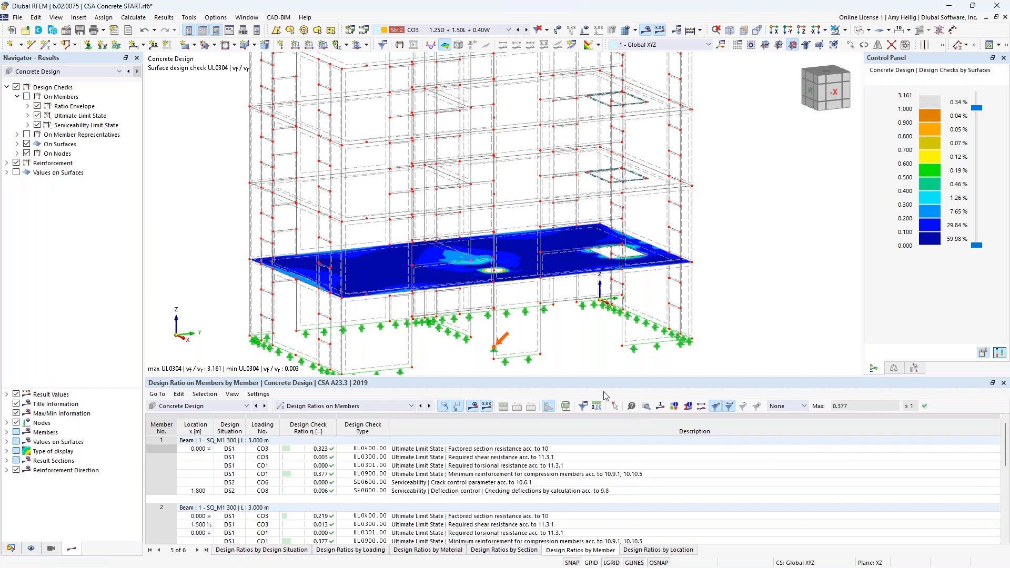
Step: Enlarge the table and show only the member design checks in the model, hiding surface and node checks
drag(567, 377, 568, 338)
scroll(545, 253, down, 2)
click(27, 96)
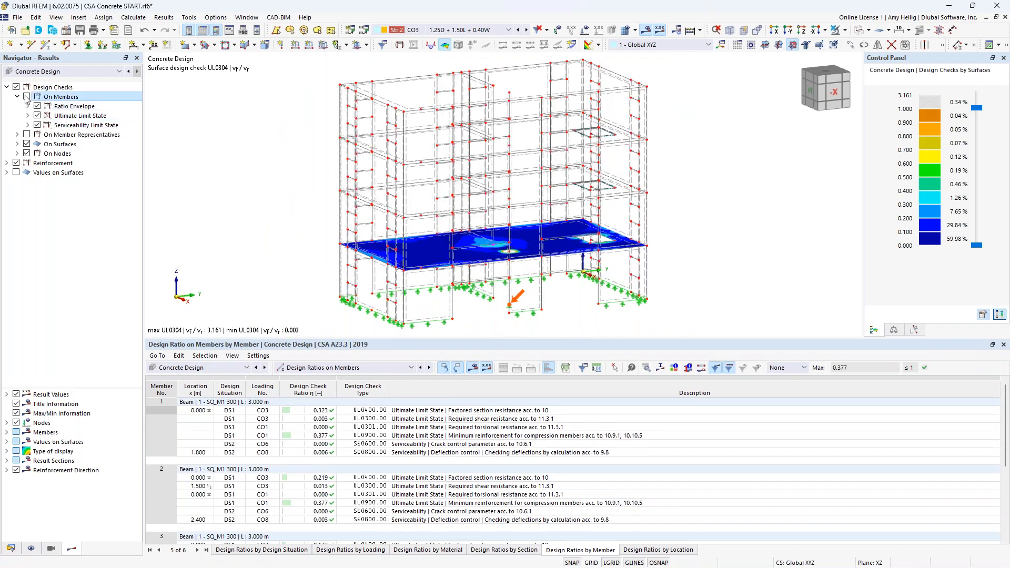
click(27, 144)
click(27, 154)
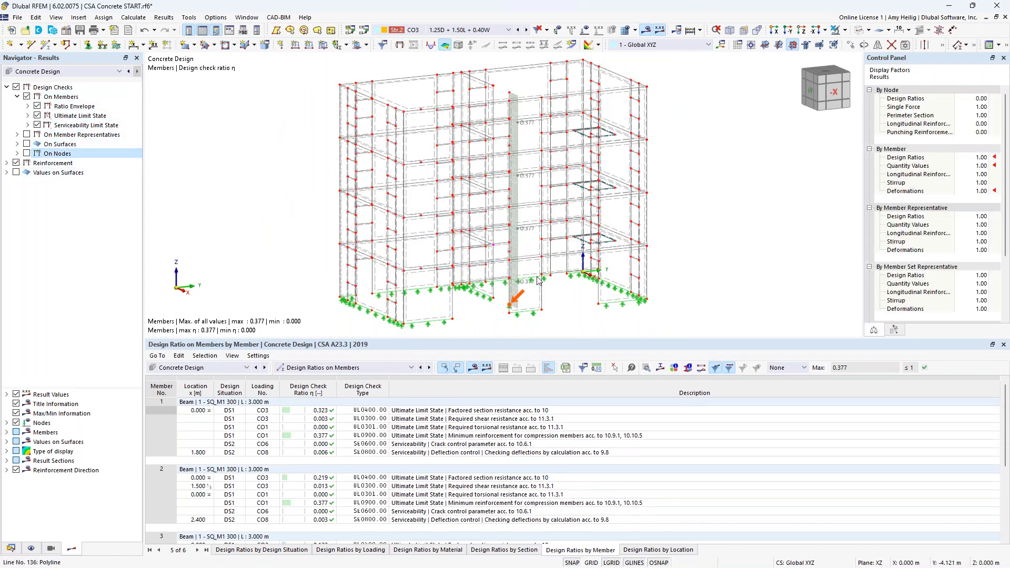
Step: Examine the member design check rows for members 1 to 3 and their locations in the model
ctrl+middle_drag(550, 277, 586, 276)
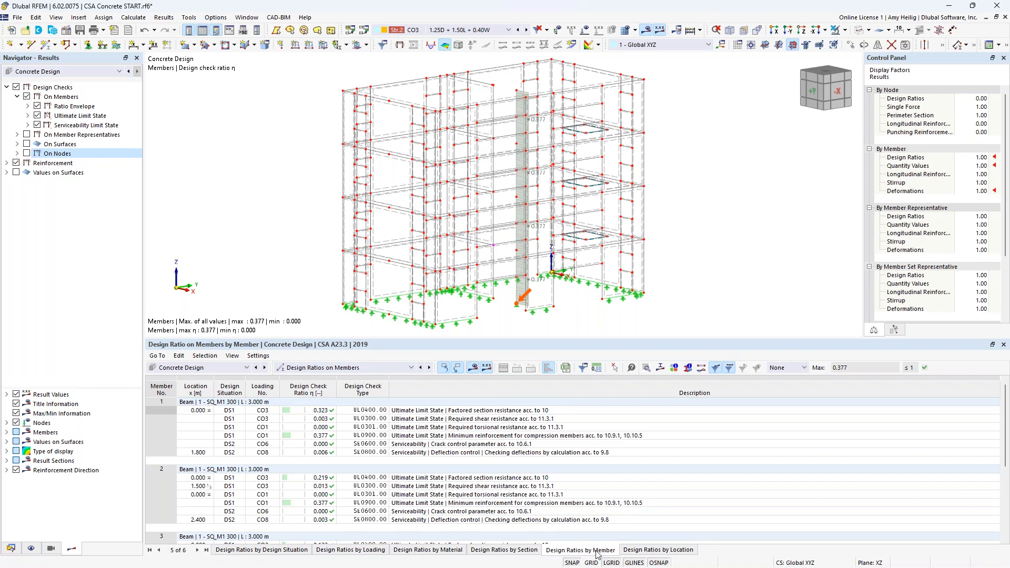
click(516, 428)
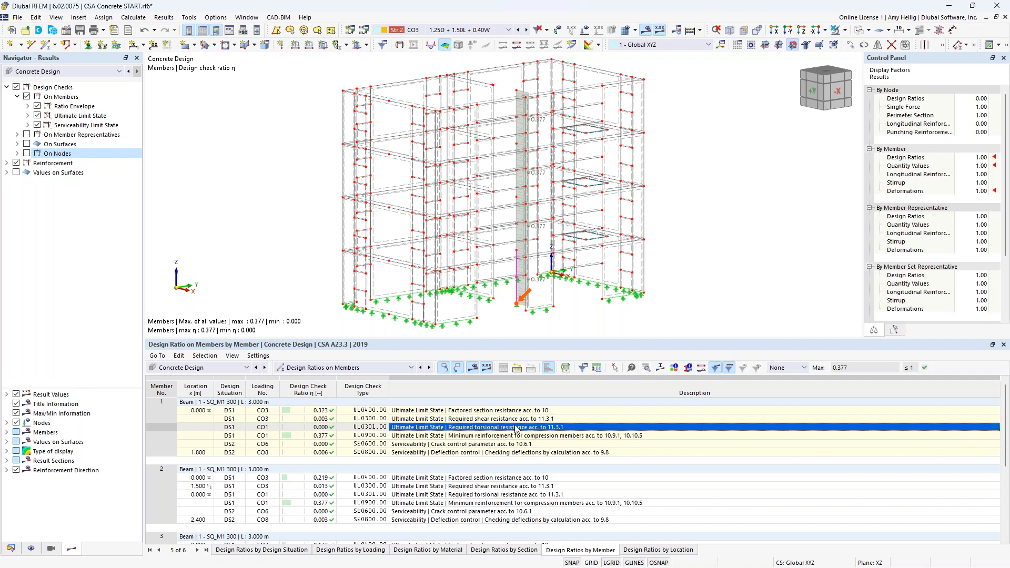
click(495, 487)
scroll(496, 486, down, 3)
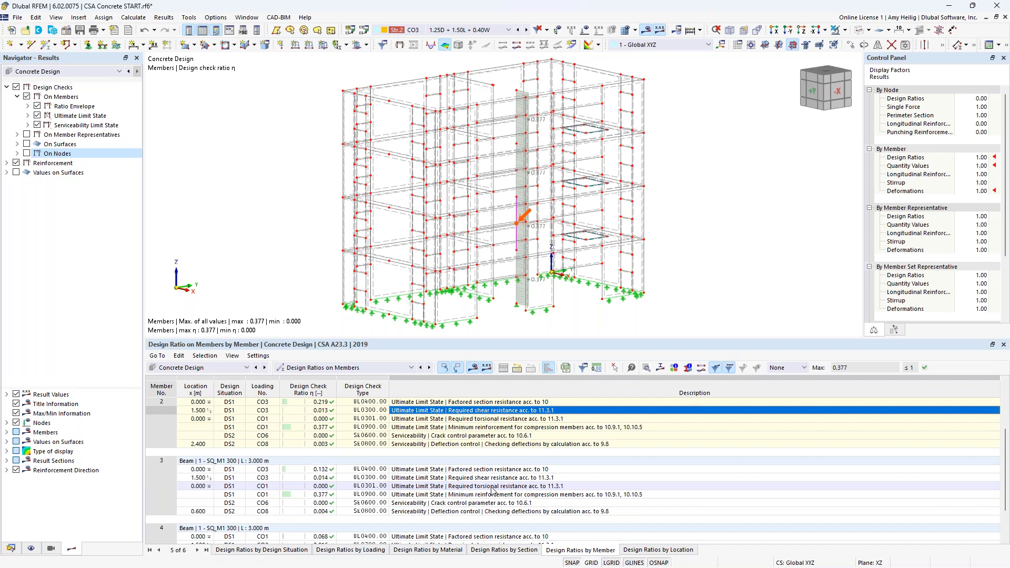
click(493, 487)
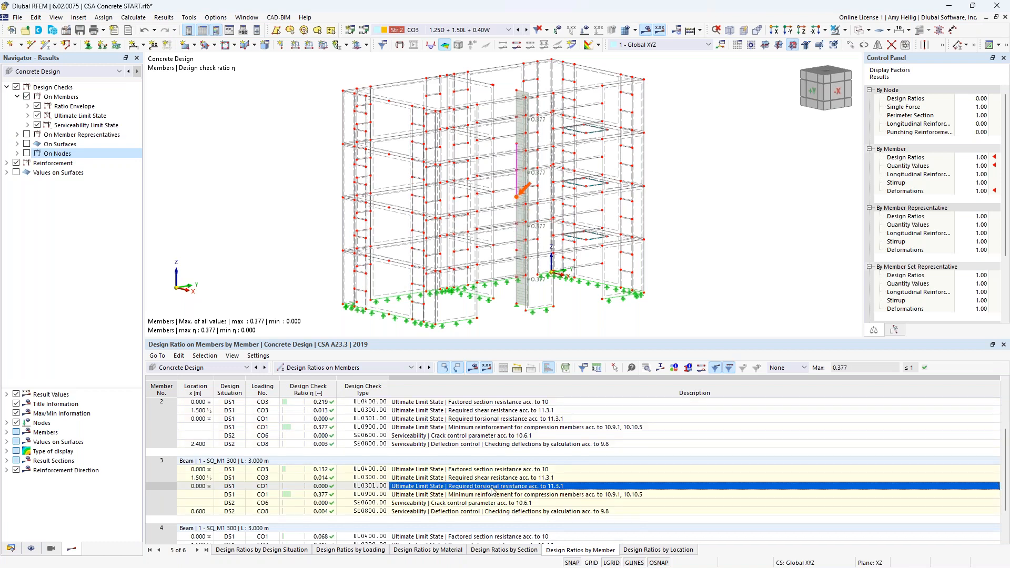
scroll(493, 488, up, 3)
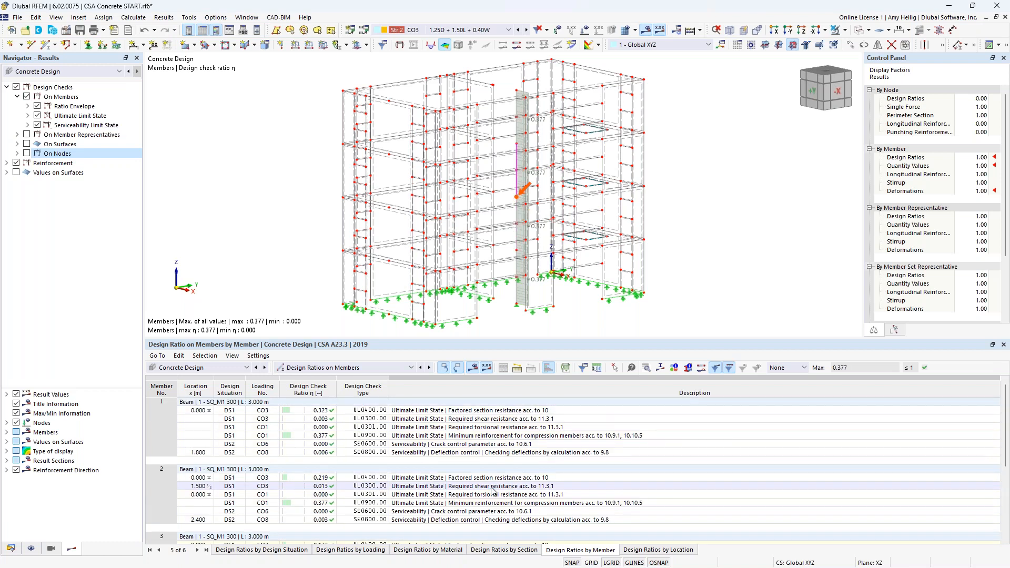
click(464, 413)
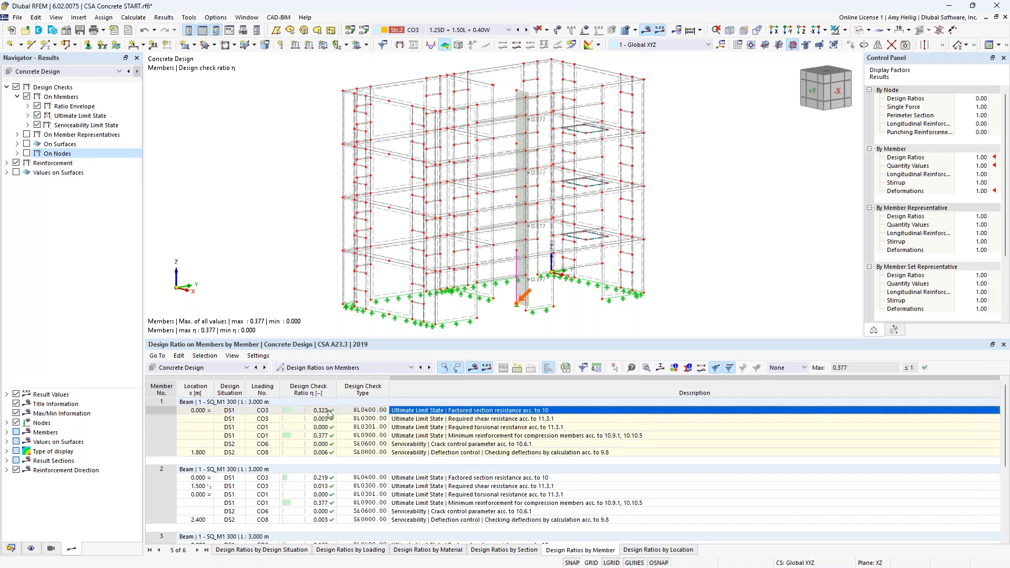
Step: Open the design check details for member 1 and switch to the UL0900 minimum reinforcement check
click(646, 368)
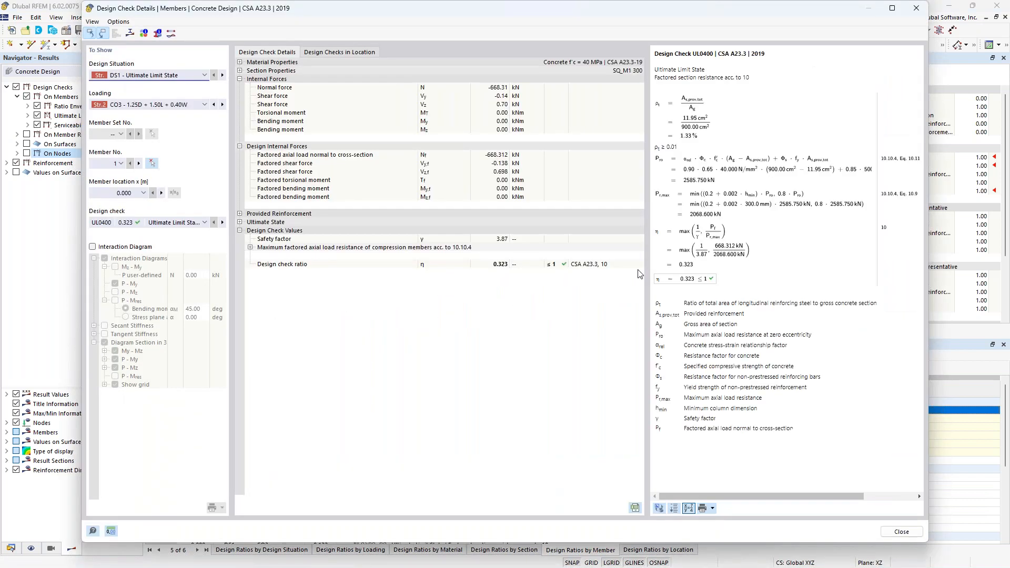
ctrl+scroll(721, 183, up, 3)
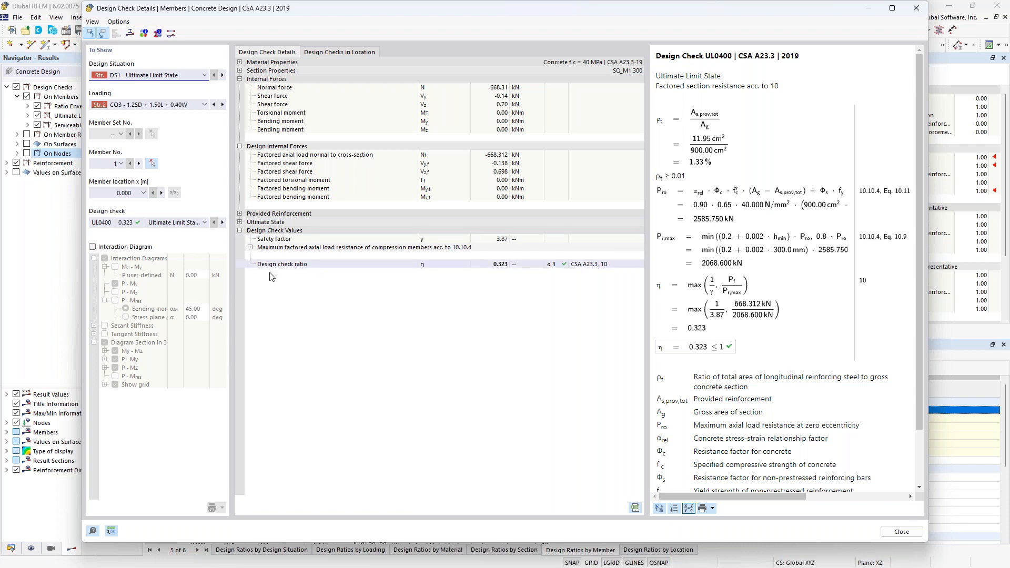
click(203, 223)
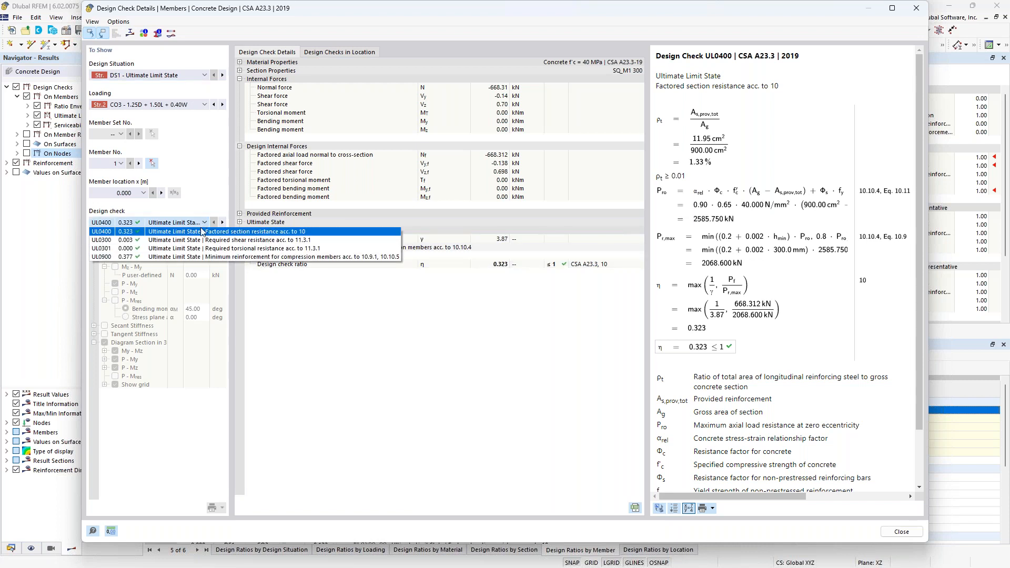
click(195, 257)
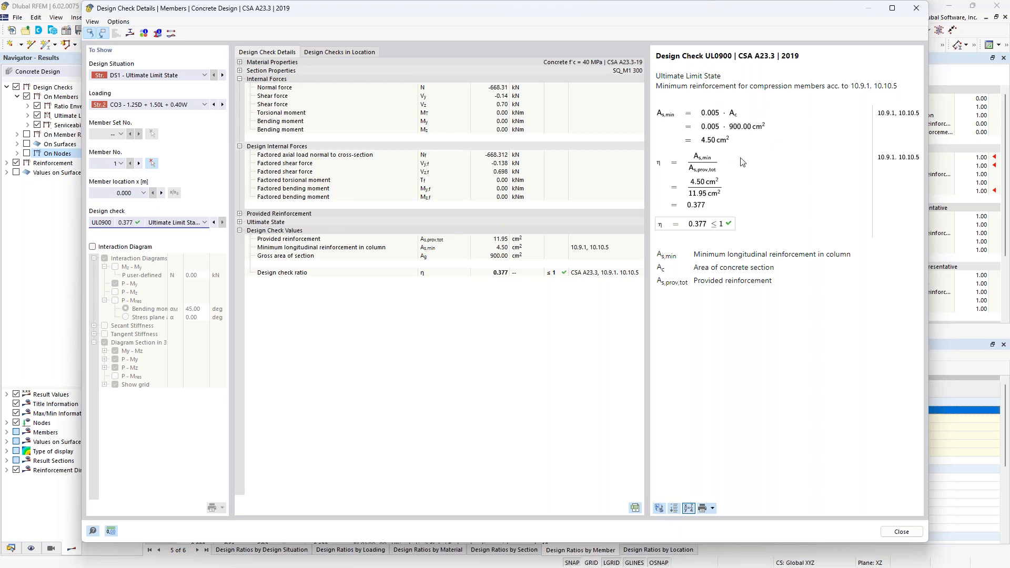
Step: Expand the Ultimate State strains and turn on the Interaction Diagram in the details dialog
click(240, 222)
click(250, 247)
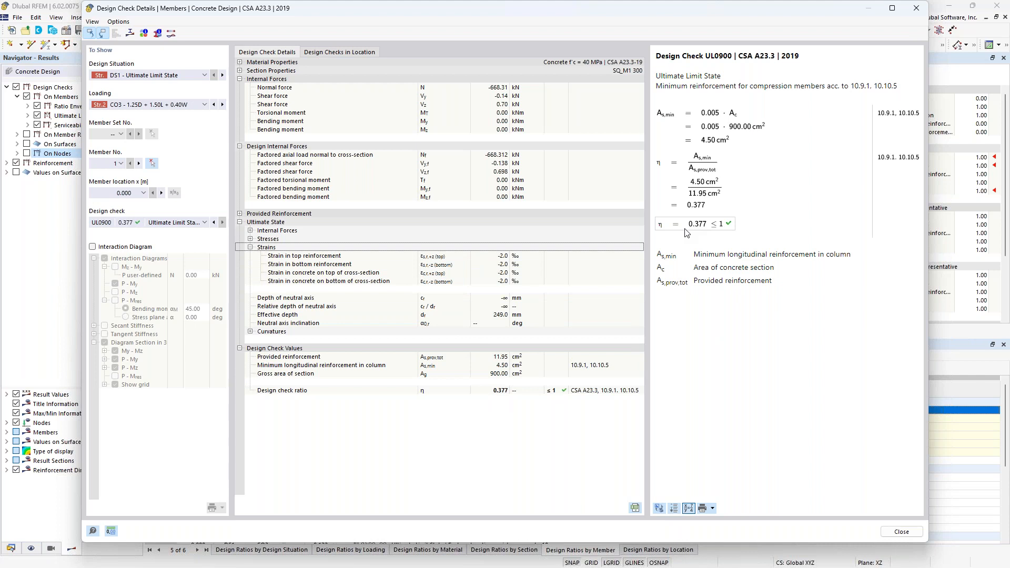
click(92, 246)
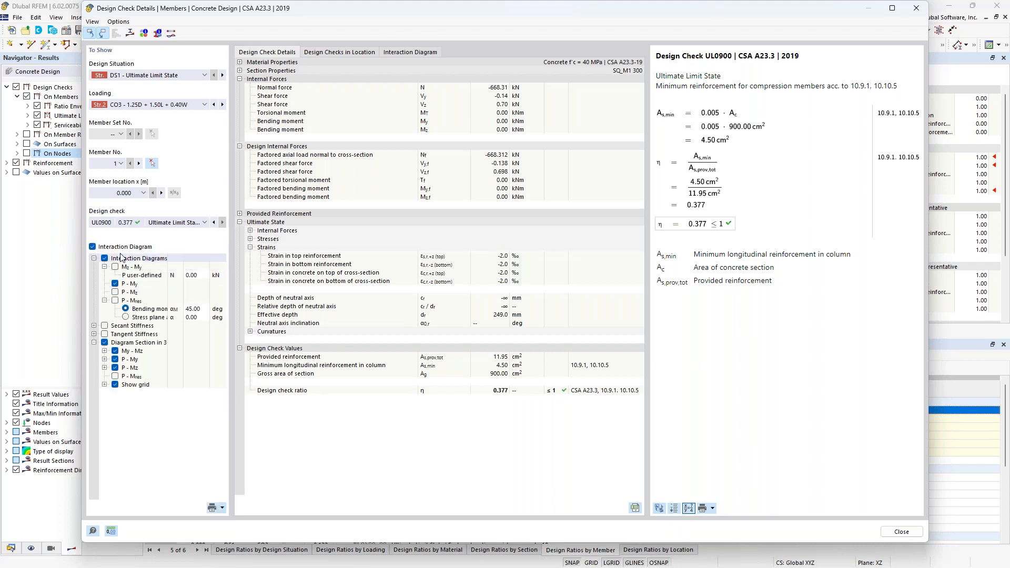
Step: Review the column's P–My and 3D interaction diagrams, return to the check details and close the dialog
click(431, 52)
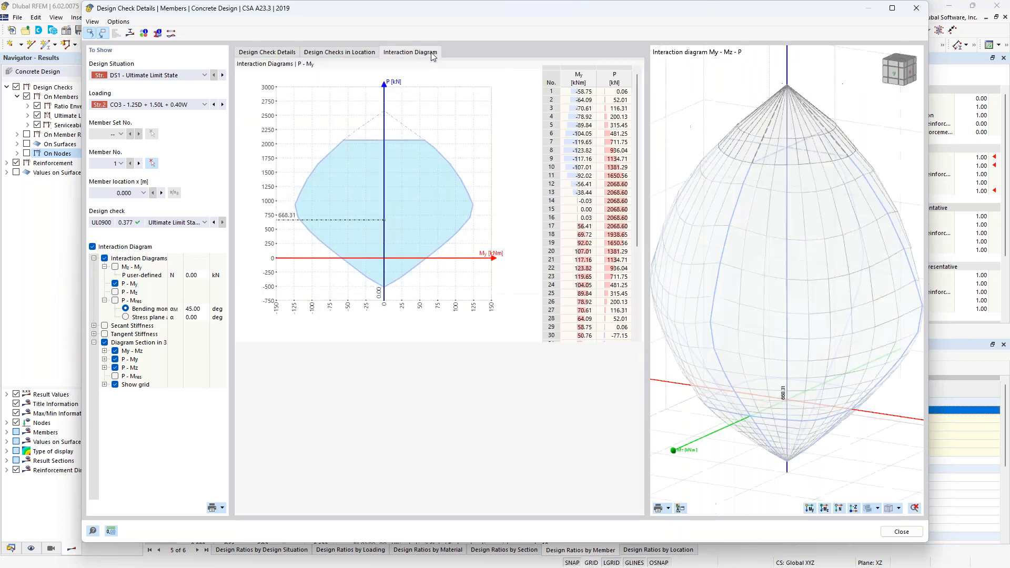
ctrl+middle_drag(854, 348, 837, 357)
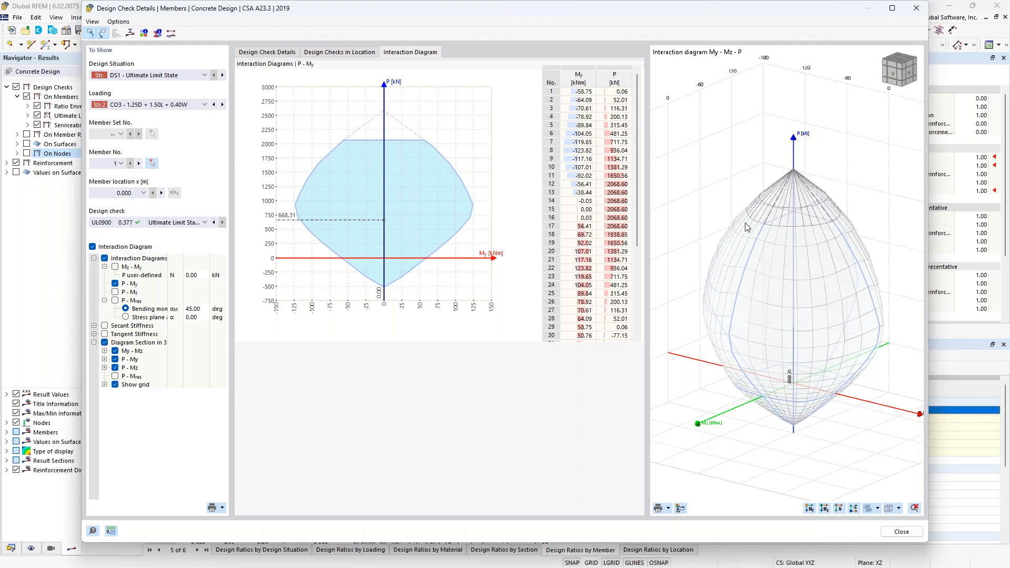
click(276, 53)
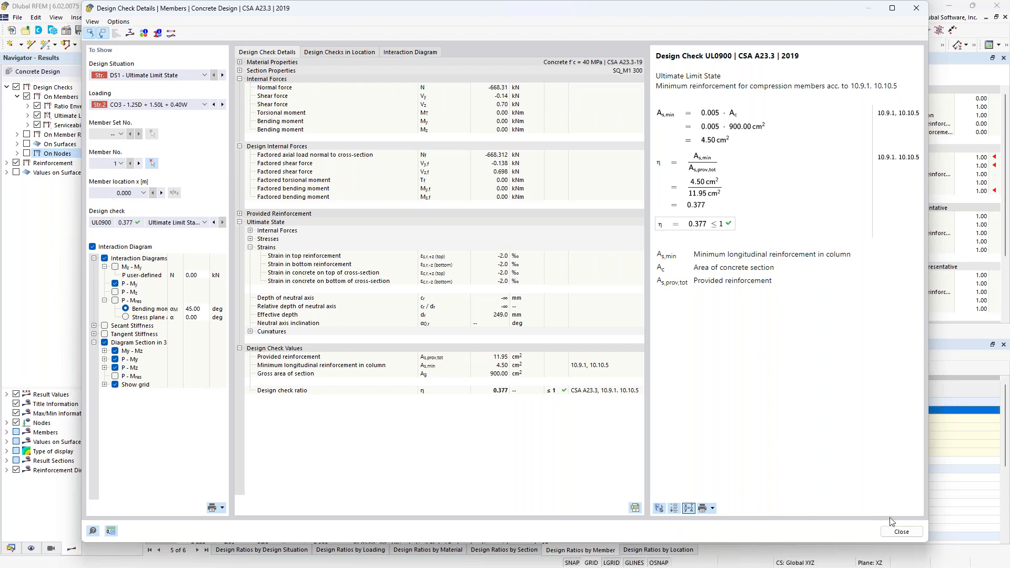
click(901, 531)
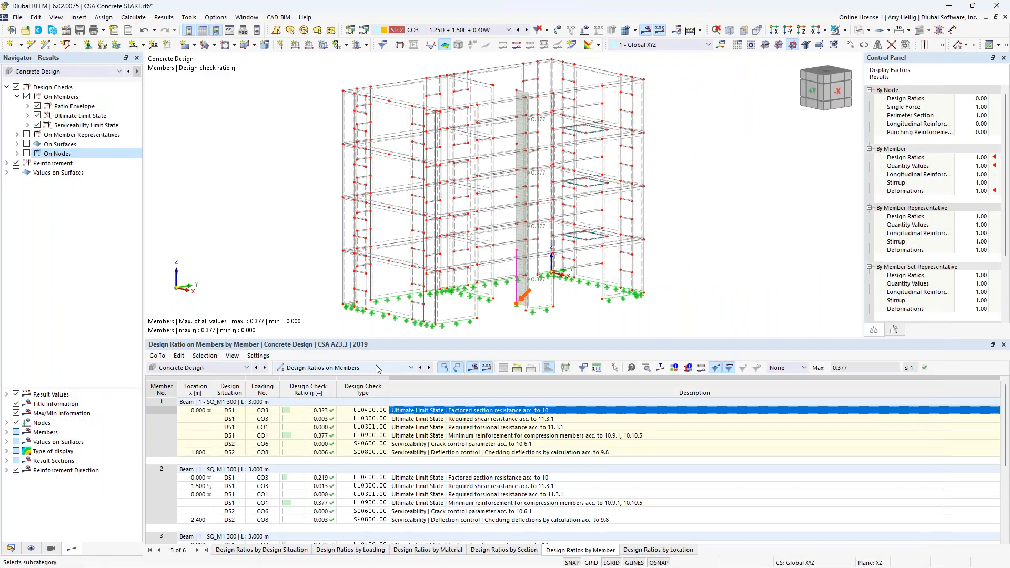
Step: List Design Ratios on Nodes in the table and zoom in on the punching node
click(377, 368)
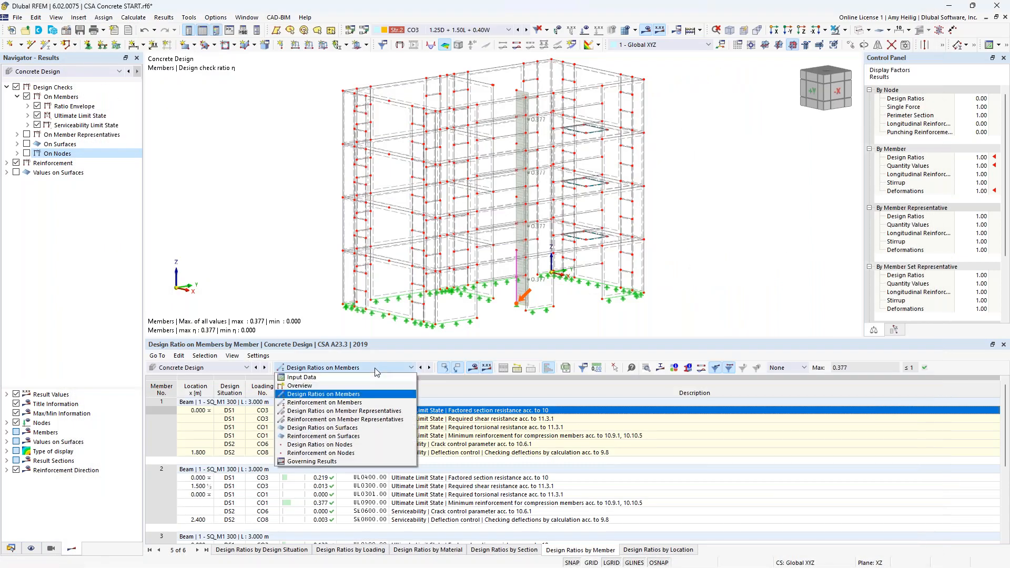
click(363, 451)
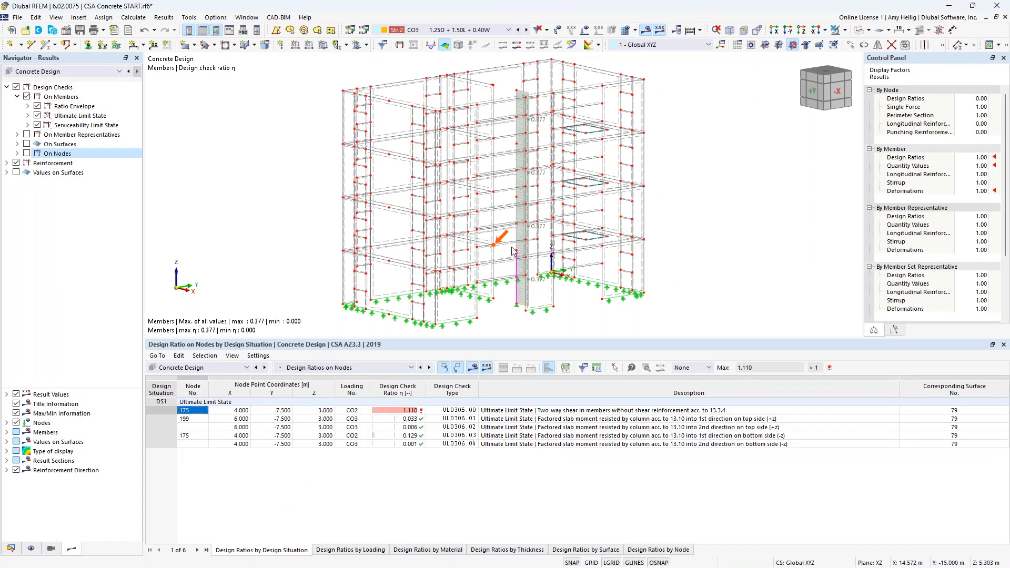
scroll(502, 258, up, 5)
scroll(501, 258, up, 4)
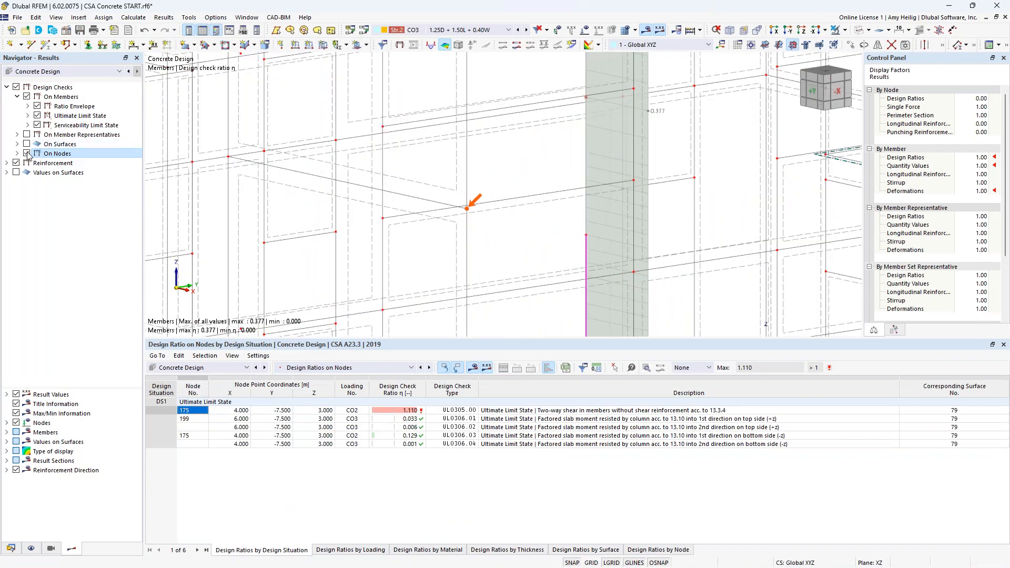
Step: Show only node design checks with the UL0305 punching shear ratio and open its colour scale
click(27, 97)
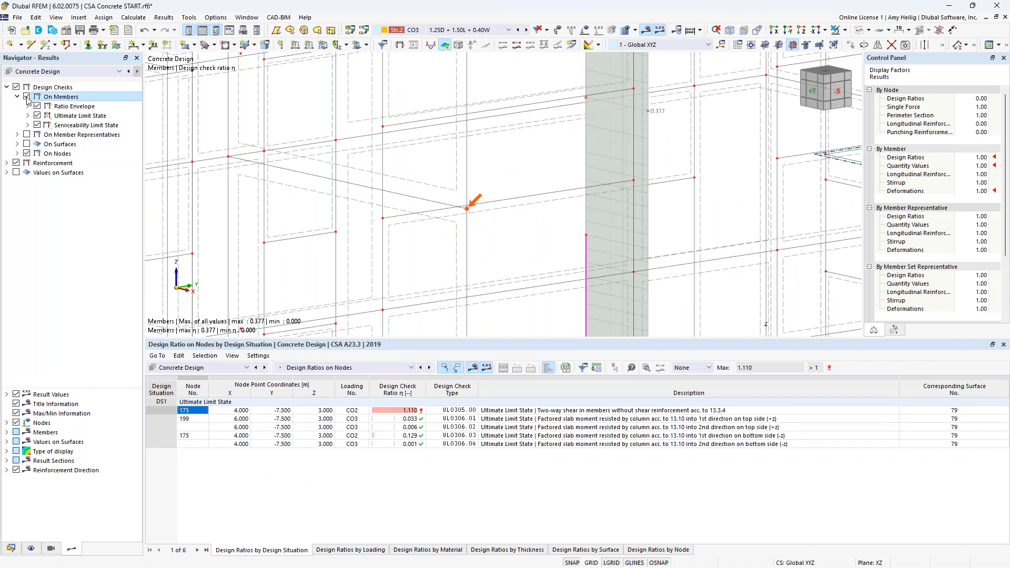
click(17, 154)
click(37, 163)
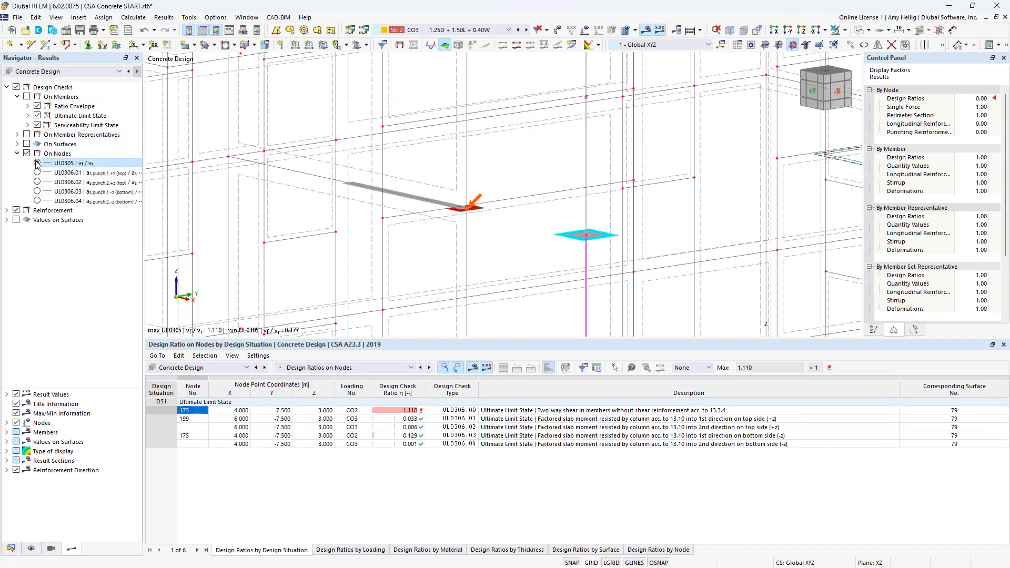
click(874, 330)
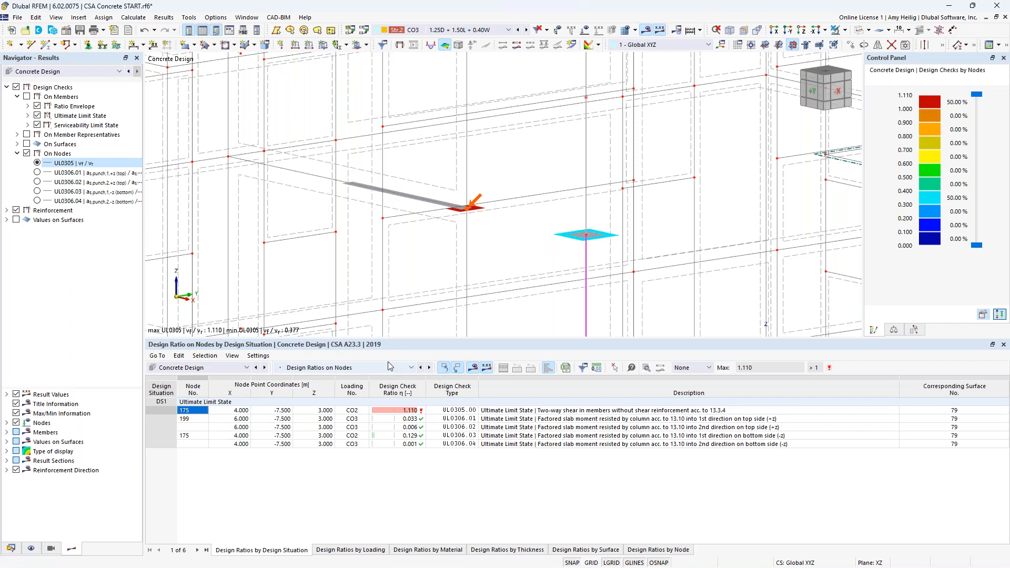
Step: List Design Ratios on Surfaces in the table and adjust the view around the slab
click(368, 367)
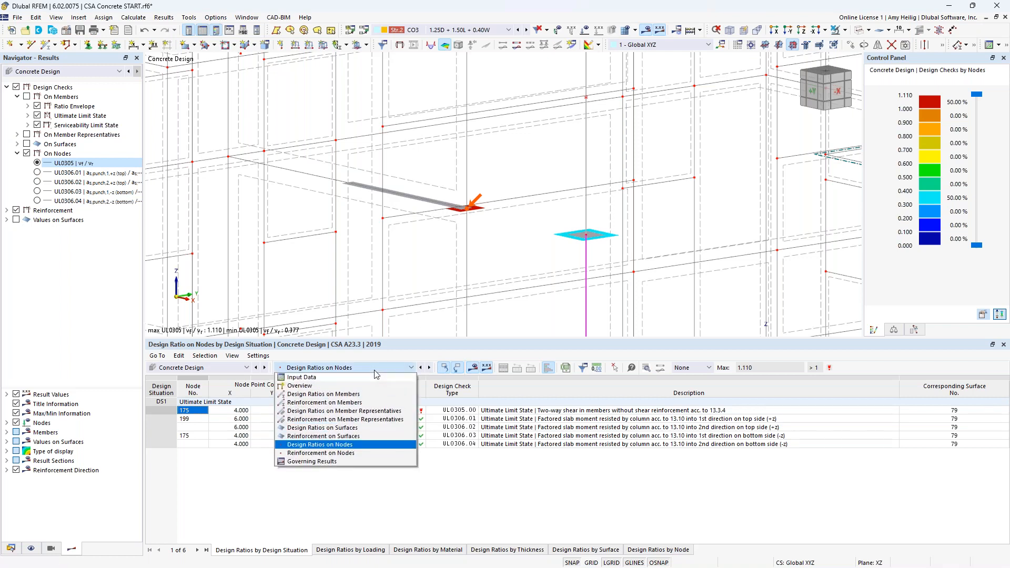
click(362, 429)
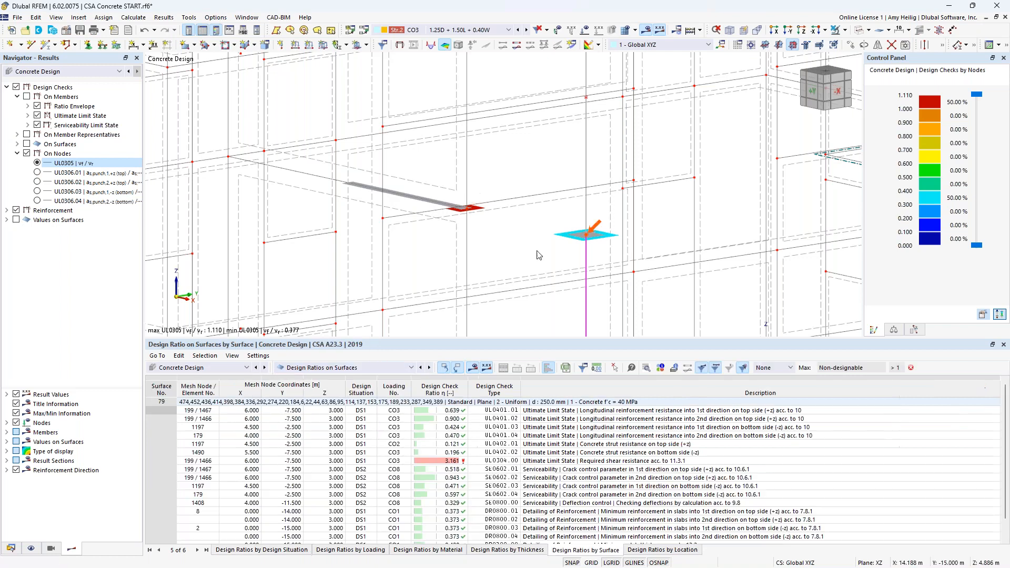
scroll(537, 255, down, 5)
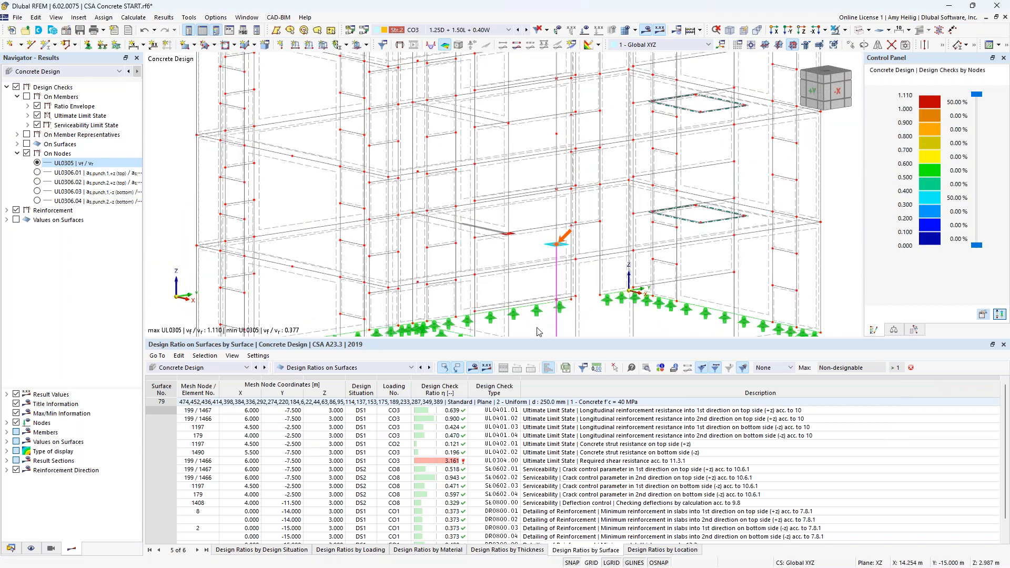
drag(539, 325, 539, 289)
ctrl+middle_drag(650, 244, 605, 248)
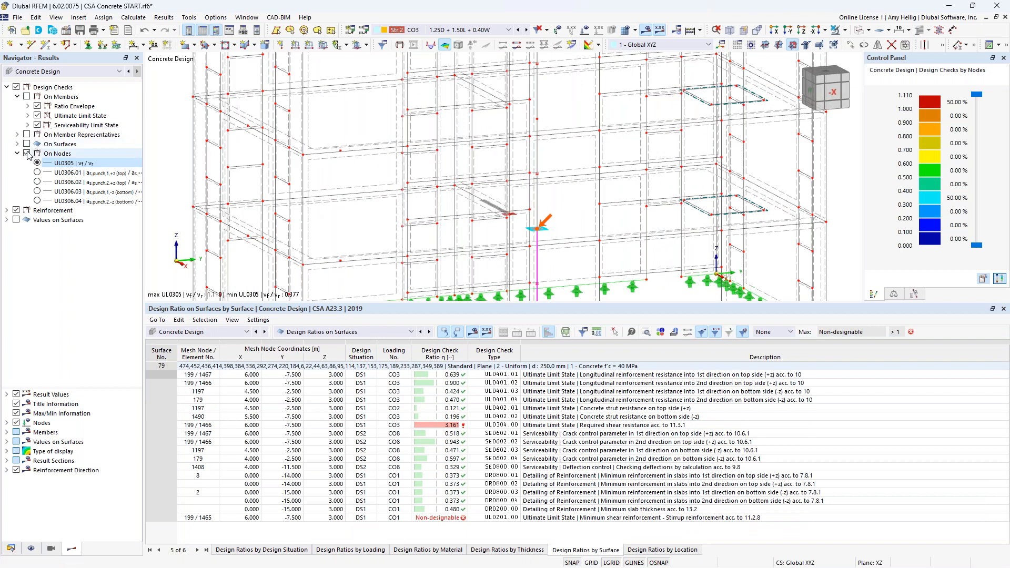
Step: Switch the design check display from nodes to surfaces and adjust the colour scale range
click(27, 154)
click(27, 144)
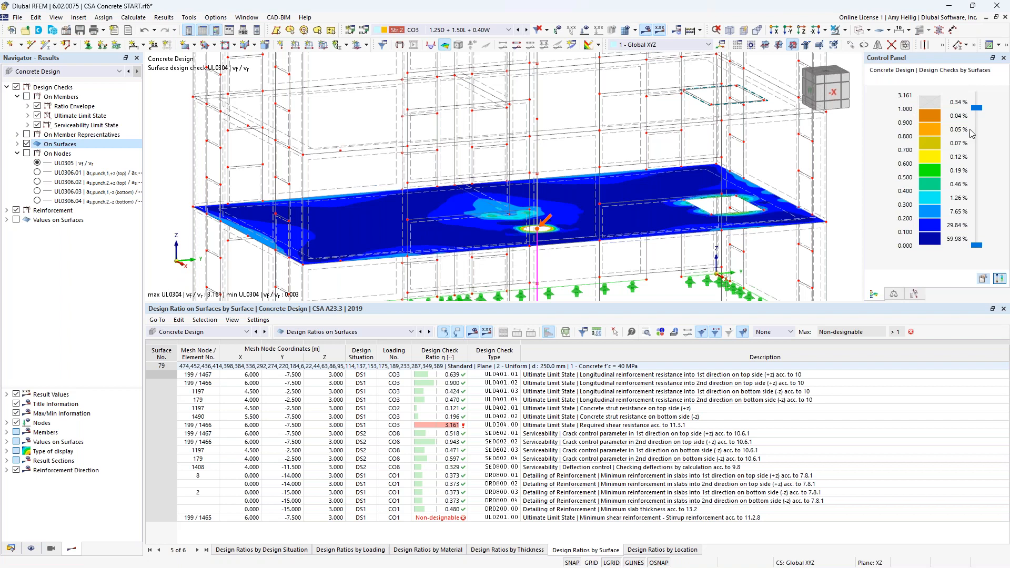
drag(976, 109, 976, 94)
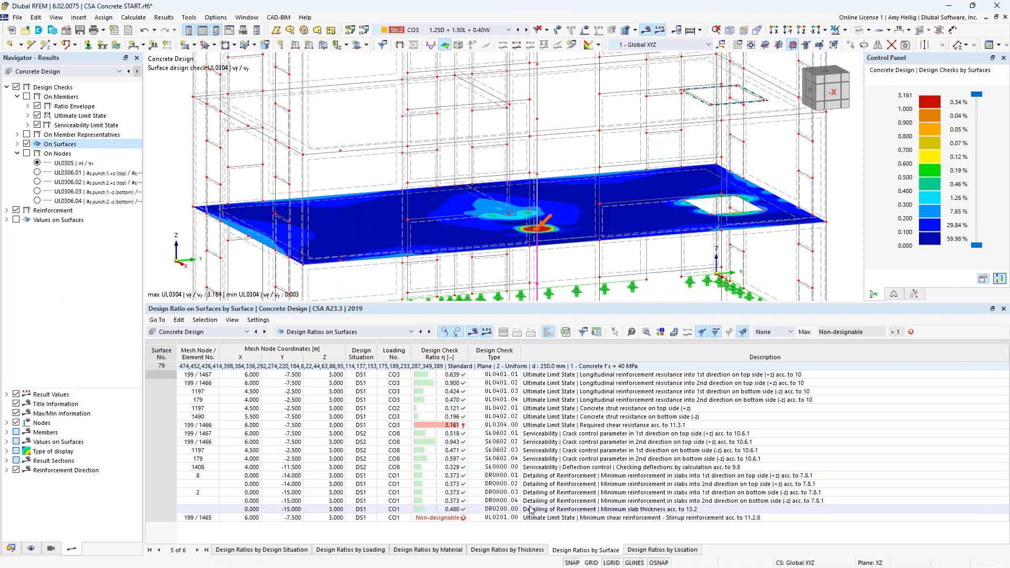
Step: Select the UL0304.00 required shear resistance result and examine the high-ratio area around the column in the slab
click(534, 427)
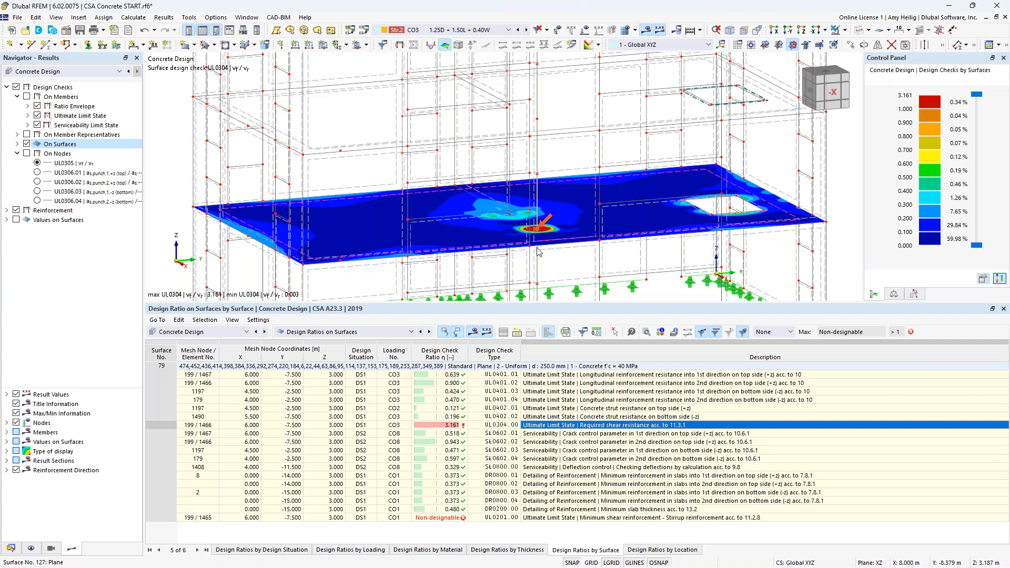
ctrl+middle_drag(545, 258, 577, 261)
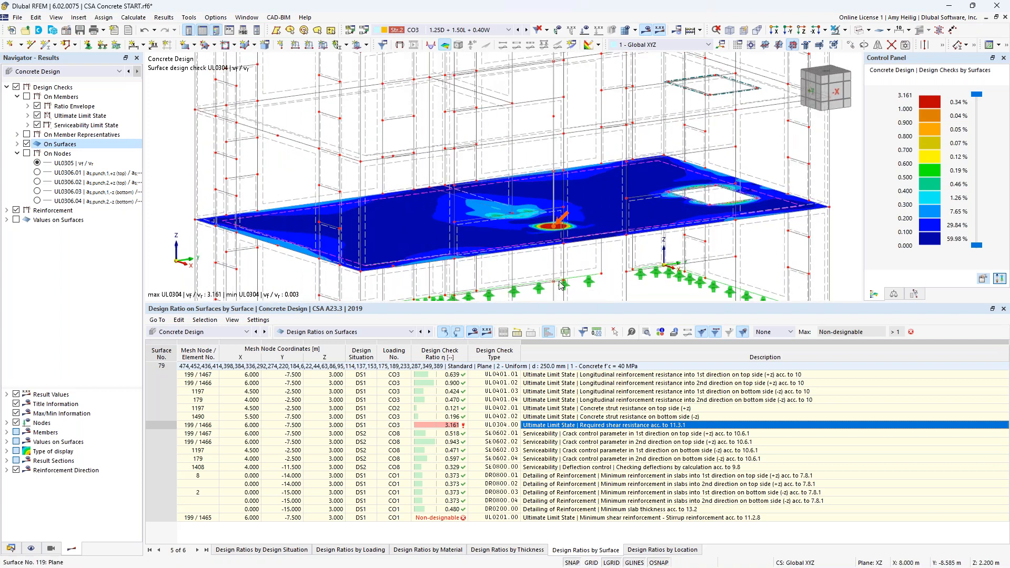
scroll(554, 238, up, 5)
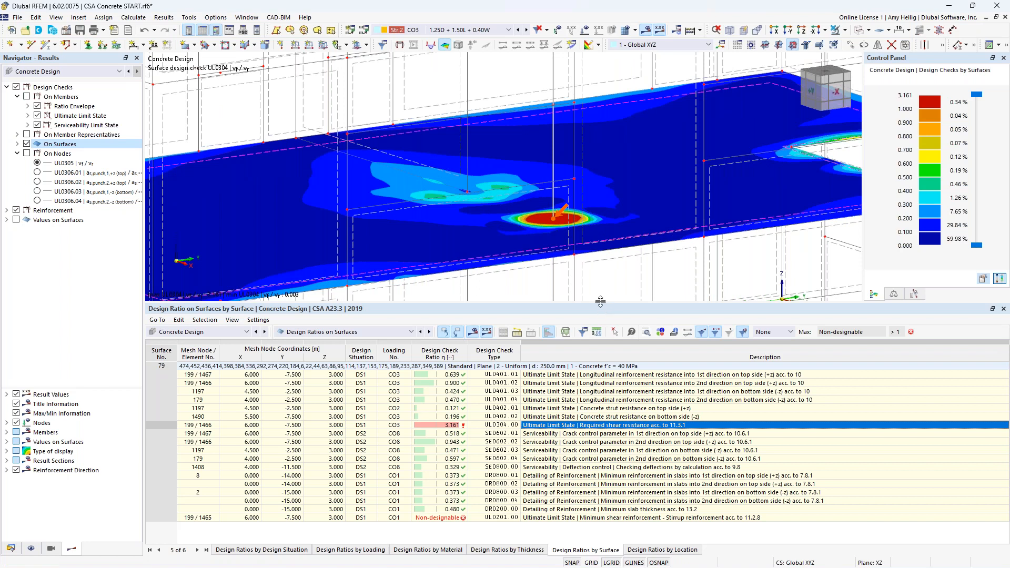
drag(602, 306, 599, 361)
middle_drag(614, 322, 519, 269)
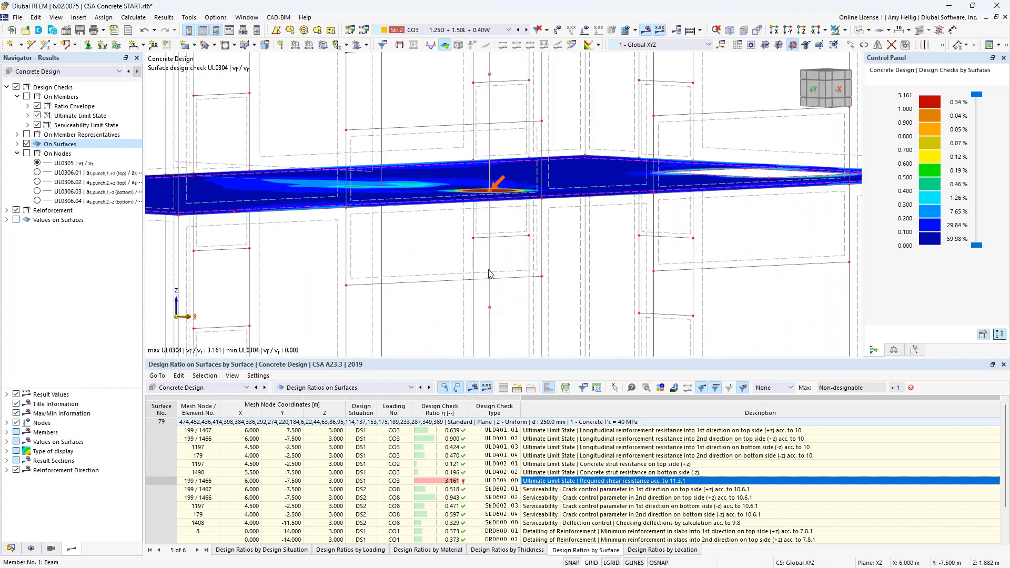
ctrl+middle_drag(592, 258, 570, 279)
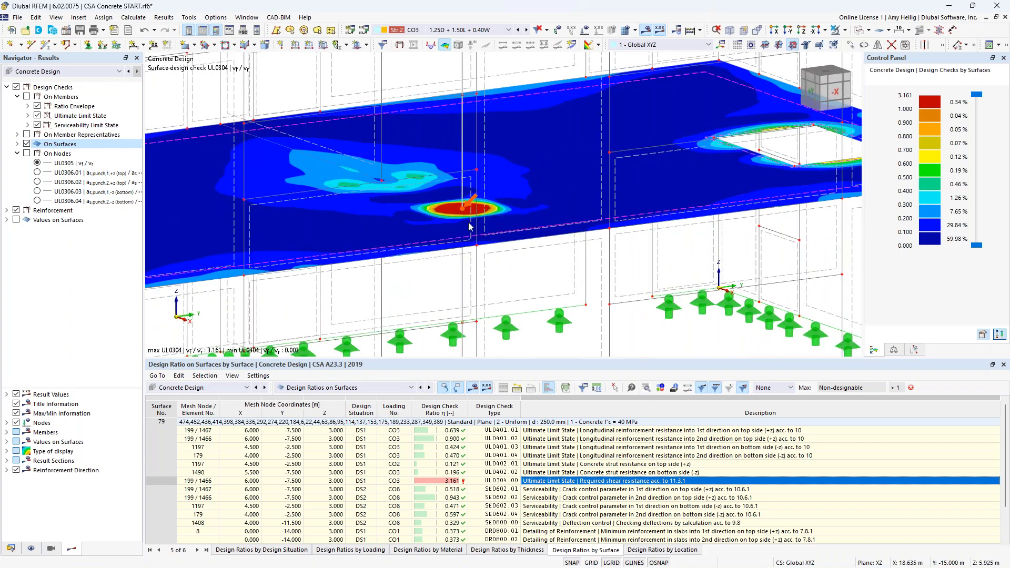
mouse_move(465, 213)
scroll(516, 272, down, 2)
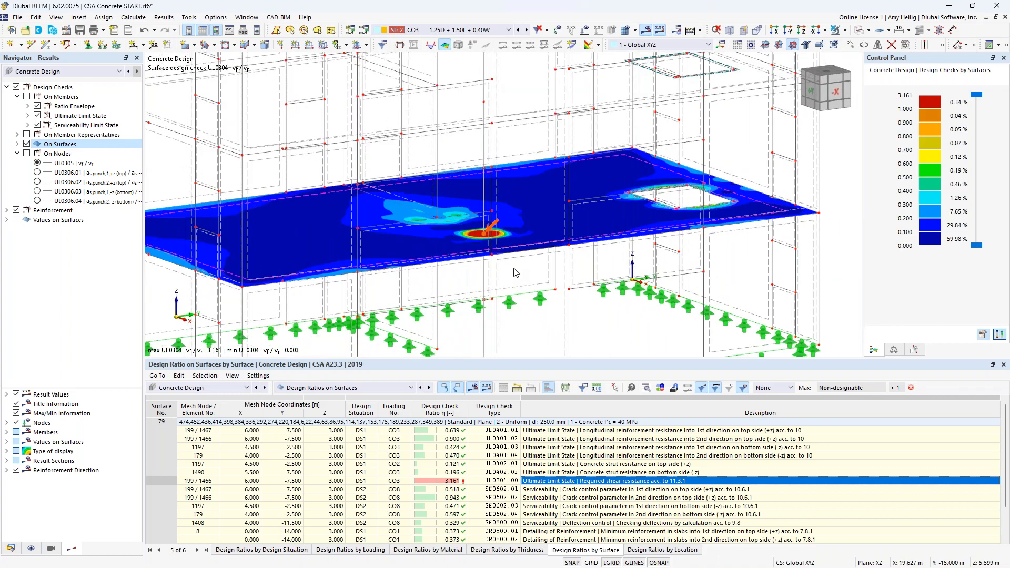
Step: Hide the results and show only the 250 mm slab in visibility mode
click(647, 32)
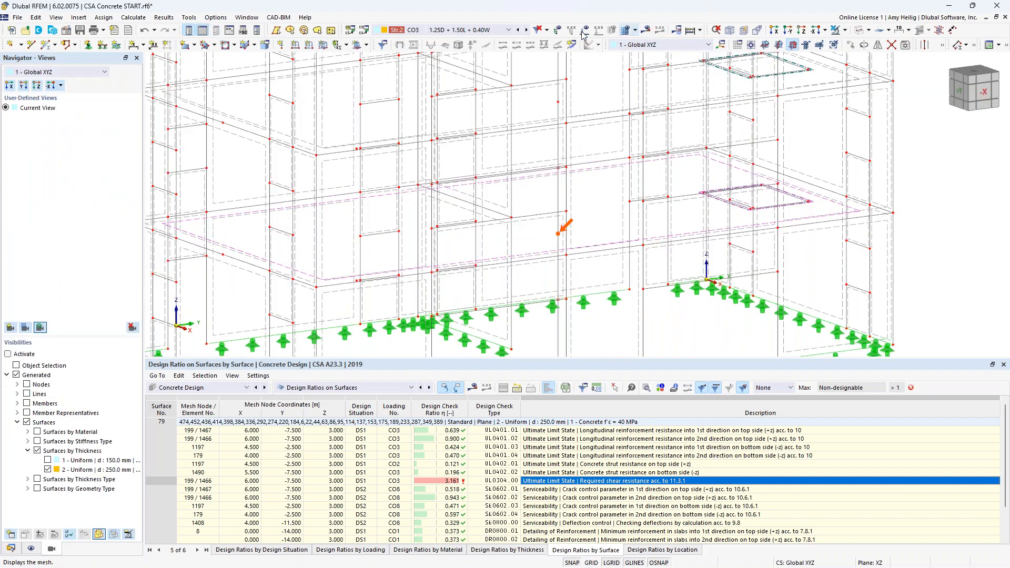
click(845, 33)
click(853, 45)
middle_drag(629, 276, 560, 256)
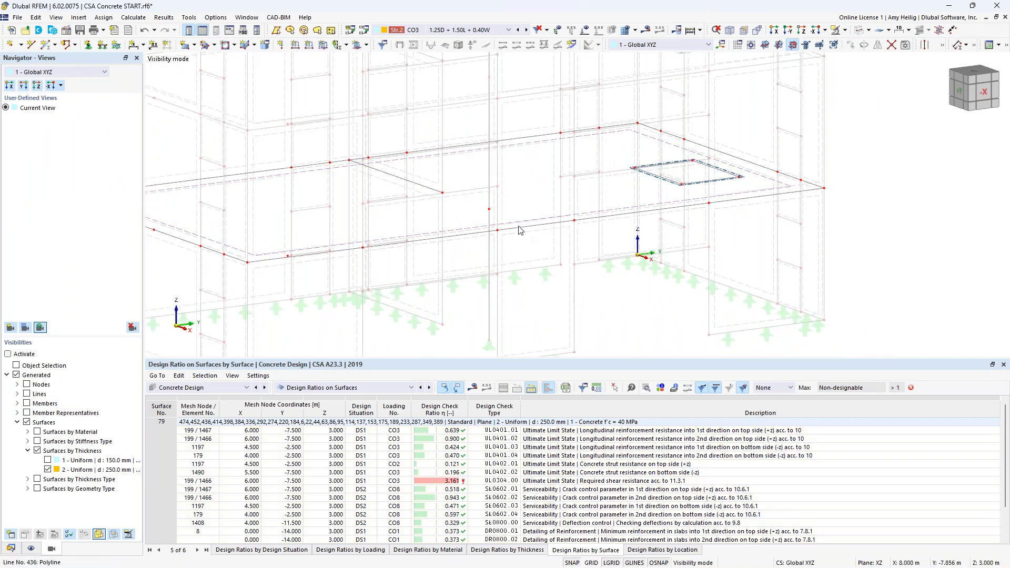
Step: Add a circular nodal mesh refinement to node 199 with radius 1.5 m and outer target FE length 0.3 m
double_click(488, 213)
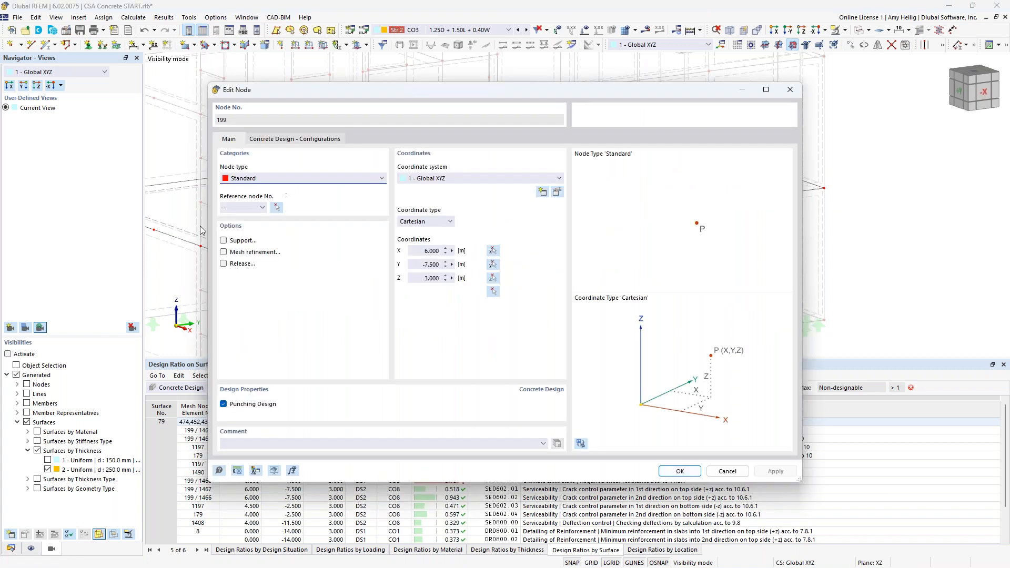
click(224, 252)
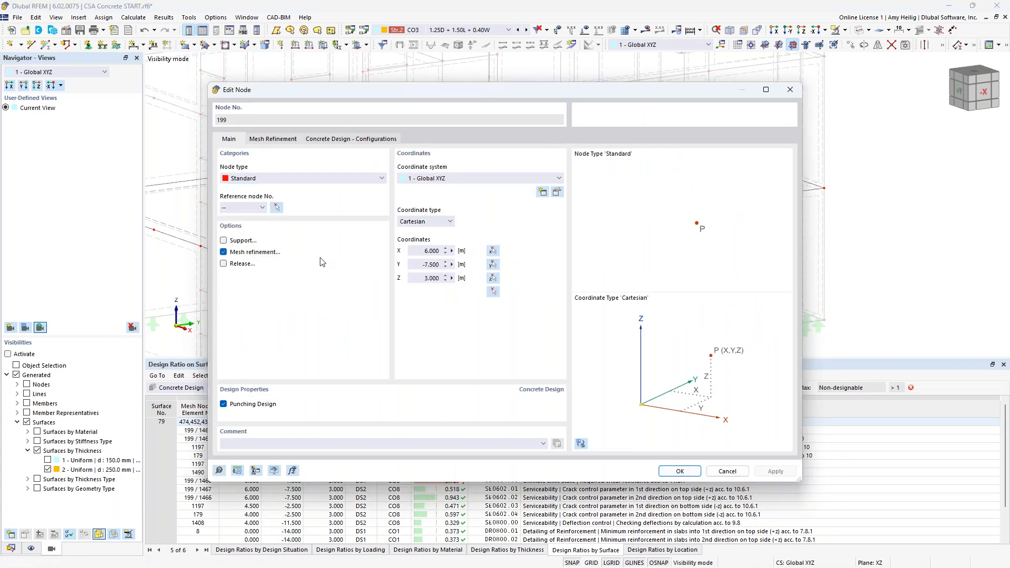
click(287, 143)
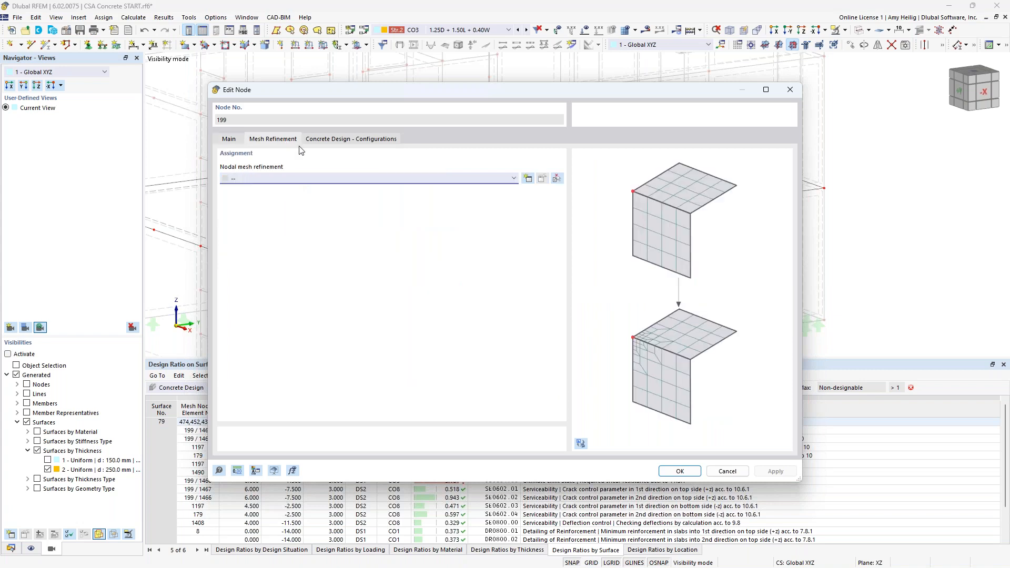
click(527, 178)
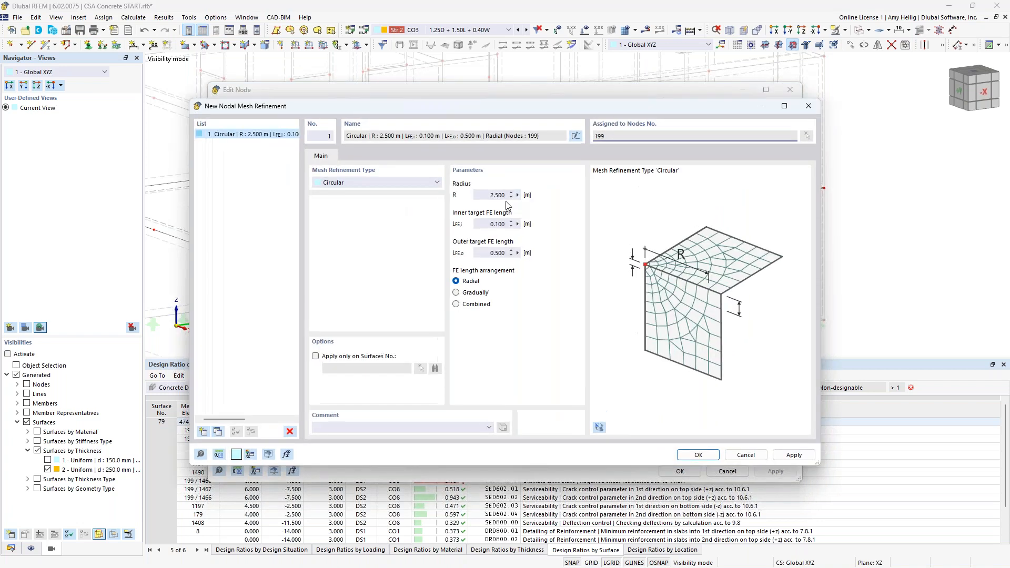
click(504, 196)
text(1.5)
key(Tab)
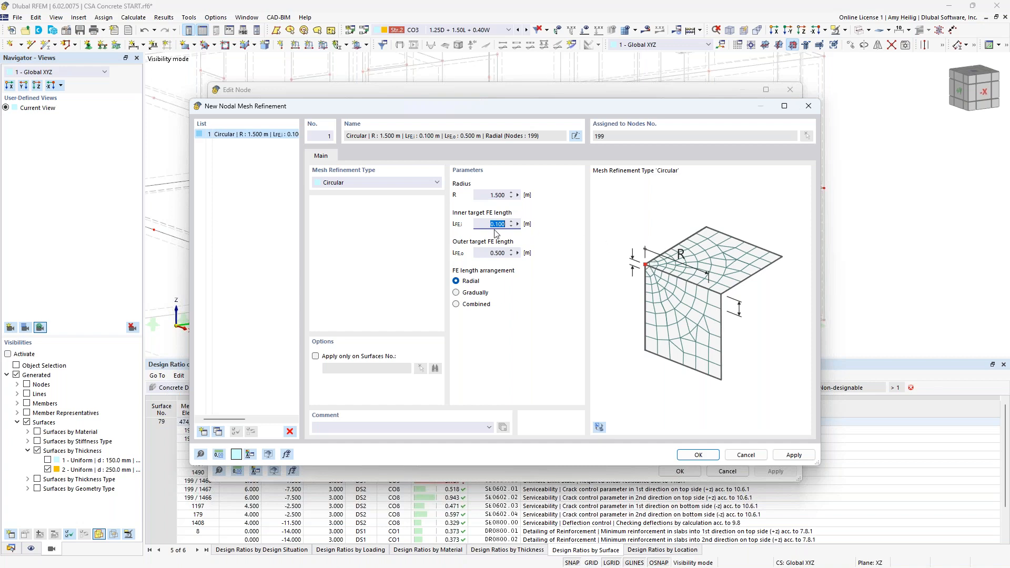
key(Tab)
text(0.3)
click(698, 455)
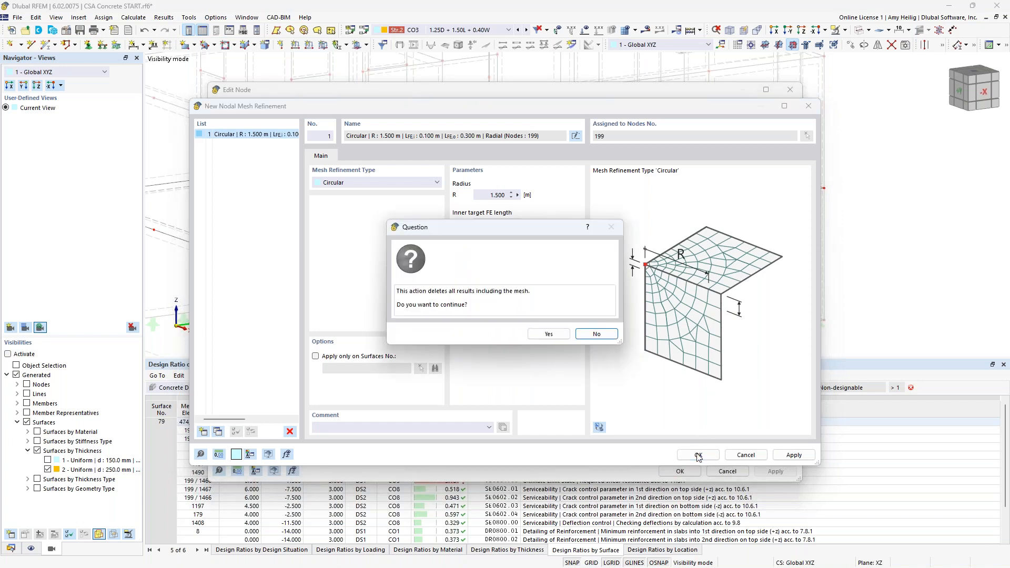
click(563, 335)
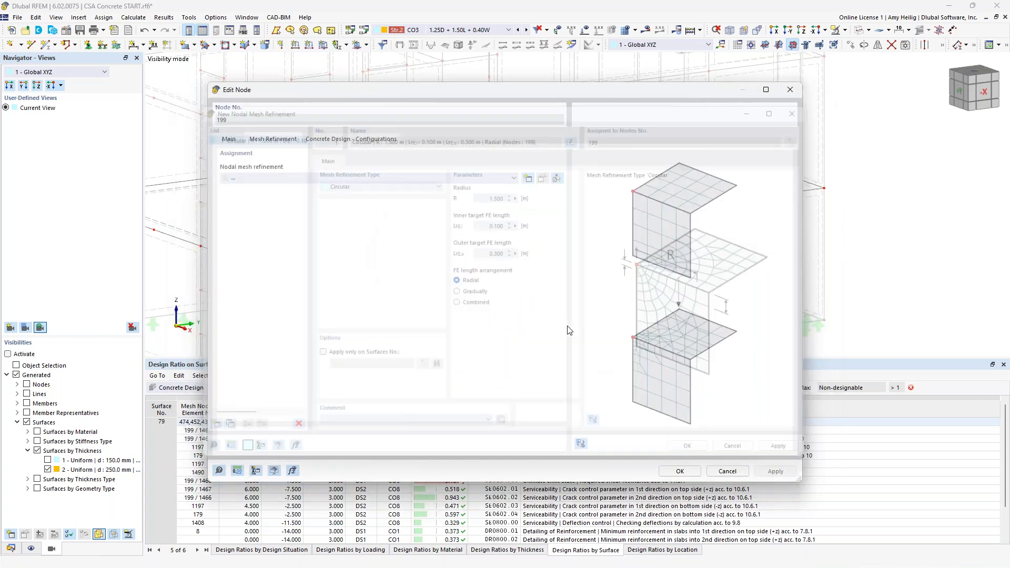
click(680, 471)
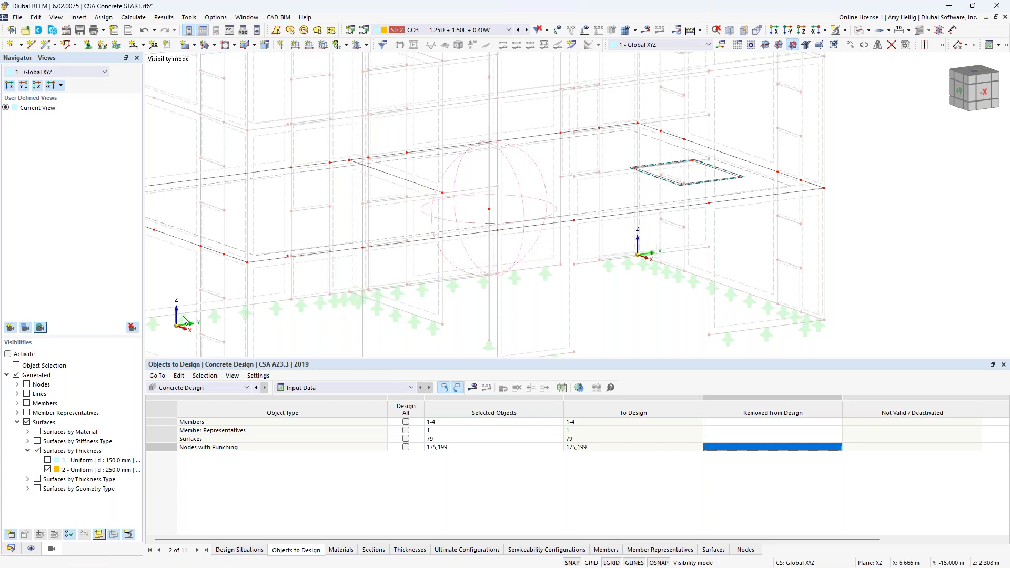
Step: Create a new rectangular surface results adjustment 0.8 m by 0.8 m centred on node 199
click(10, 548)
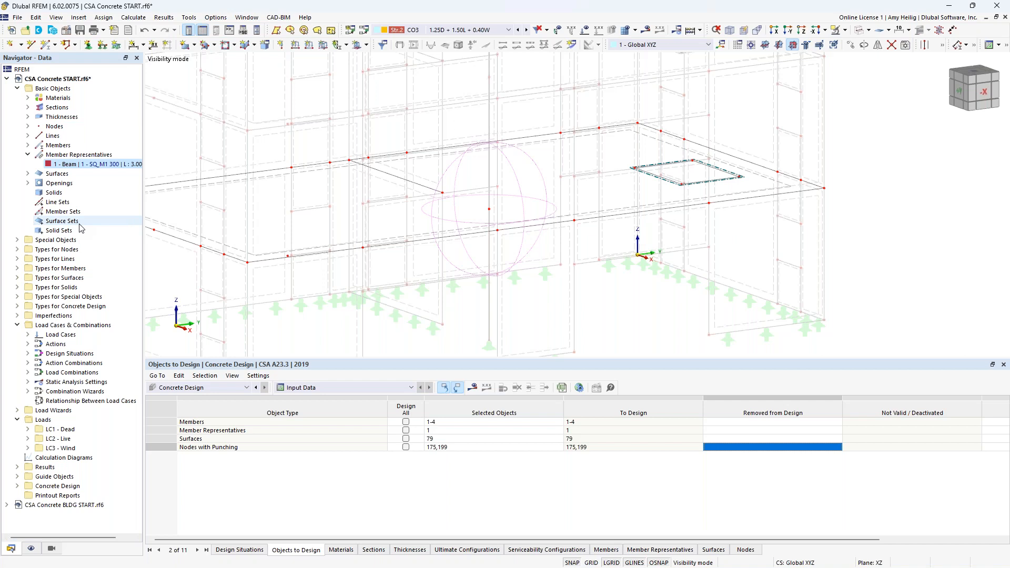
click(27, 155)
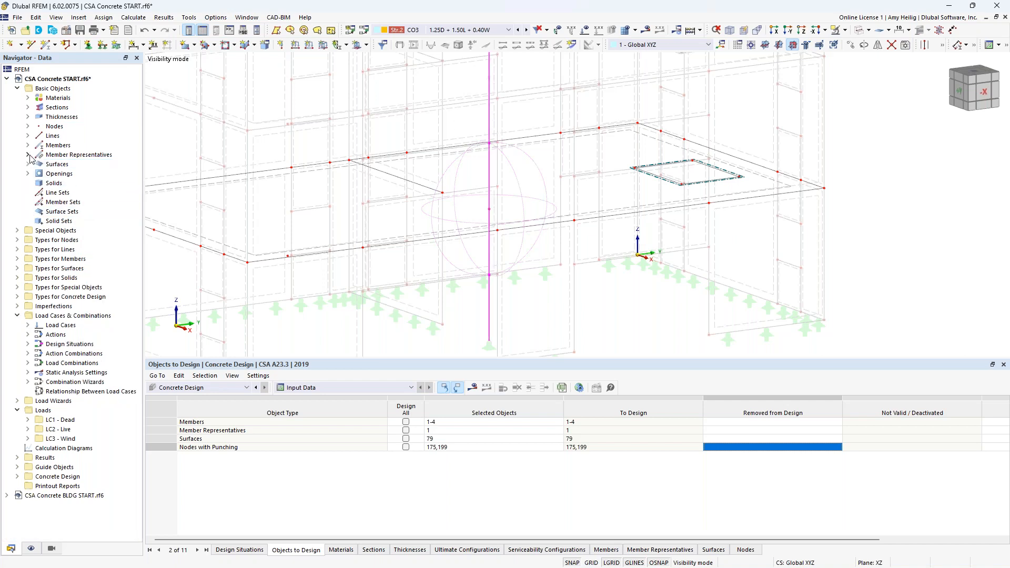
click(17, 231)
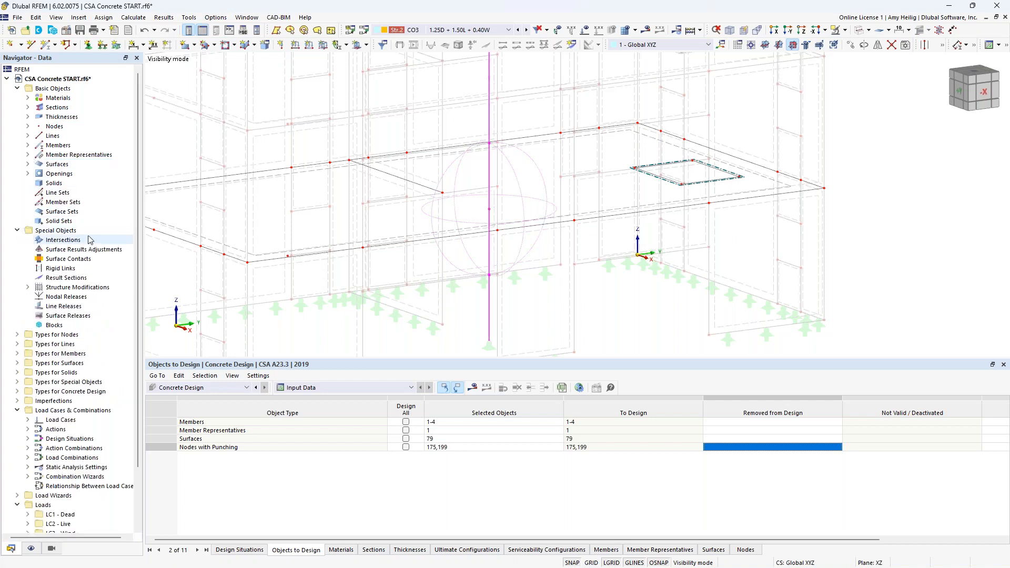
right_click(66, 251)
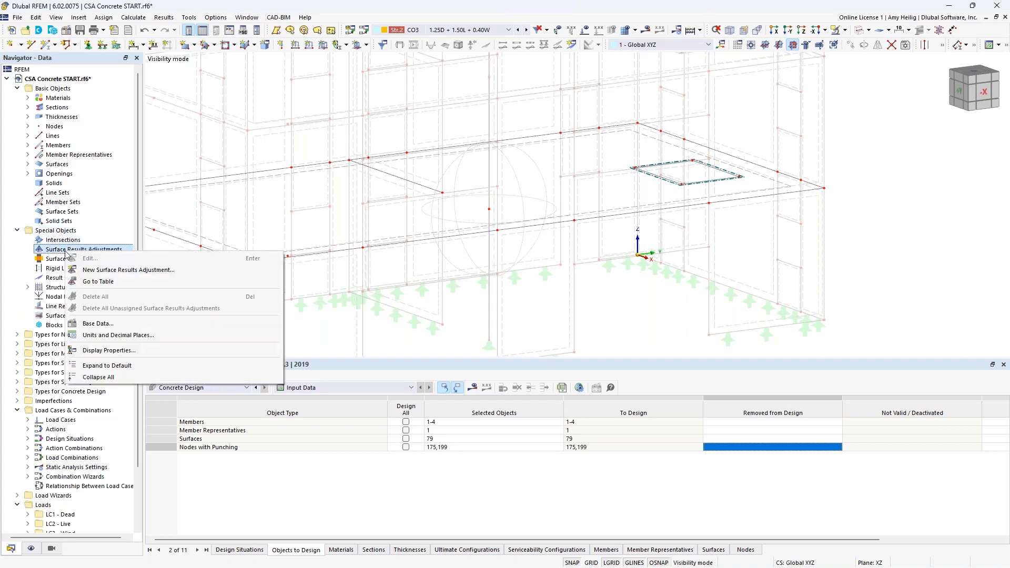
click(96, 270)
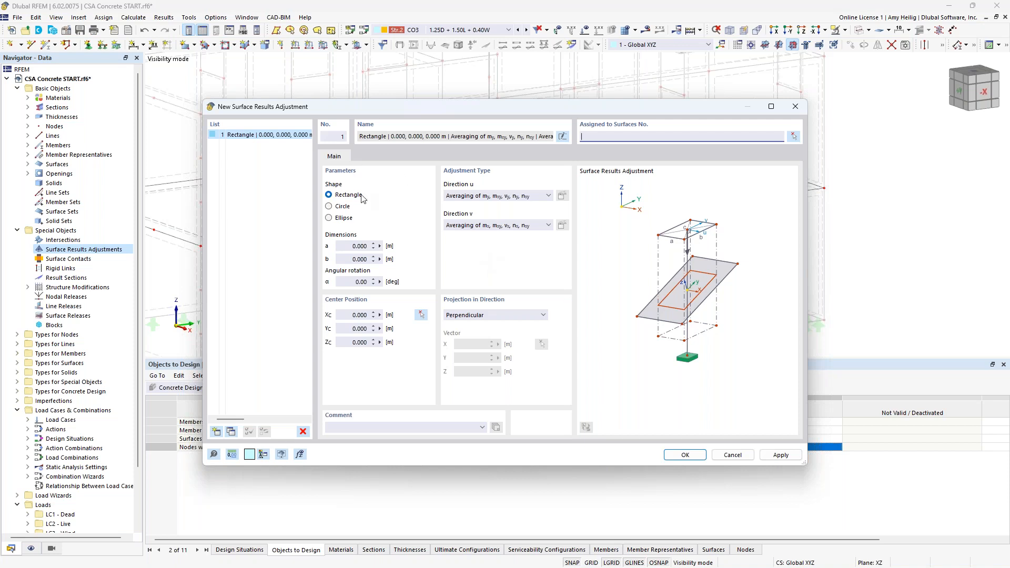
click(362, 245)
text(0)
key(Tab)
text(0.8)
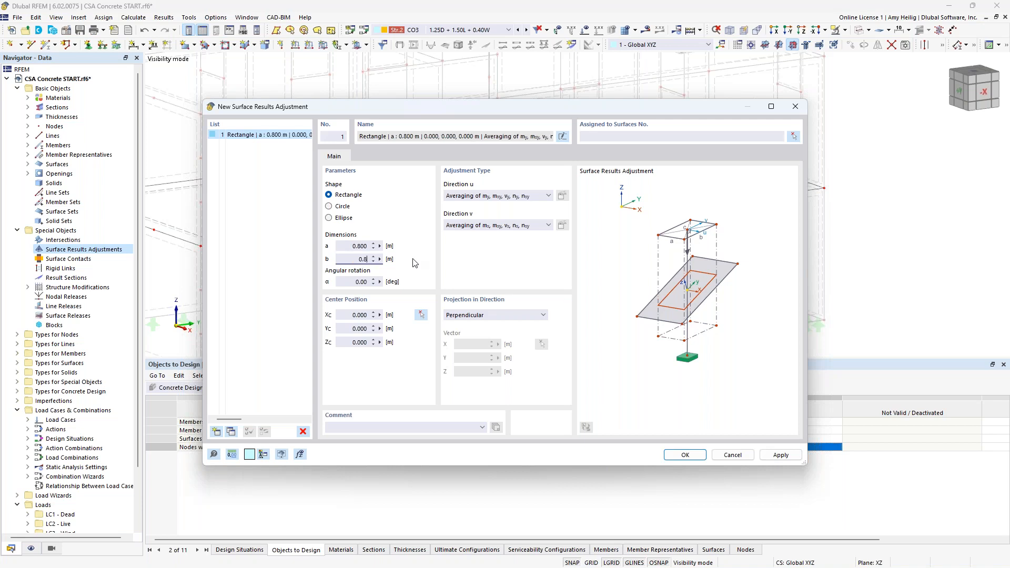
click(422, 315)
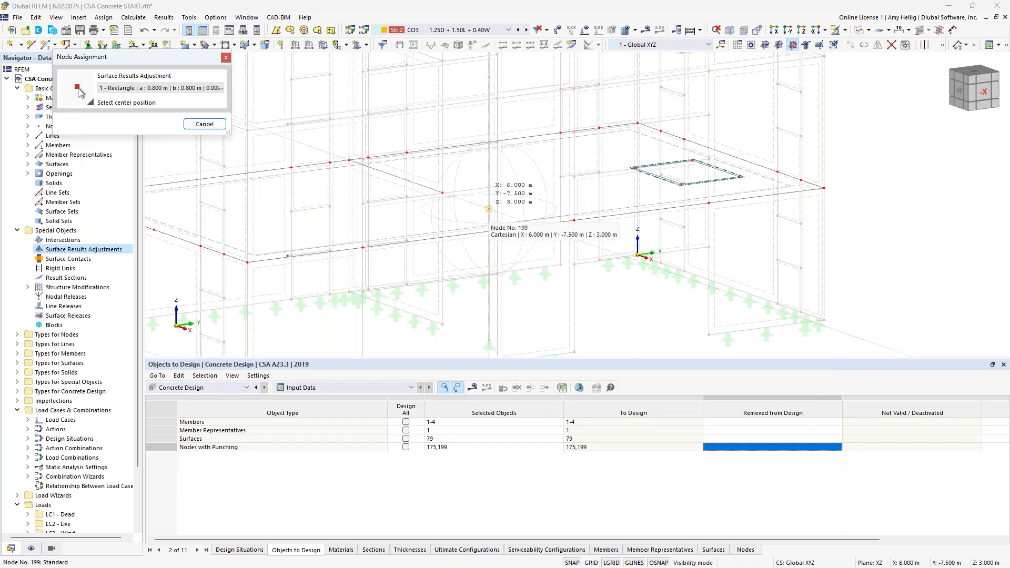
click(489, 209)
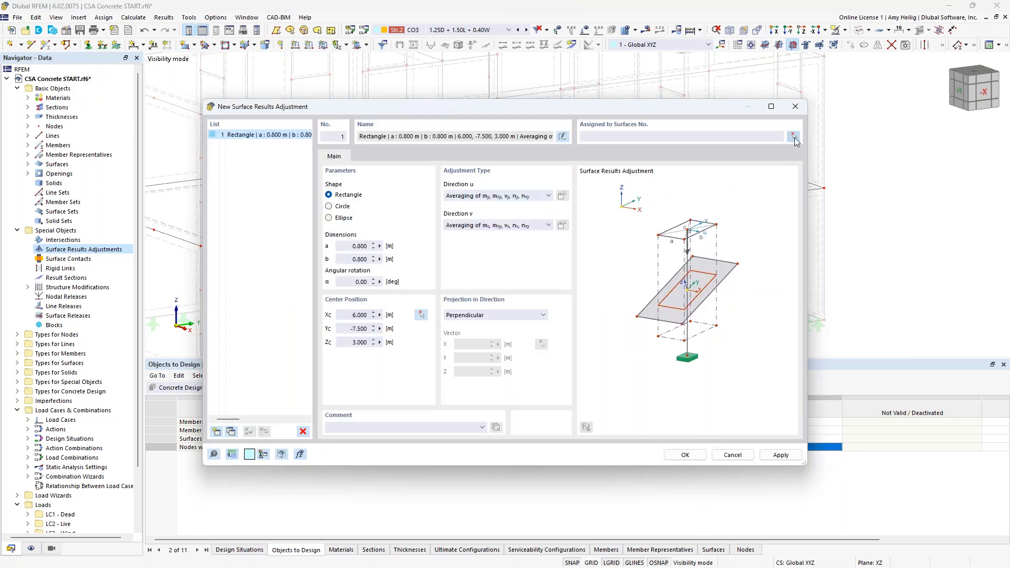
Step: Assign the surface results adjustment to surface 79 and confirm it
click(794, 137)
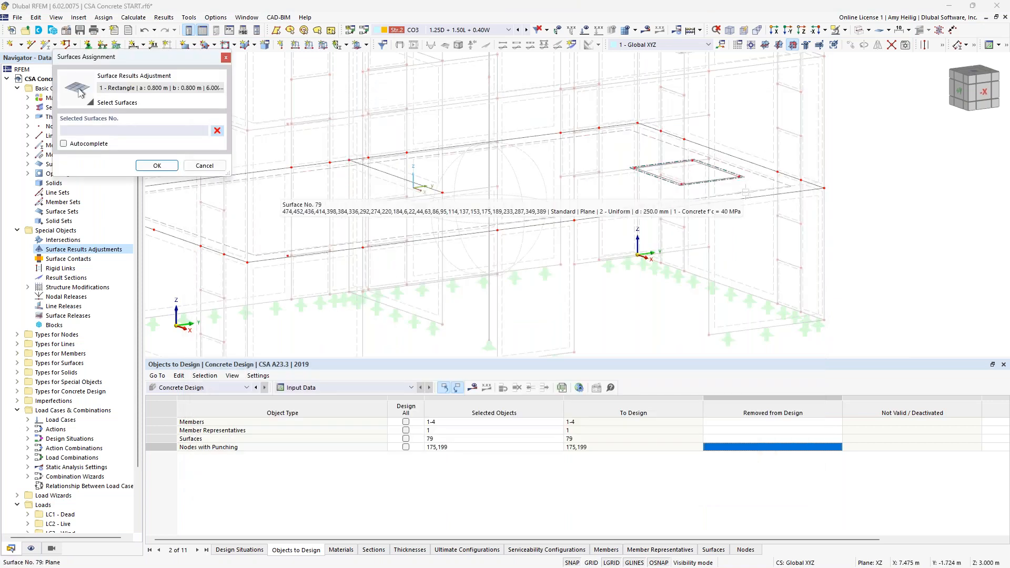
click(279, 200)
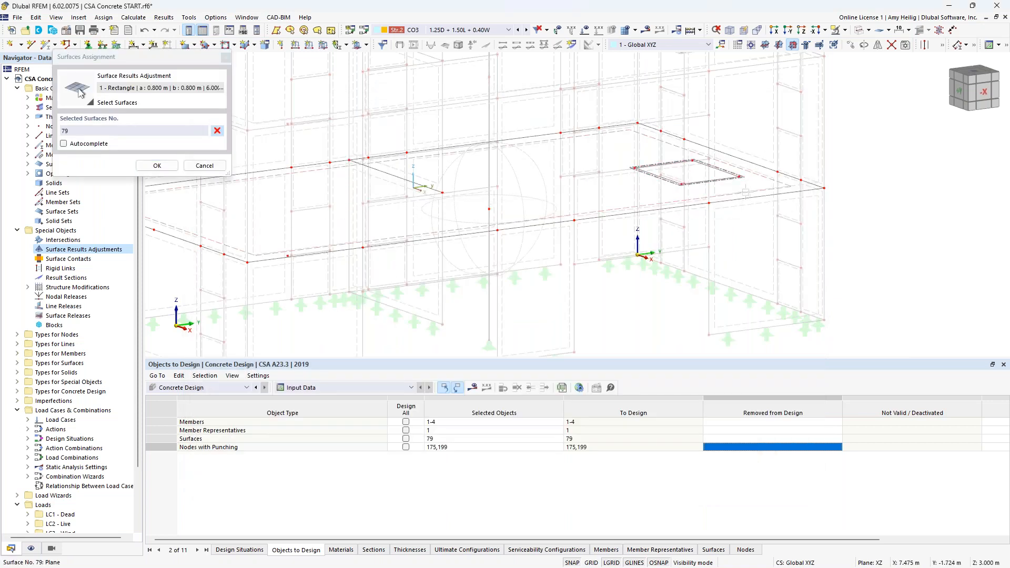
click(157, 165)
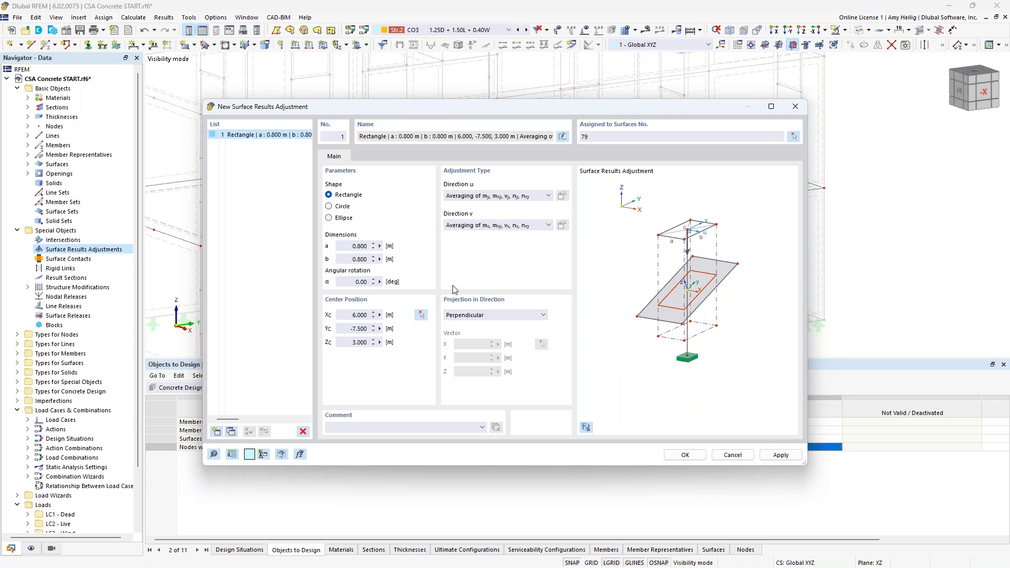
click(687, 452)
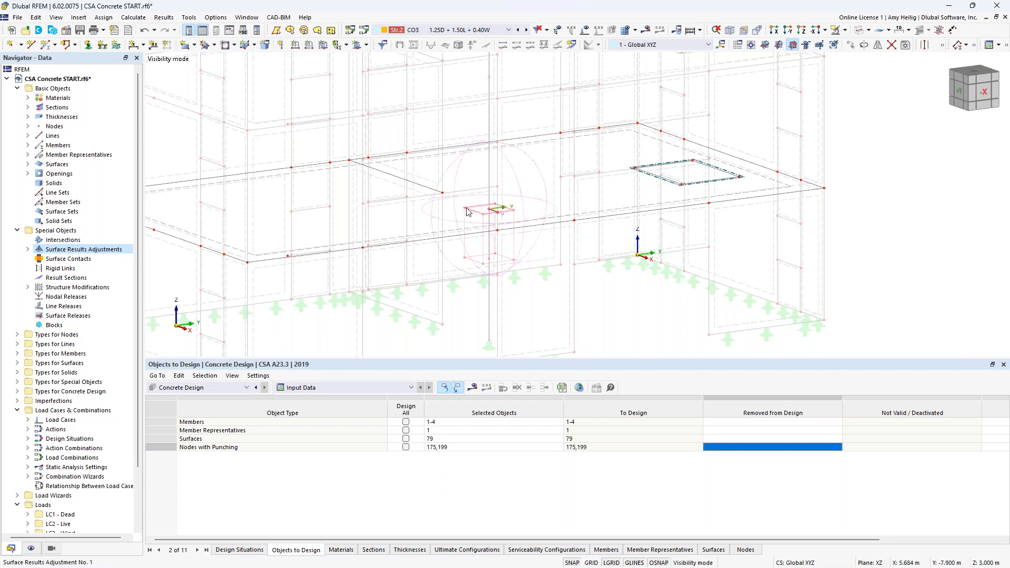
Step: Copy the surface results adjustment to the other punching column location on the slab
scroll(482, 213, up, 3)
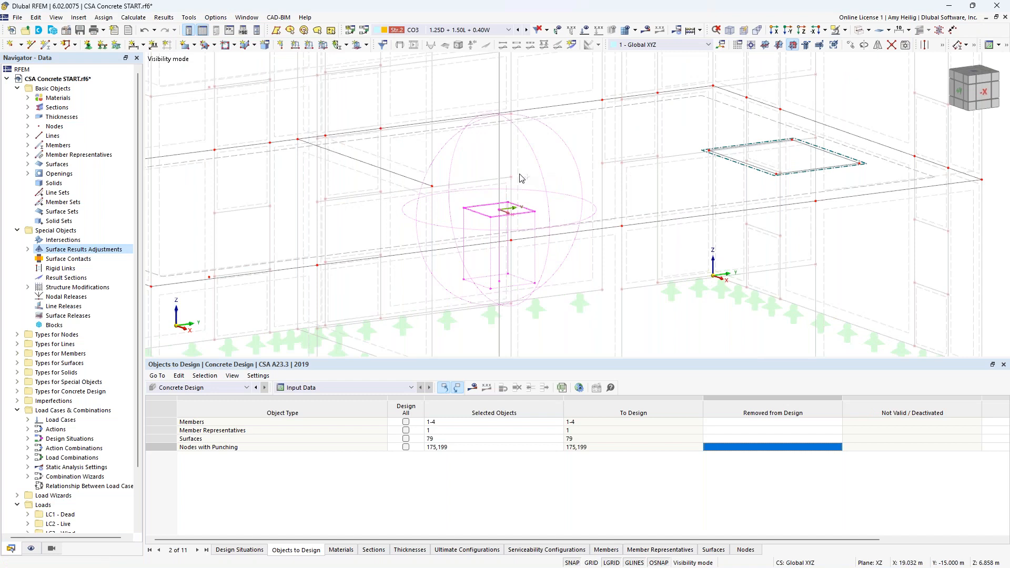
drag(499, 213, 432, 189)
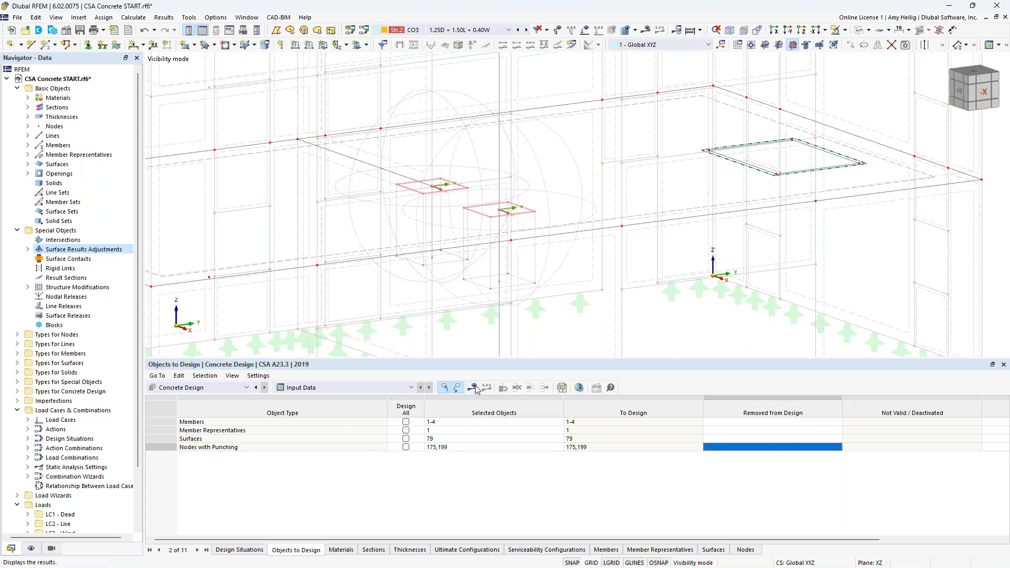
Step: Display the results and start the concrete design calculation
click(545, 334)
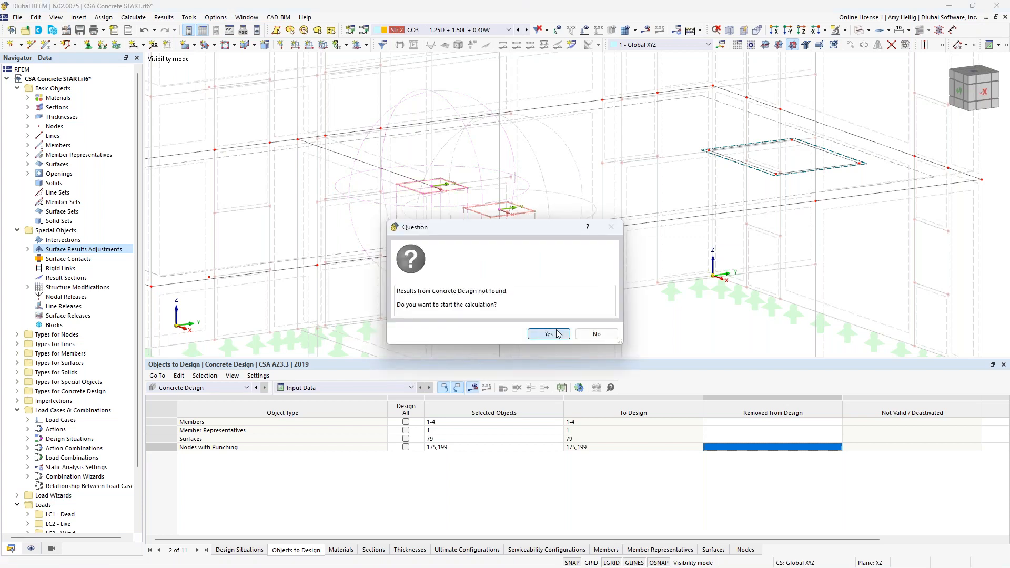
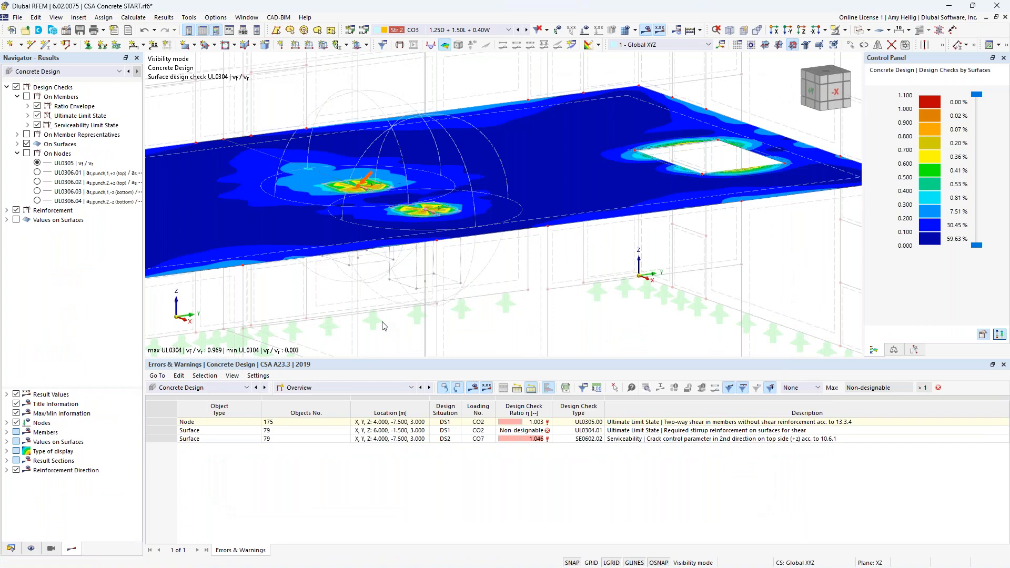
Step: Open the design ratios on surfaces by surface table and select the governing serviceability crack control row
scroll(488, 266, down, 1)
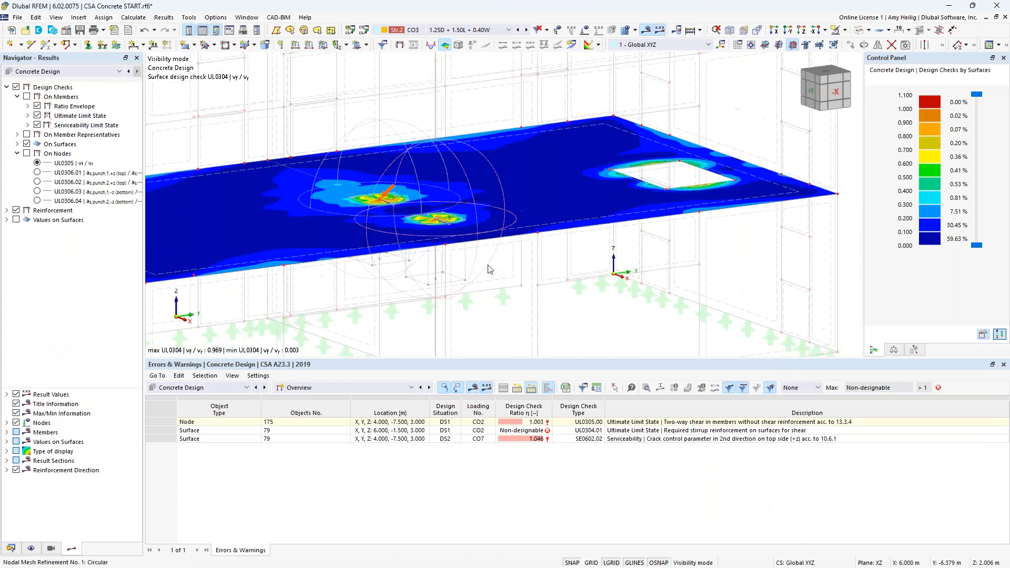
click(386, 390)
click(356, 450)
drag(533, 350, 532, 292)
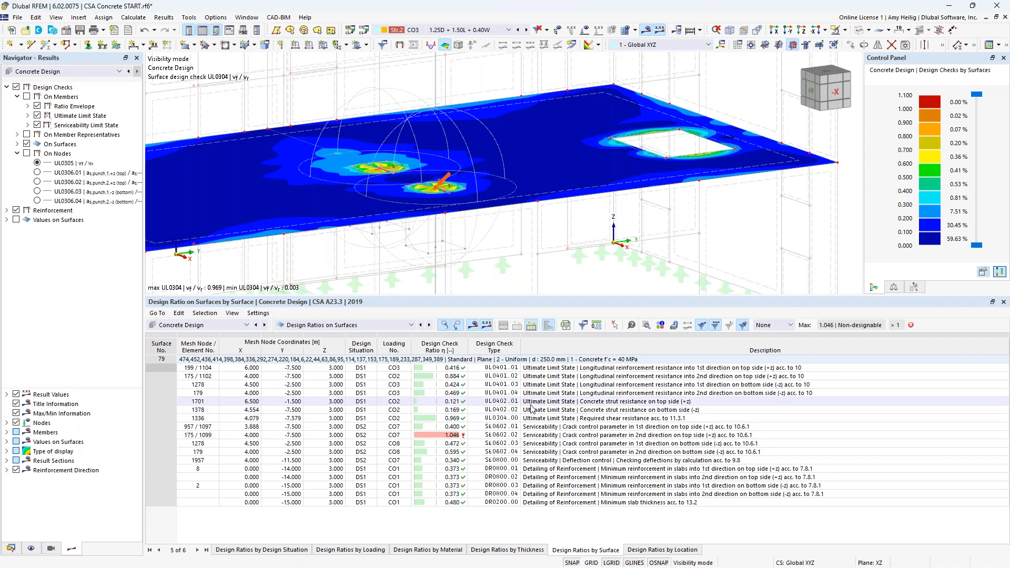
click(545, 435)
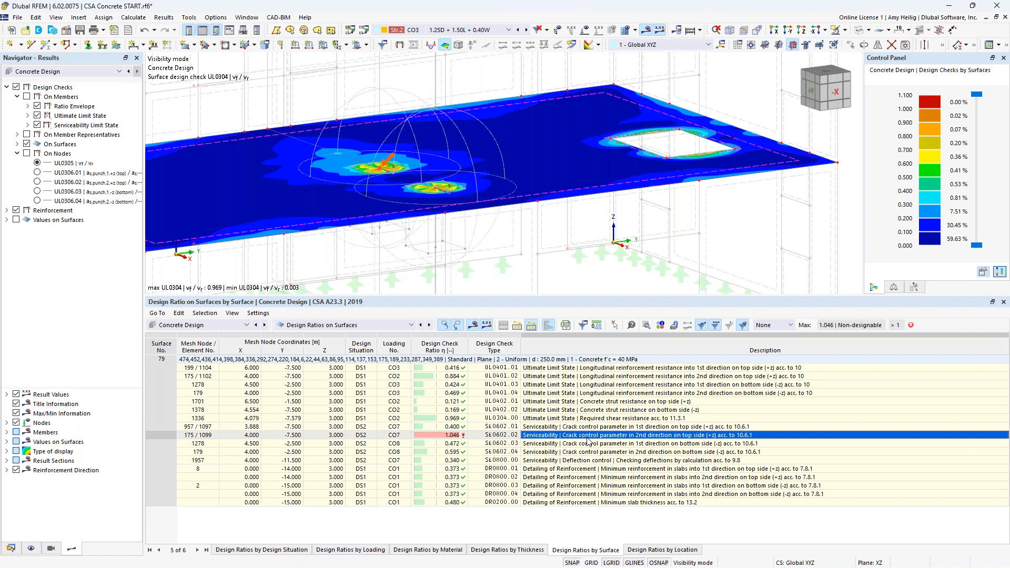
Step: Switch the results table to design ratios on nodes to review the punching checks
click(339, 325)
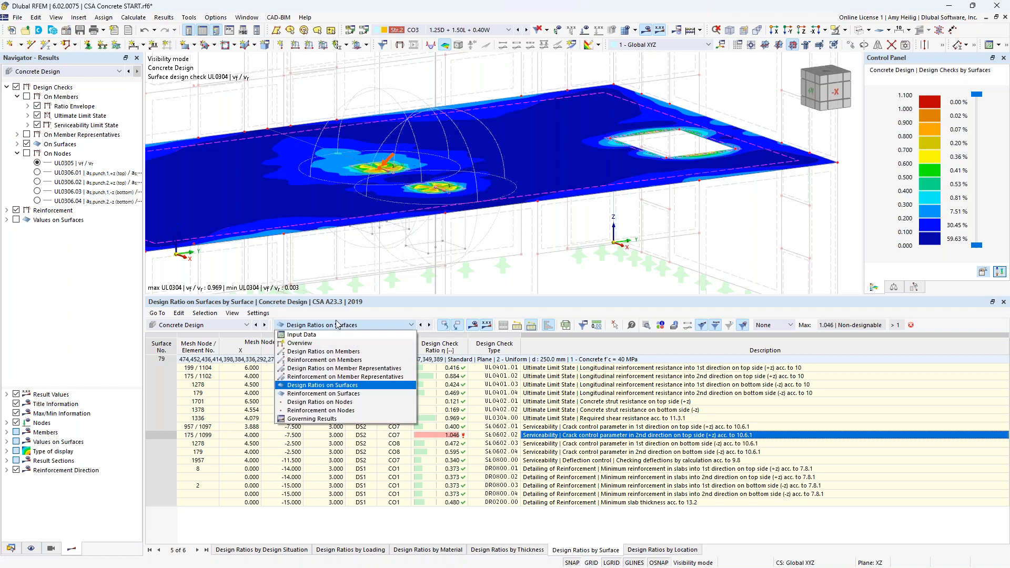
click(321, 403)
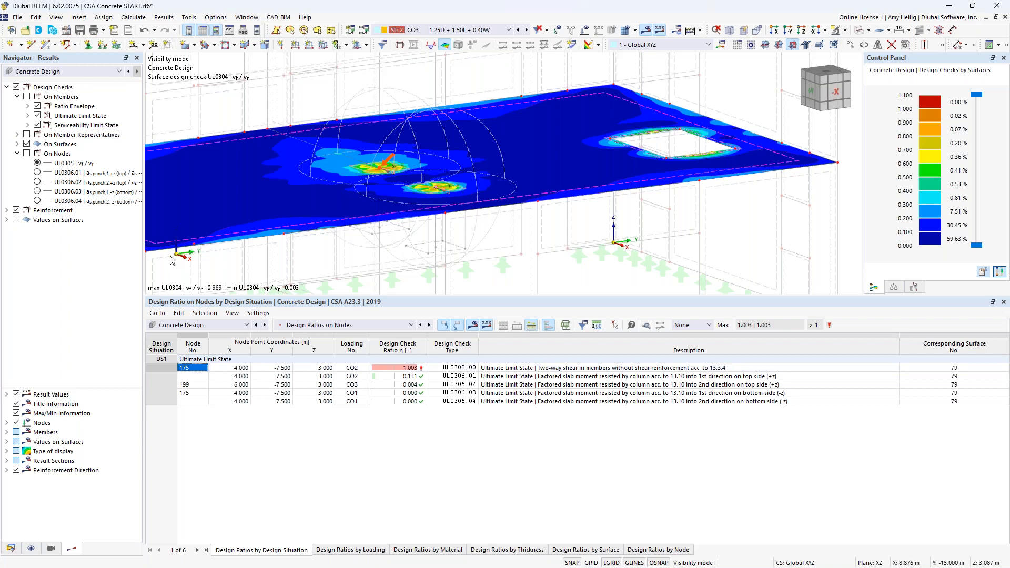
scroll(466, 238, down, 1)
middle_drag(476, 243, 542, 240)
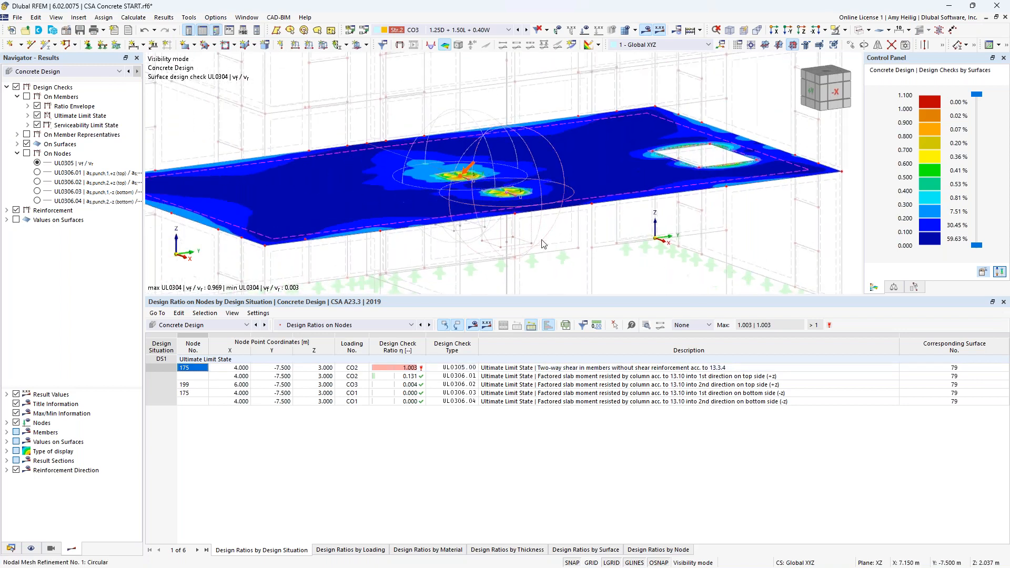
Step: Review the required, provided and not covered longitudinal surface reinforcement results on the slab for top and bottom layers
click(6, 87)
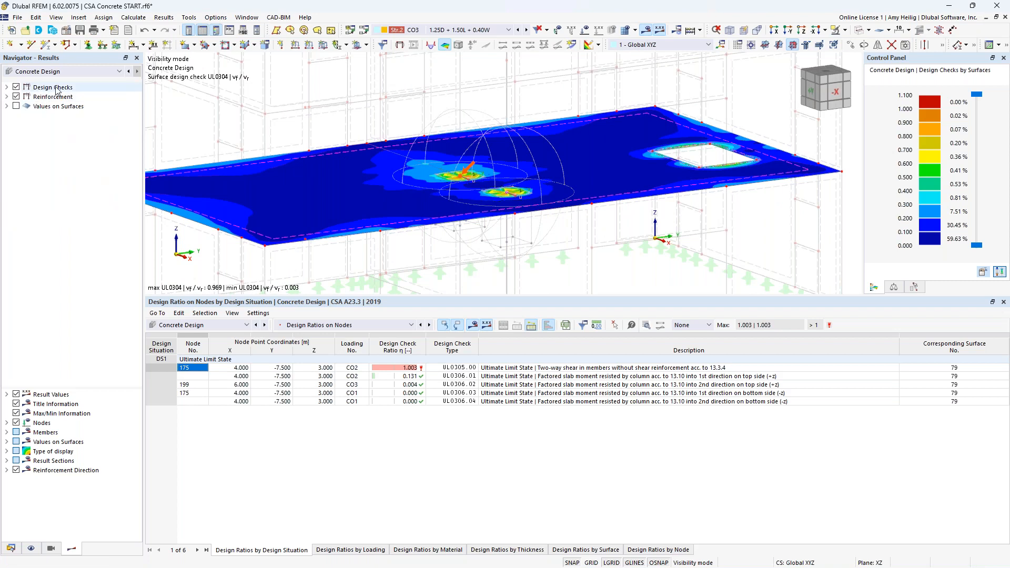
click(16, 97)
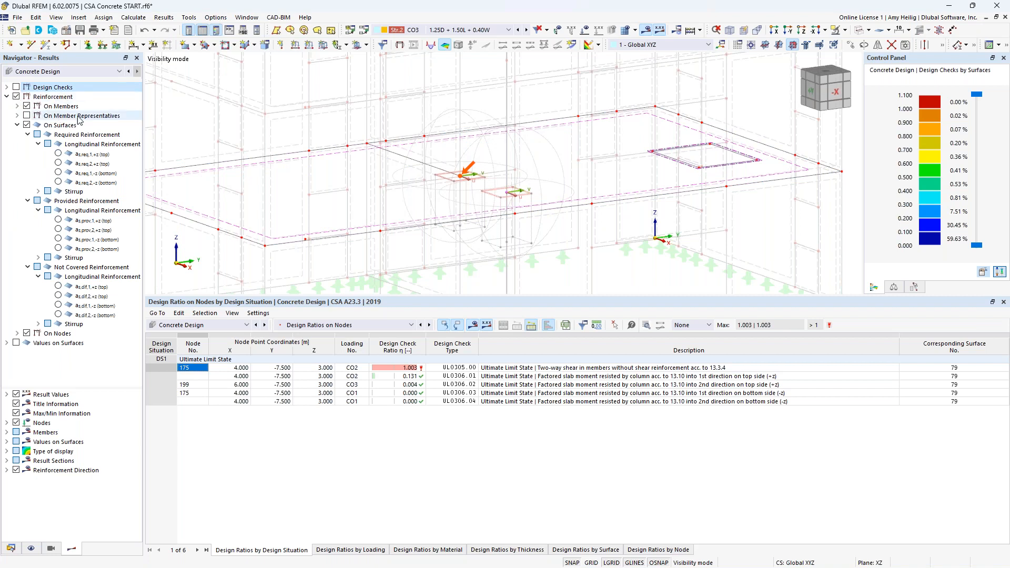
click(57, 154)
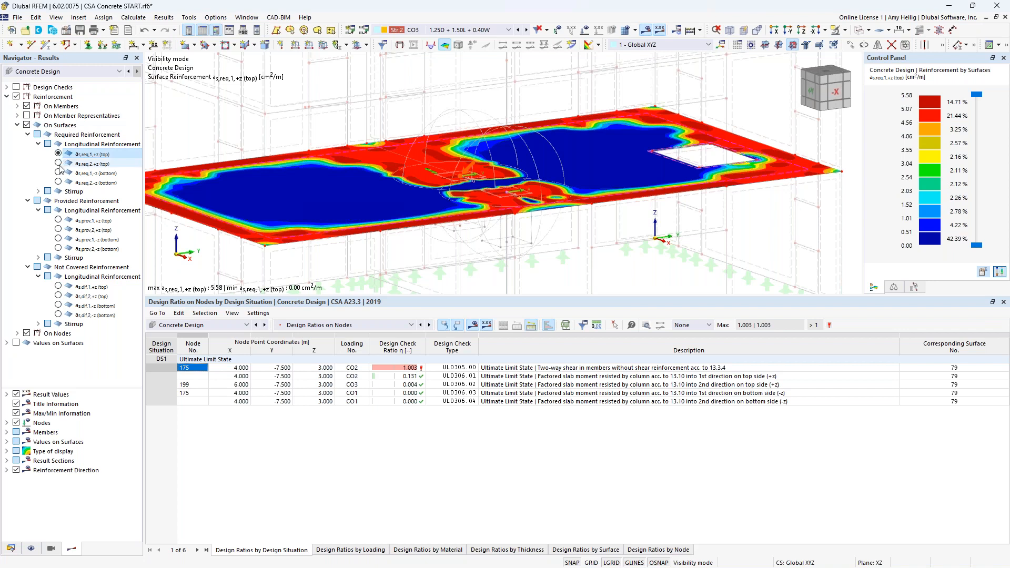
click(59, 163)
click(58, 172)
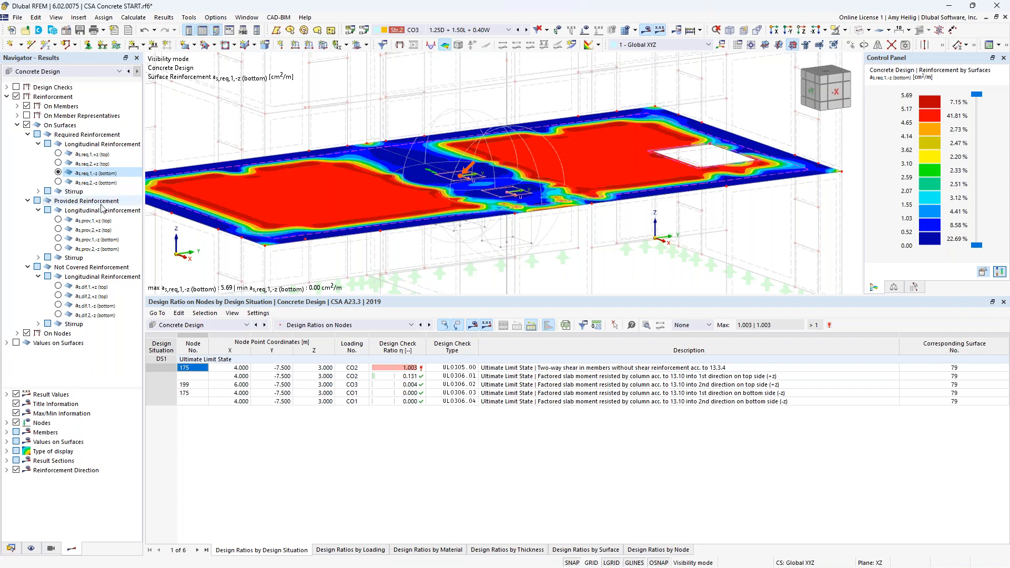
click(58, 220)
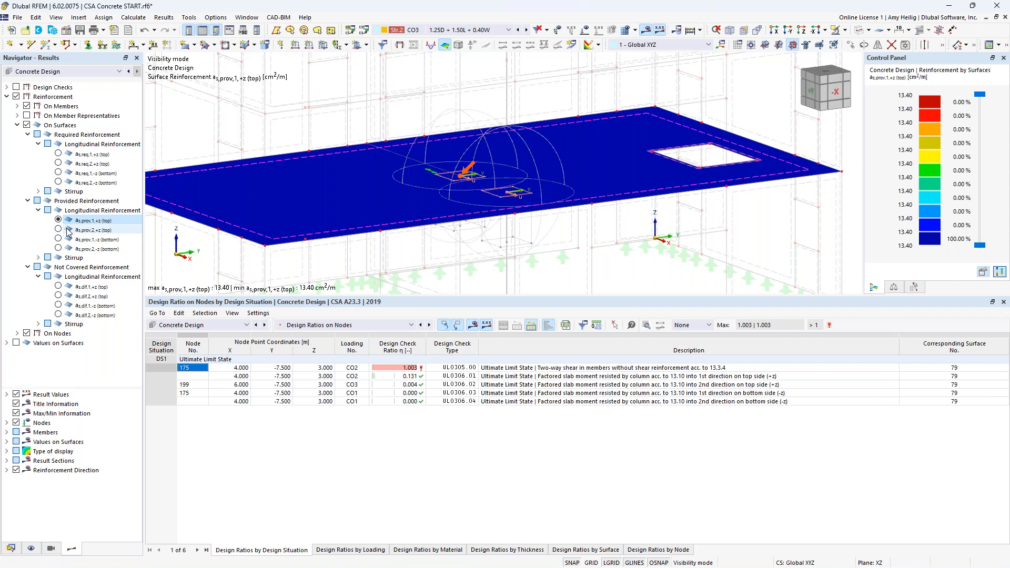
click(59, 286)
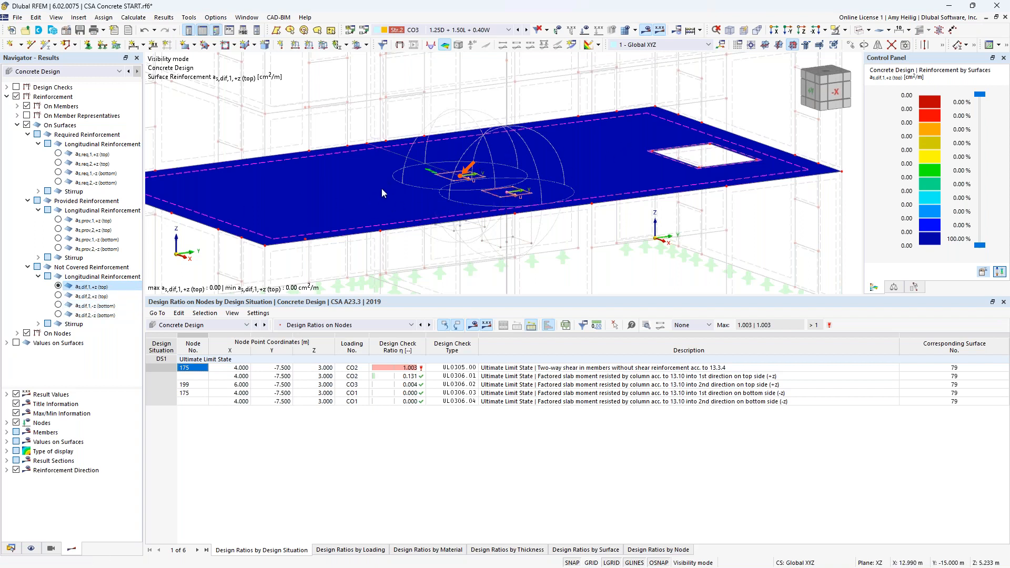
click(58, 296)
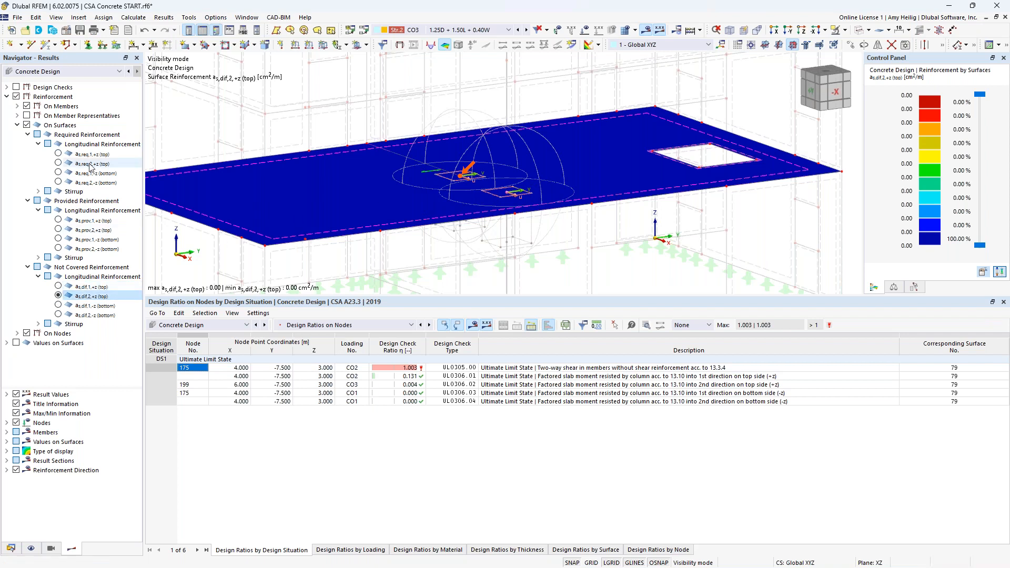
click(7, 97)
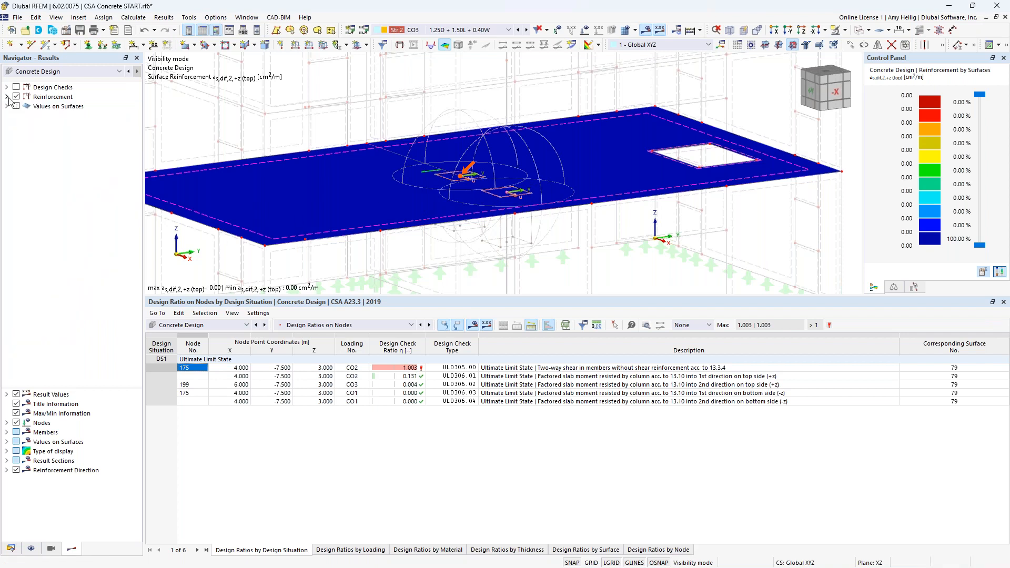
Step: Switch to the CSA Concrete BLDG START model window
scroll(509, 210, down, 5)
middle_drag(508, 206, 510, 232)
drag(568, 296, 574, 372)
click(246, 18)
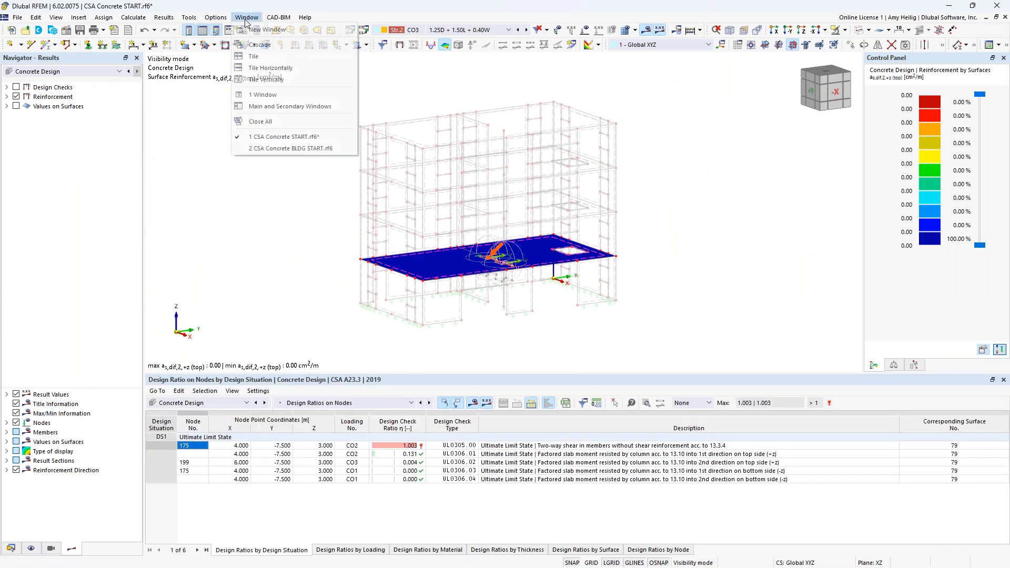
click(277, 147)
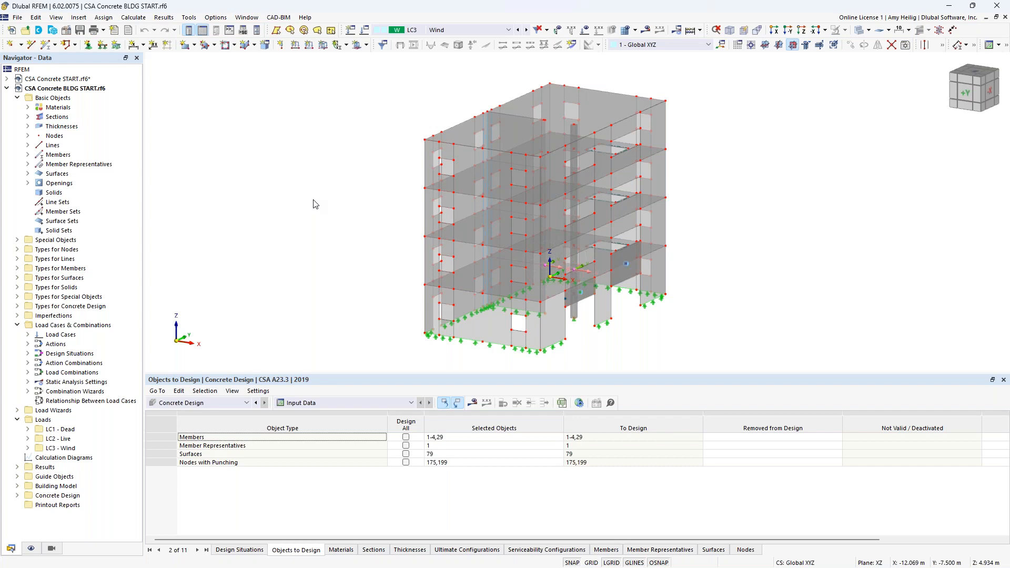
Step: Check the activated add-ons in the model's base data and close the dialog
right_click(103, 90)
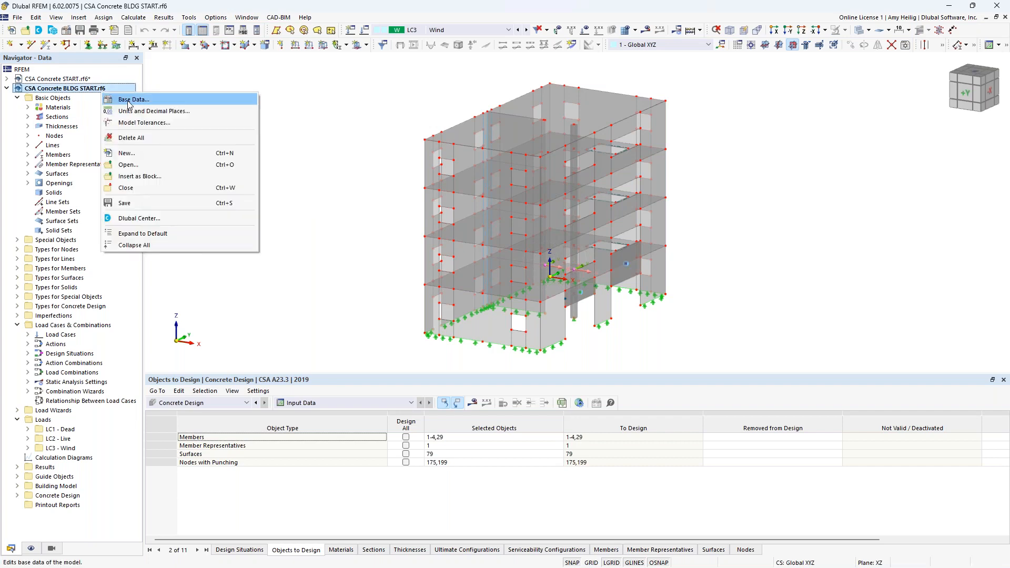
click(128, 101)
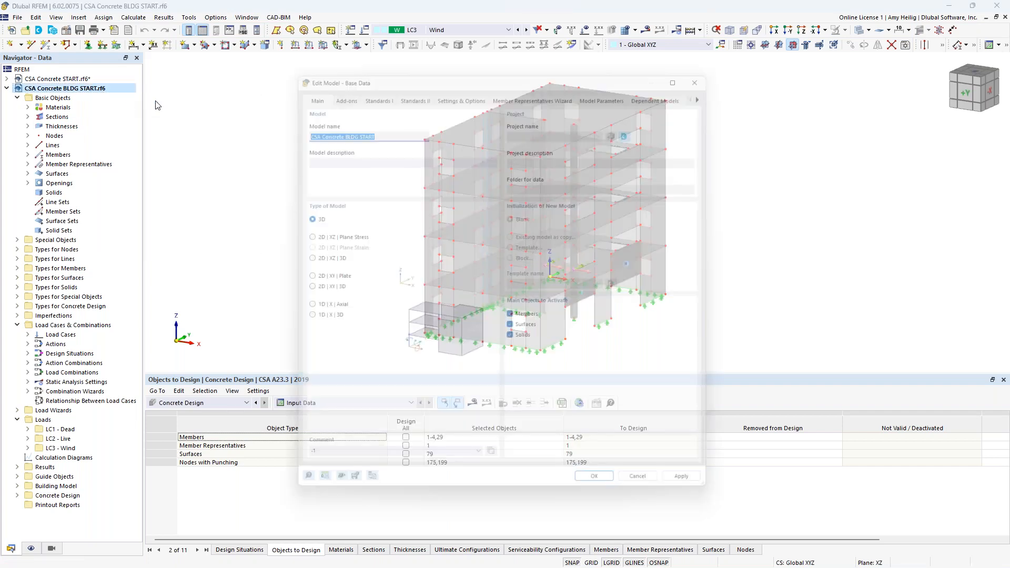
drag(576, 64, 566, 261)
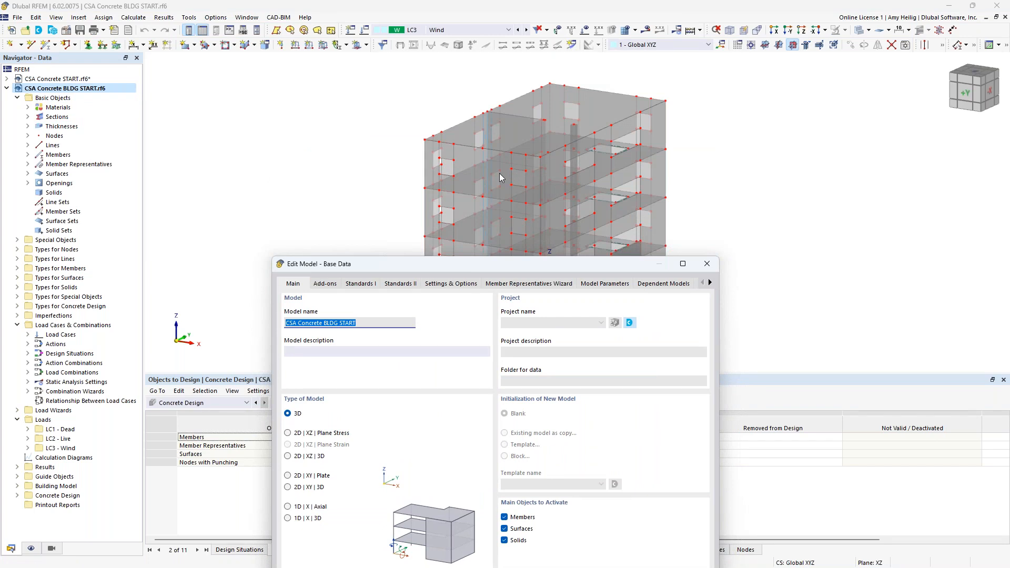
drag(465, 264, 446, 72)
click(310, 93)
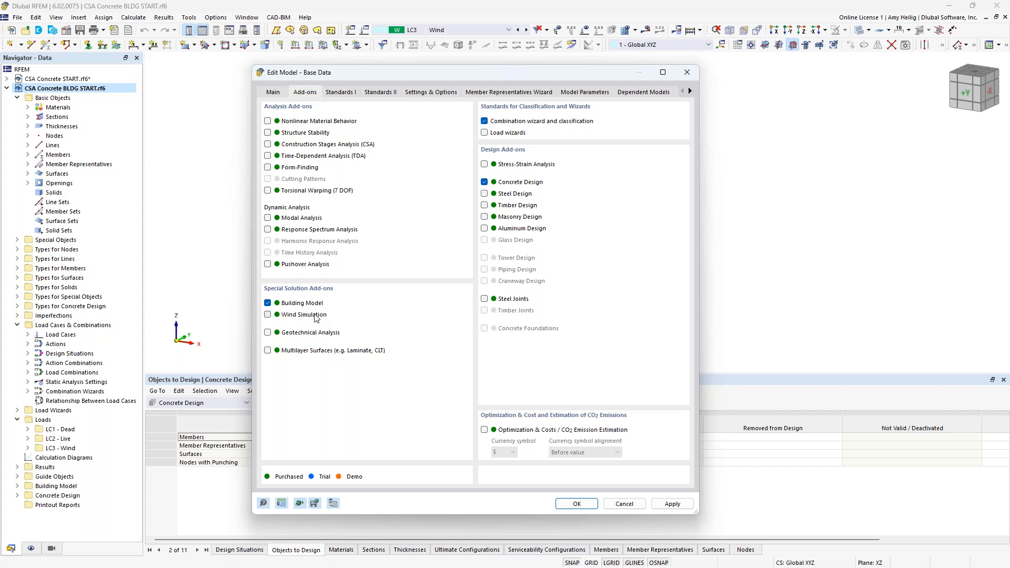
click(574, 504)
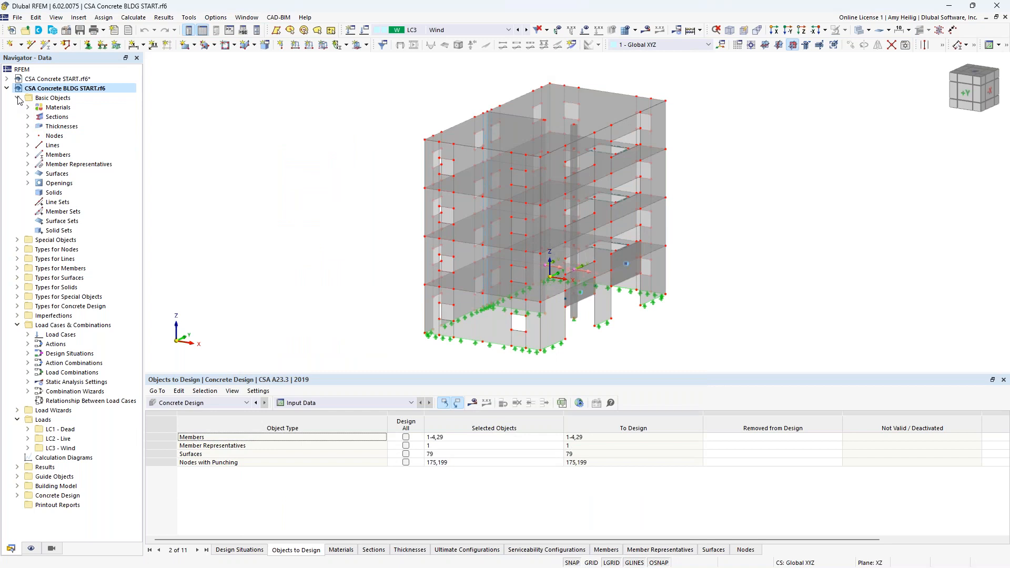
Step: Create a new building story, picking its height in graphics from the node at 3 m
click(17, 98)
click(17, 193)
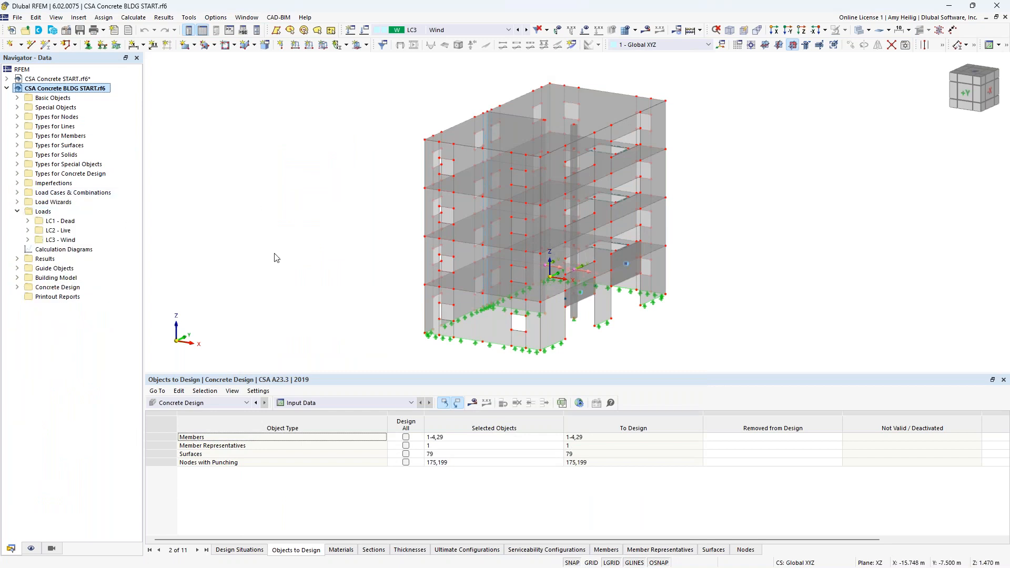
click(17, 211)
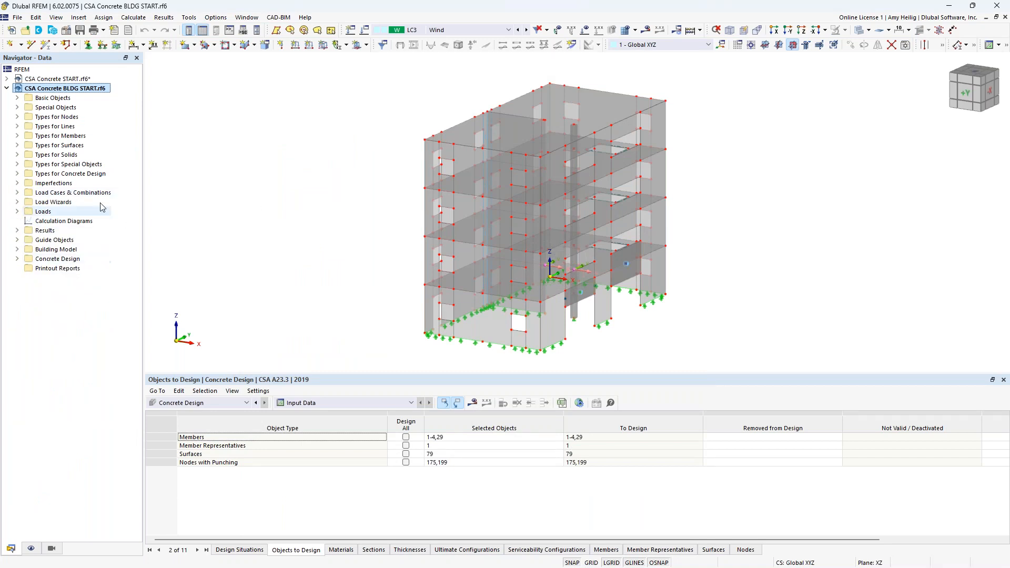
click(18, 249)
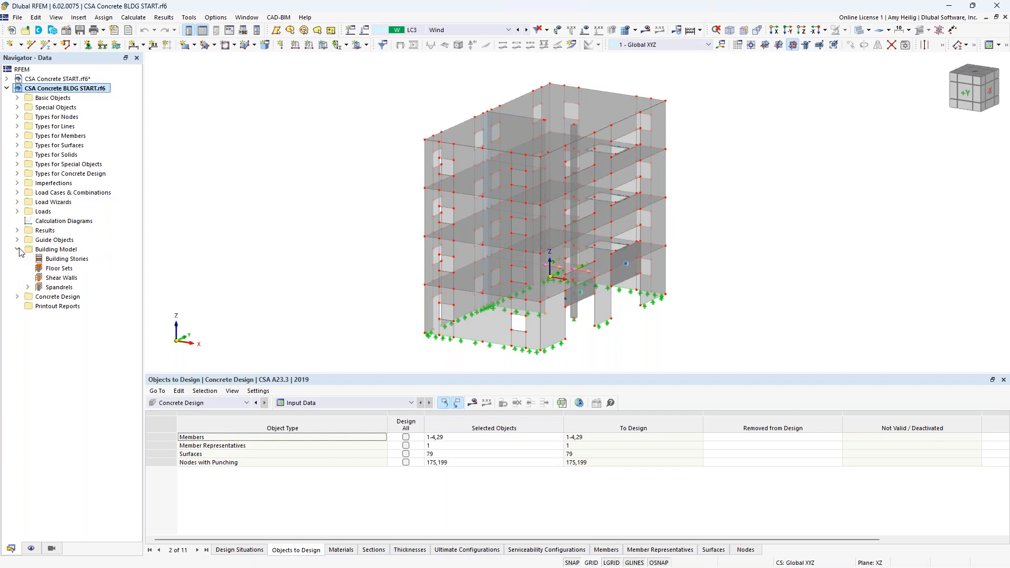
right_click(53, 259)
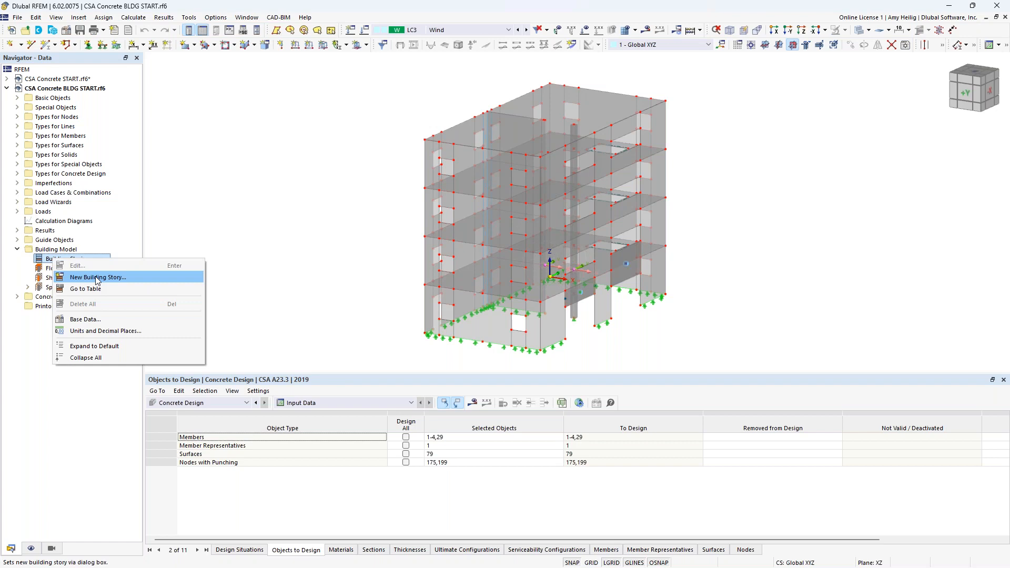
click(97, 278)
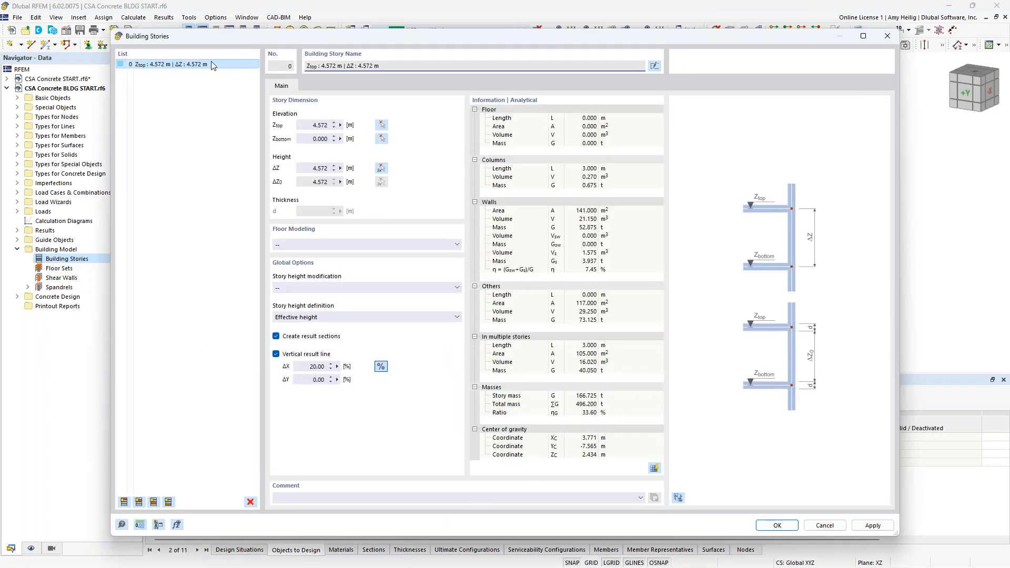
click(382, 168)
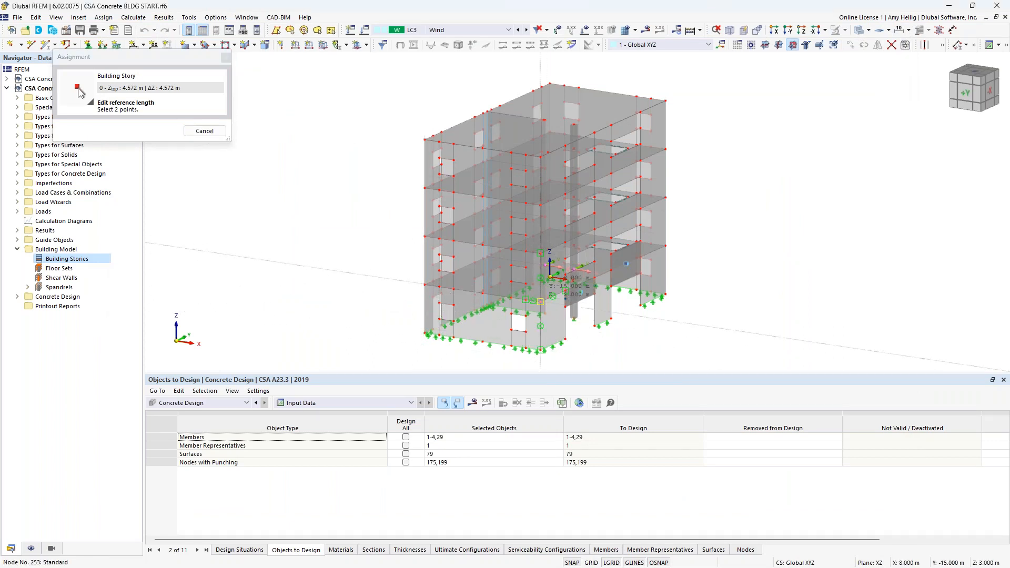
click(540, 302)
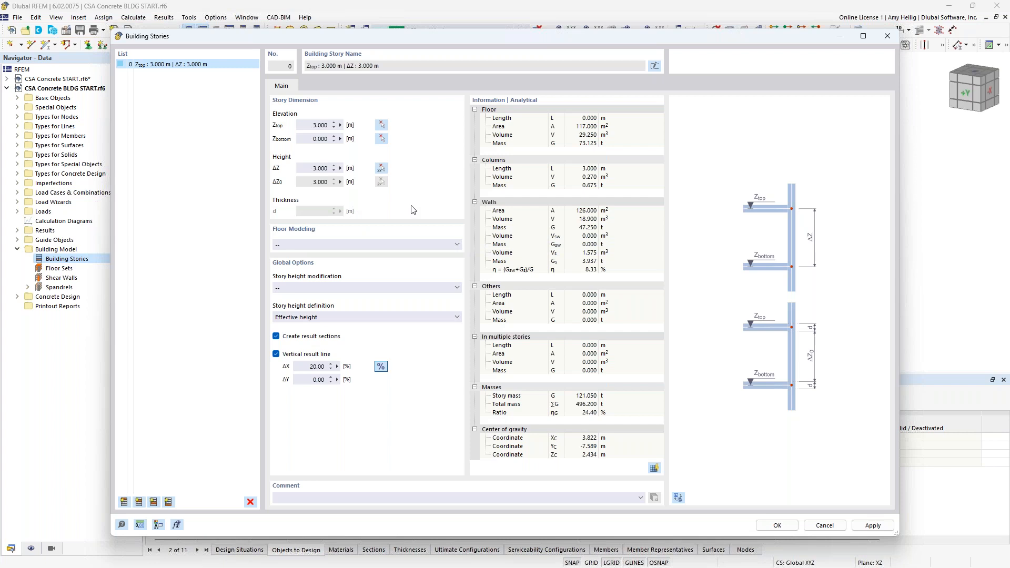
Step: Set the story's floor modeling to Rigid Diaphragm and add three more stories above it
click(404, 245)
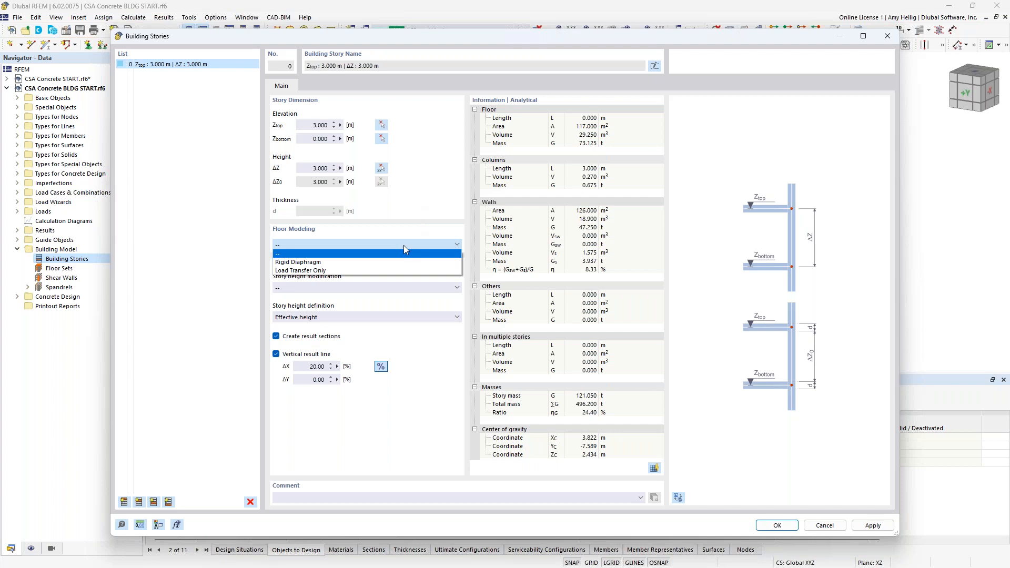
click(350, 267)
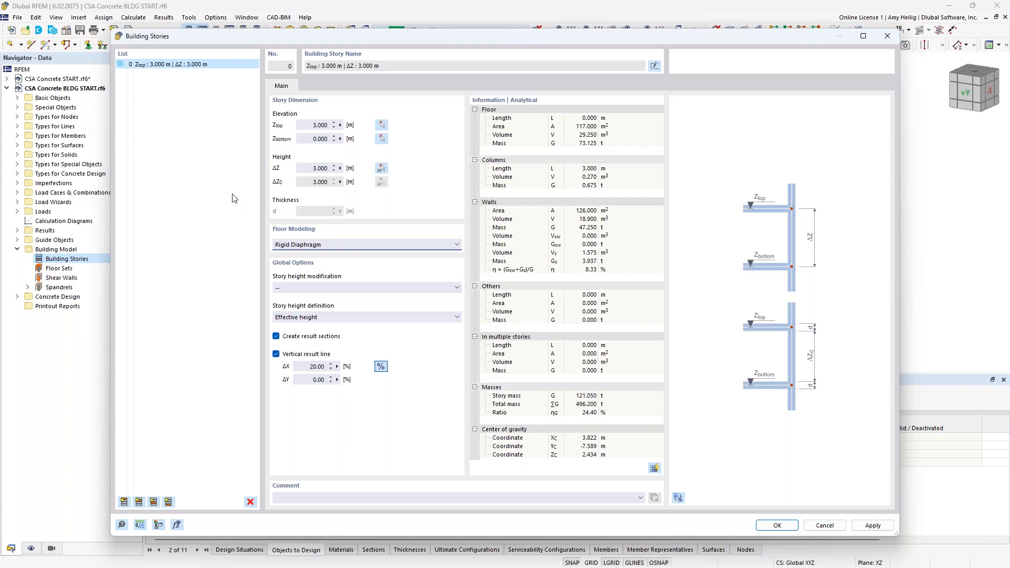
click(125, 502)
click(124, 501)
click(125, 502)
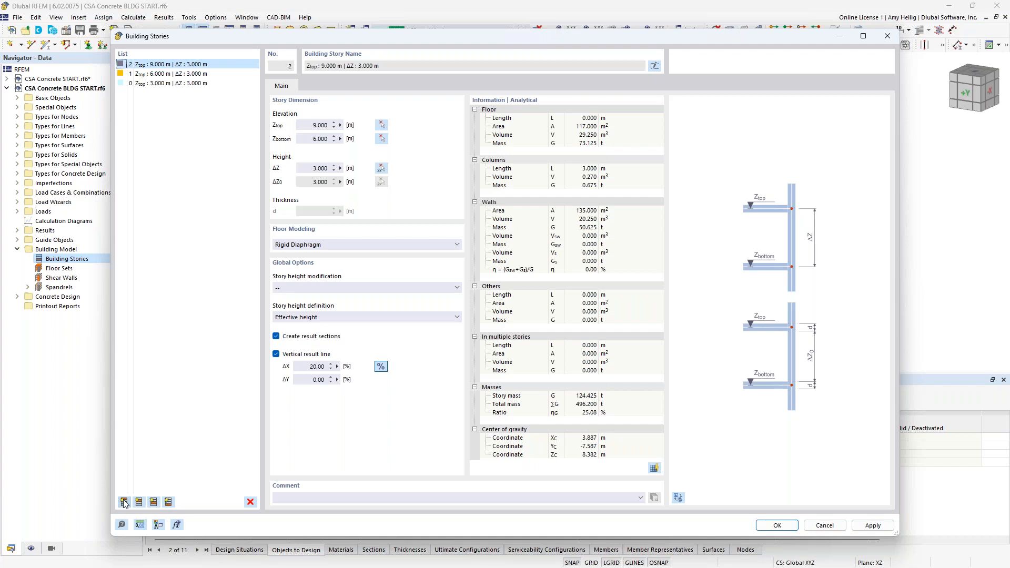
click(125, 501)
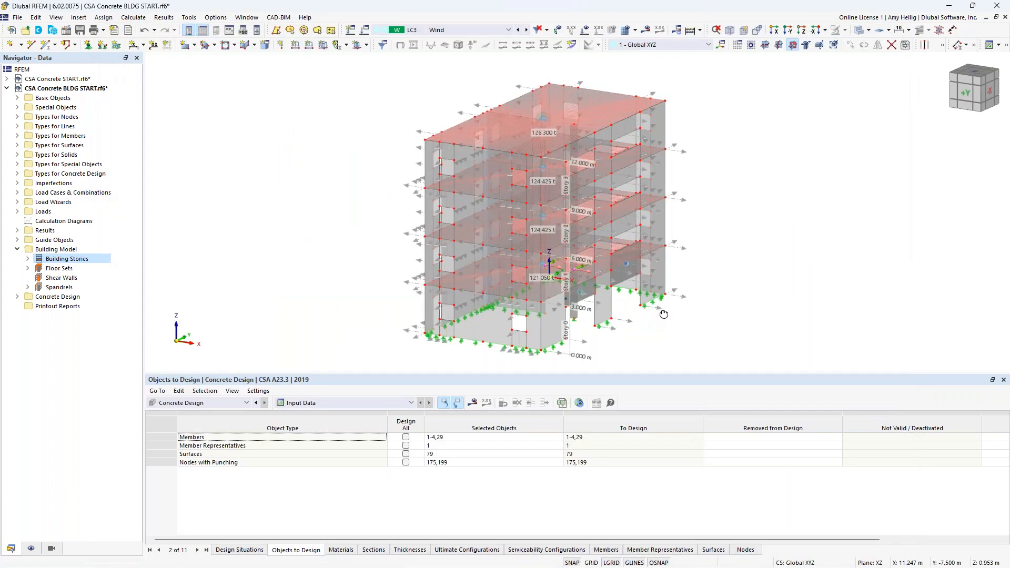
Step: Display the model in transparent mode to inspect the building stories and diaphragms
ctrl+middle_drag(692, 310, 732, 311)
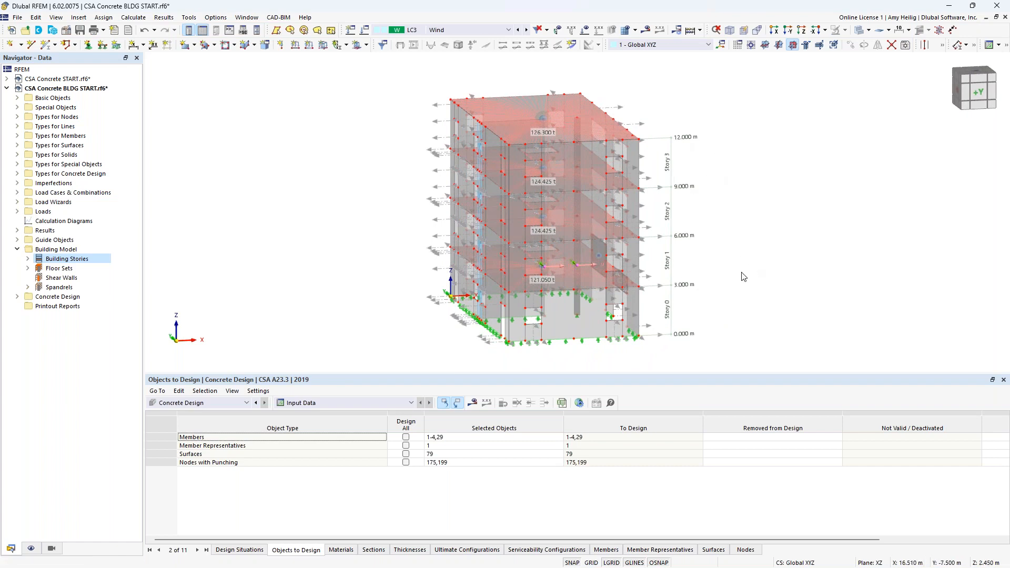
ctrl+middle_drag(792, 267, 641, 263)
scroll(641, 263, down, 1)
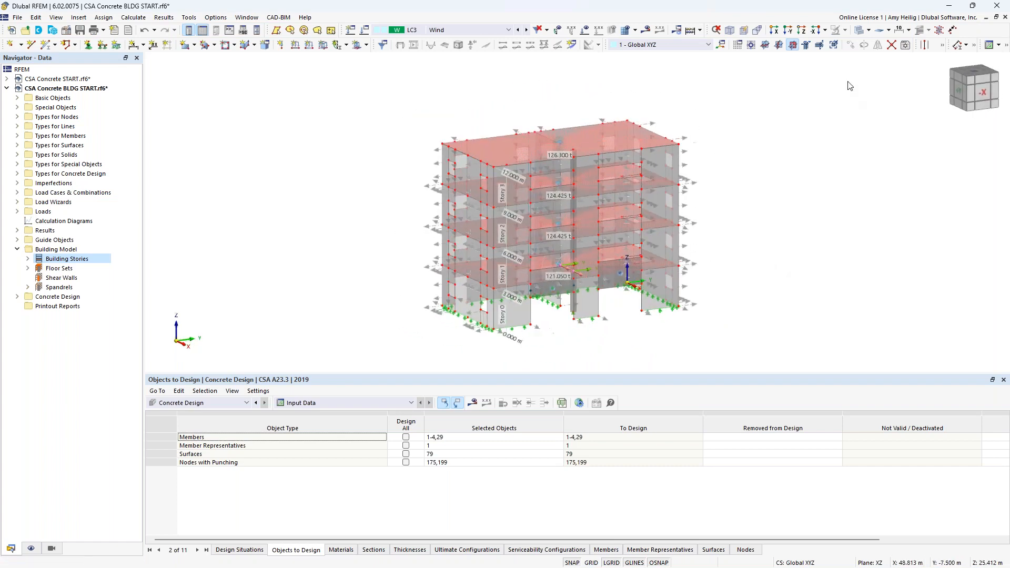
click(858, 35)
ctrl+middle_drag(751, 192, 515, 204)
scroll(500, 186, up, 4)
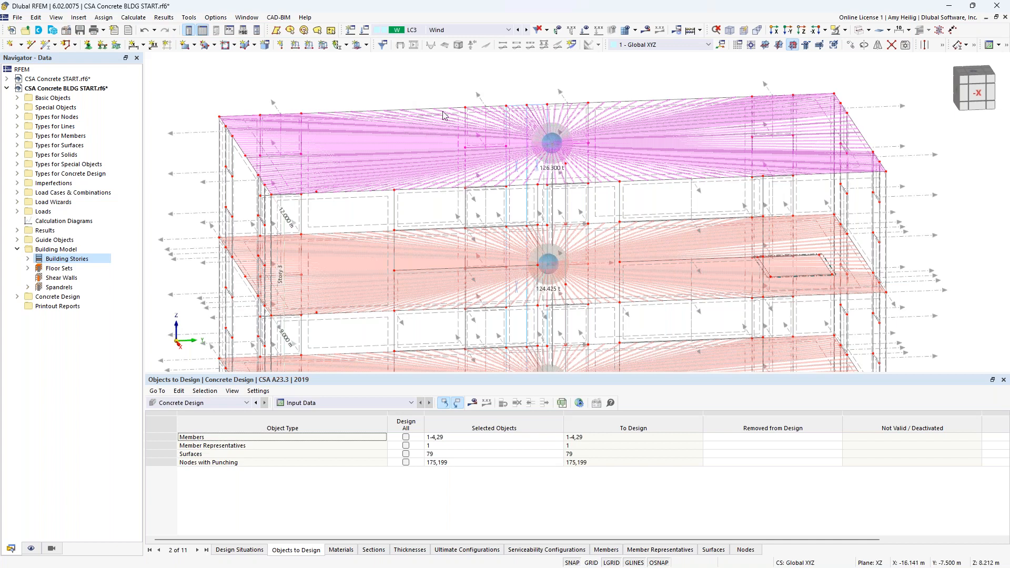
Step: Open a floor slab surface to check its stiffness type options, then cancel the dialog
scroll(447, 112, up, 5)
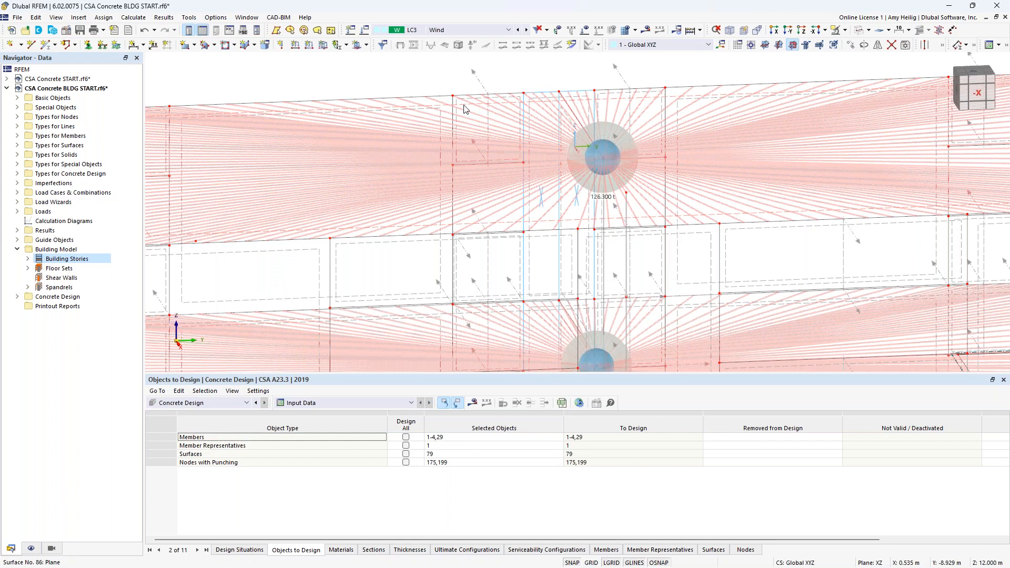
double_click(464, 108)
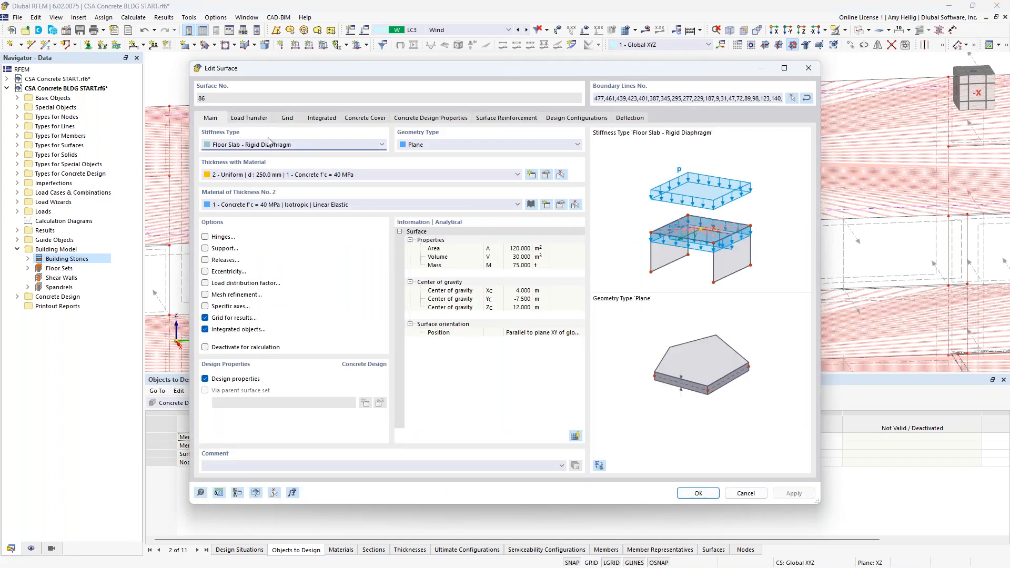
click(309, 146)
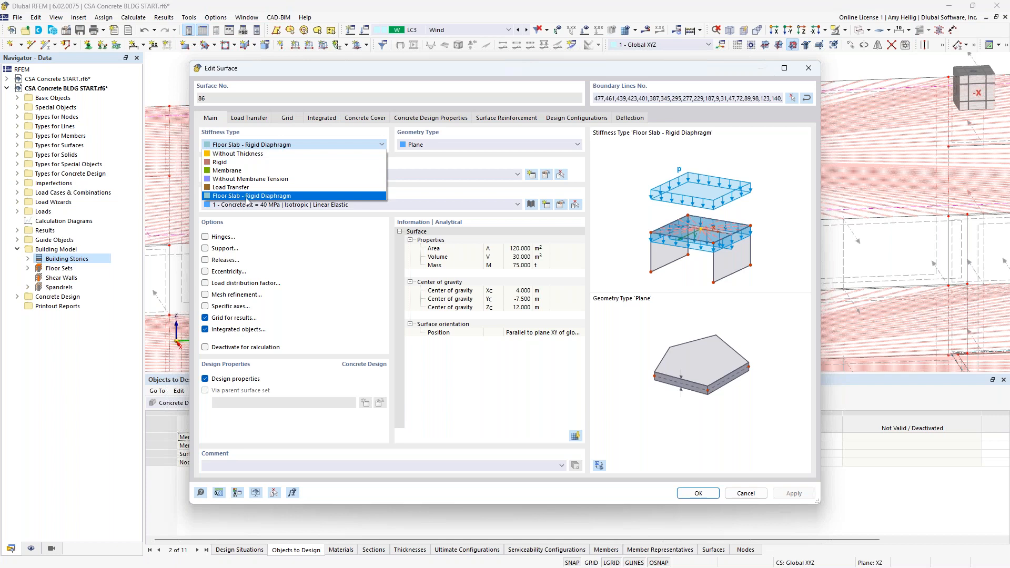
click(422, 168)
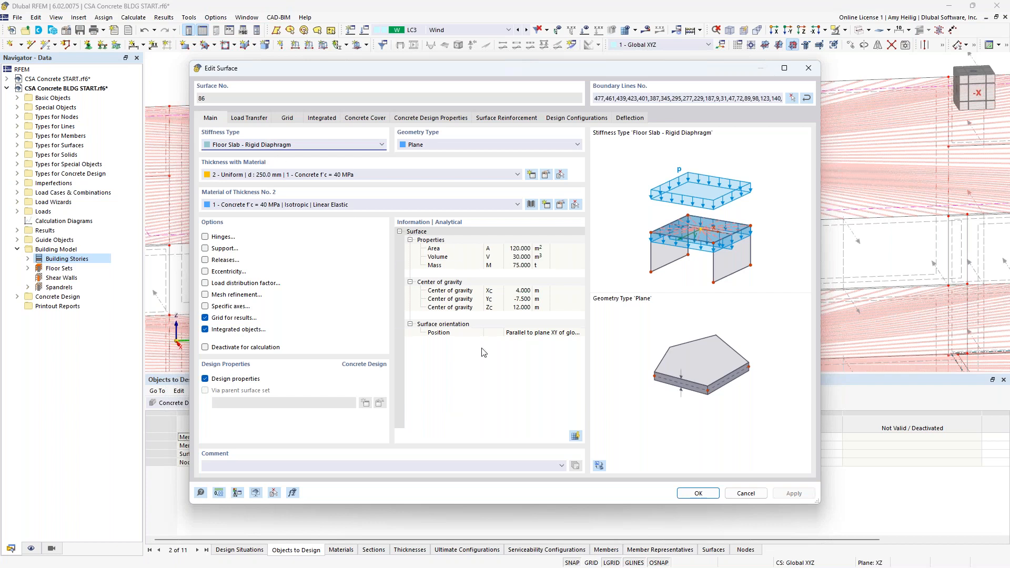
click(739, 494)
scroll(470, 212, down, 5)
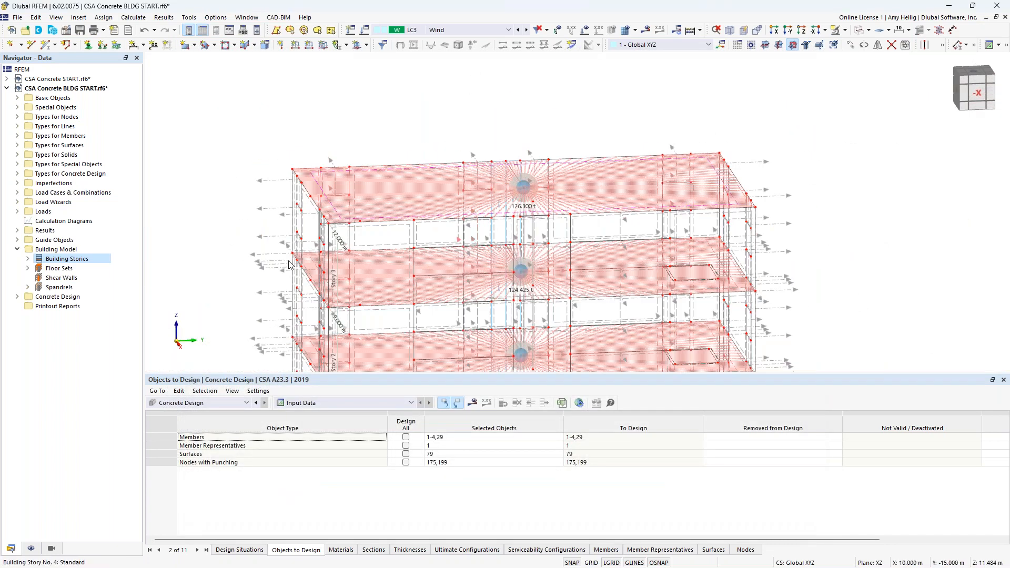
Step: Hide the rigid links in the model display settings
click(32, 549)
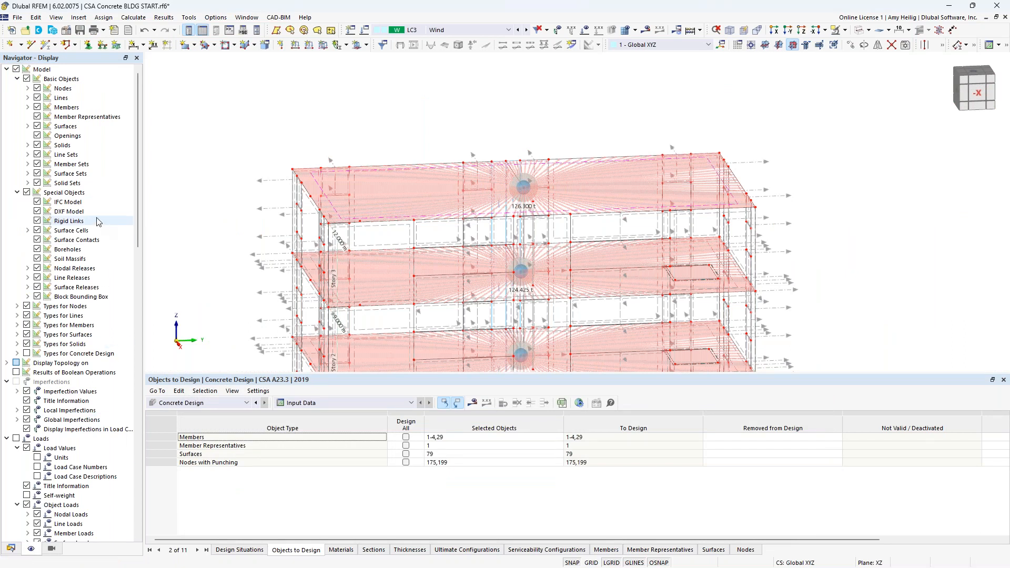
click(38, 221)
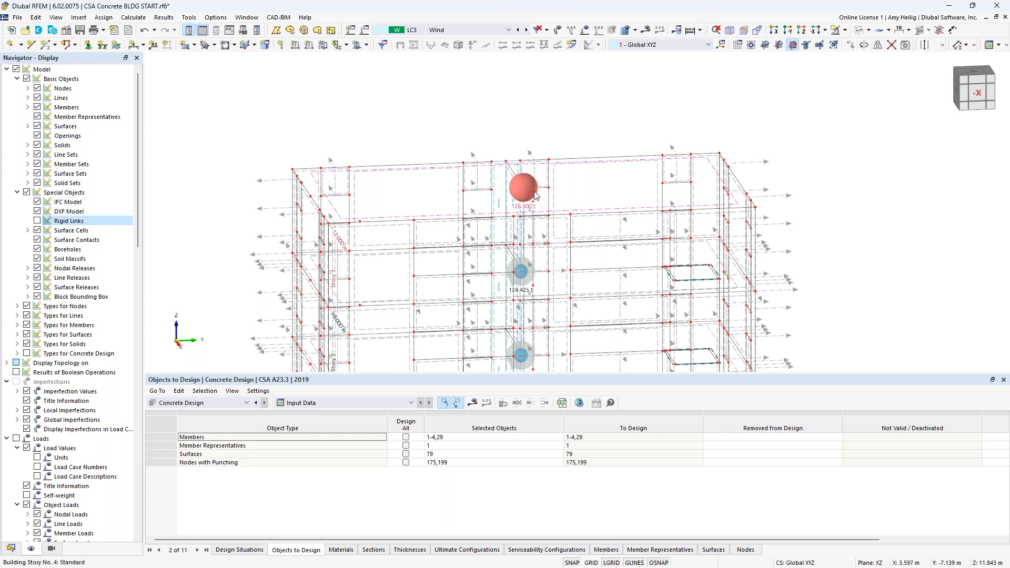
scroll(526, 192, up, 3)
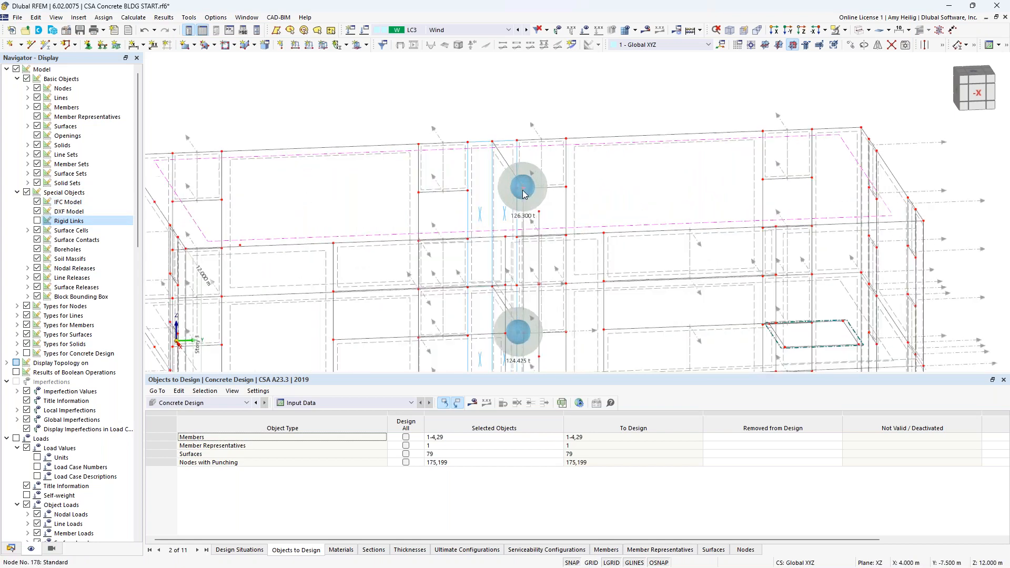
Step: Open the top floor set's properties to review them, then cancel
mouse_move(516, 203)
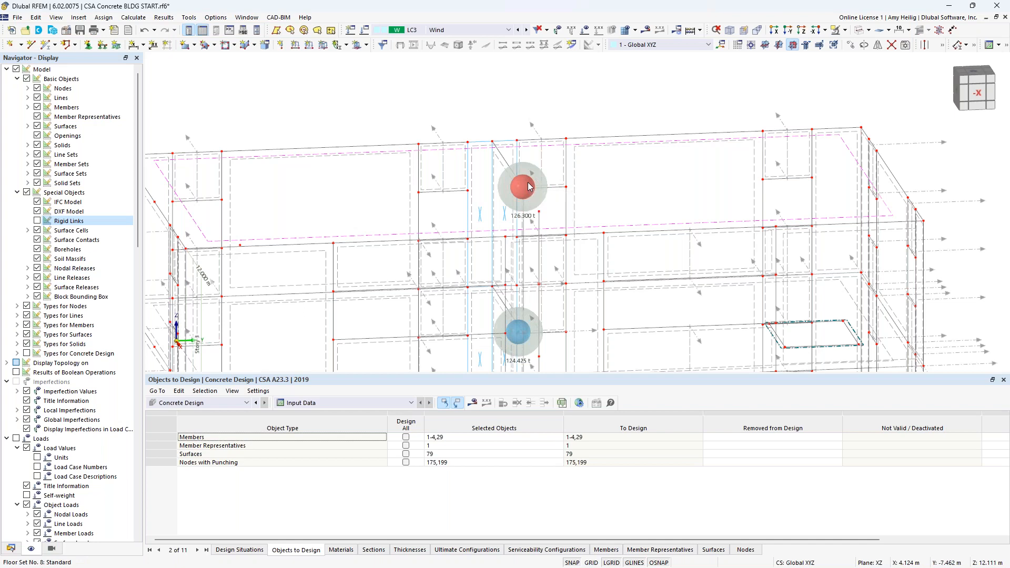
double_click(529, 187)
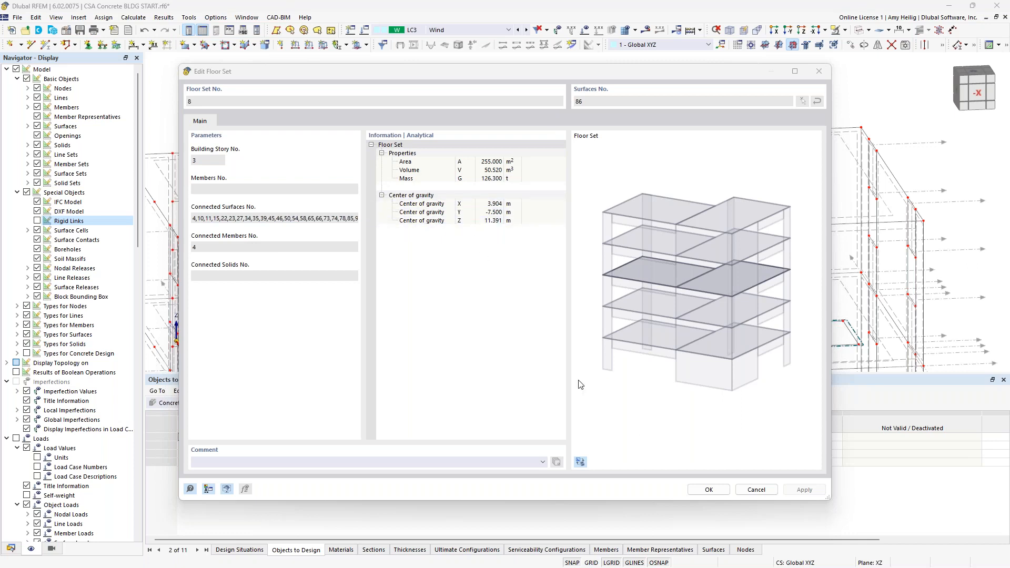
click(755, 489)
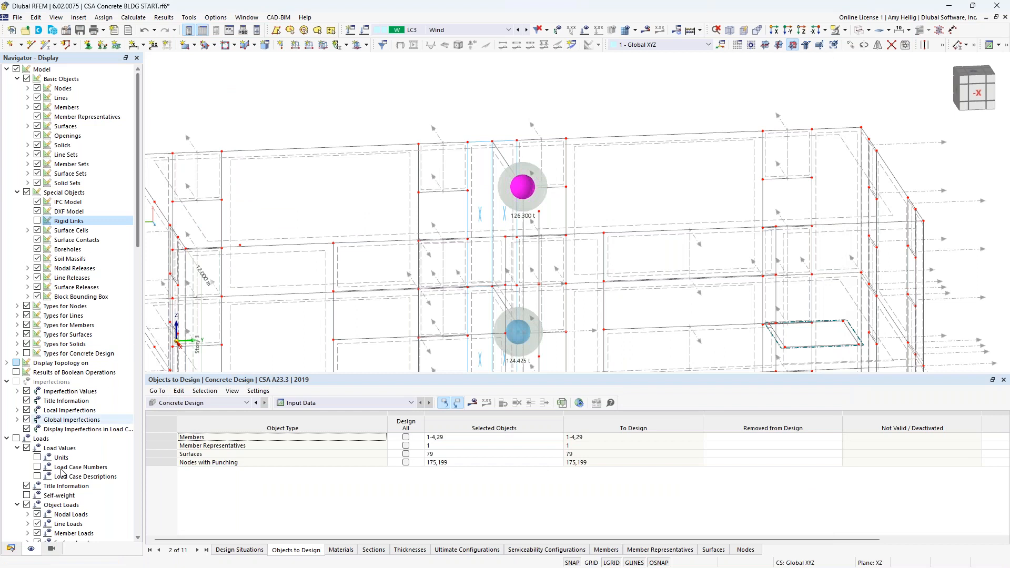
Step: Switch the model to a solid rendered display and rotate to view the building
click(10, 548)
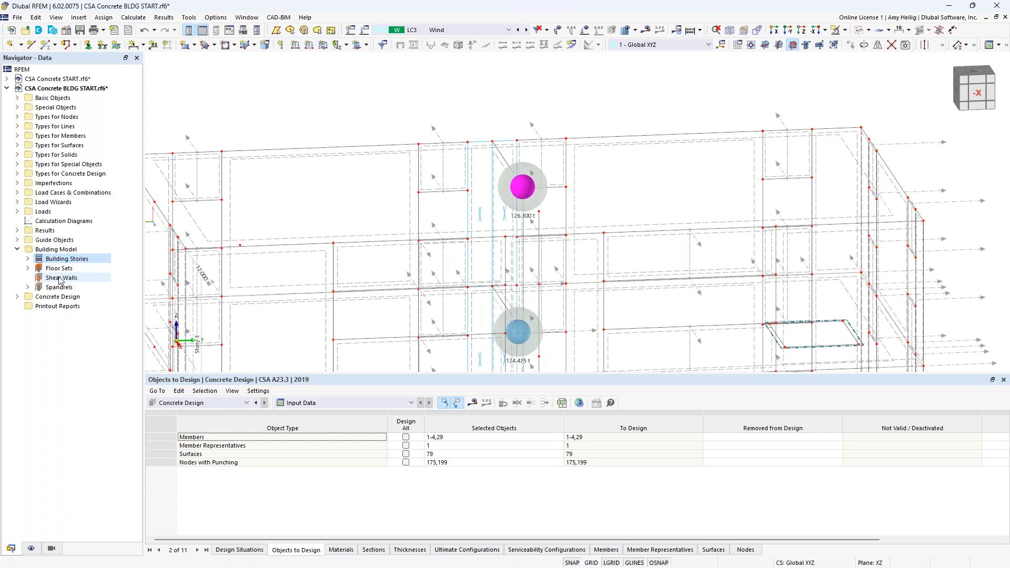
click(858, 30)
scroll(597, 97, down, 5)
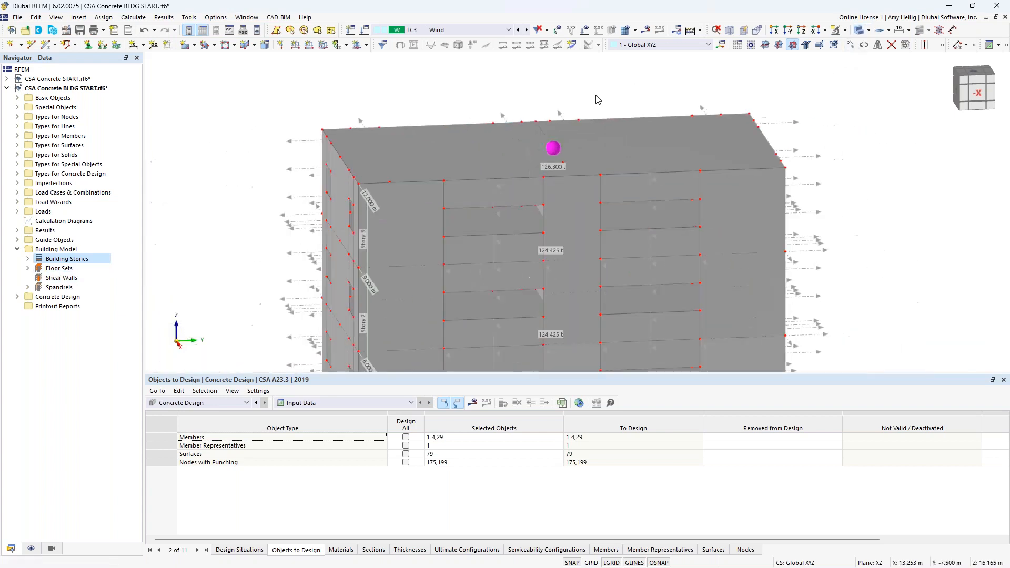
ctrl+middle_drag(508, 198, 459, 201)
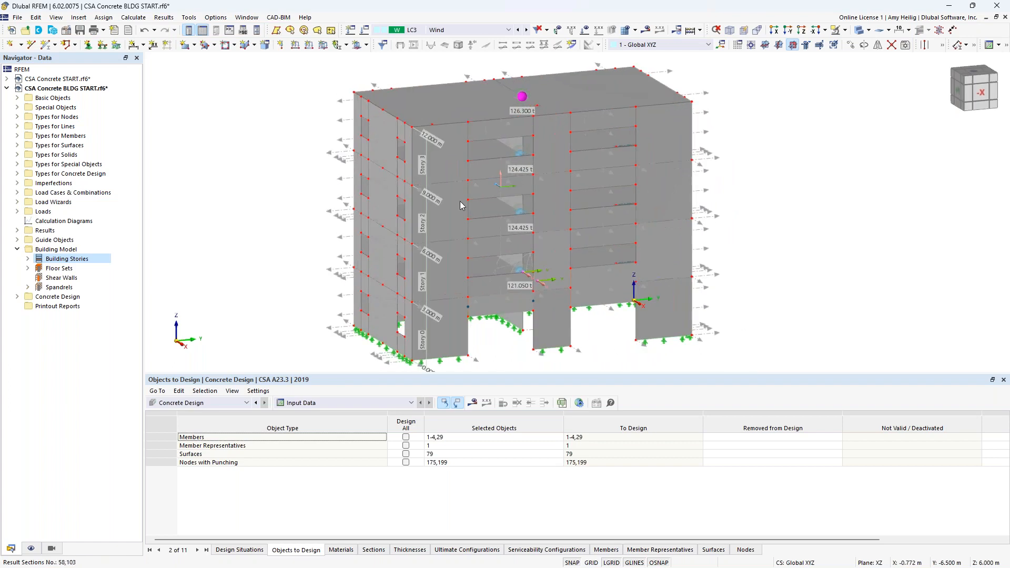
Step: Create a new shear wall by picking surfaces 82 to 85 along the building's front corner wall
right_click(67, 280)
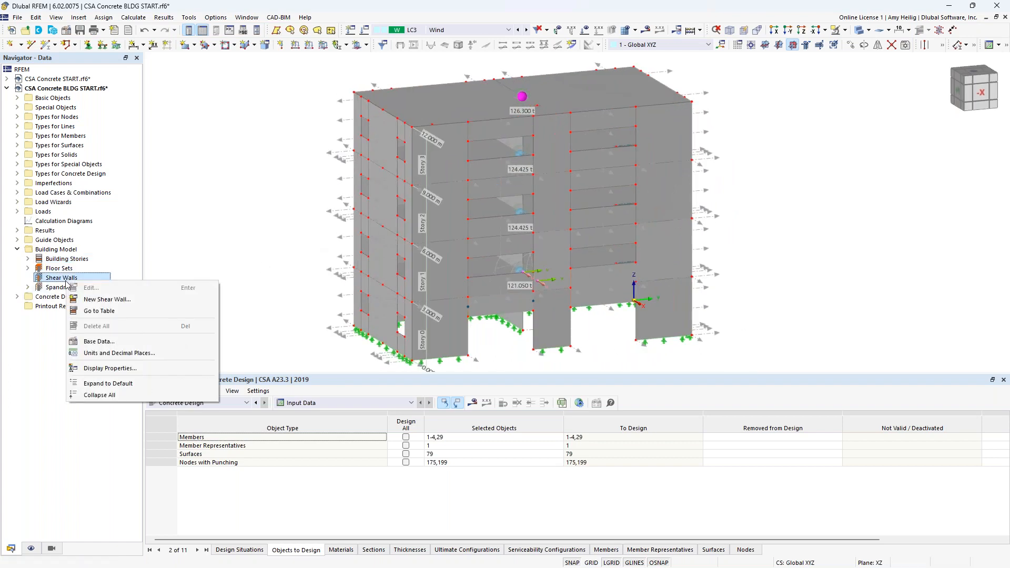
click(108, 300)
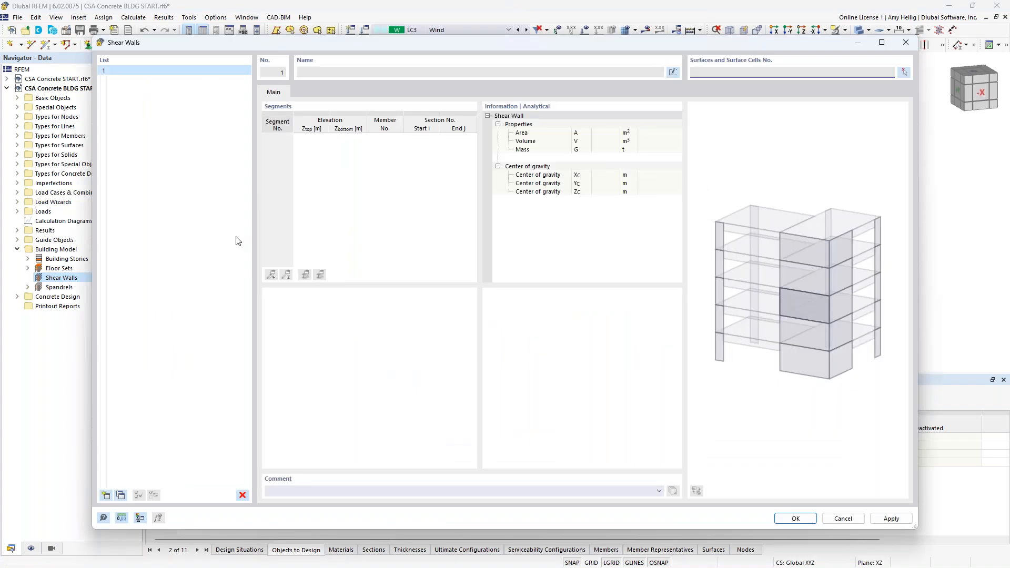
click(903, 74)
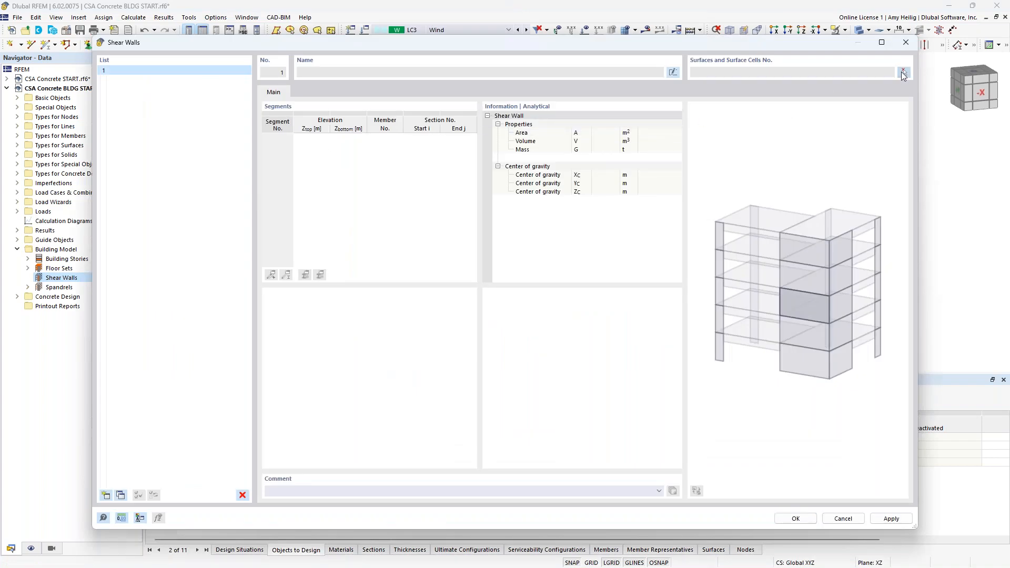
ctrl+middle_drag(270, 299, 295, 302)
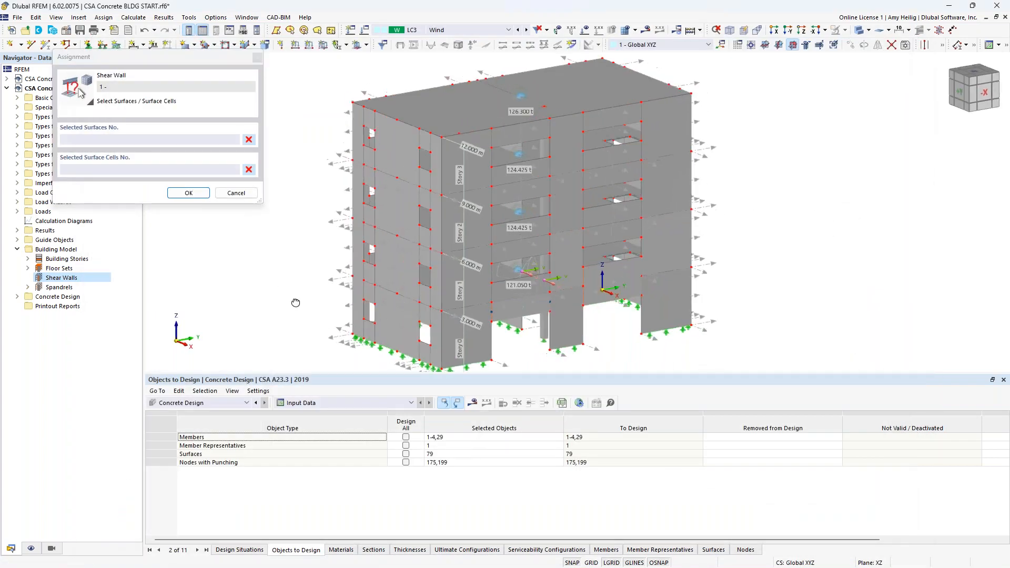
click(392, 312)
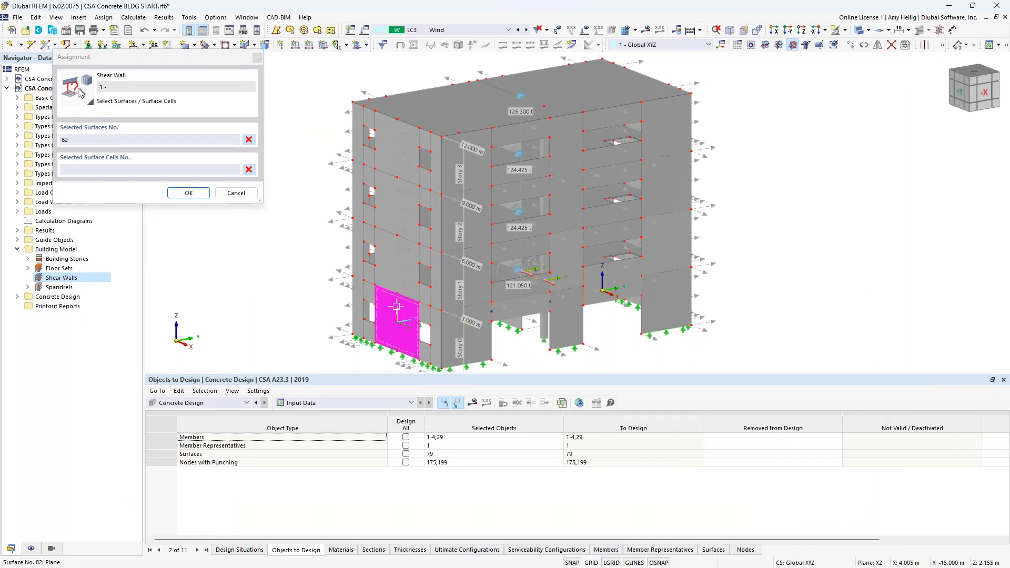
click(401, 276)
click(407, 227)
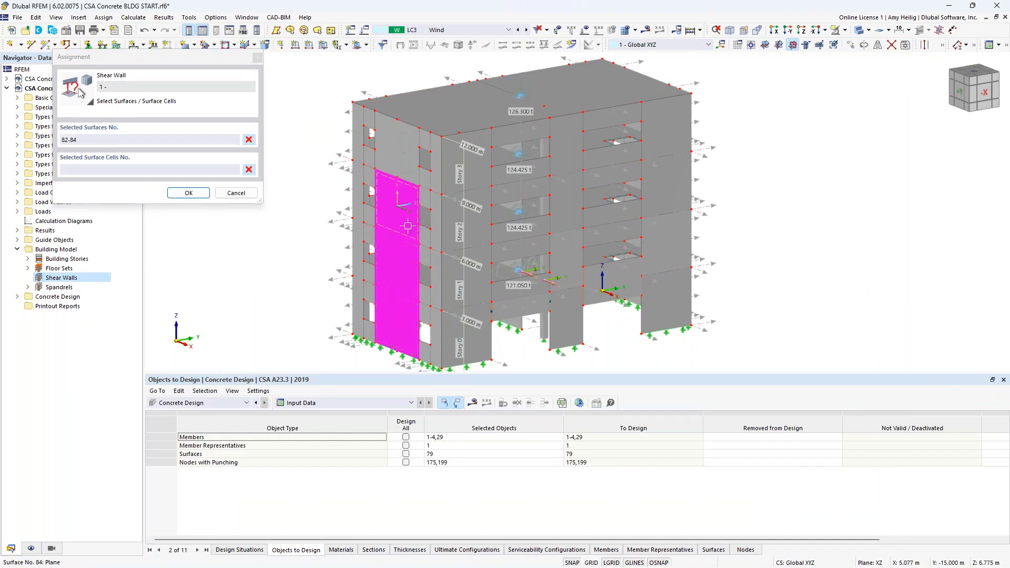
click(404, 168)
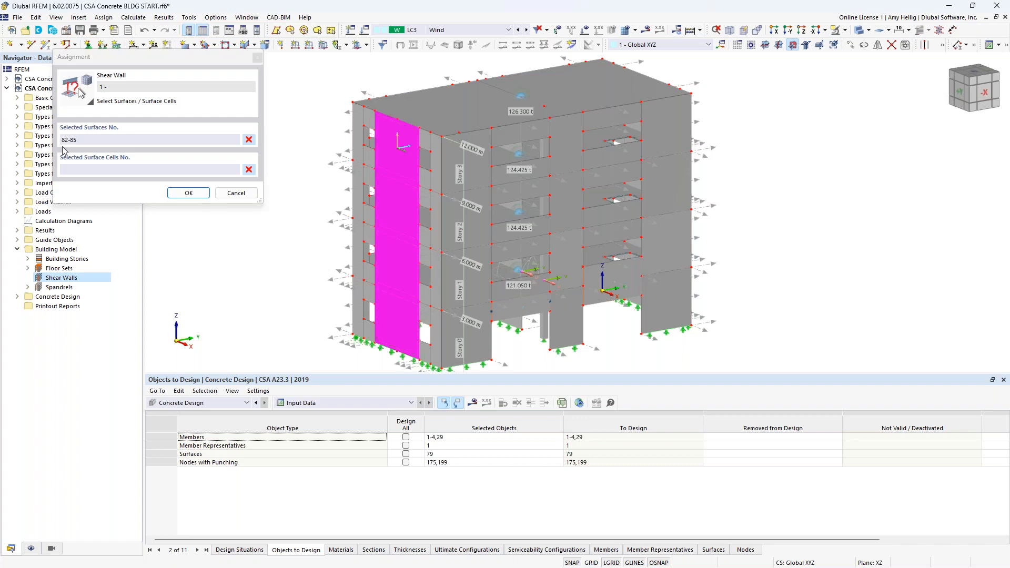
click(187, 193)
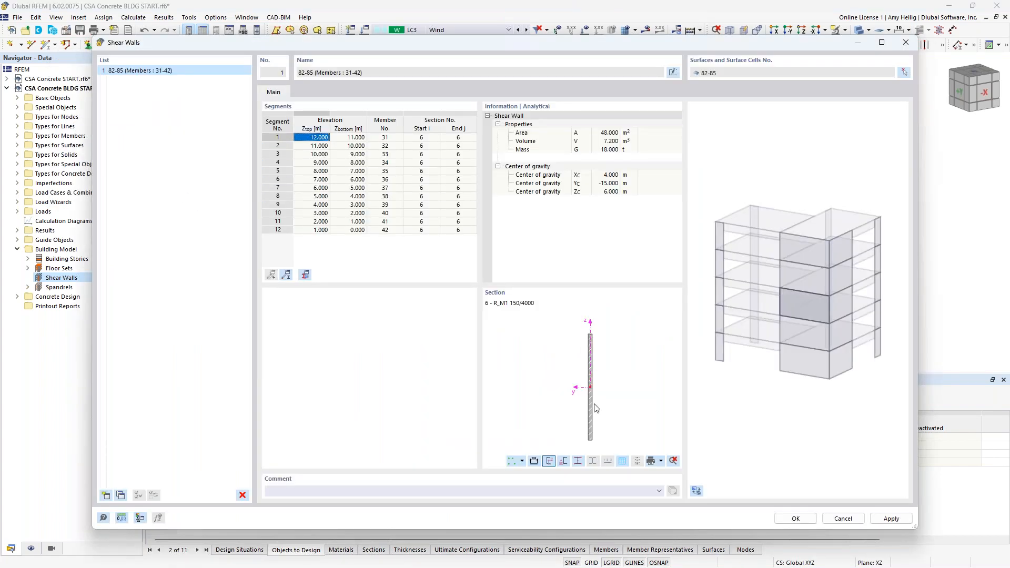
Step: Add a second shear wall from the L-shaped corner surfaces 47-50 and 55-58, picked in graphics
click(105, 496)
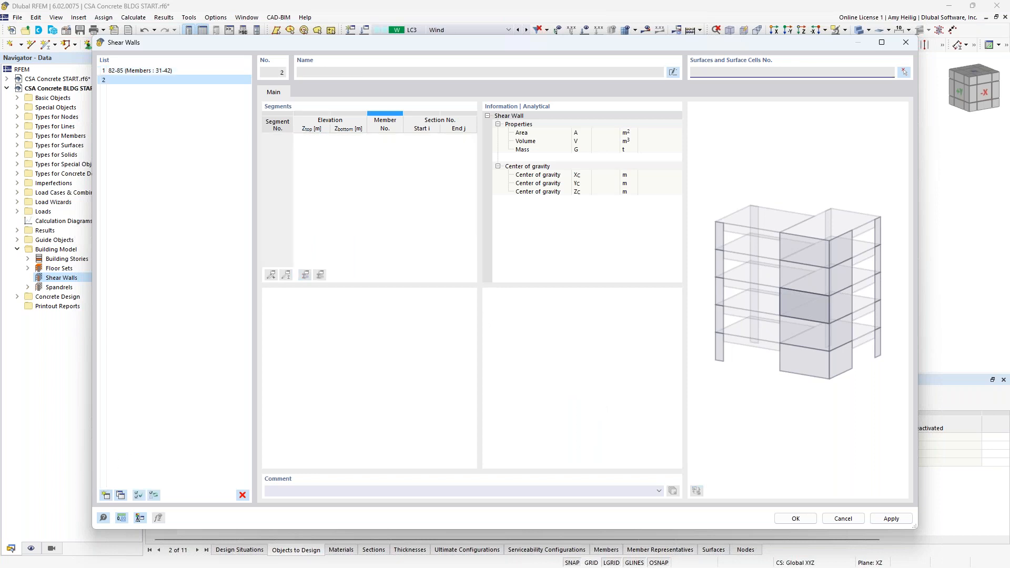
click(905, 73)
ctrl+middle_drag(782, 251, 618, 310)
scroll(620, 310, up, 1)
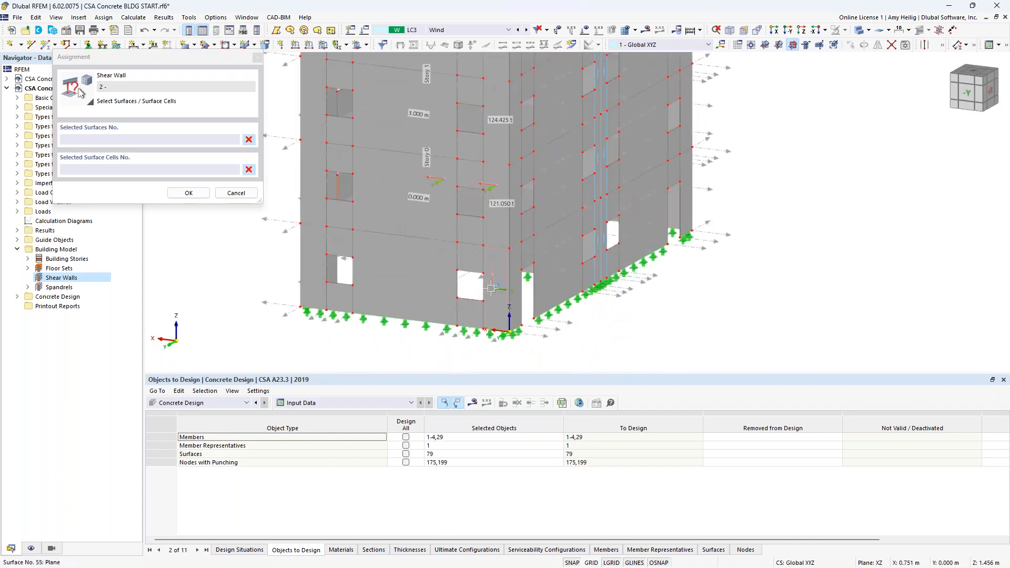
click(493, 287)
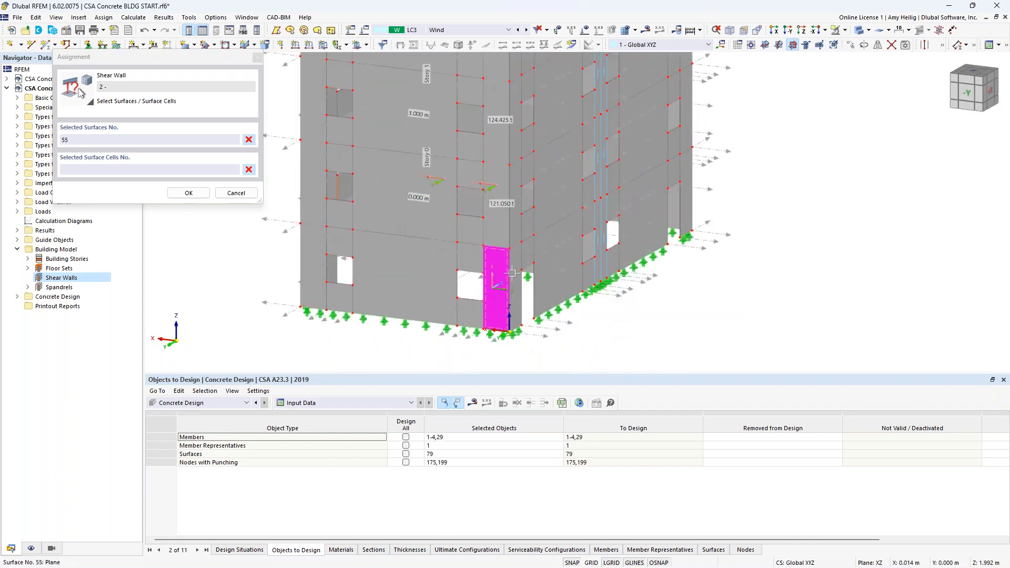
click(517, 270)
click(497, 236)
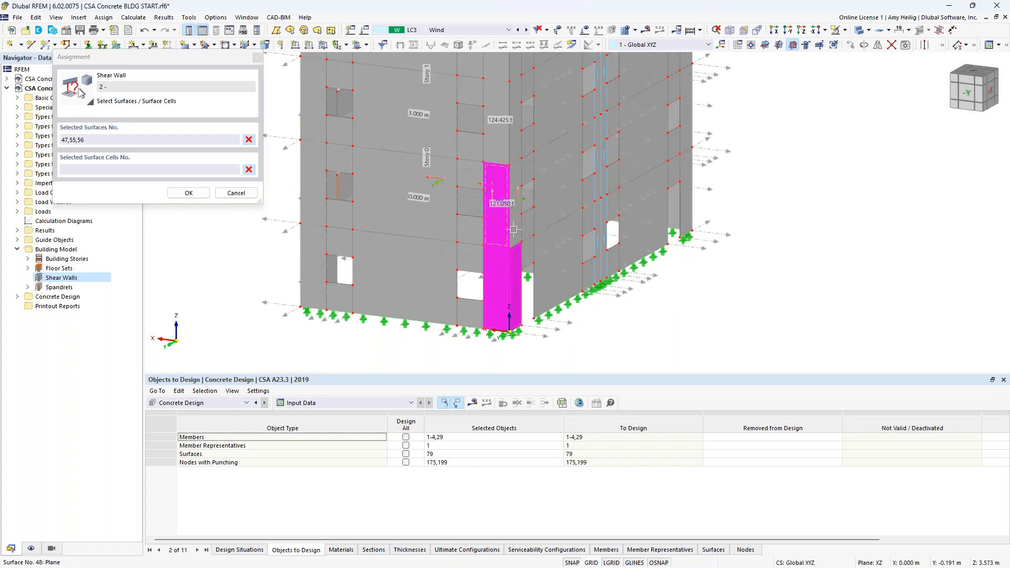
click(527, 215)
middle_drag(528, 213, 516, 318)
click(493, 256)
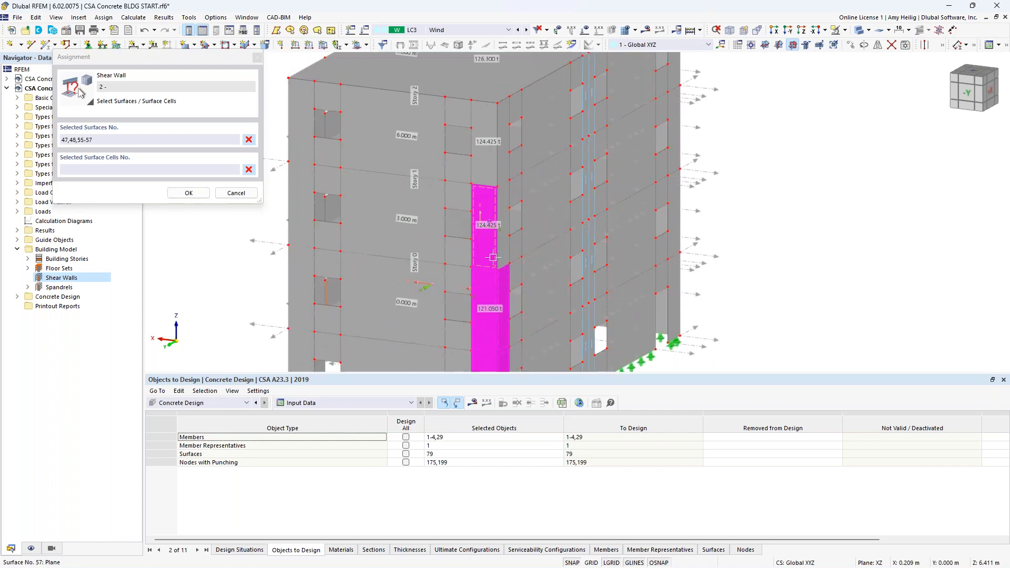
click(505, 250)
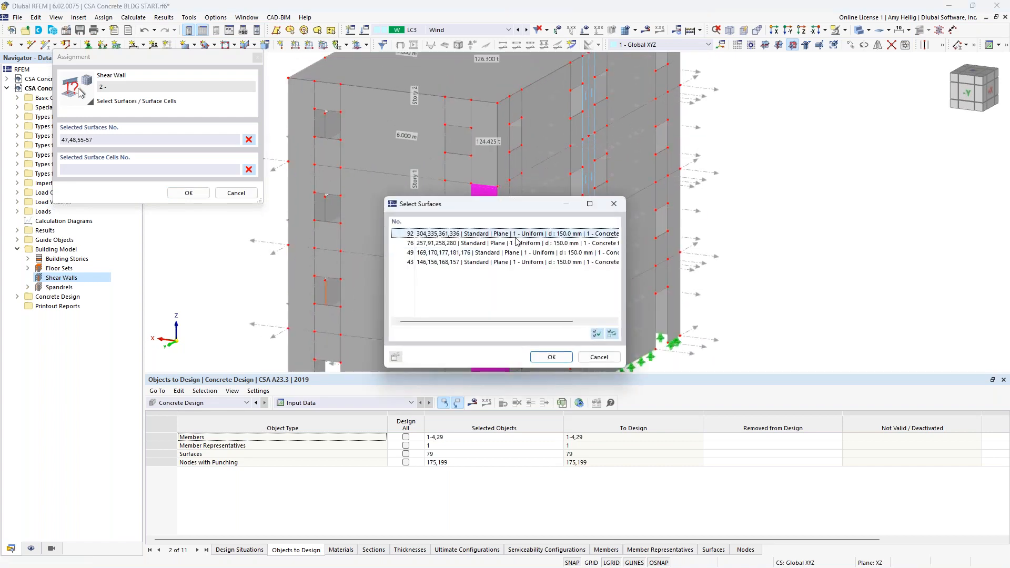
click(595, 357)
click(502, 253)
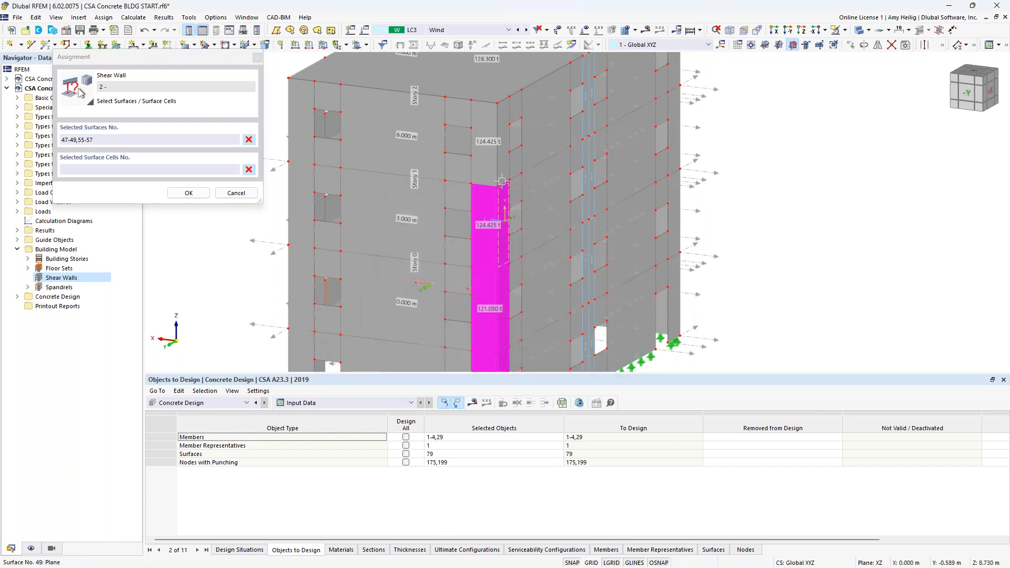
click(488, 169)
click(503, 167)
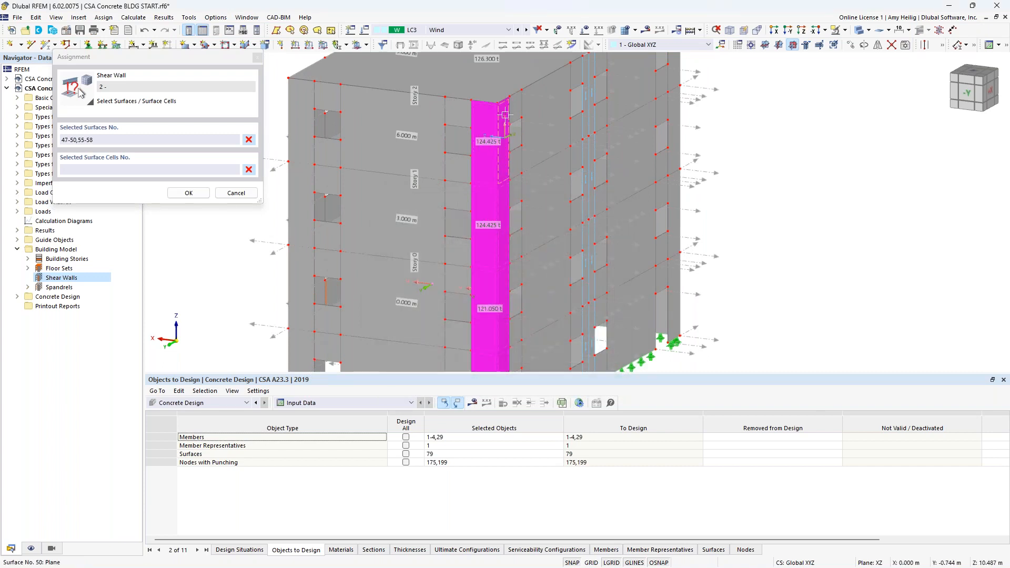
click(189, 193)
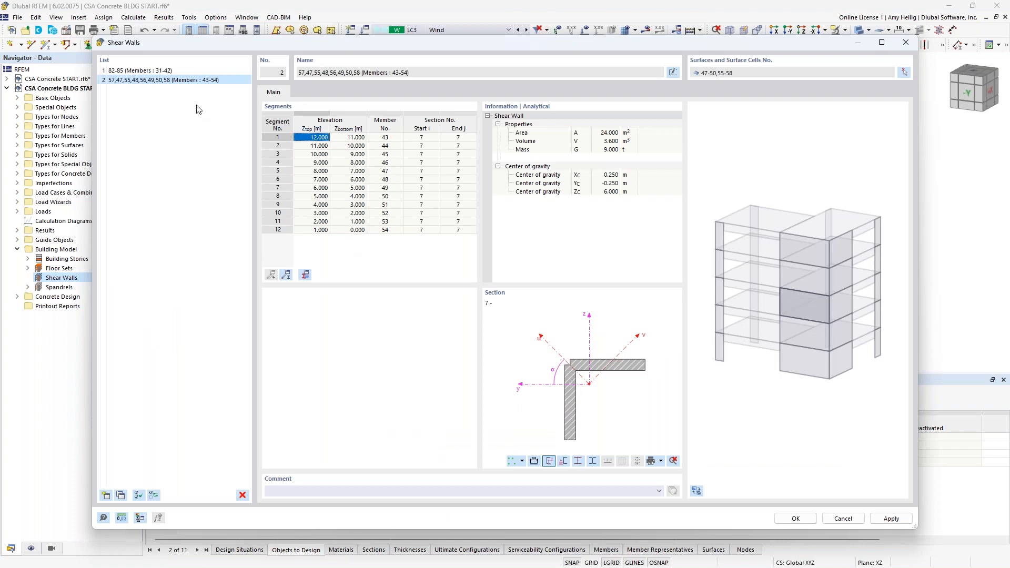
Step: Review both shear walls' segments and confirm the Shear Walls dialog
click(176, 74)
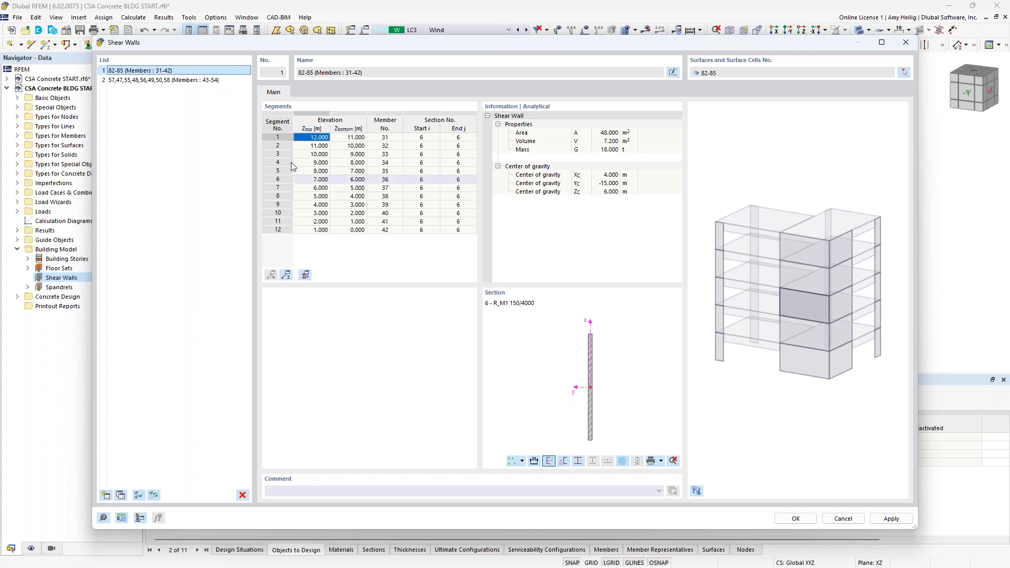
click(185, 81)
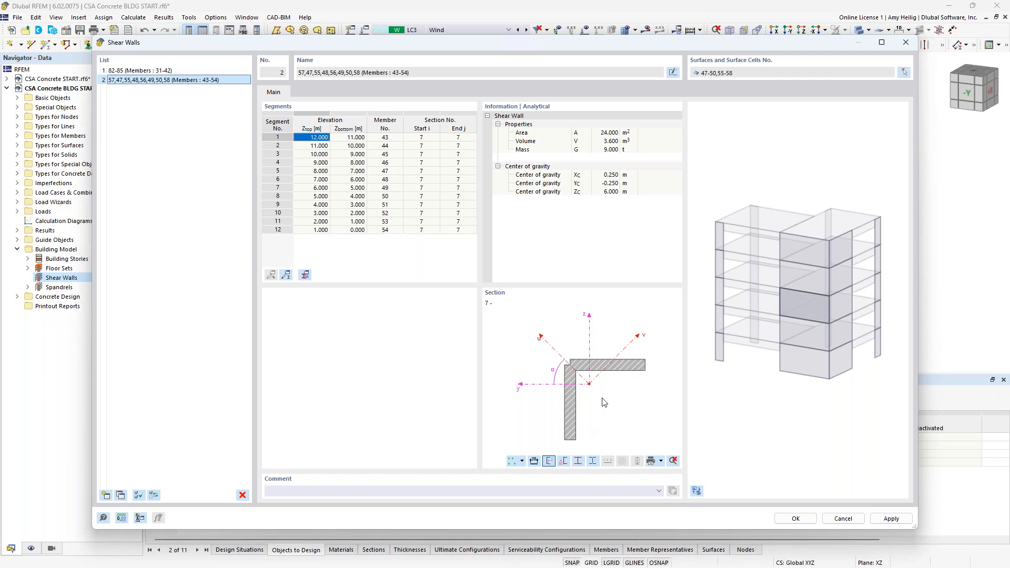
click(795, 518)
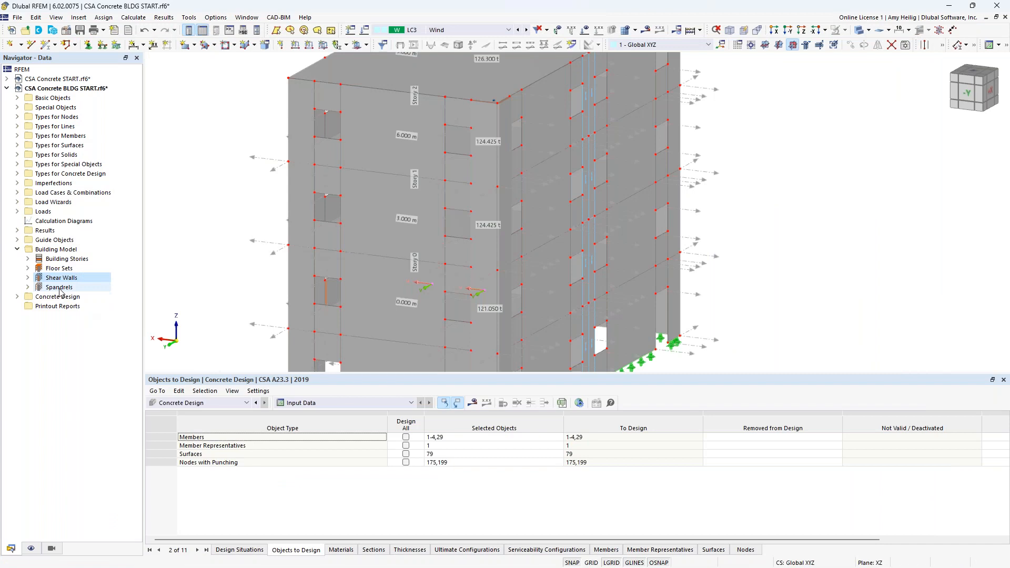
Step: Open the Spandrels dialog and review the first spandrel's assigned surface 119 in the model
click(59, 288)
right_click(55, 288)
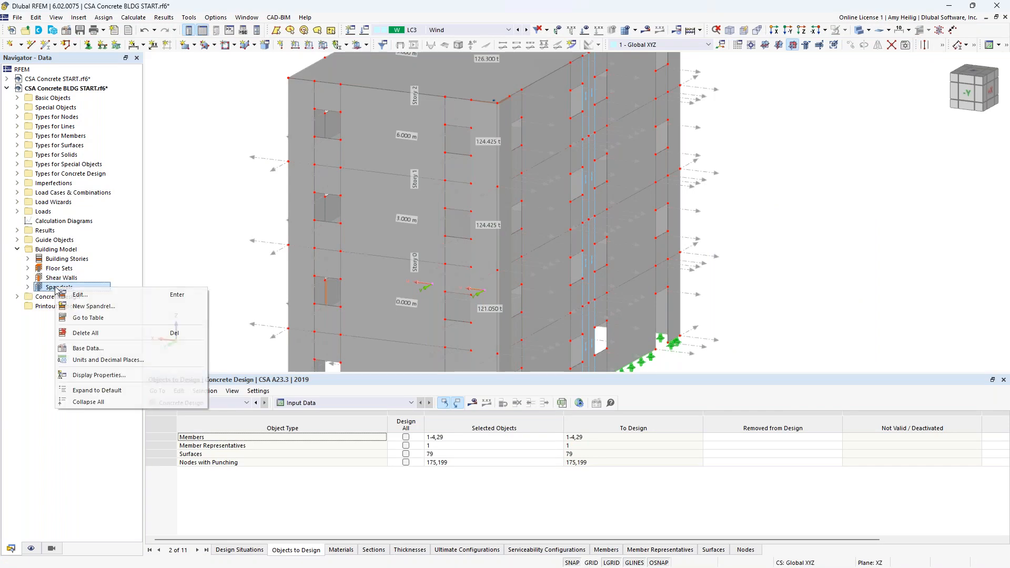
click(76, 294)
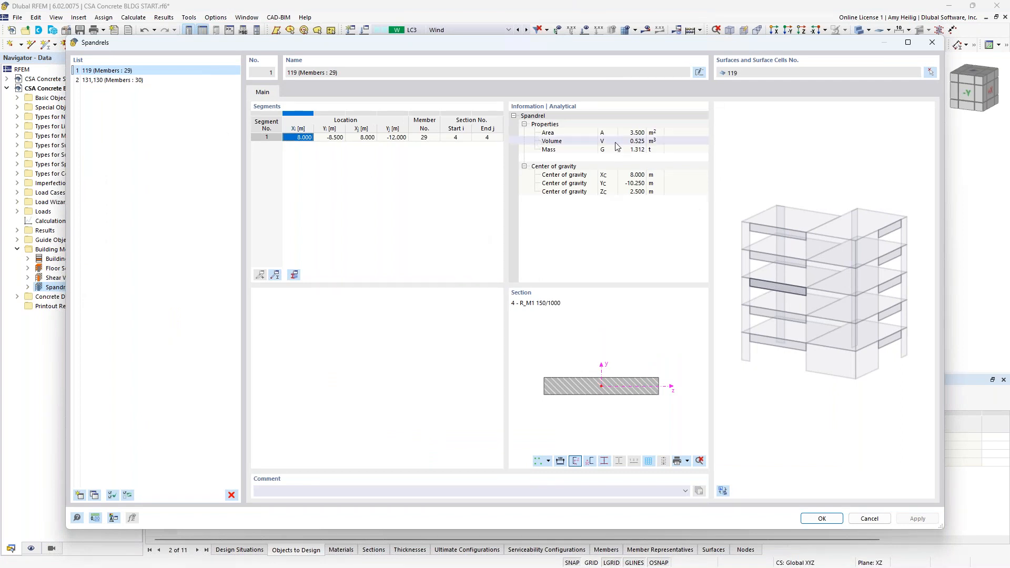
click(931, 72)
scroll(437, 295, down, 2)
ctrl+middle_drag(386, 307, 683, 299)
middle_drag(604, 312, 686, 237)
ctrl+middle_drag(686, 238, 667, 273)
scroll(518, 251, up, 3)
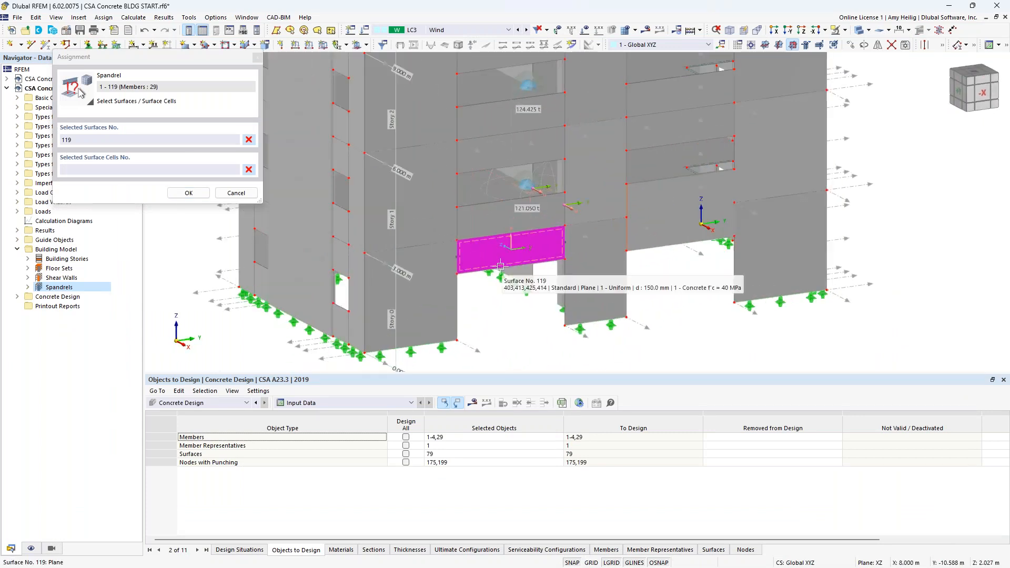
click(188, 193)
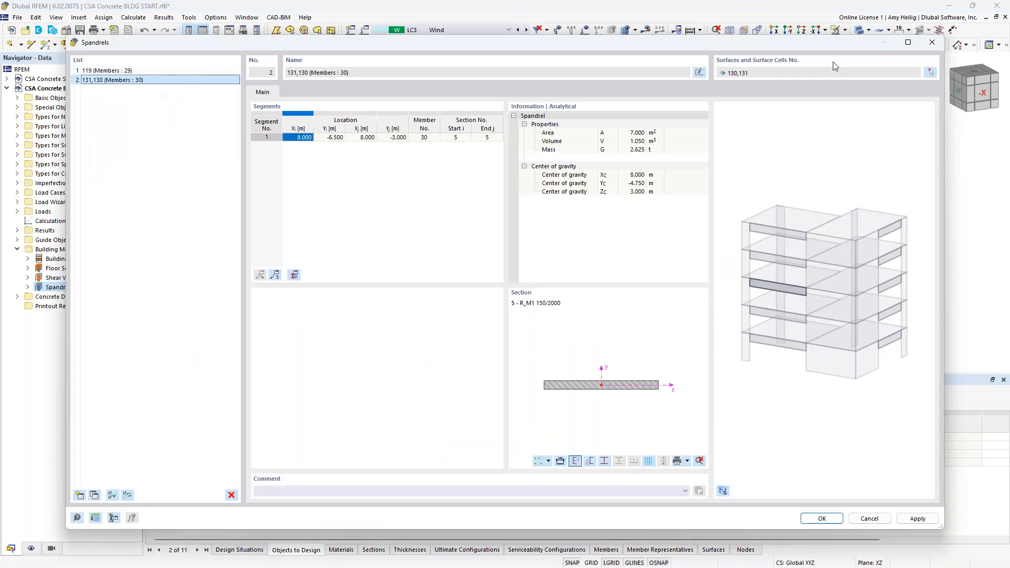
Step: Reassign the second spandrel to surfaces 130 and 131 and confirm the Spandrels dialog
click(930, 73)
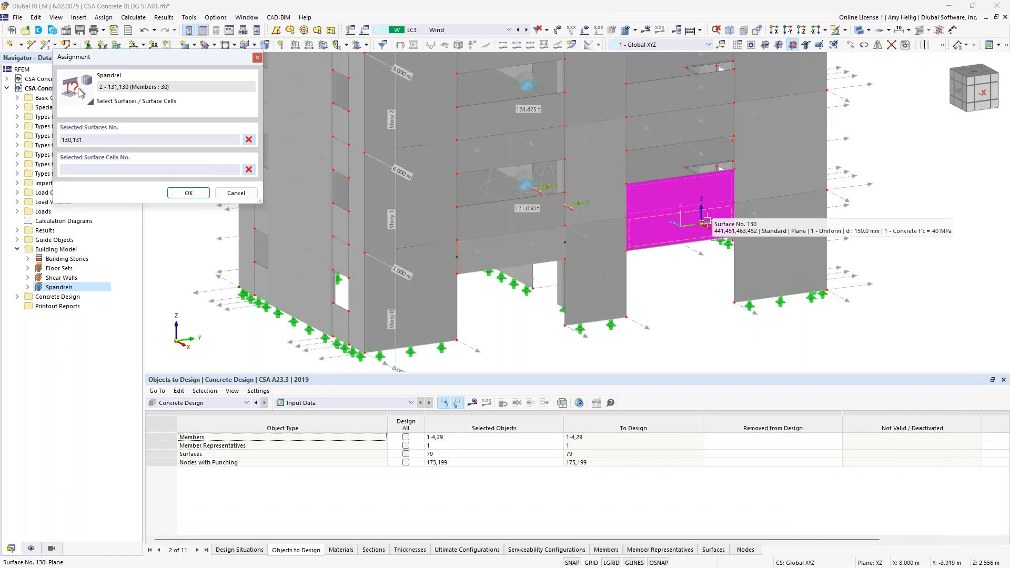
scroll(706, 221, up, 2)
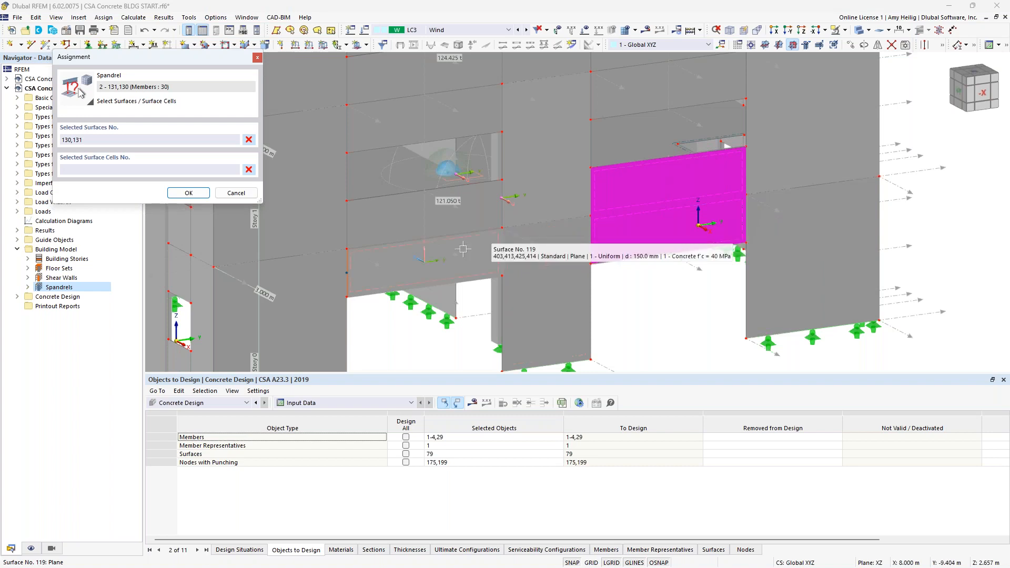
click(191, 193)
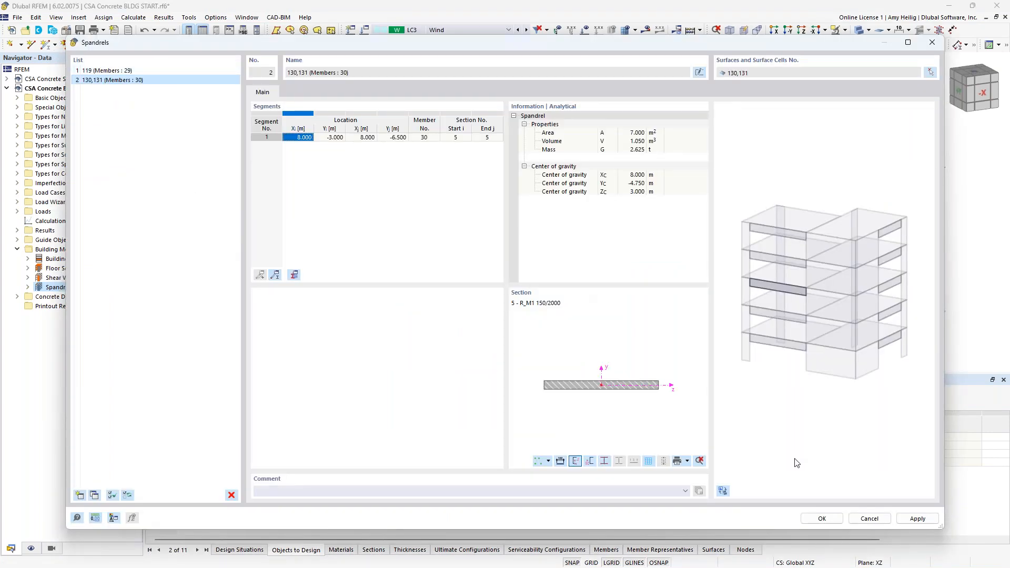
click(821, 518)
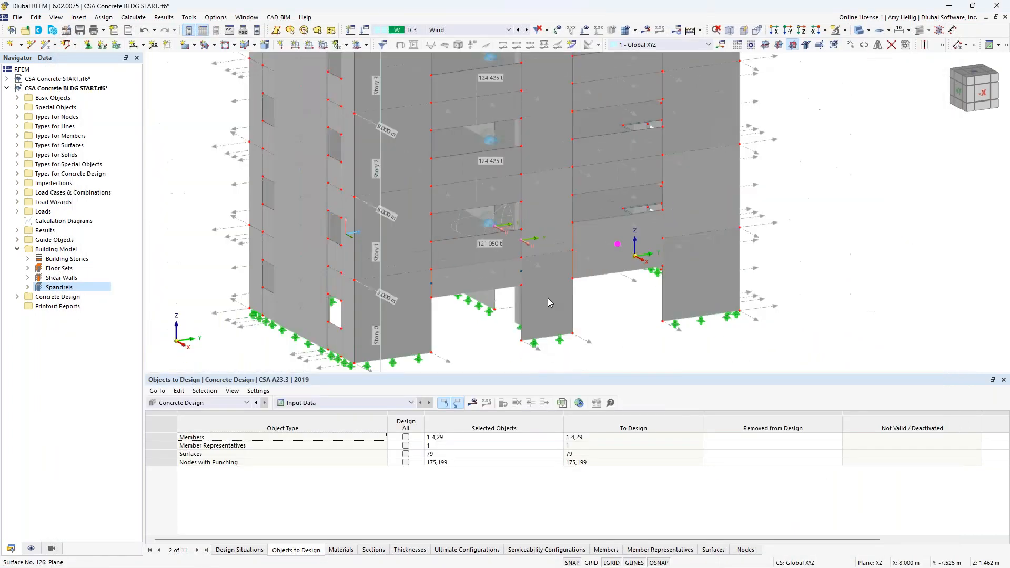
Step: Select load combination CO4 (1.25D + 0.50L + 1.40W), display results and start the calculation
click(474, 30)
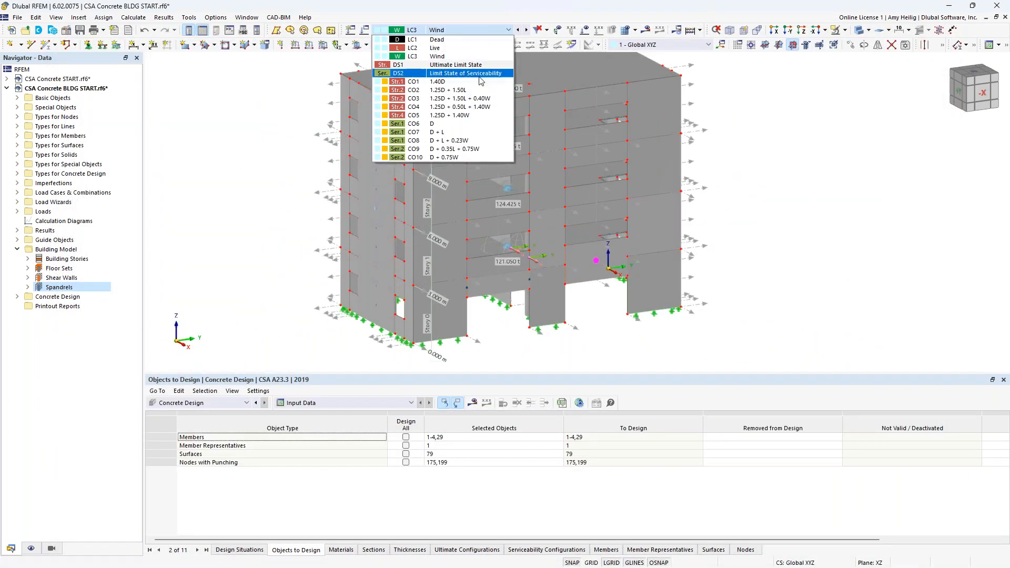
click(489, 107)
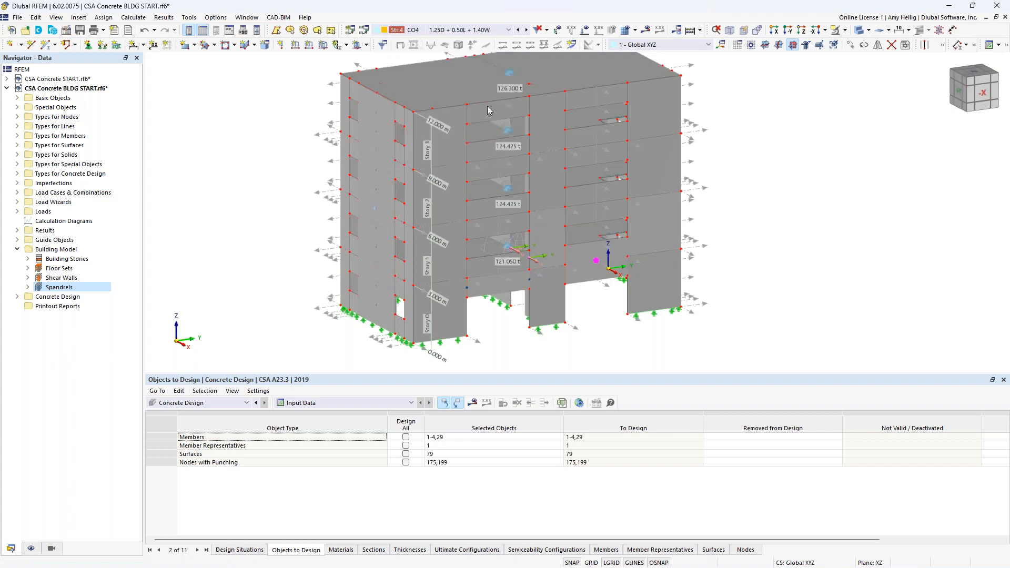
click(646, 31)
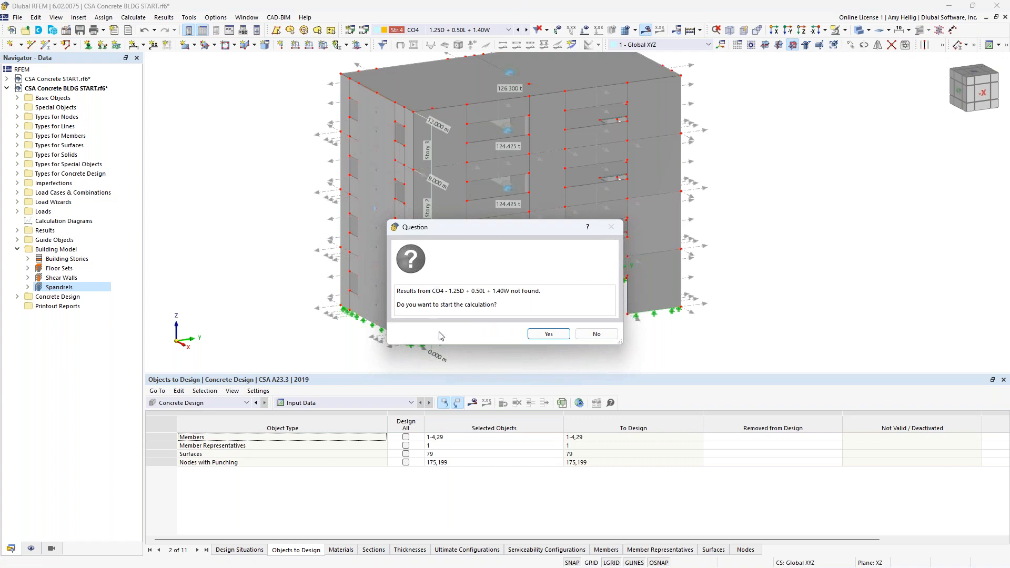
click(549, 334)
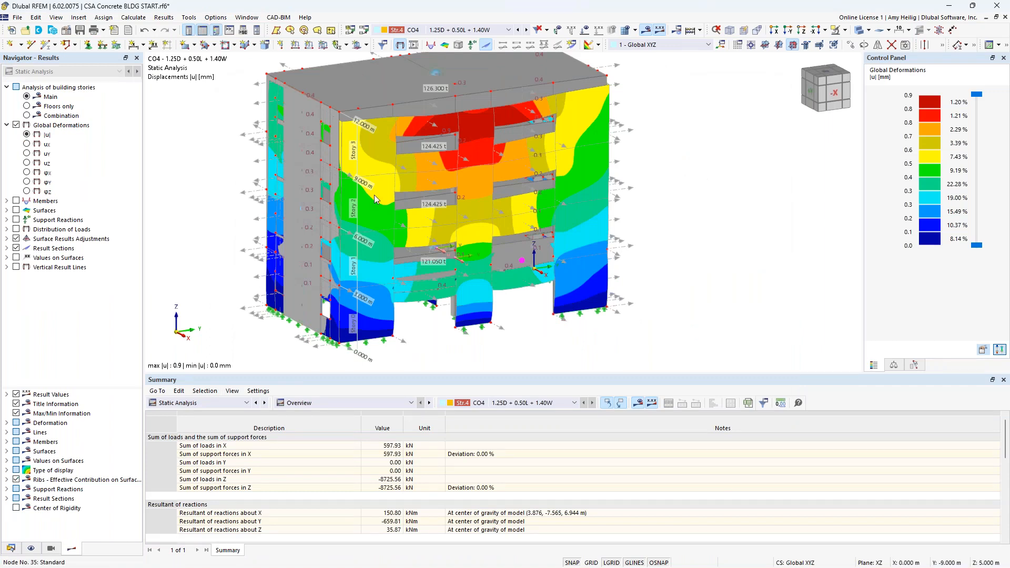
Step: Compare the building-story deformation results in the Main, Floors only and Combination display modes
click(858, 31)
click(859, 31)
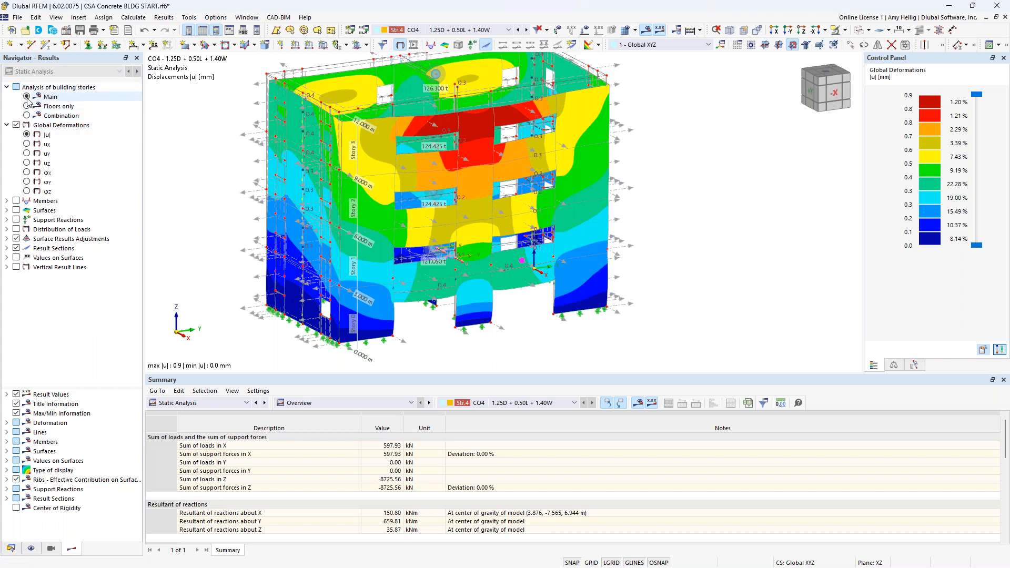
middle_drag(229, 187, 296, 211)
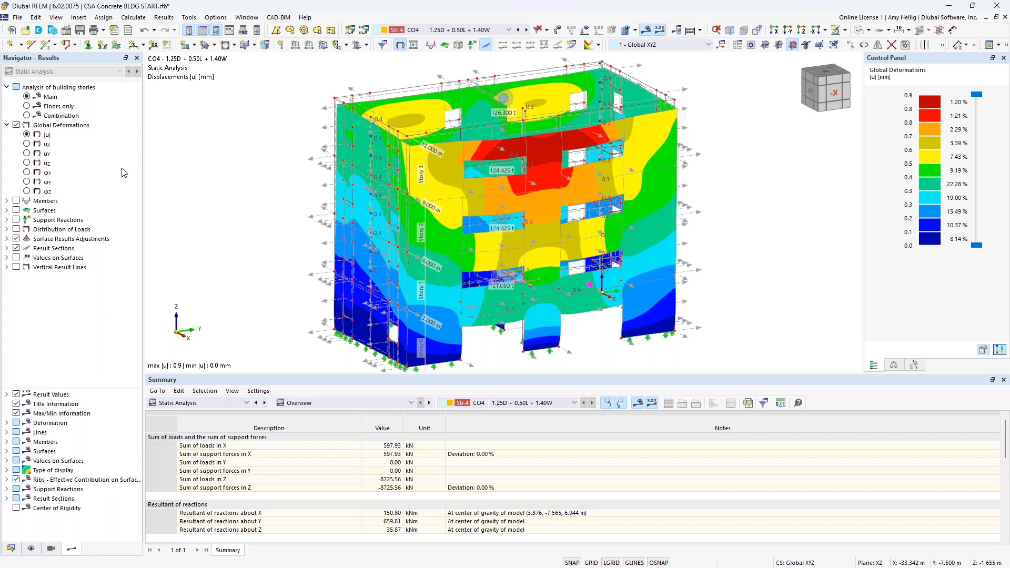
click(29, 108)
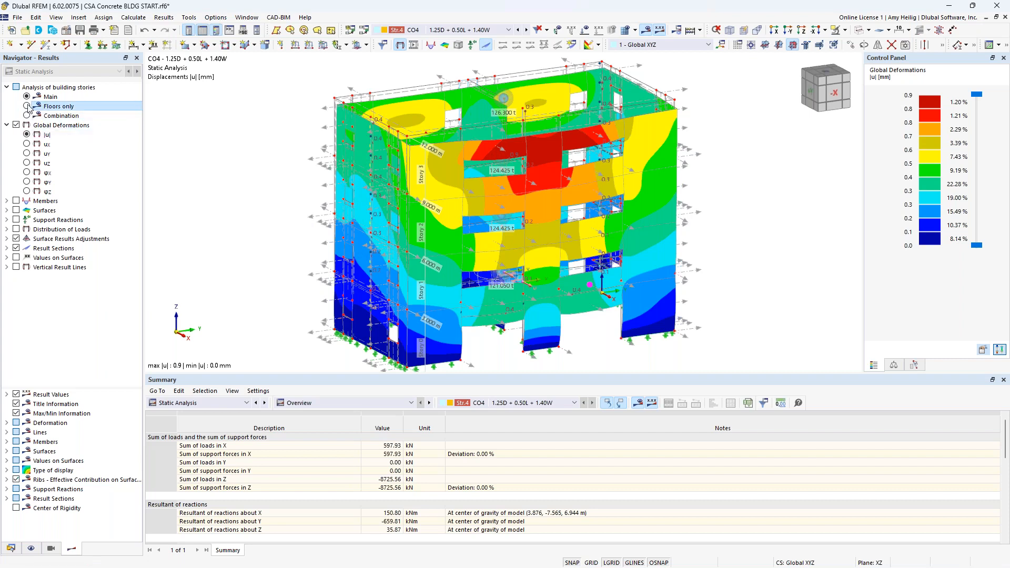
click(27, 106)
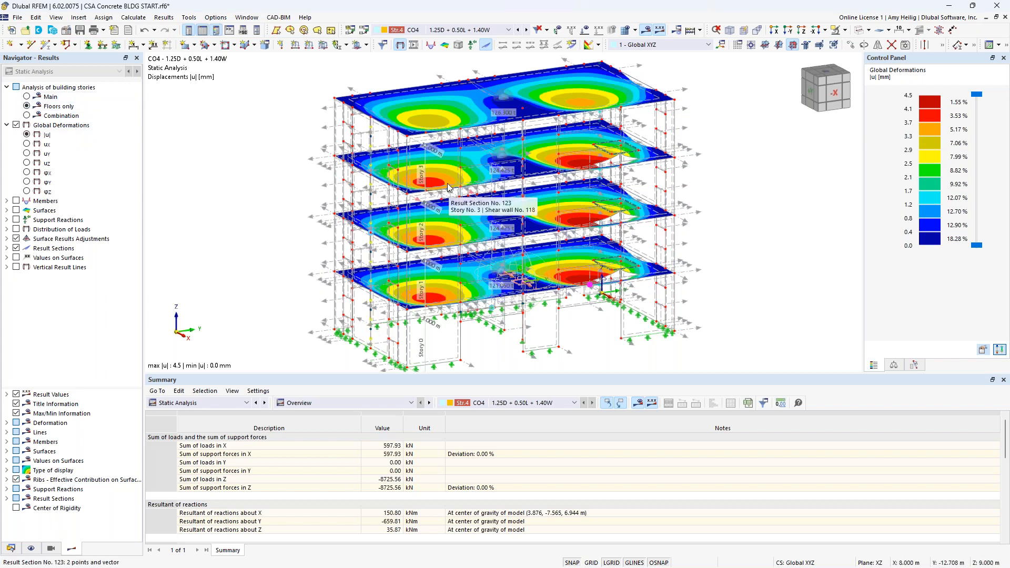
click(27, 116)
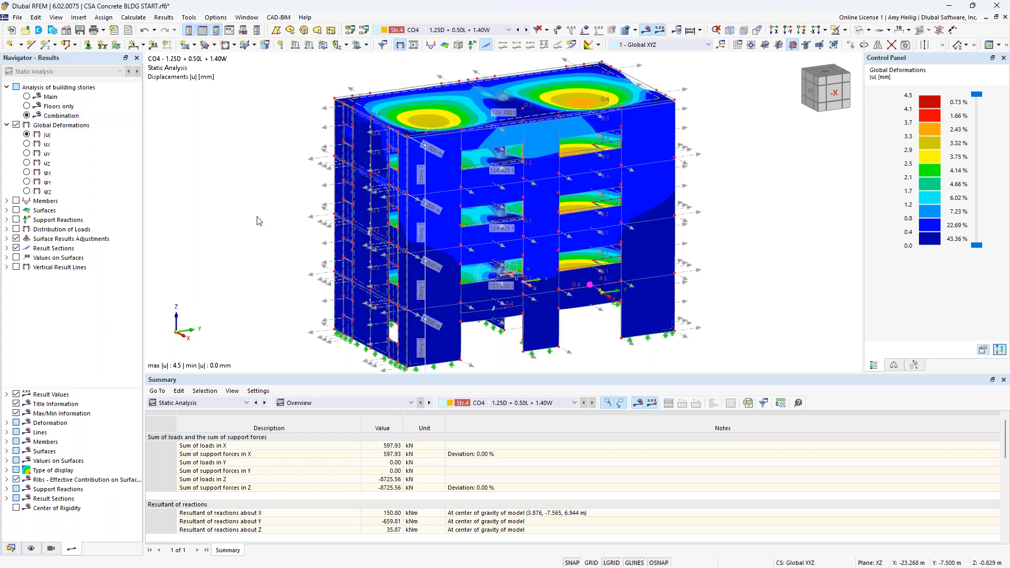
click(28, 107)
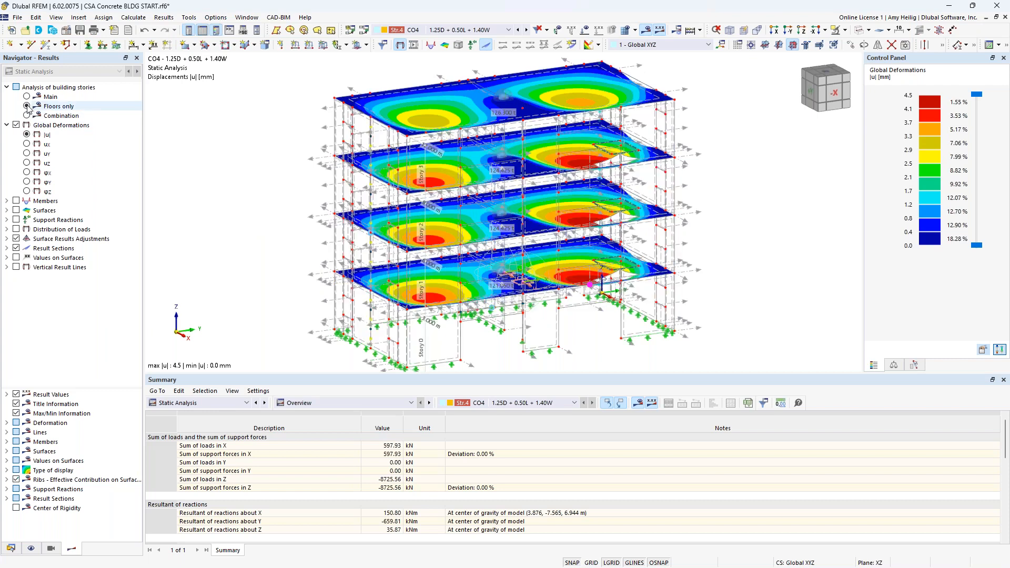
Step: Display the floors' basic surface internal forces mx, my, nx and ny, then return to the Main story display
click(17, 210)
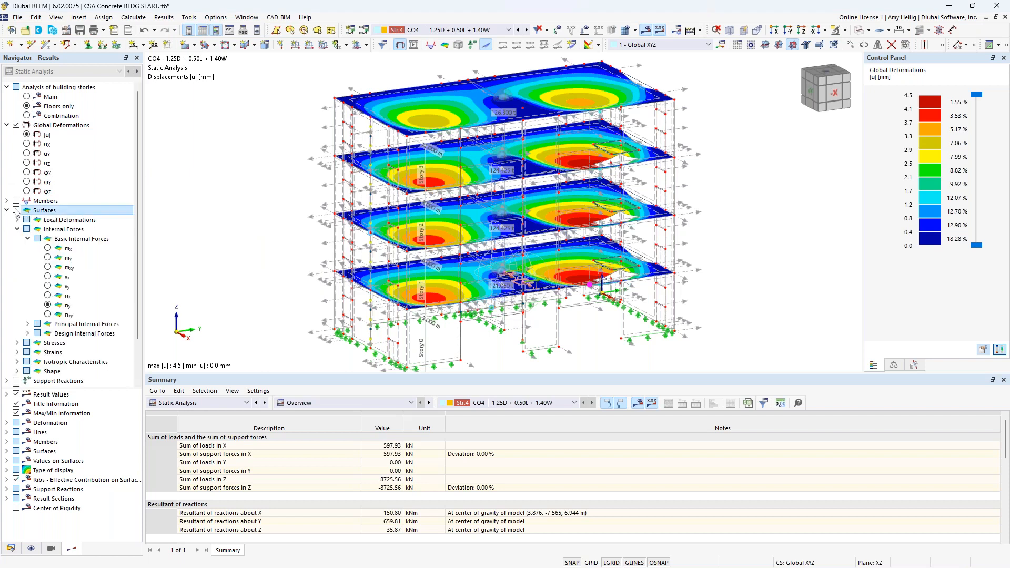
click(48, 248)
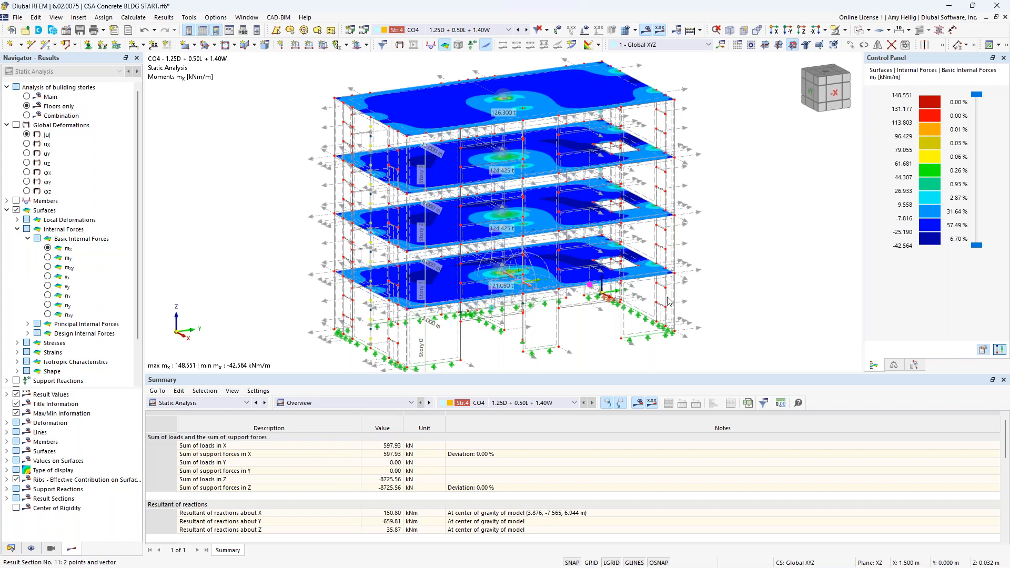
click(48, 259)
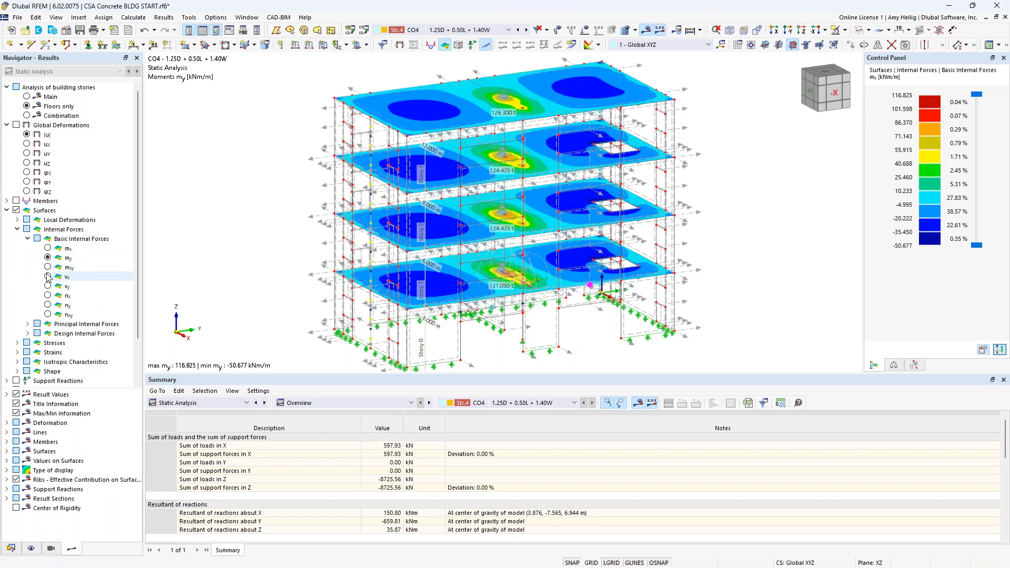
click(48, 296)
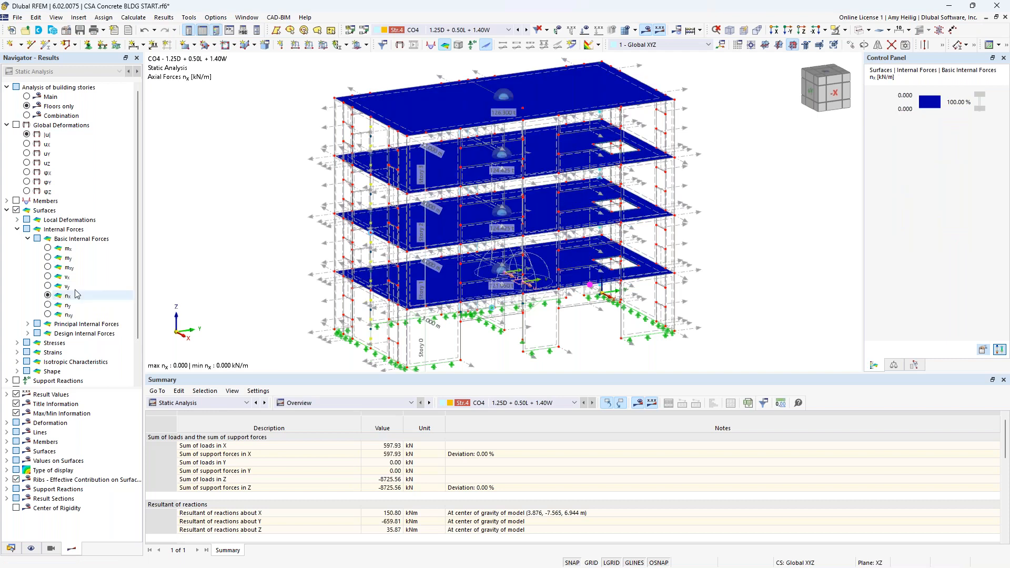
click(48, 306)
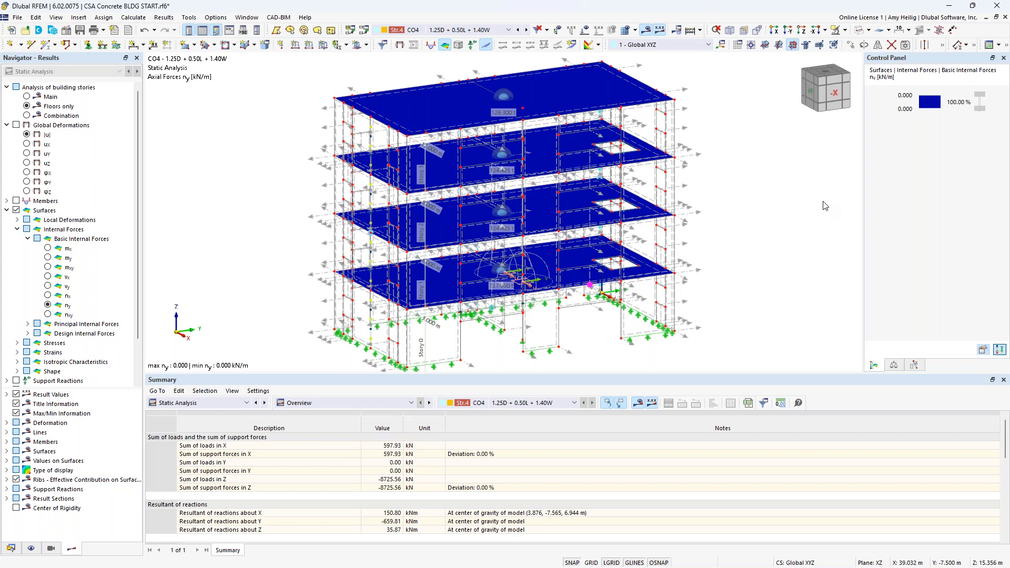
click(7, 210)
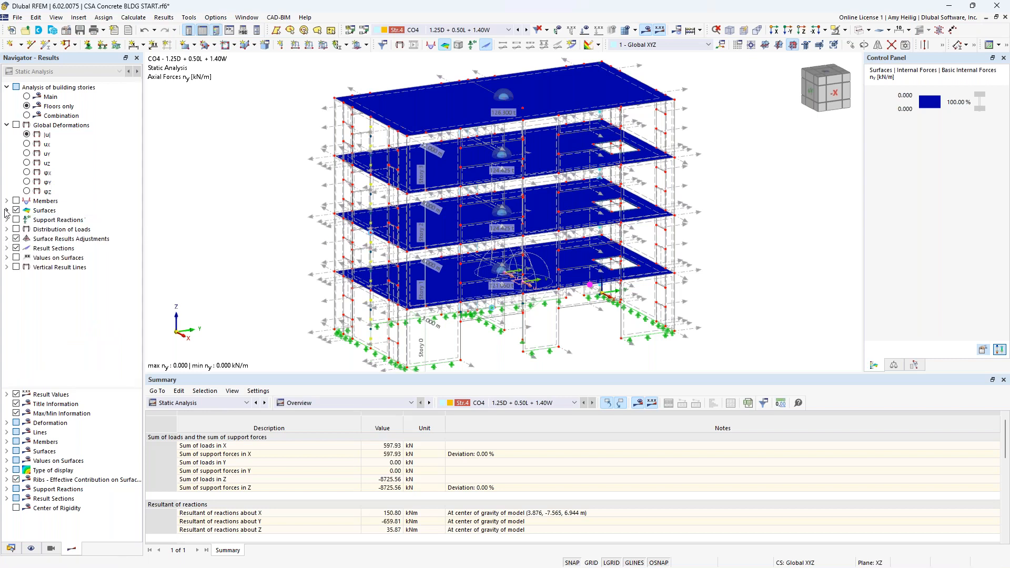
click(27, 97)
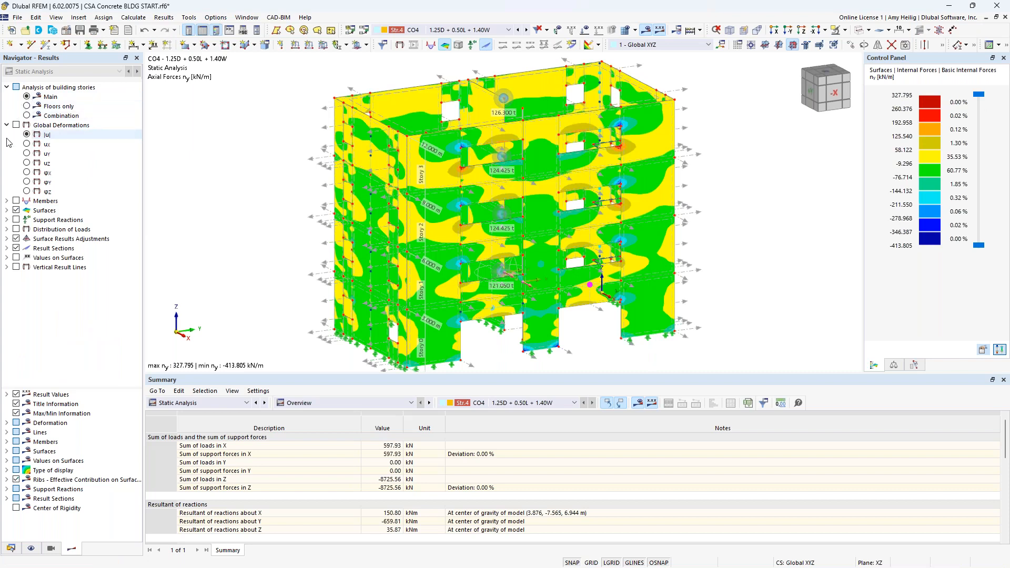
Step: Display member internal shear forces Vz / Vu on the model
click(17, 202)
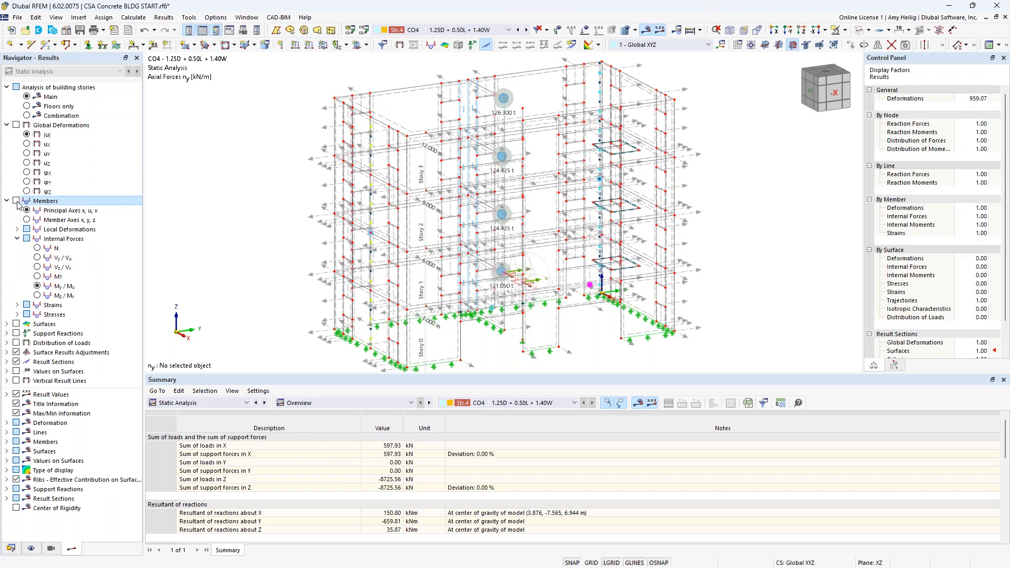
click(17, 201)
click(37, 267)
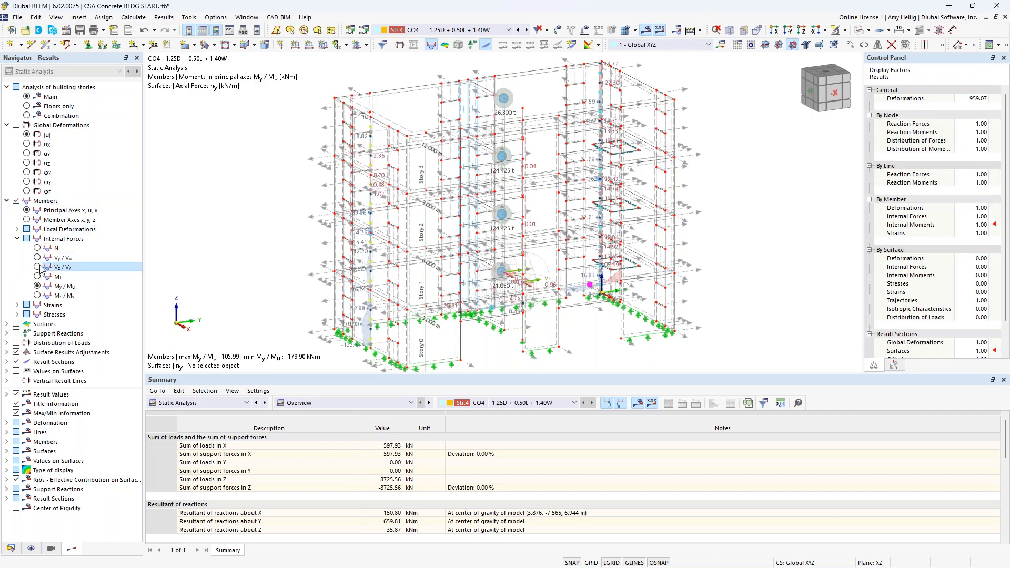
Step: Restrict the visible members to result beams only using visibility mode
click(51, 549)
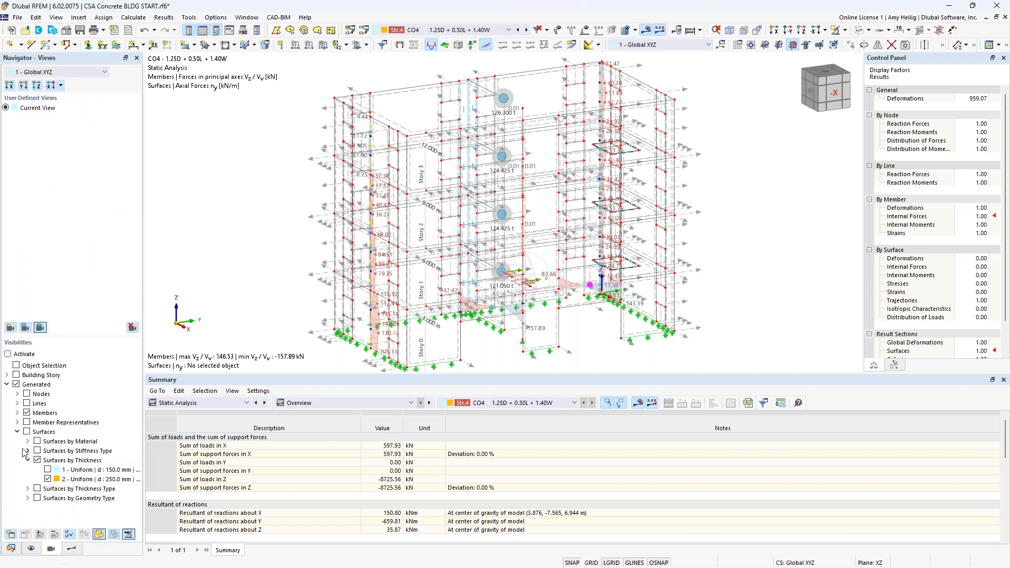
click(18, 413)
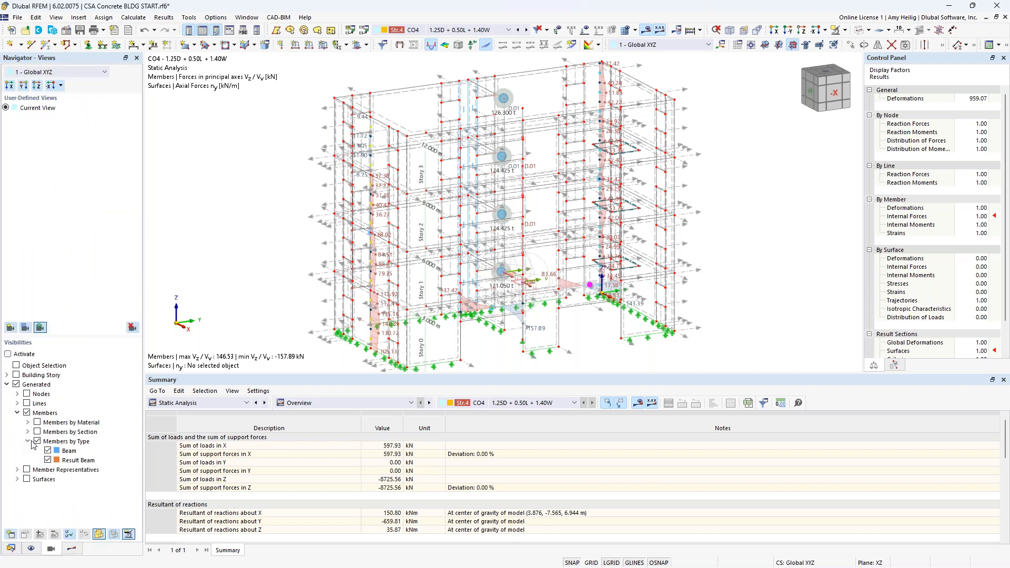
click(48, 450)
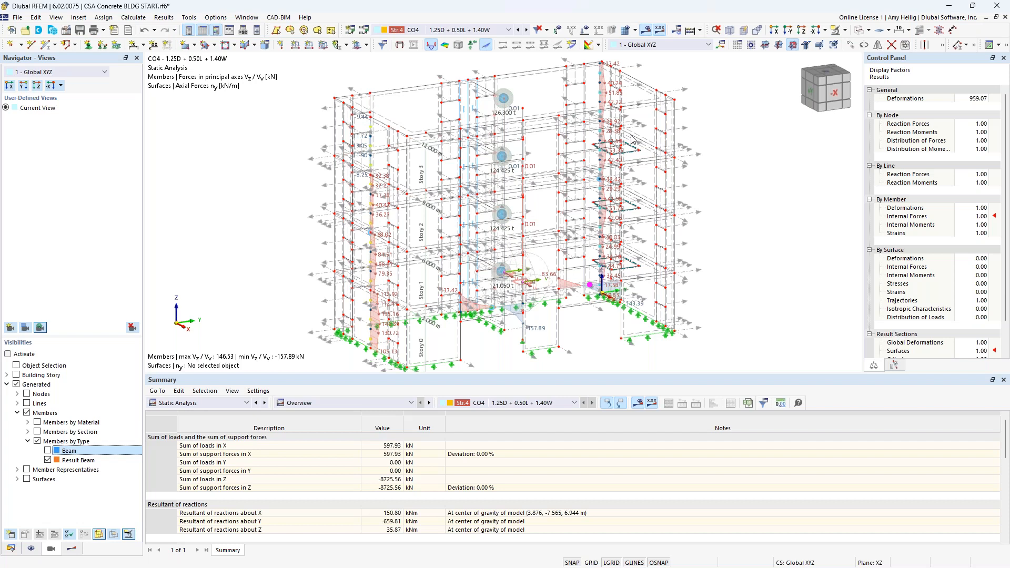
click(846, 33)
click(838, 67)
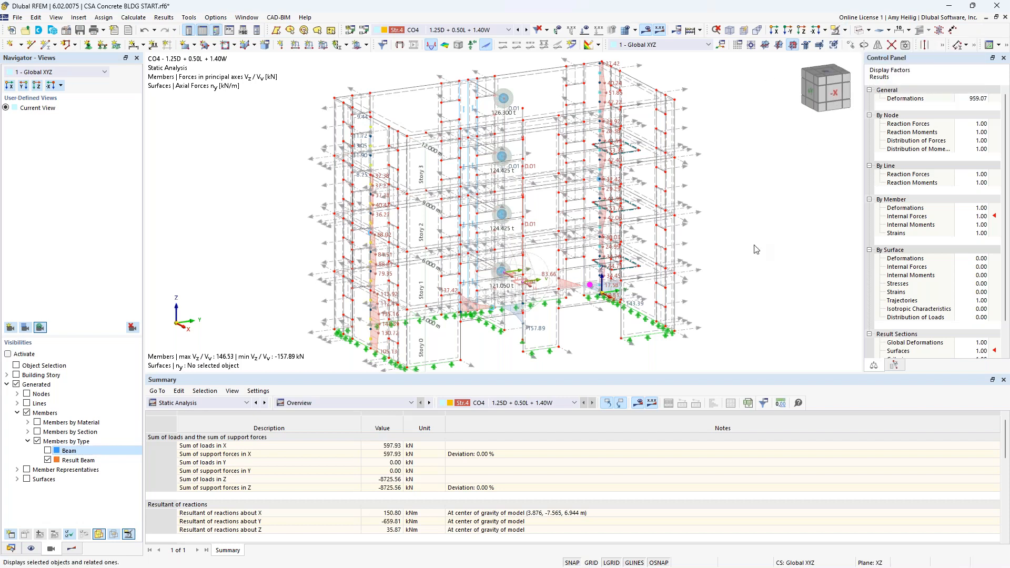
click(49, 461)
click(48, 460)
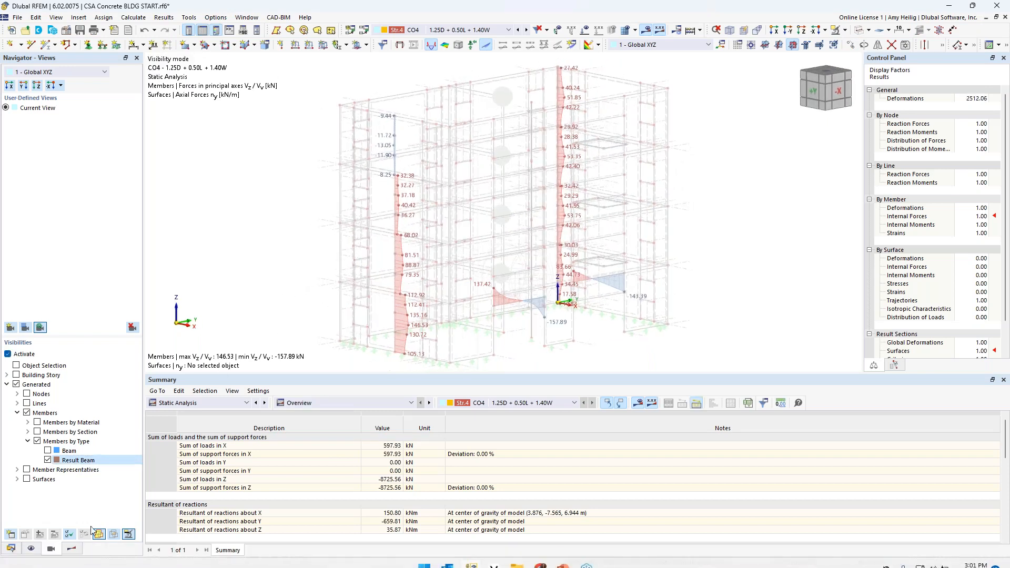
Step: Display the result beams' moments My / Mu and then their axial forces N
click(72, 548)
scroll(402, 333, up, 1)
scroll(403, 333, up, 1)
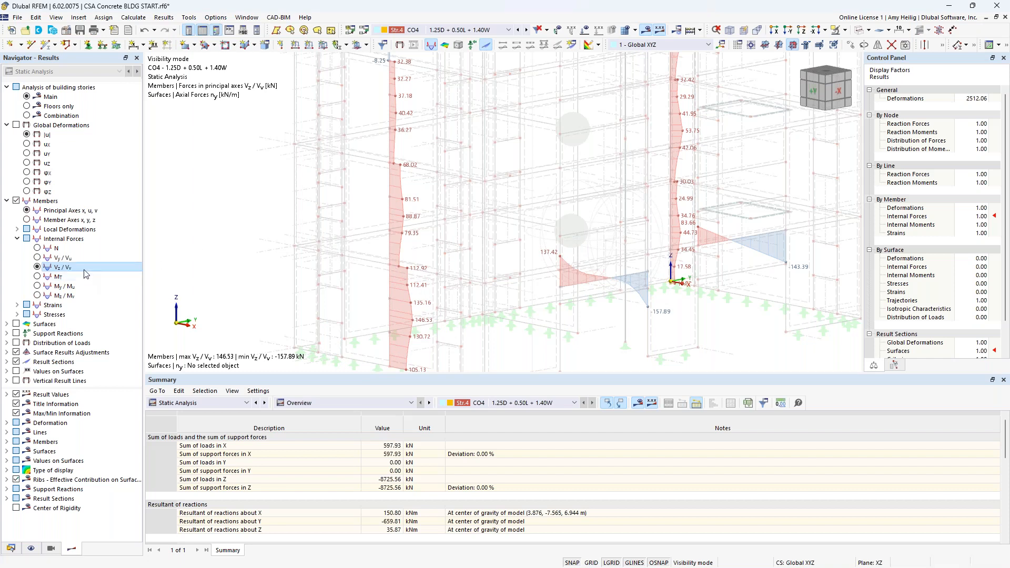
click(37, 286)
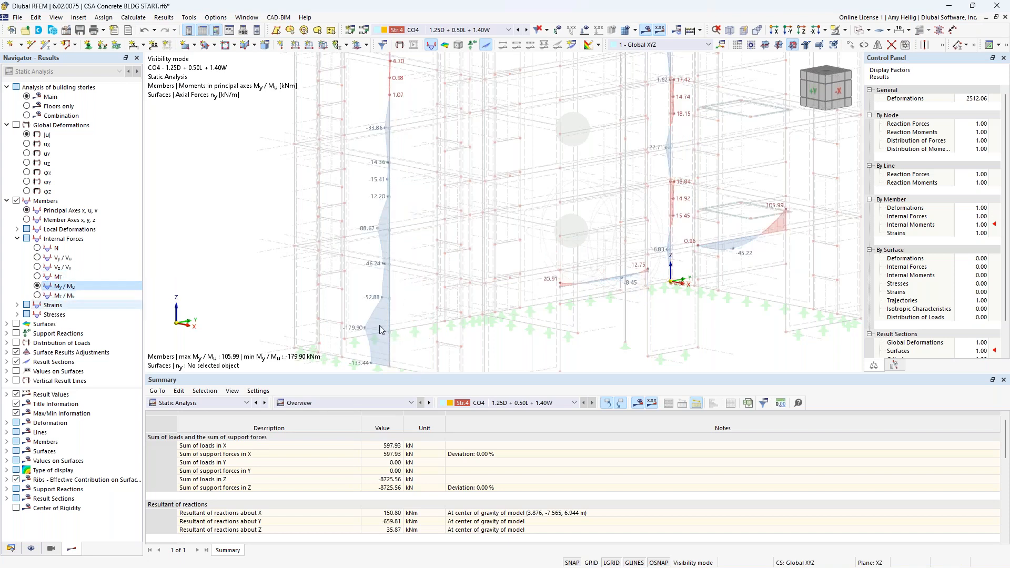
click(38, 249)
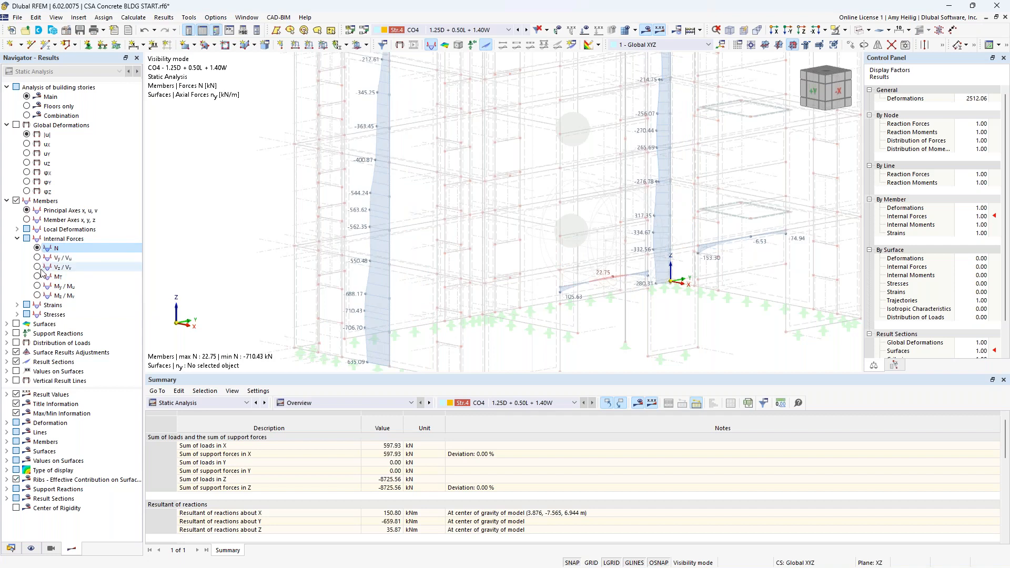
Step: Display the result beams' internal shear forces Vz / Vu on the model
click(38, 267)
middle_drag(810, 233, 485, 246)
middle_drag(574, 280, 485, 232)
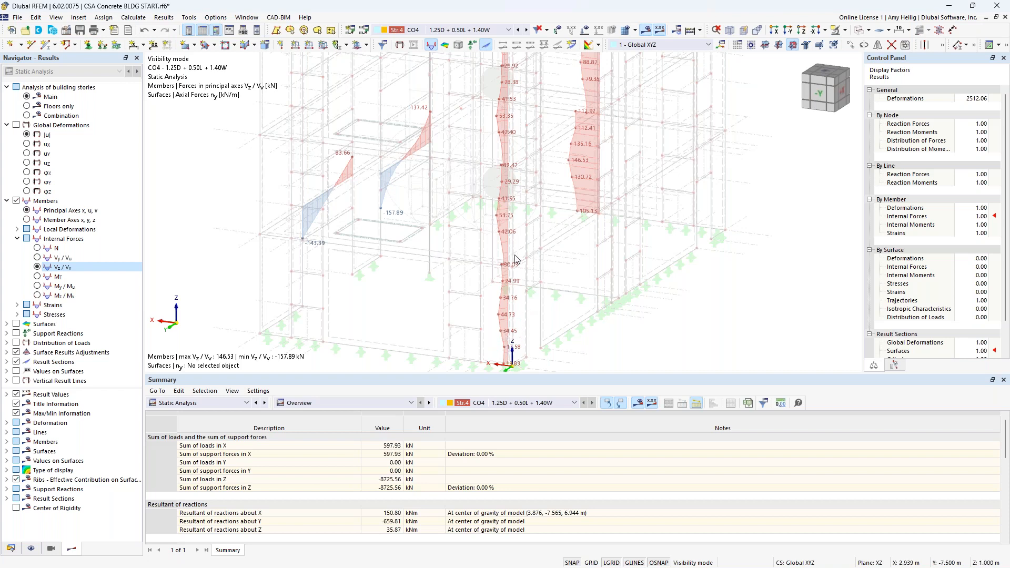
ctrl+middle_drag(268, 243, 503, 231)
scroll(479, 239, up, 1)
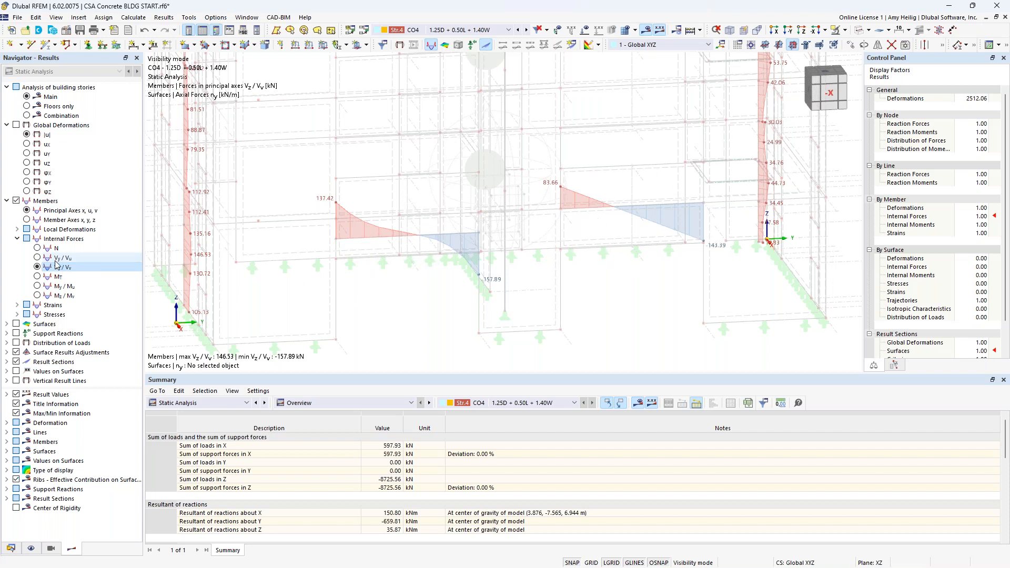
Step: Display the result beams' moments My / Mu and isolate the spandrel result beam in visibility mode
click(37, 286)
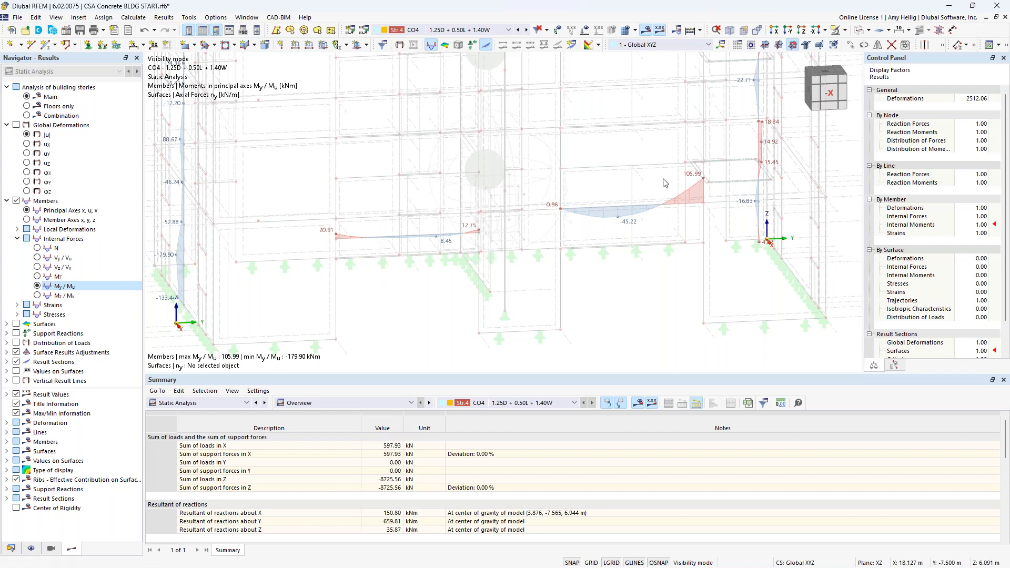
click(845, 30)
click(884, 98)
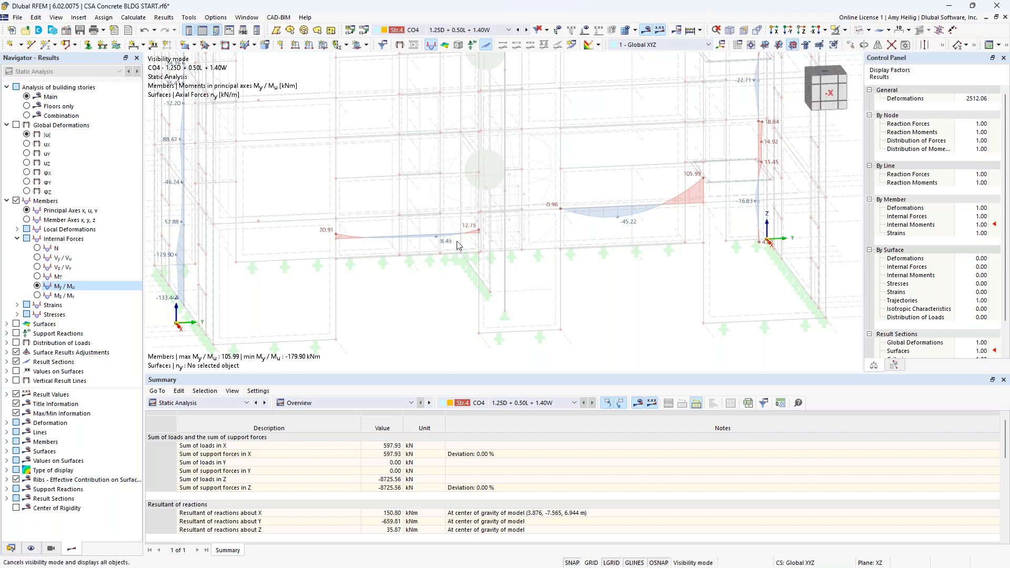
click(858, 30)
click(395, 250)
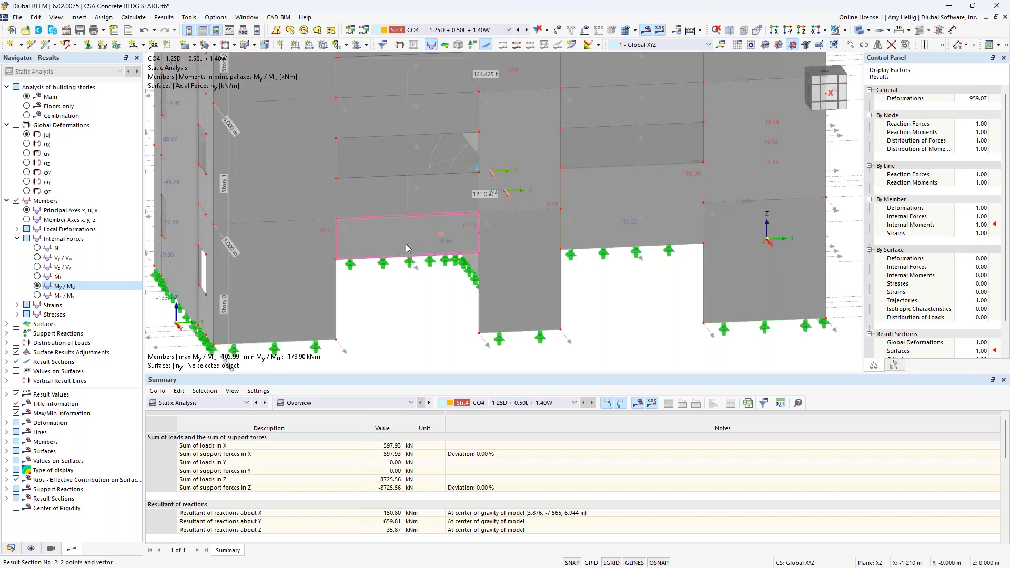
click(844, 30)
click(847, 46)
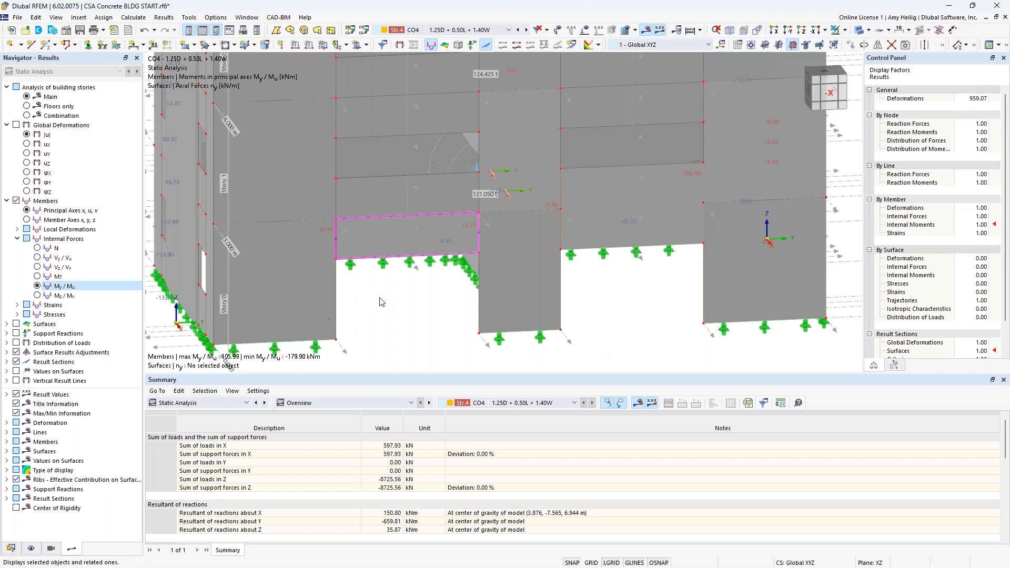
Step: Open the spandrel result beam's properties and review its concrete cover, shear reinforcement and longitudinal reinforcement items
double_click(387, 238)
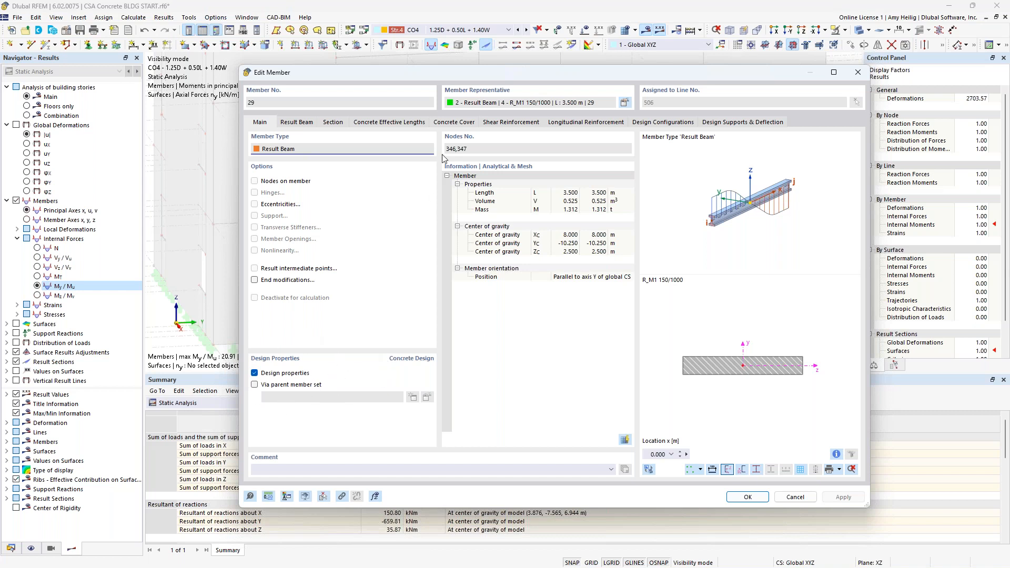
click(454, 122)
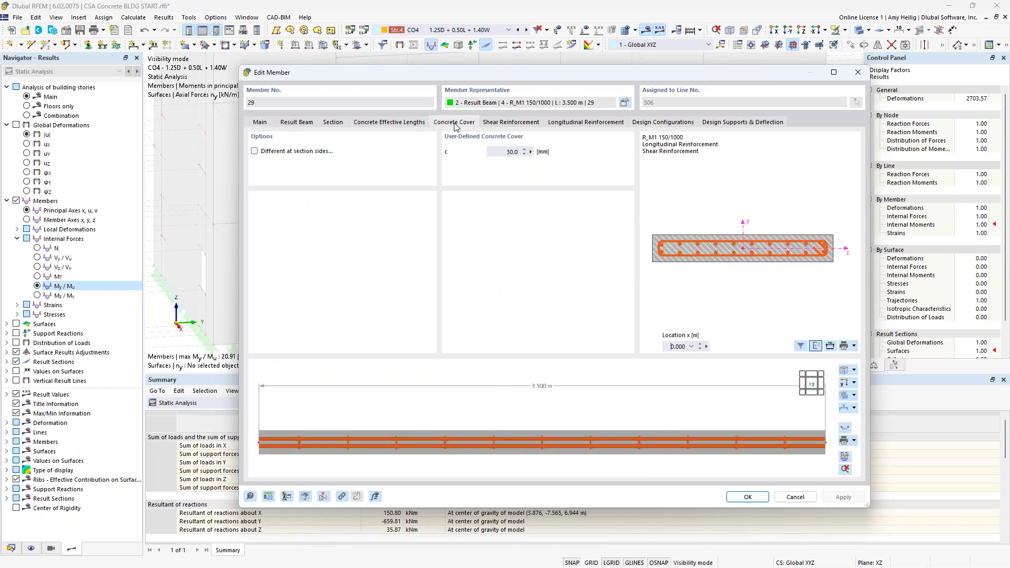
mouse_move(593, 442)
ctrl+middle_down()
mouse_move(602, 349)
mouse_move(588, 391)
mouse_move(594, 452)
ctrl+middle_up()
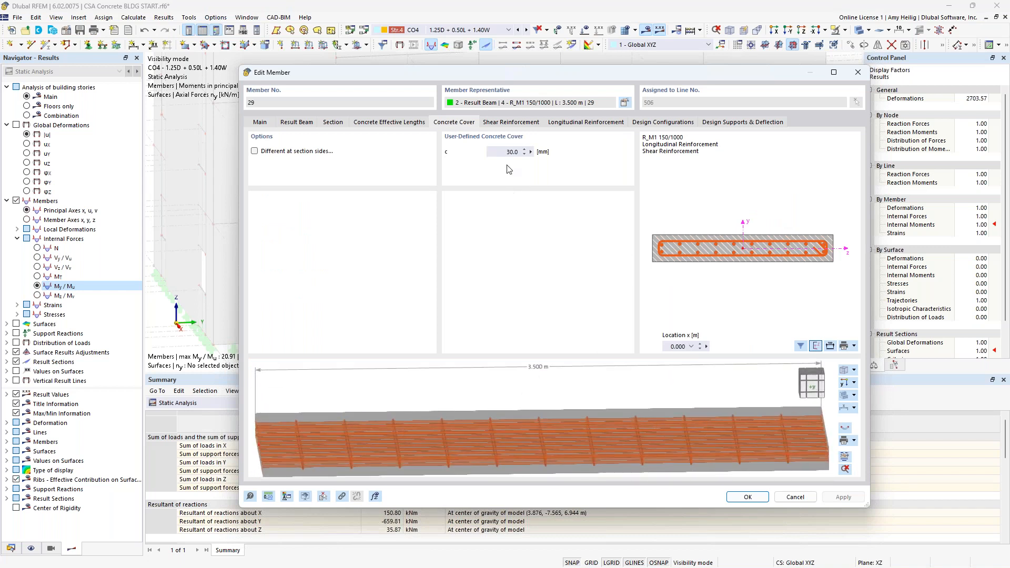
click(511, 122)
ctrl+middle_drag(622, 458, 659, 451)
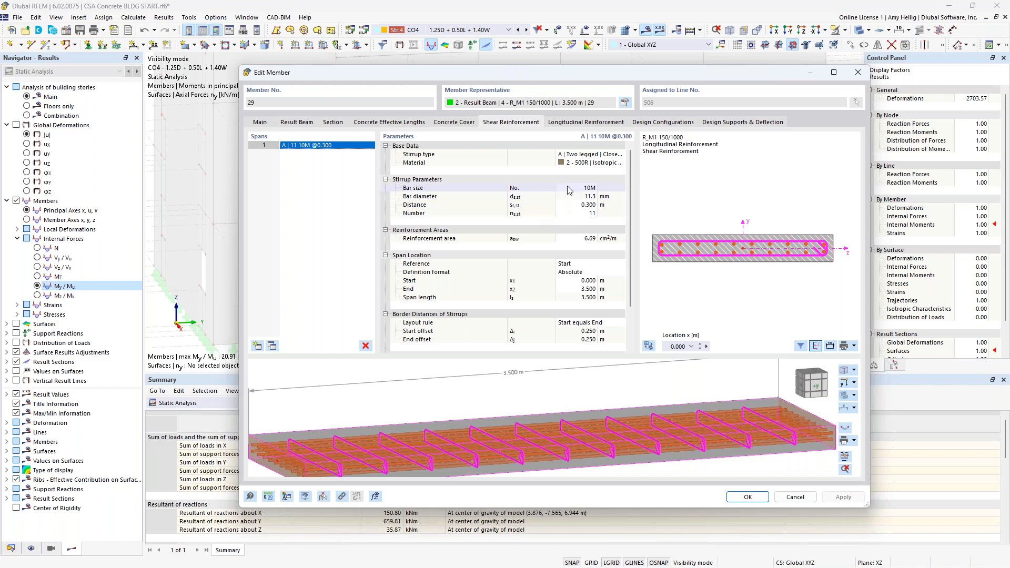
click(582, 123)
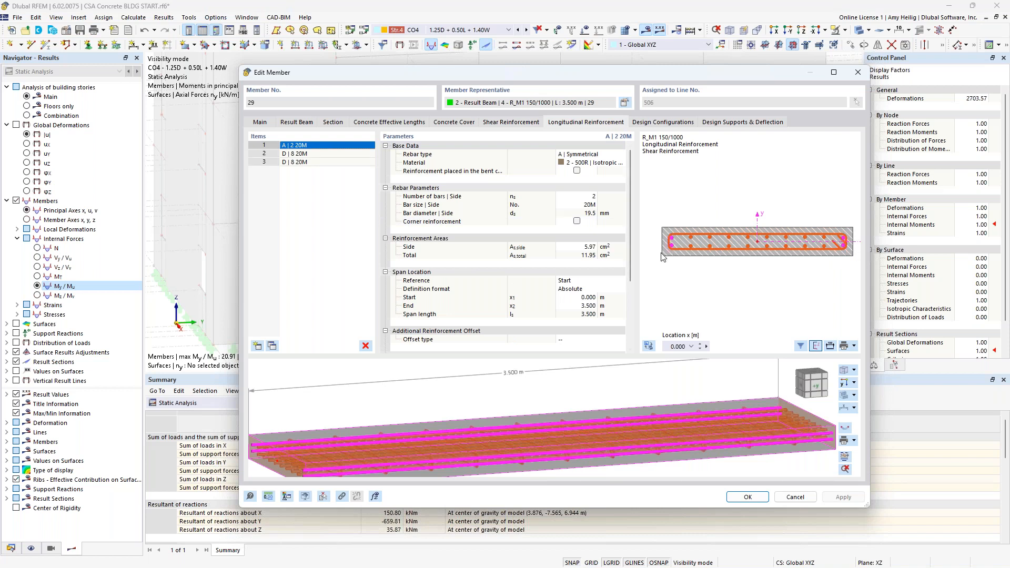
click(346, 154)
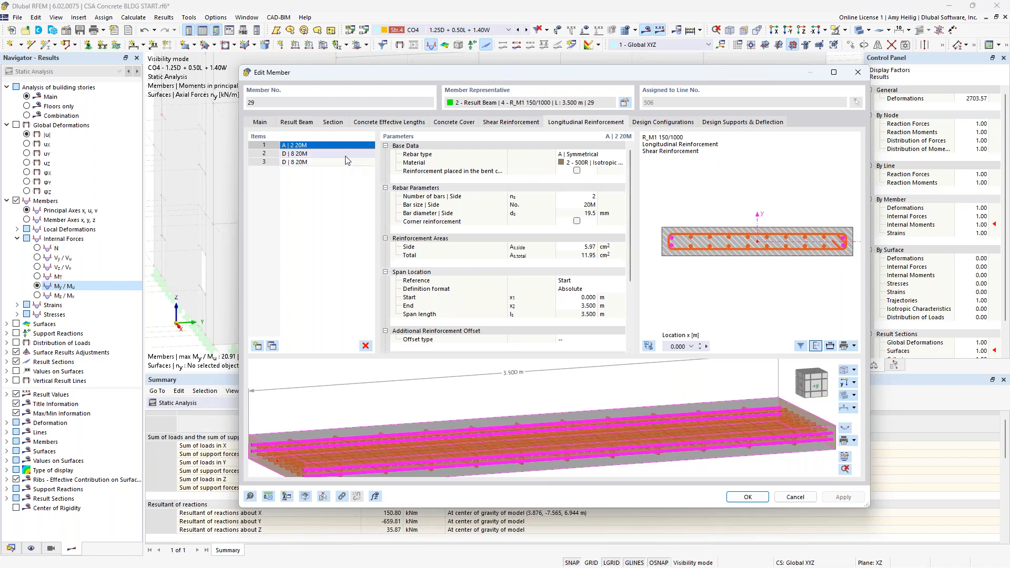
click(588, 154)
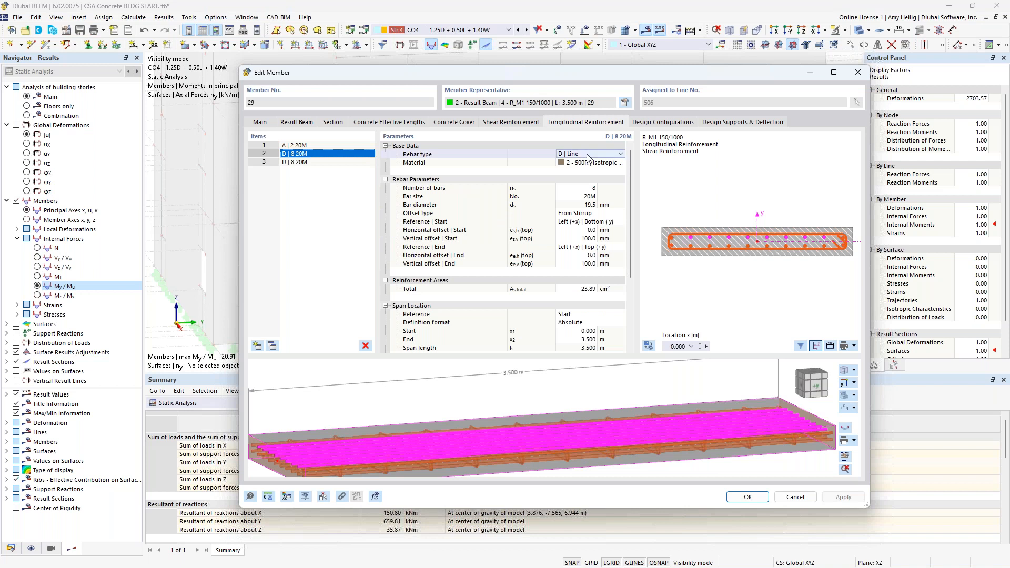
click(587, 154)
click(587, 154)
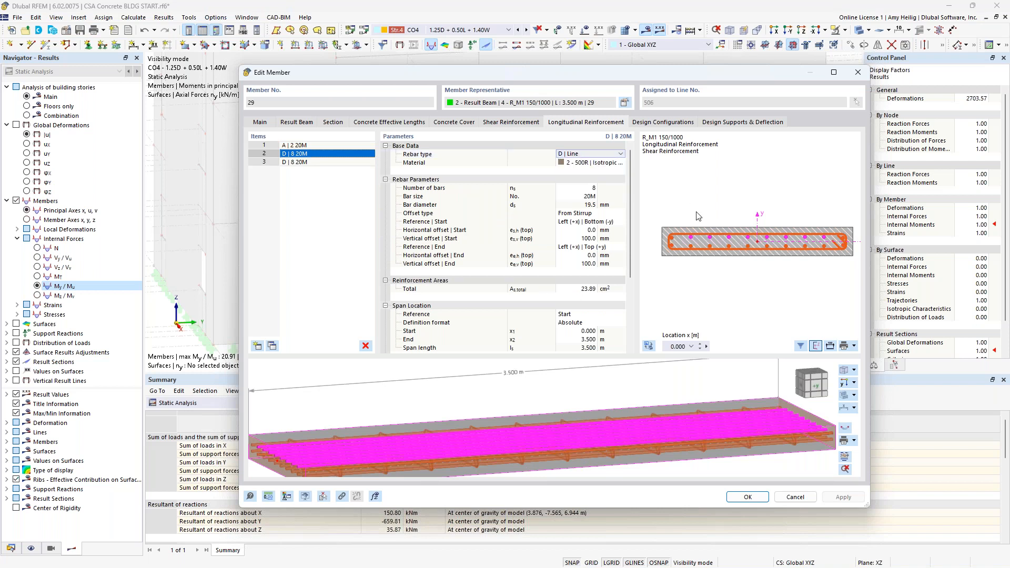
click(325, 163)
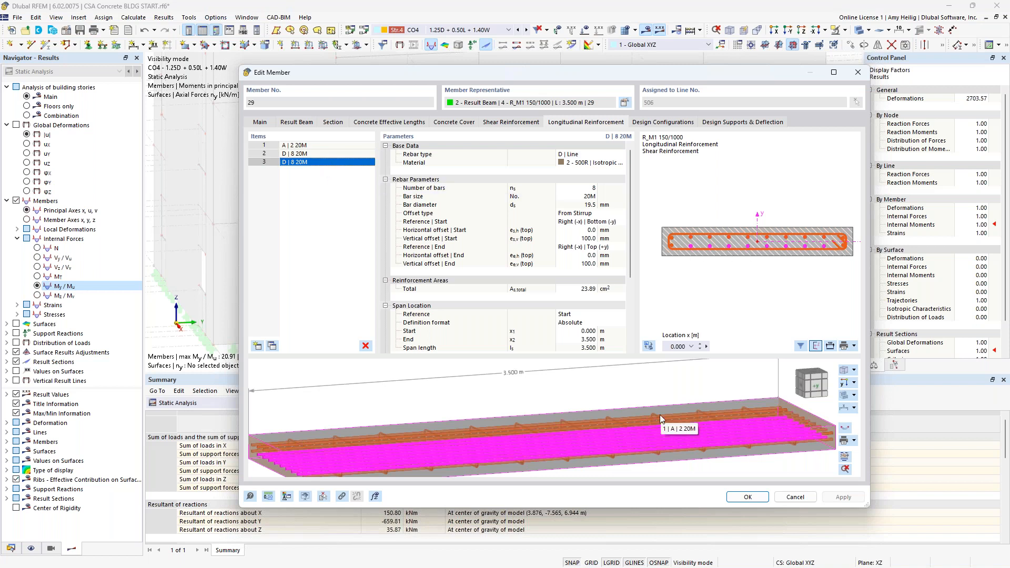
click(748, 497)
Step: Switch the results table to Concrete Design and display the concrete design results
click(221, 403)
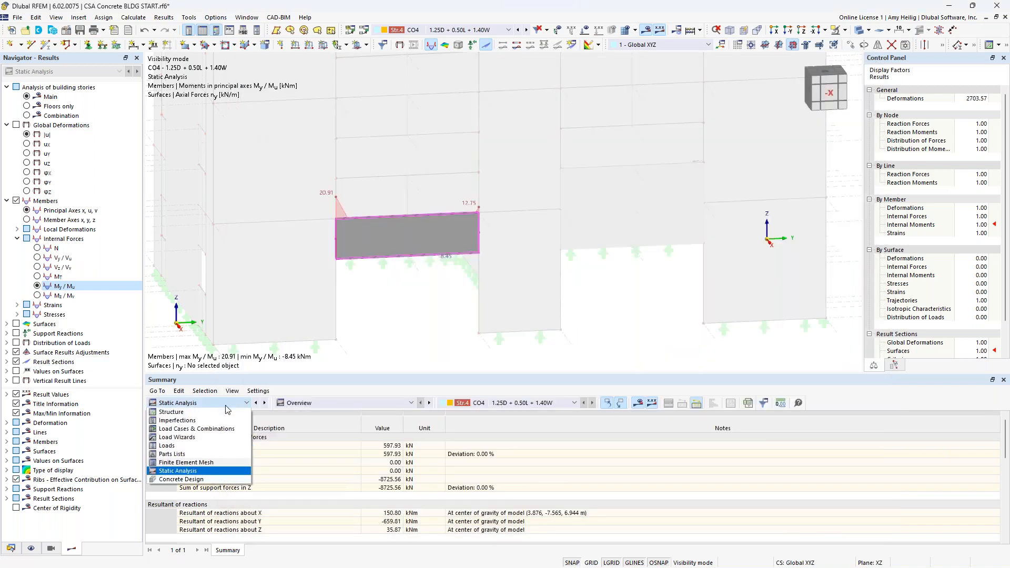
click(207, 480)
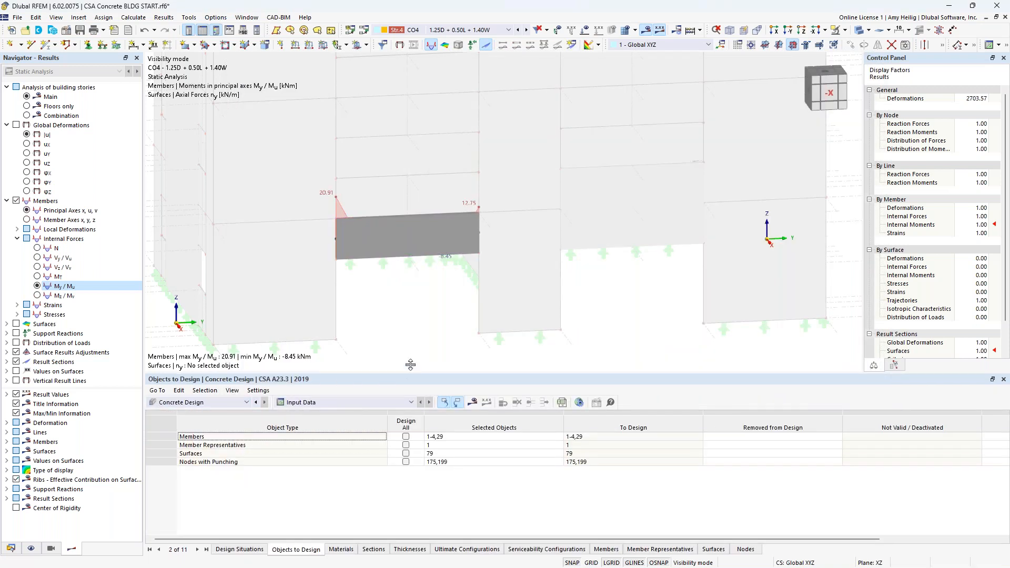
drag(410, 365, 410, 314)
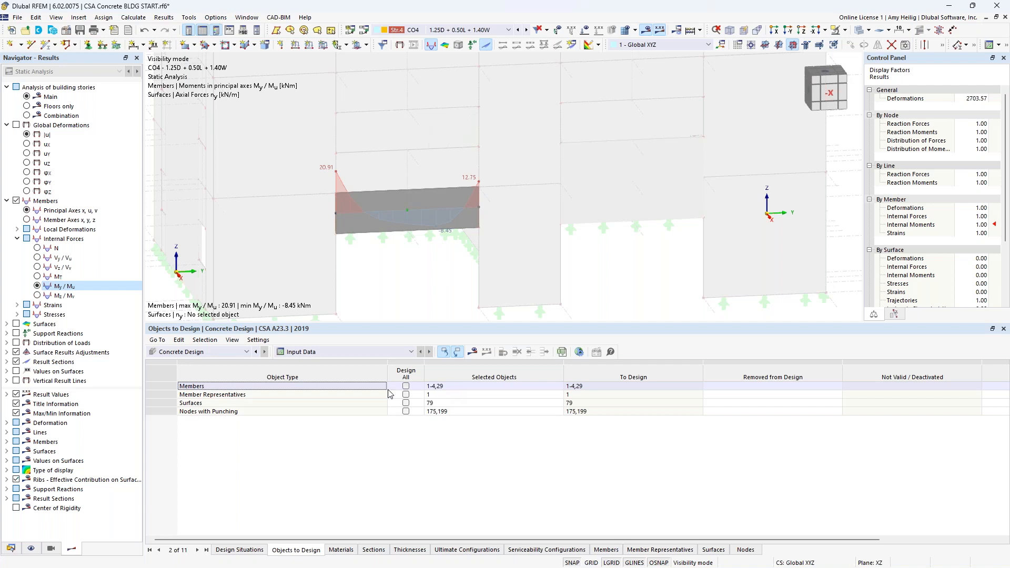
click(475, 353)
click(547, 332)
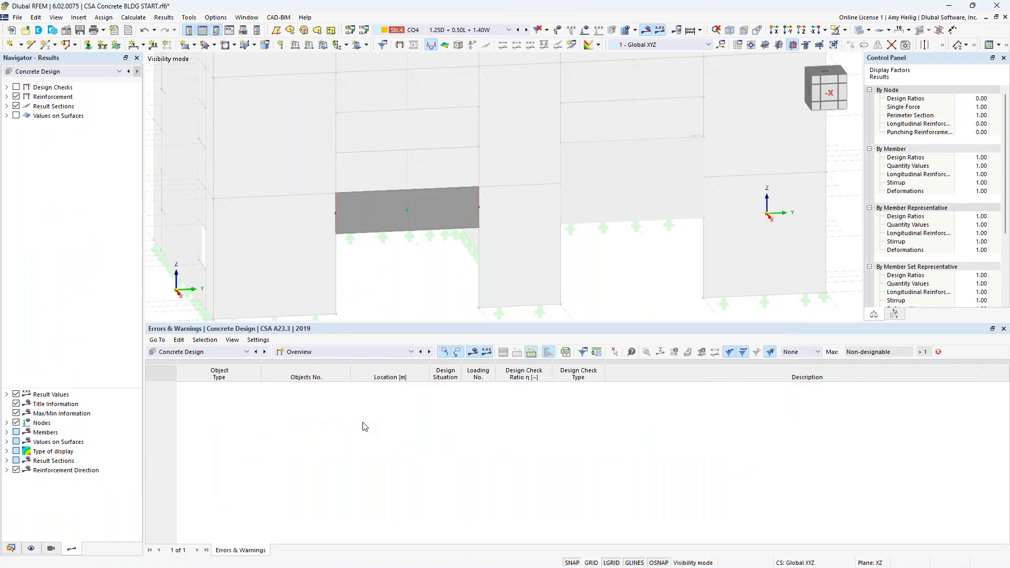
Step: Show the Design Ratios on Members table for the spandrel result beam and select its first check
click(423, 213)
click(379, 352)
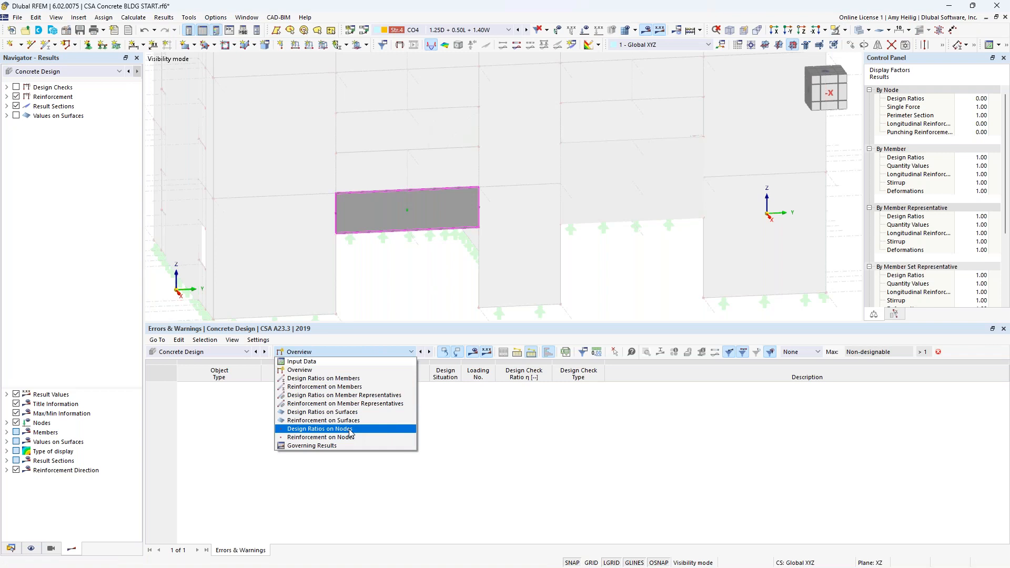
click(351, 378)
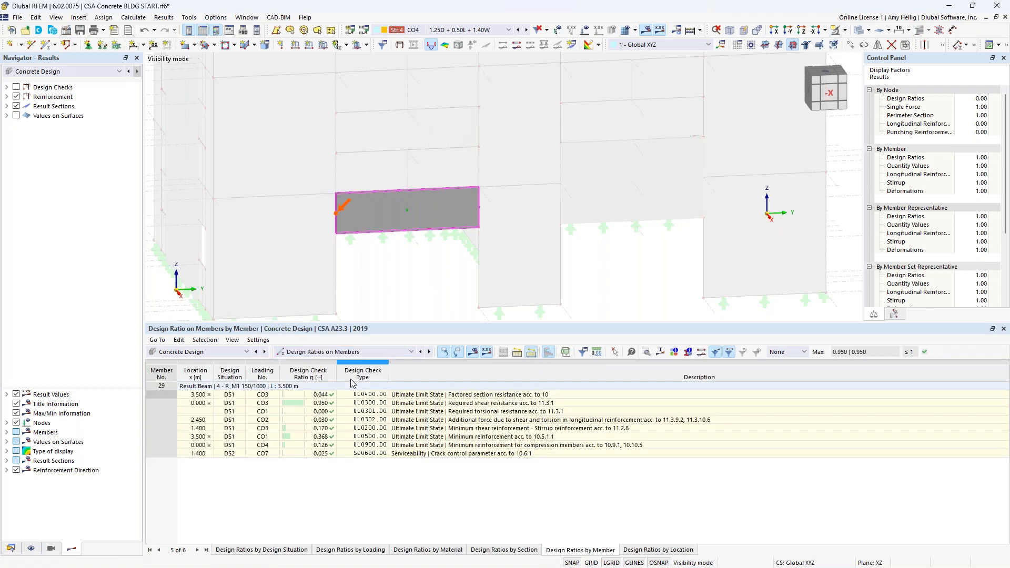
click(404, 396)
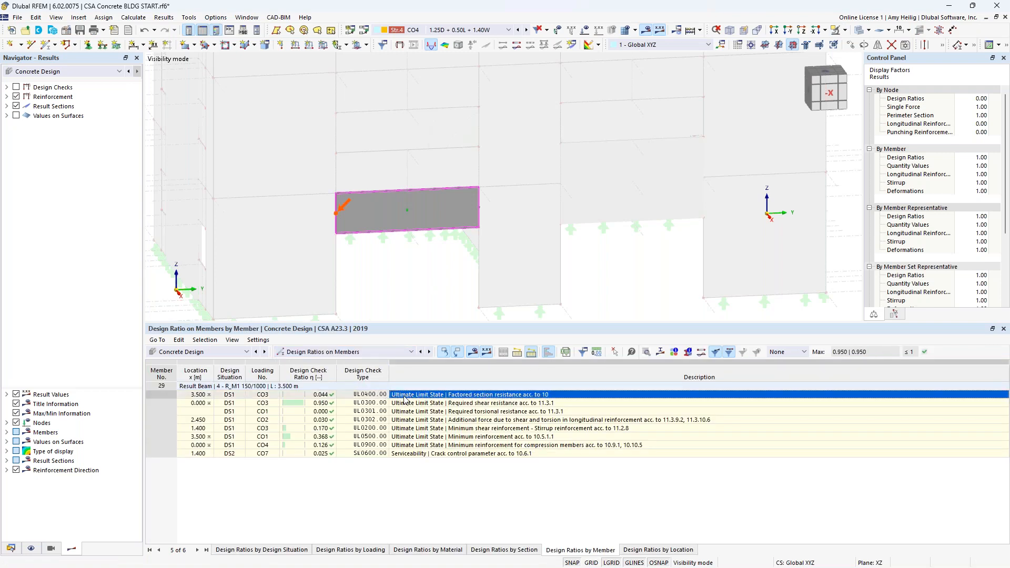
Step: Display the members' design check ratios on the model in wireframe view
click(16, 87)
click(6, 87)
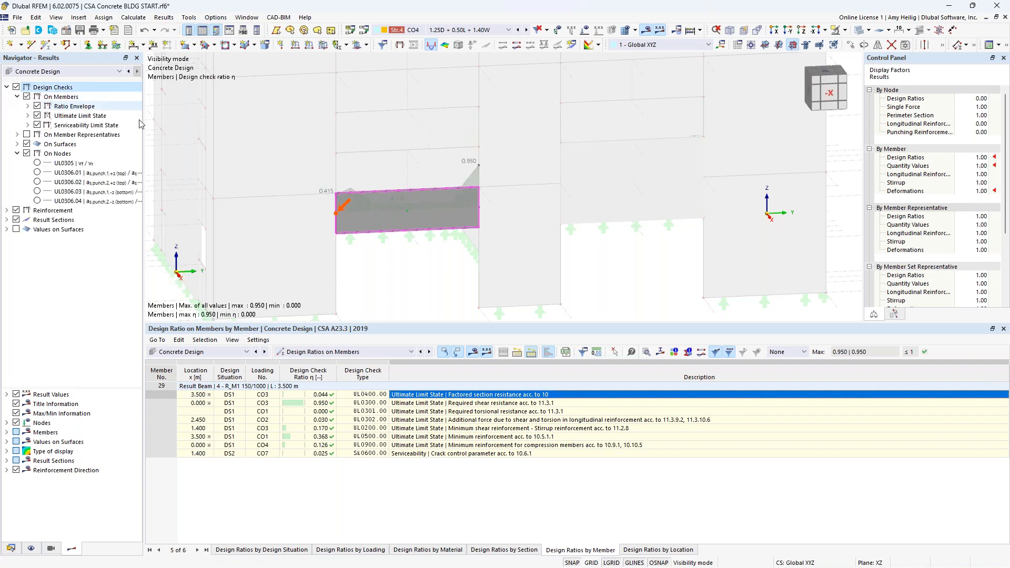
click(866, 40)
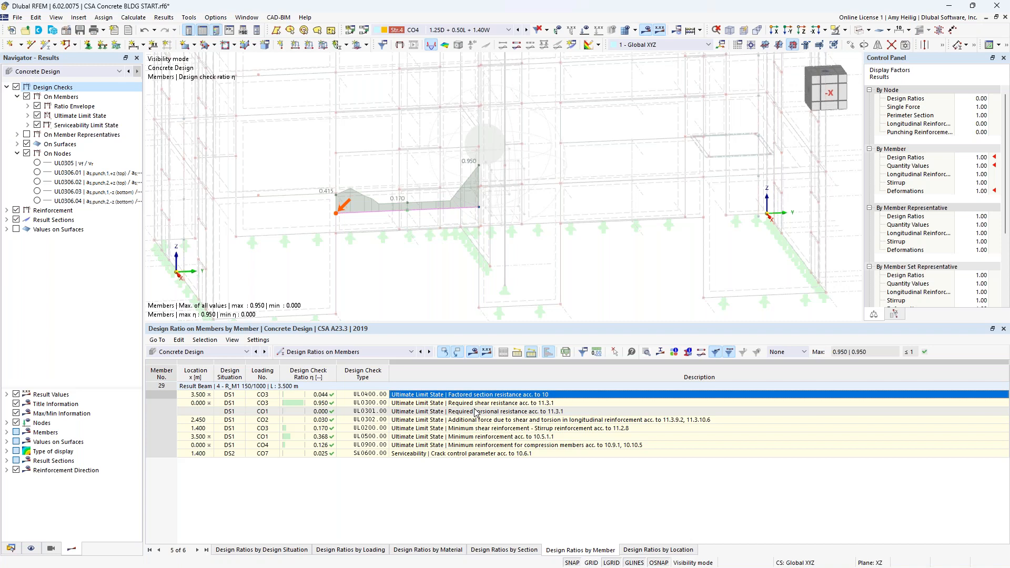
Step: Switch to the presentation slides window
key(super+Tab)
click(571, 295)
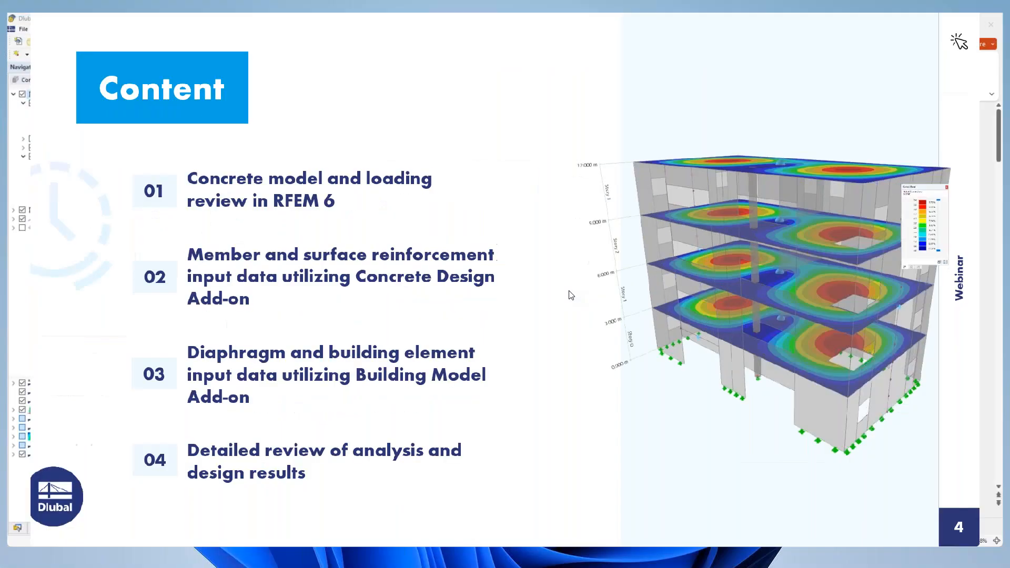